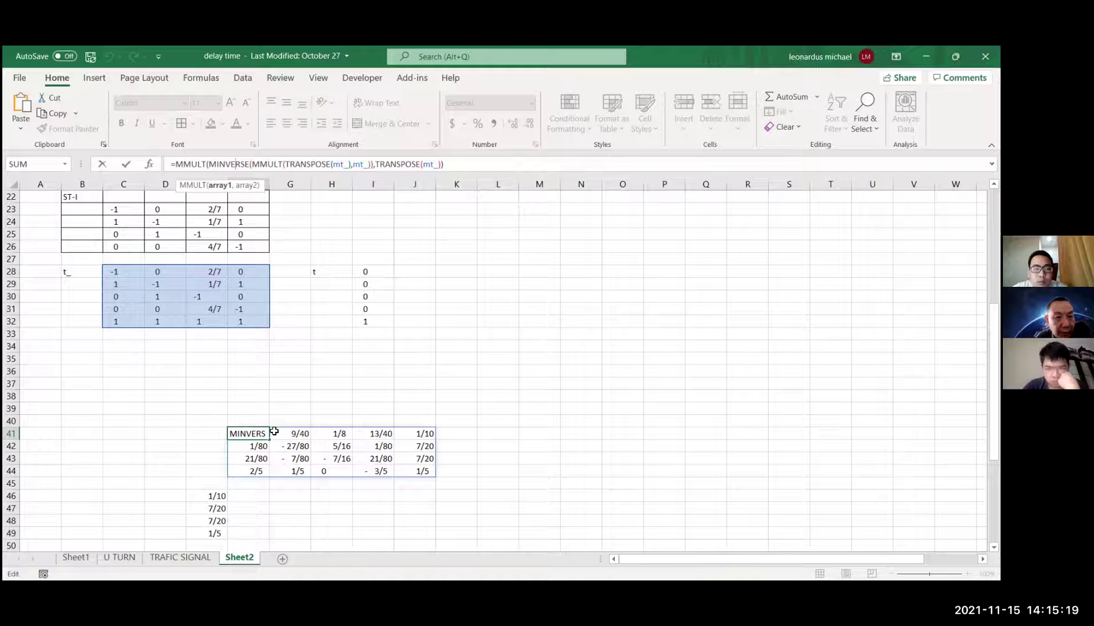
Step: Examine the MMULT formula in E46 and its source ranges, the matrix at F41:J44 and vector t at I28:I32
click(217, 498)
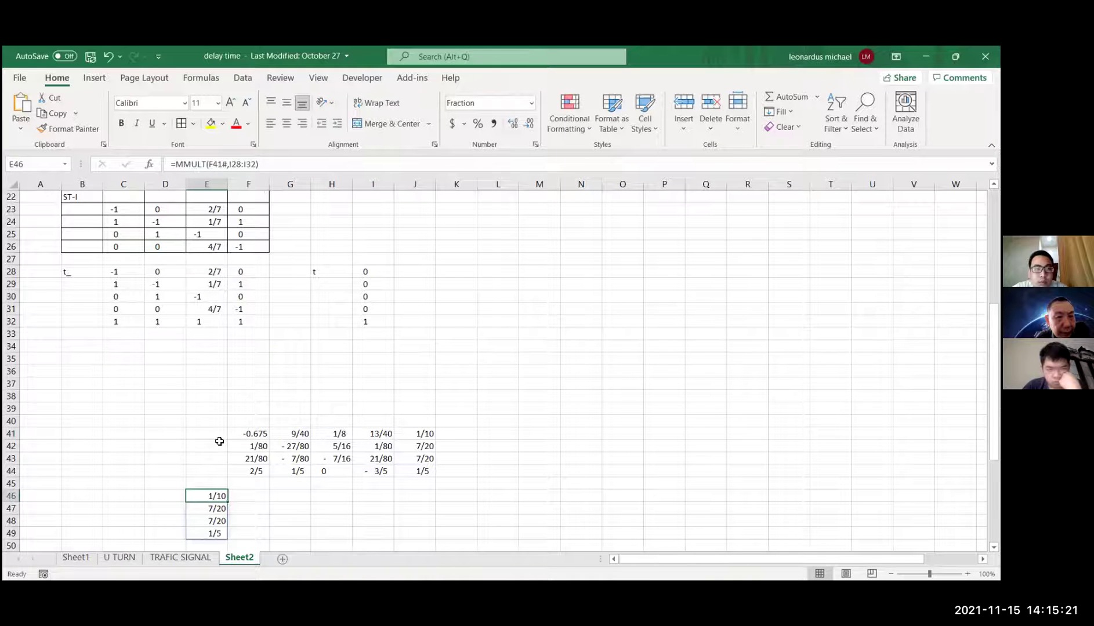
click(332, 447)
click(373, 347)
click(366, 284)
click(373, 446)
click(360, 284)
click(366, 308)
scroll(287, 454, down, 1)
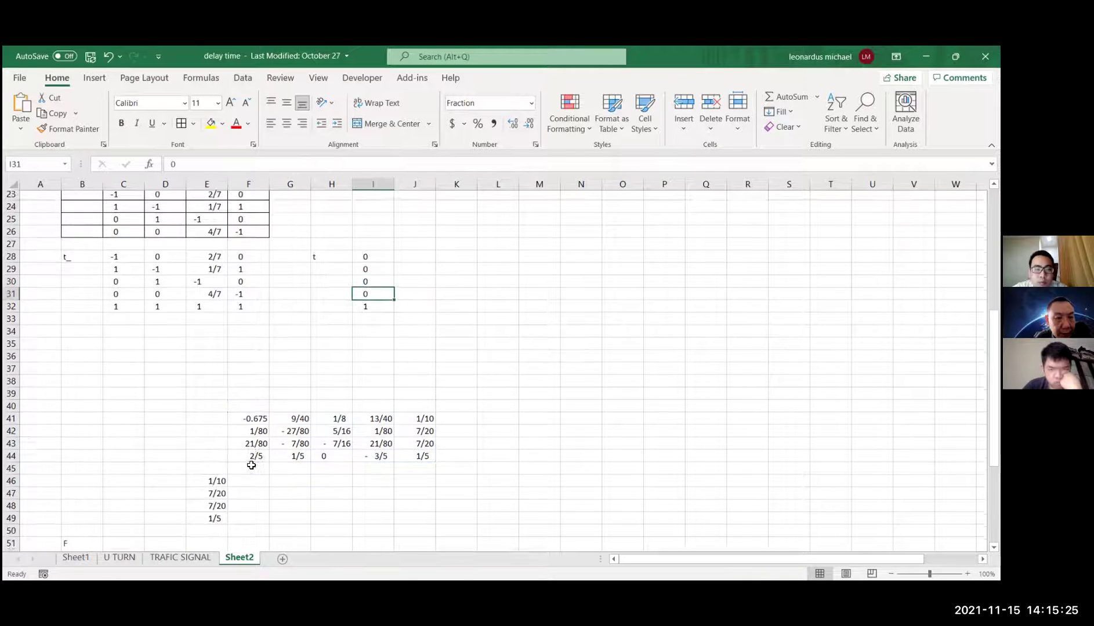
scroll(216, 459, down, 1)
scroll(216, 459, up, 1)
Step: Review the individual entries of the result vector in E46:E49
click(216, 459)
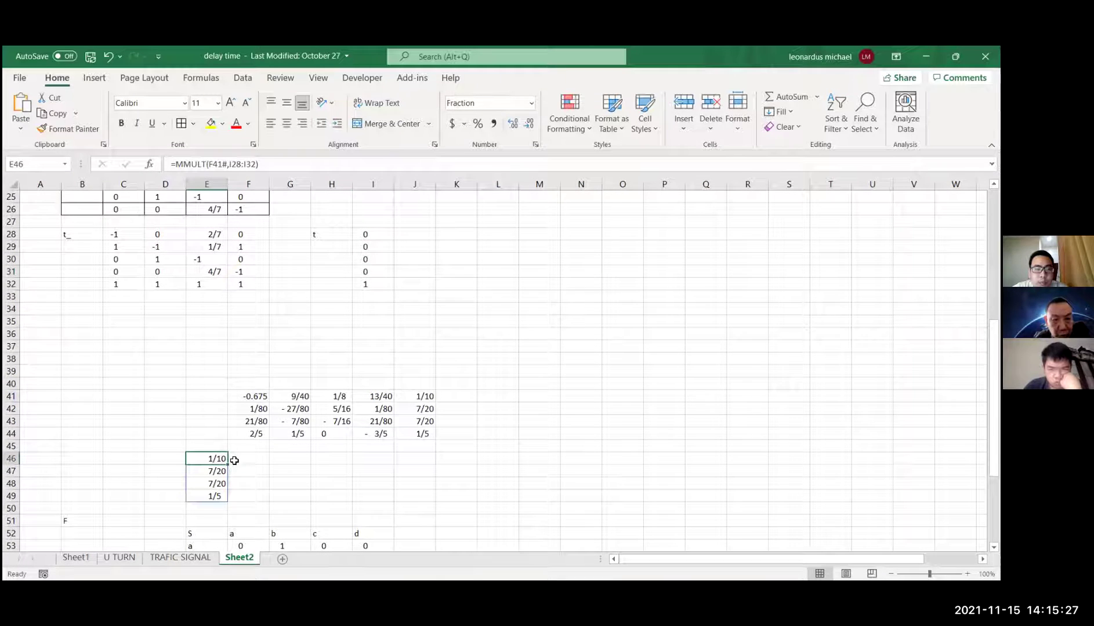
click(219, 472)
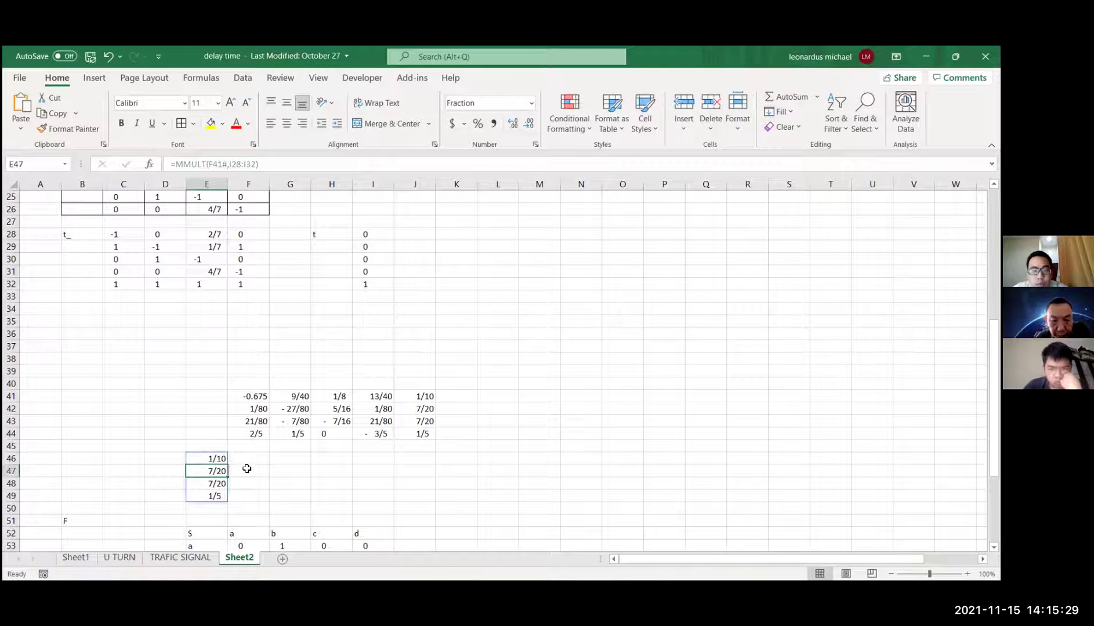
click(217, 484)
click(221, 460)
click(219, 473)
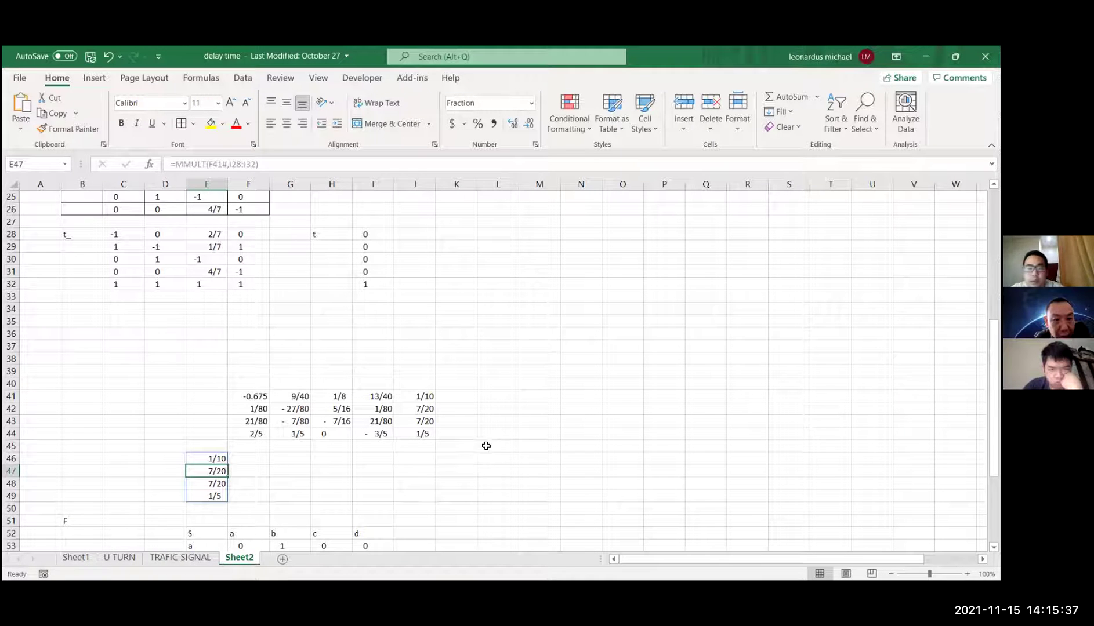
scroll(383, 463, down, 1)
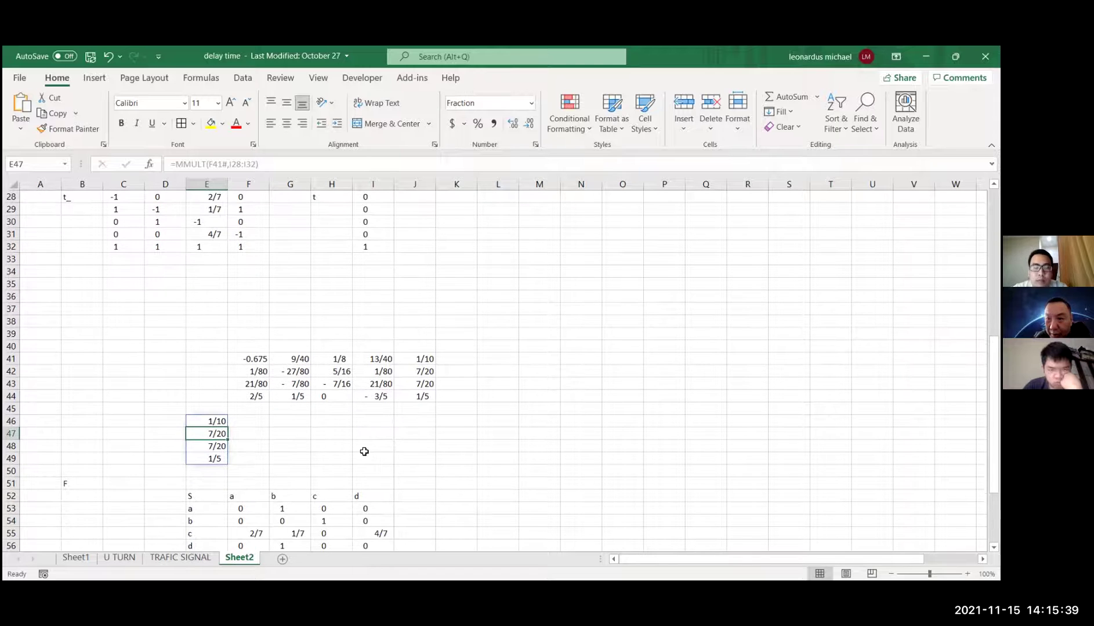
scroll(365, 451, up, 1)
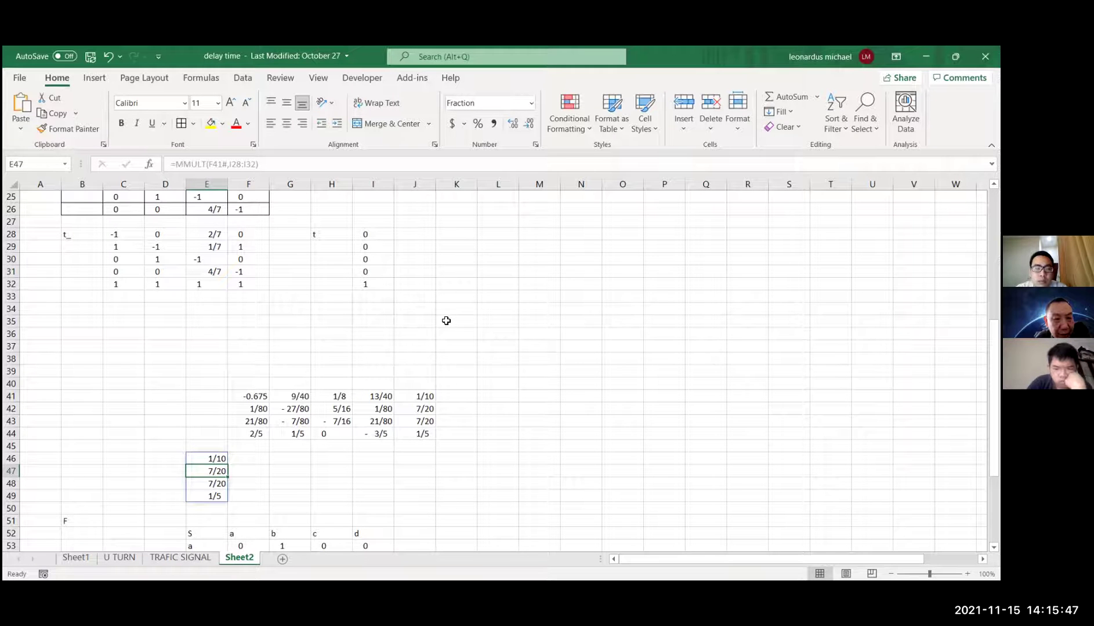
scroll(446, 321, down, 2)
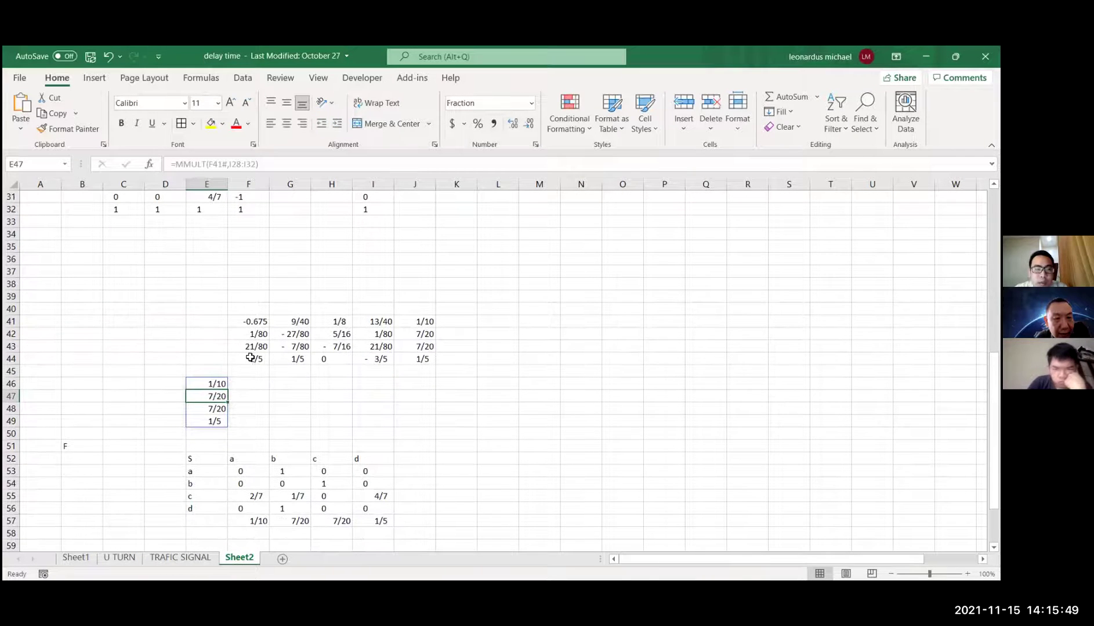
Step: Compare the result vector in E46:E49 with the headings and row a entries of the original S matrix in rows 3 and 4
scroll(263, 347, up, 10)
click(115, 220)
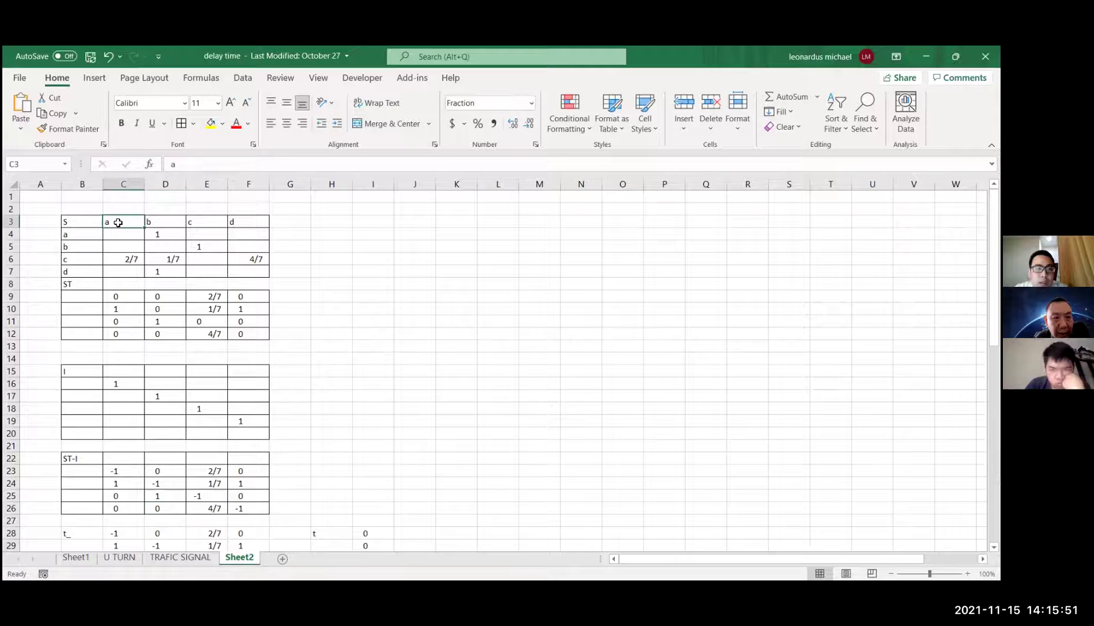
scroll(229, 333, down, 6)
scroll(229, 333, down, 2)
click(216, 458)
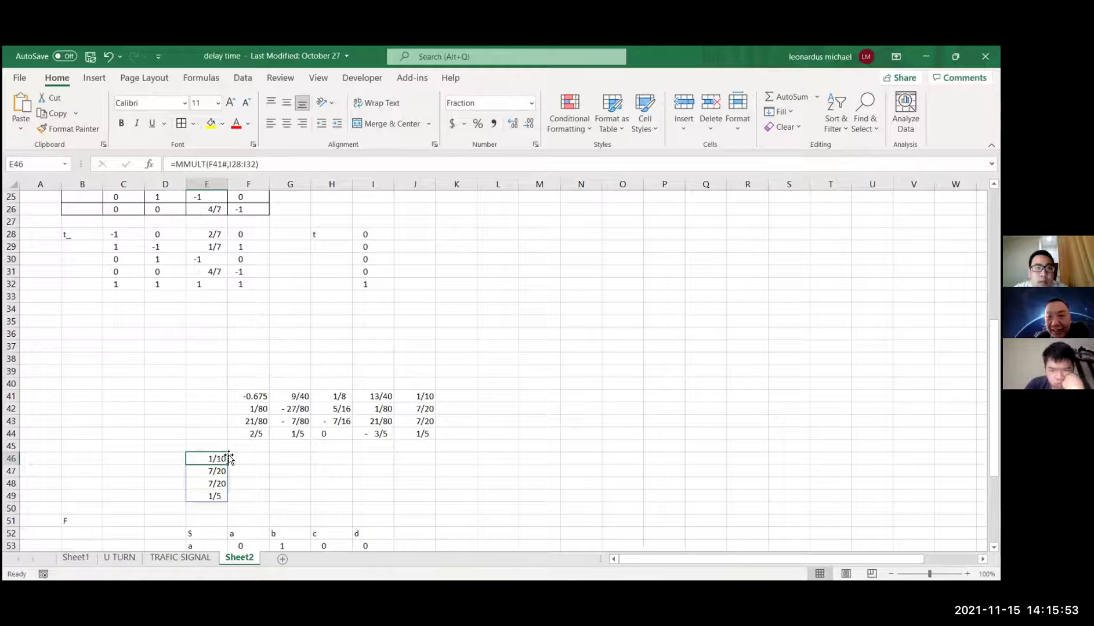
scroll(238, 435, up, 8)
click(142, 233)
click(153, 235)
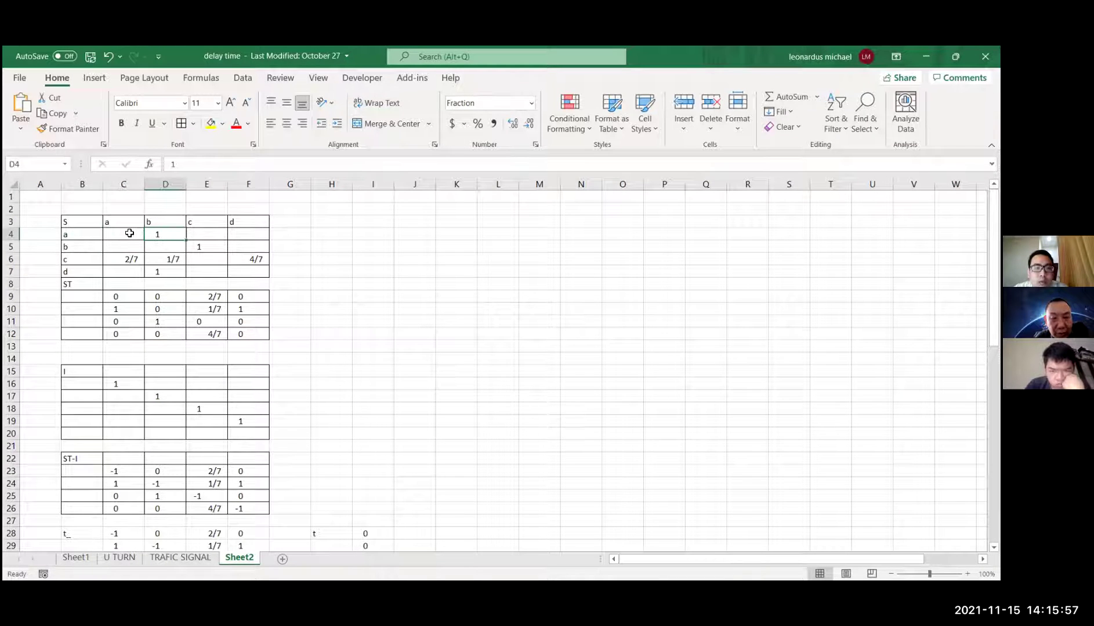
click(131, 234)
scroll(239, 288, down, 10)
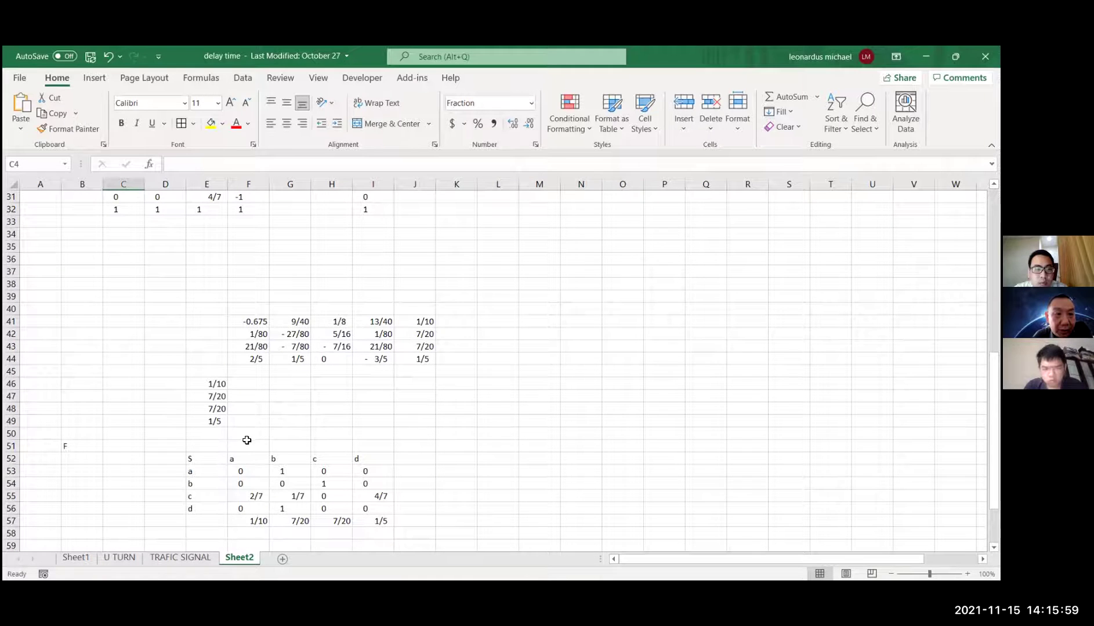
scroll(246, 471, down, 1)
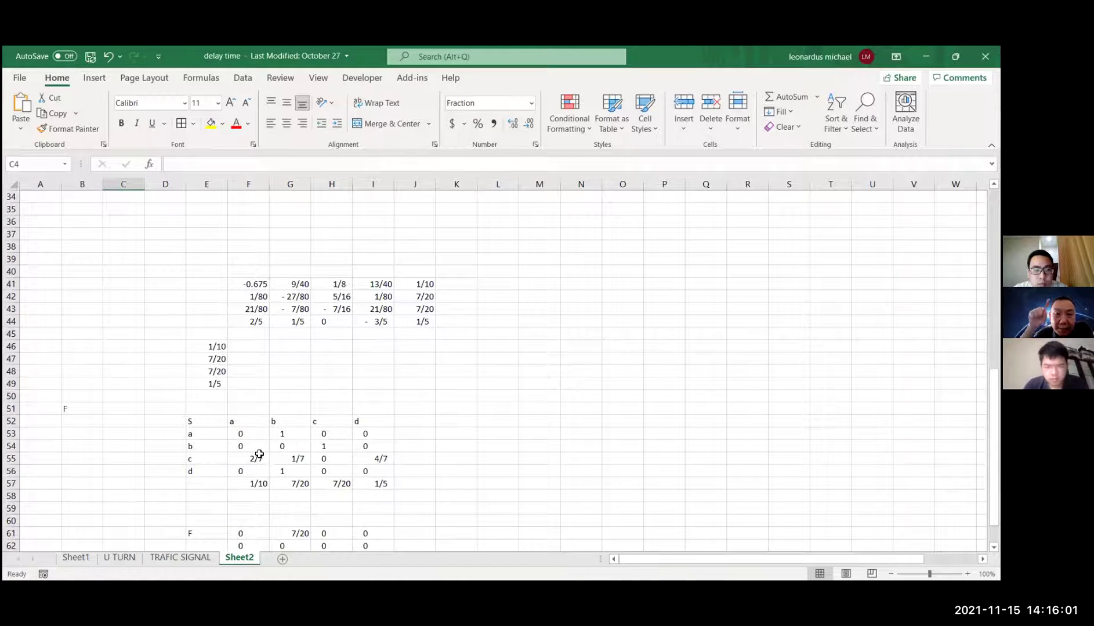
Step: Apply all borders to the copied S table in E52:I56
click(249, 434)
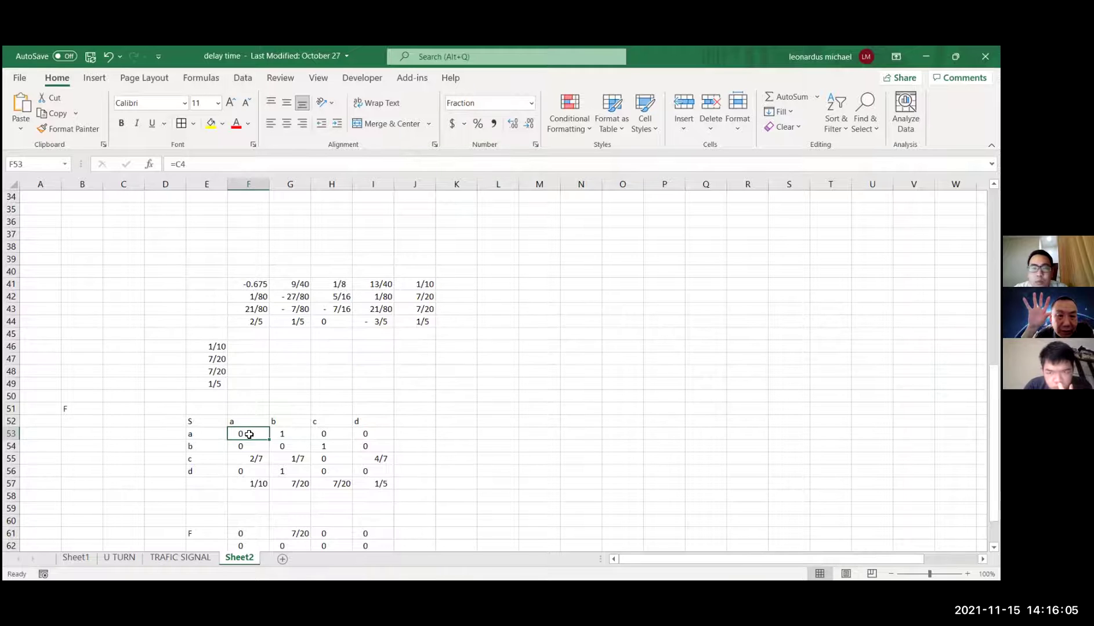
scroll(247, 435, down, 1)
drag(208, 384, 371, 435)
click(180, 124)
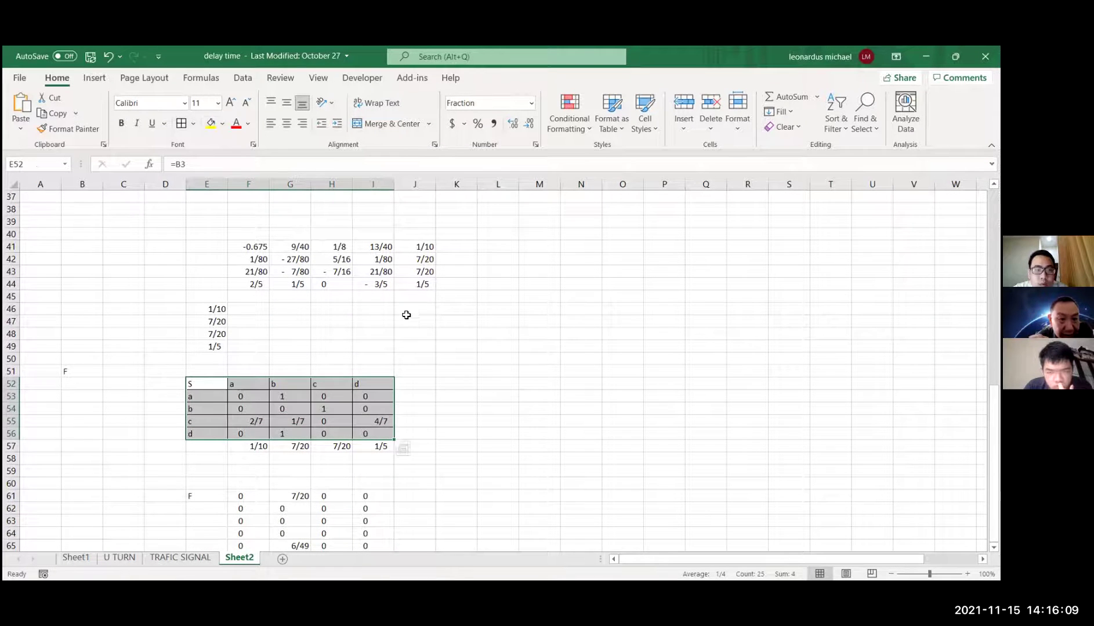
Step: Examine the four values in F57:I57 beneath the S table and the cells they reference
scroll(422, 373, down, 1)
click(260, 411)
click(298, 409)
click(340, 409)
click(360, 409)
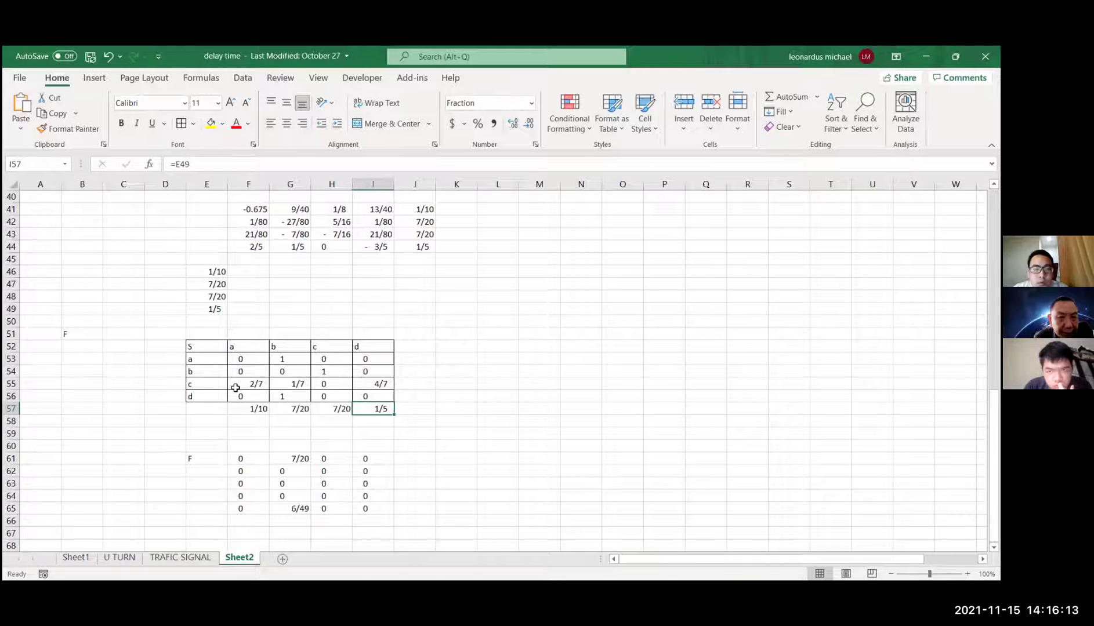
drag(203, 348, 377, 398)
click(255, 410)
click(288, 410)
click(264, 412)
Step: Label the row beneath the S table by entering PHI in E57
click(213, 408)
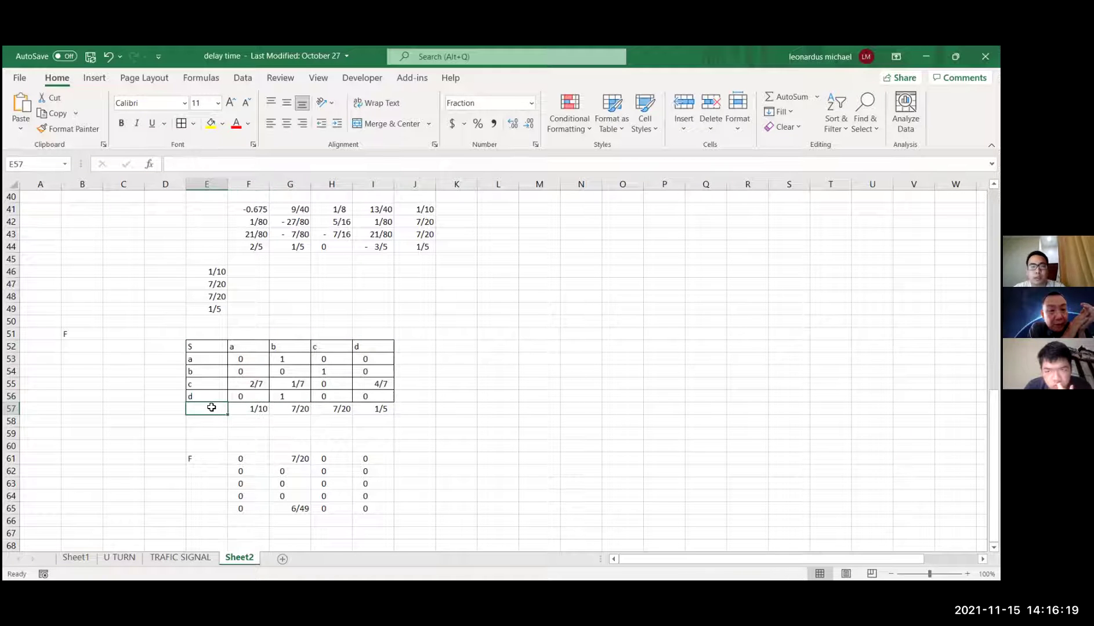
text(PHI)
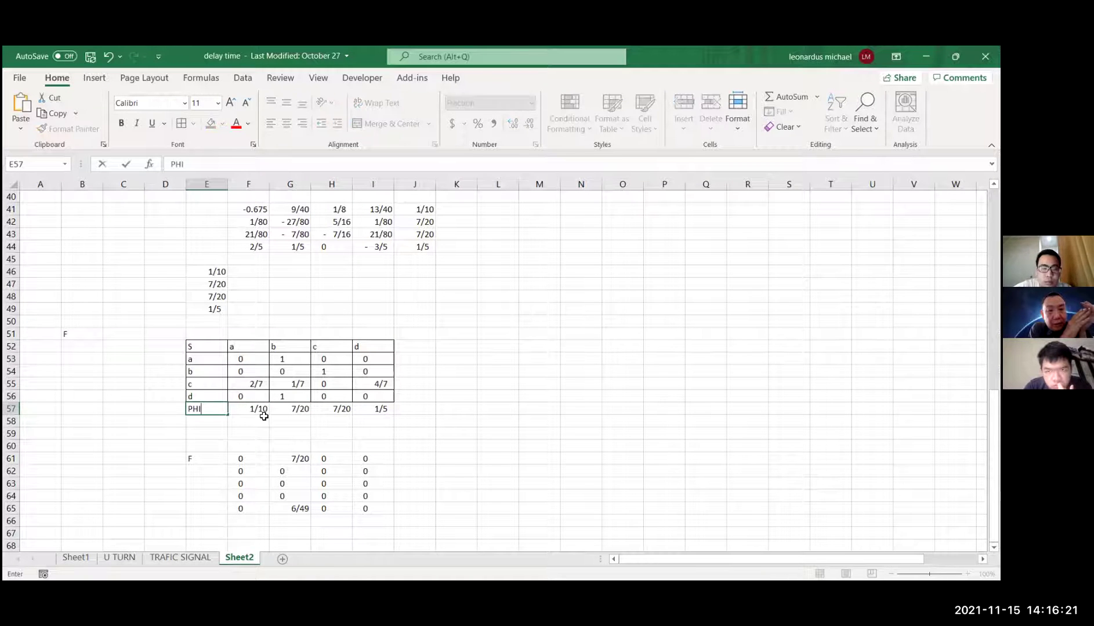
click(511, 449)
click(478, 407)
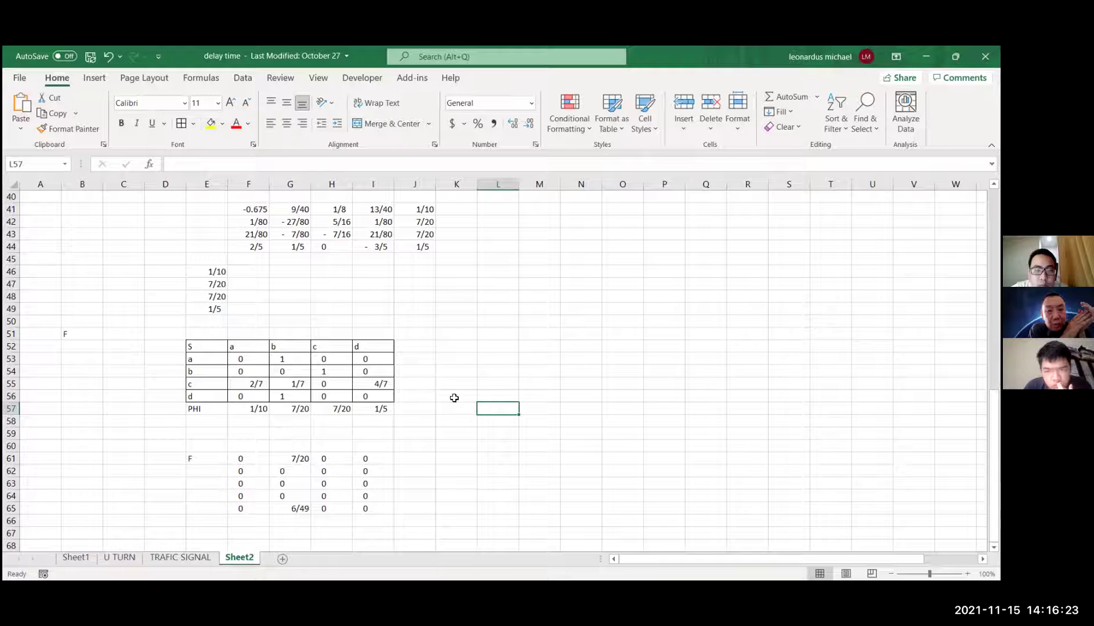
click(506, 369)
text(=)
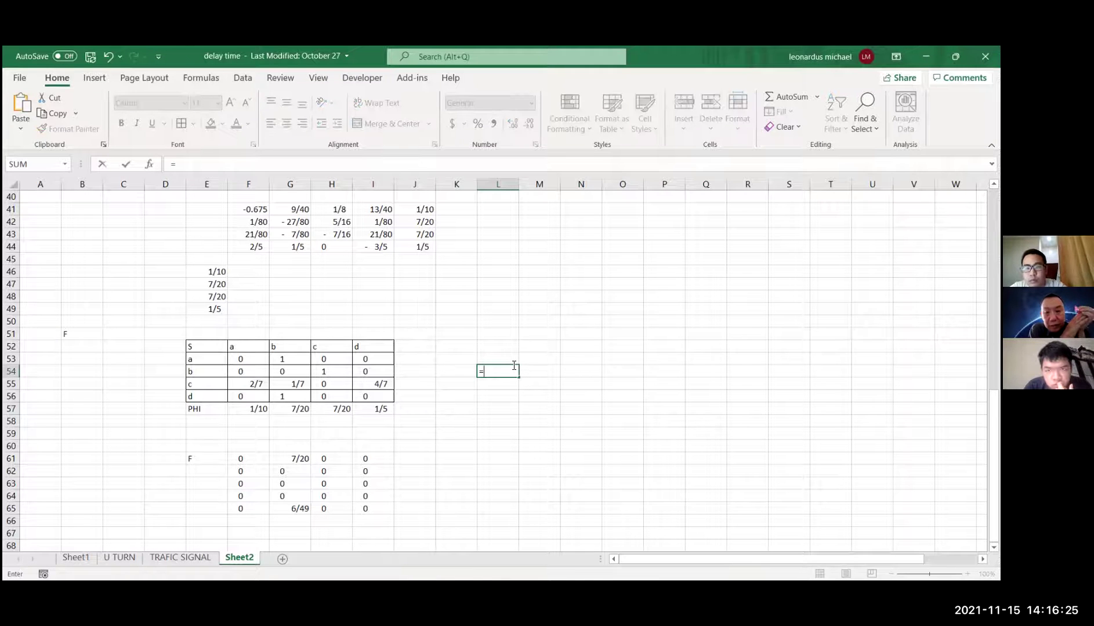
key(Escape)
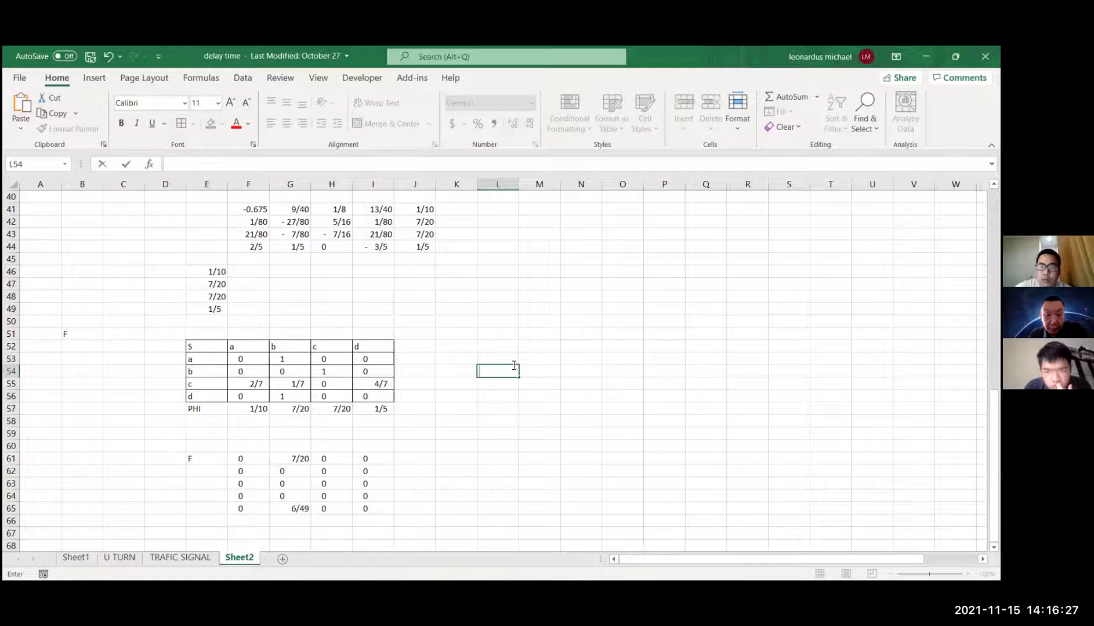
click(543, 348)
scroll(511, 349, up, 2)
scroll(511, 349, down, 1)
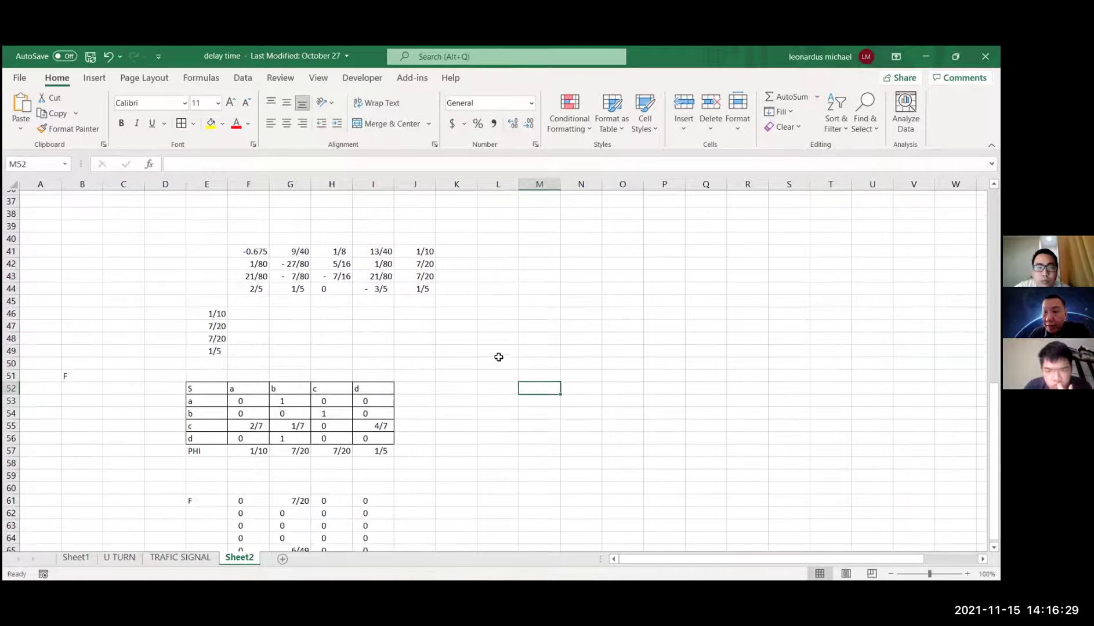
click(493, 368)
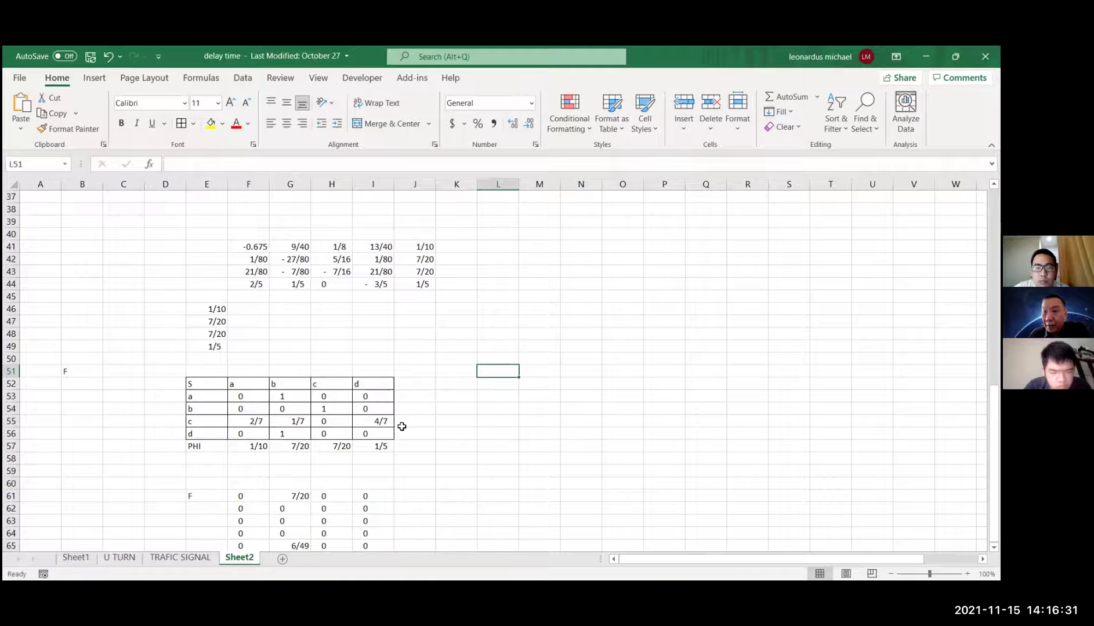
scroll(406, 425, down, 1)
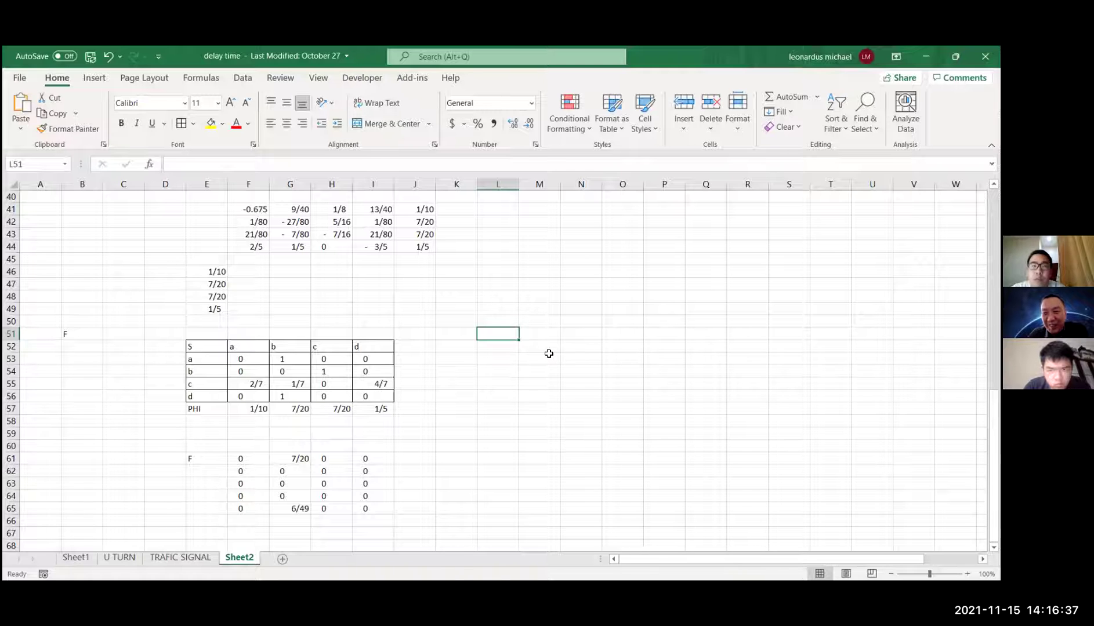
Step: Build a column vector of ones by entering 1 in each cell of M53:M56
click(532, 334)
click(537, 347)
click(540, 359)
text(1)
key(Return)
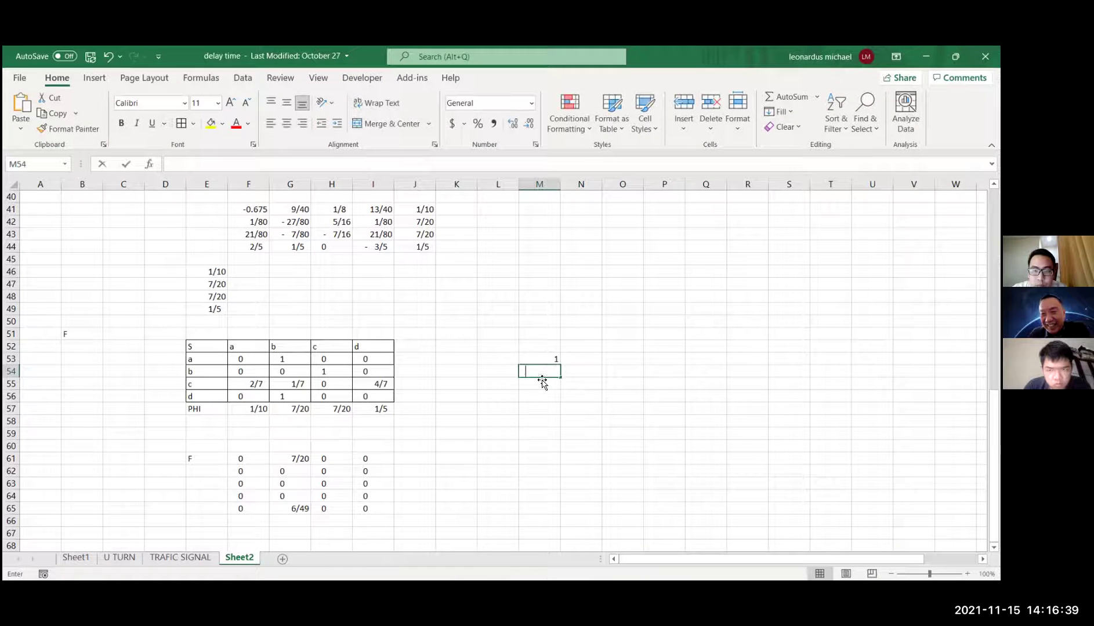
text(1)
key(Return)
text(1)
key(Return)
text(1)
key(Right)
key(Up)
Step: Create a row version of the ones vector with a TRANSPOSE formula in M58 that references M53:M56
click(534, 411)
click(534, 423)
text(=)
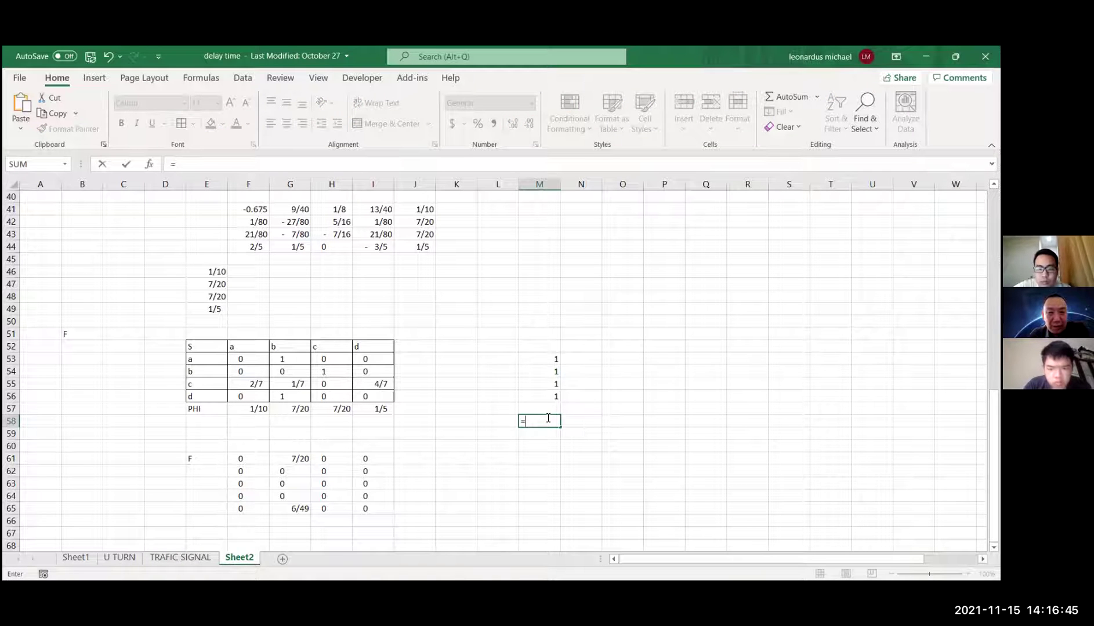
text(M)
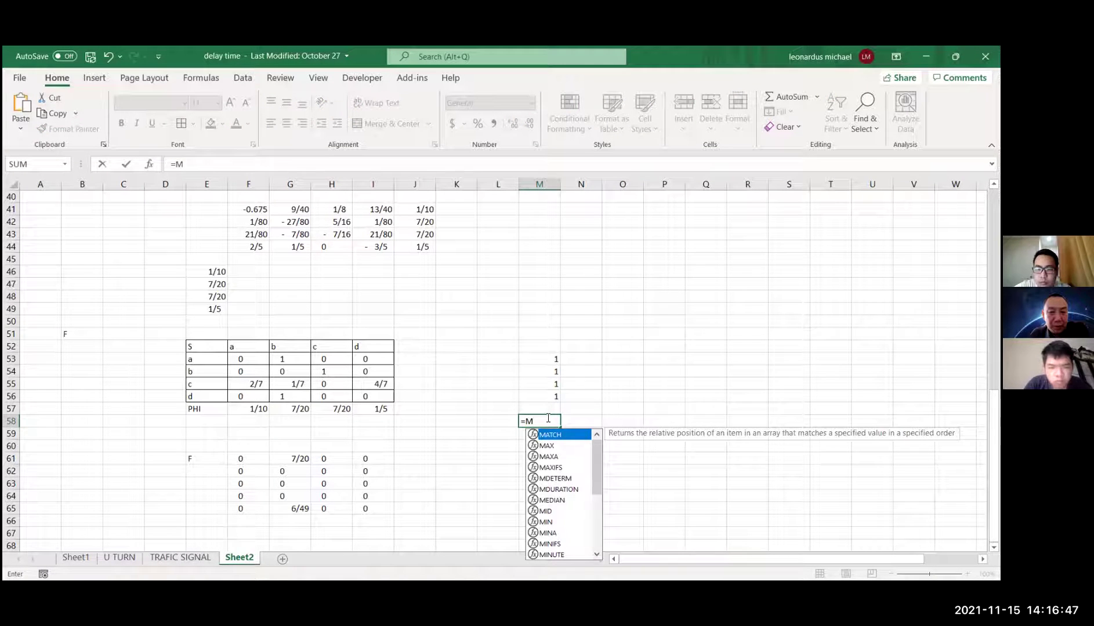
key(BackSpace)
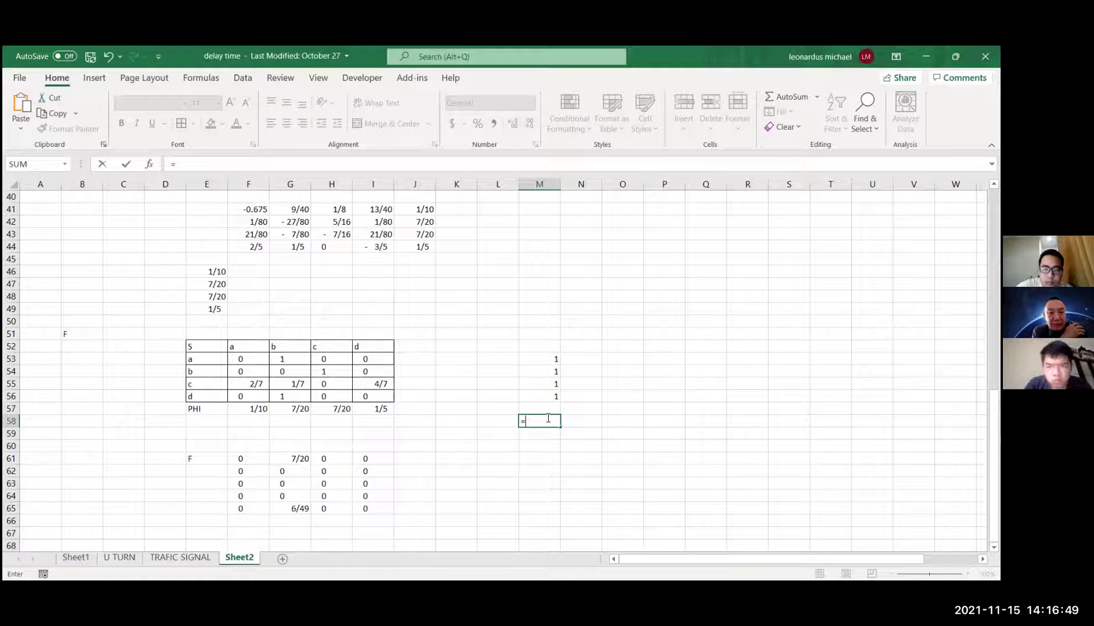
text(TRA)
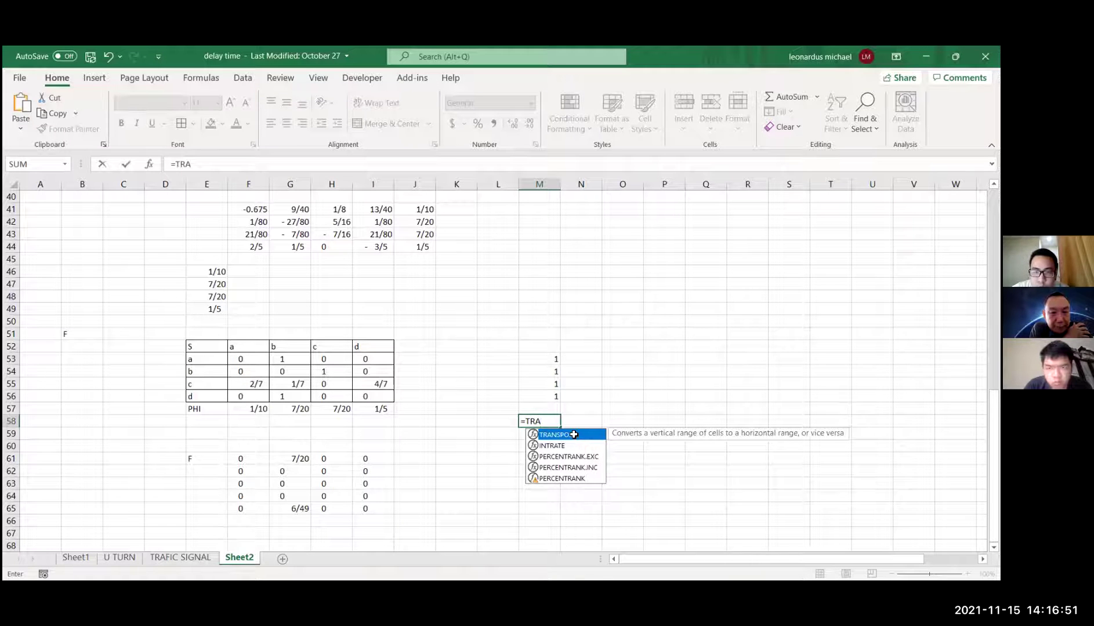
key(Tab)
drag(555, 397, 556, 359)
key(Return)
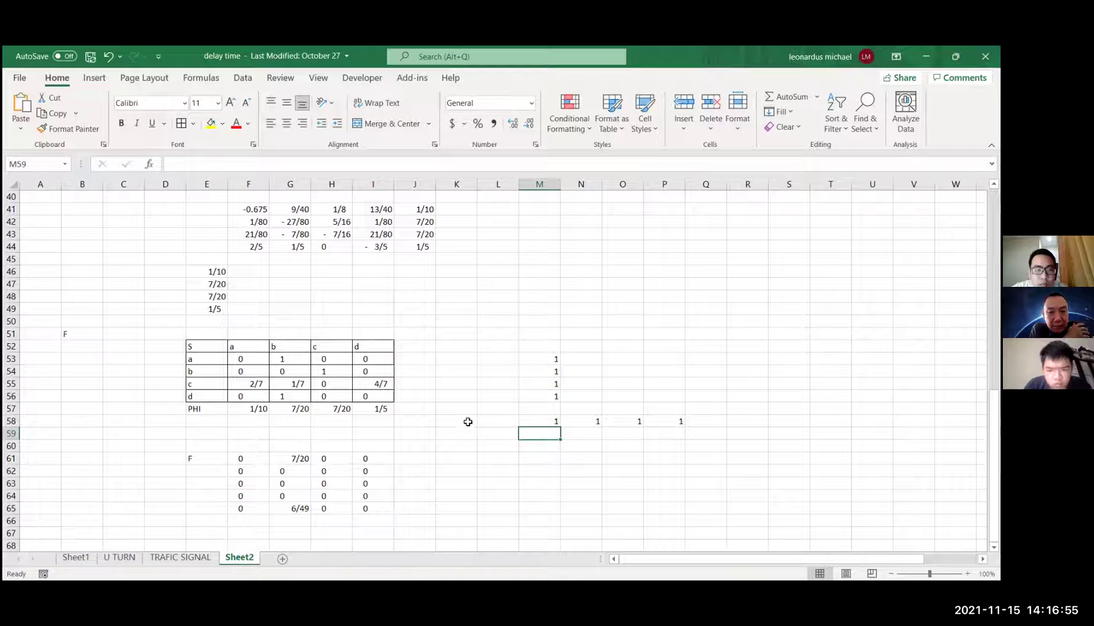
Step: Multiply the PHI column in E46 by the row of ones in M58 with the formula =MMULT(E46#,M58#) in M59
text(=)
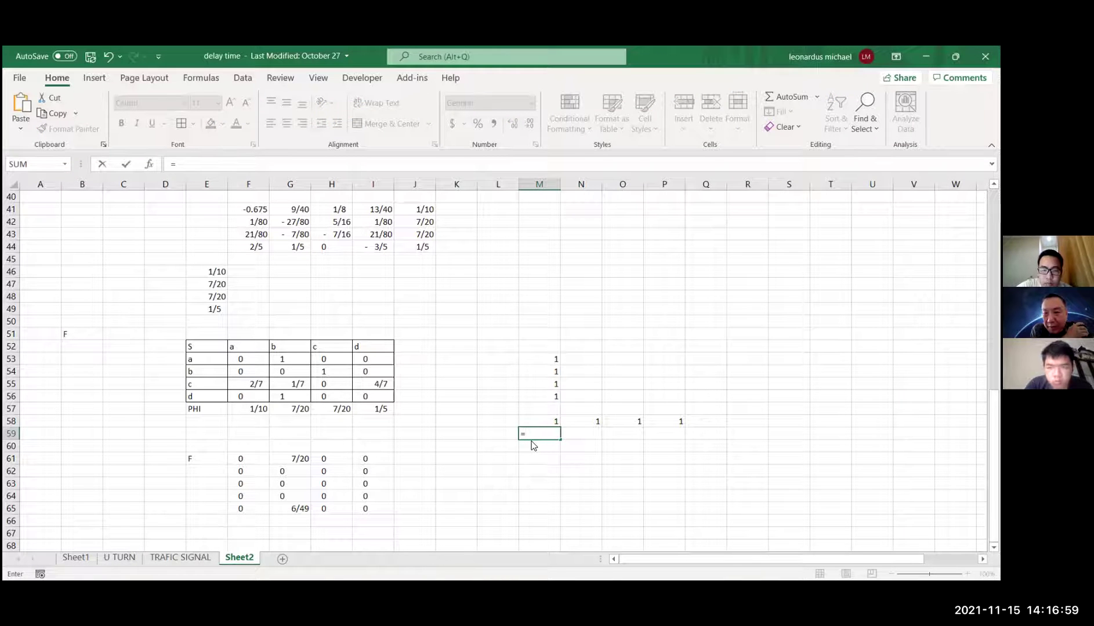
text(MMUL)
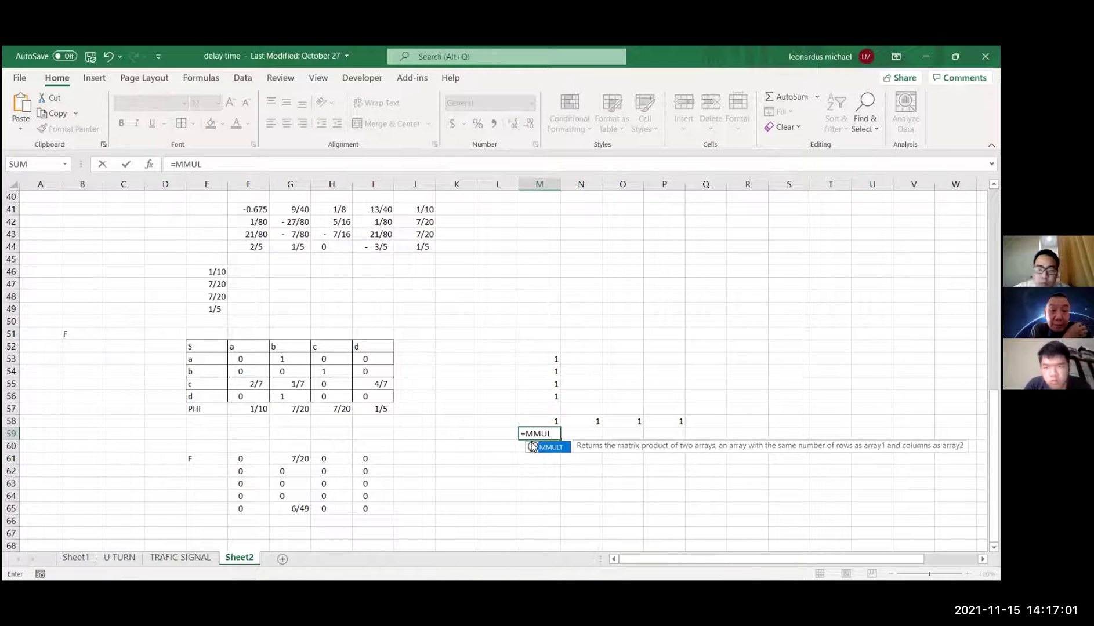
double_click(539, 448)
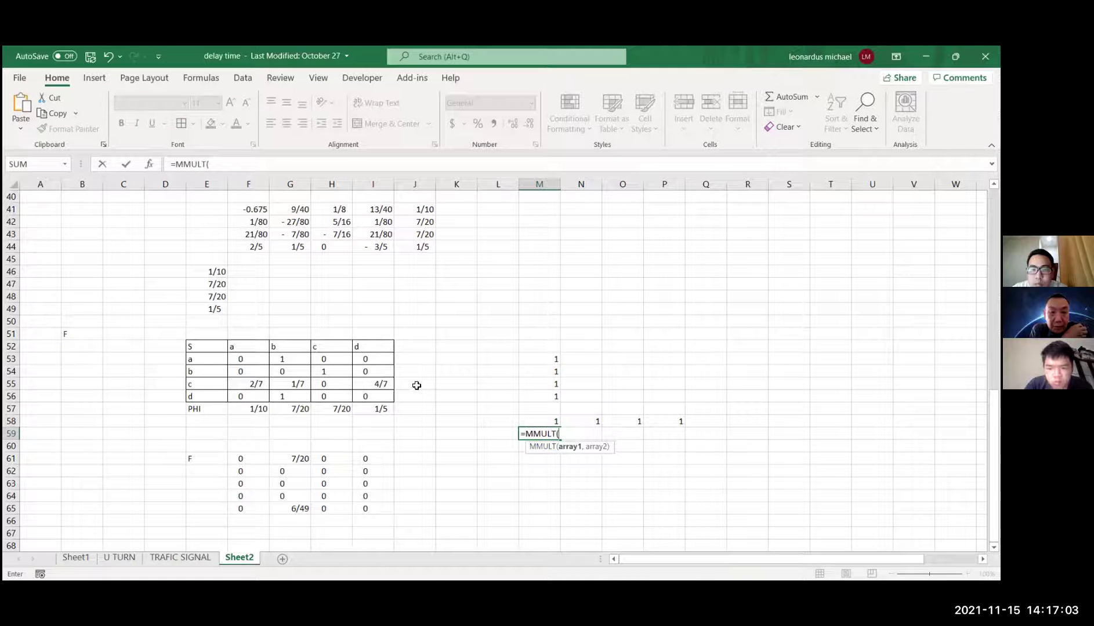
drag(214, 271, 216, 309)
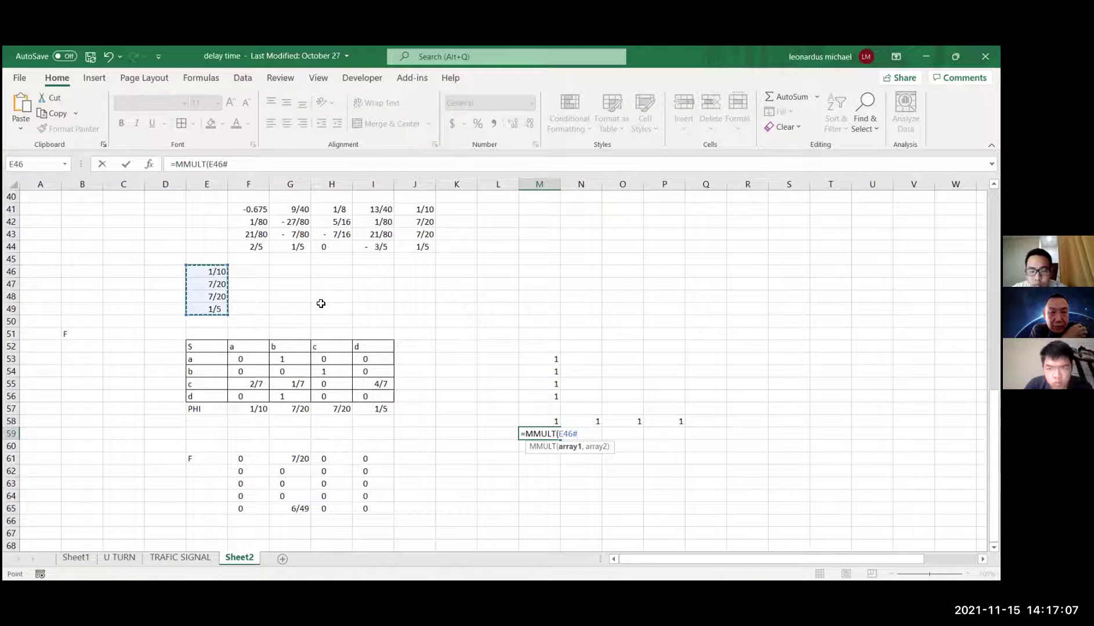
text(,)
drag(551, 421, 666, 429)
text())
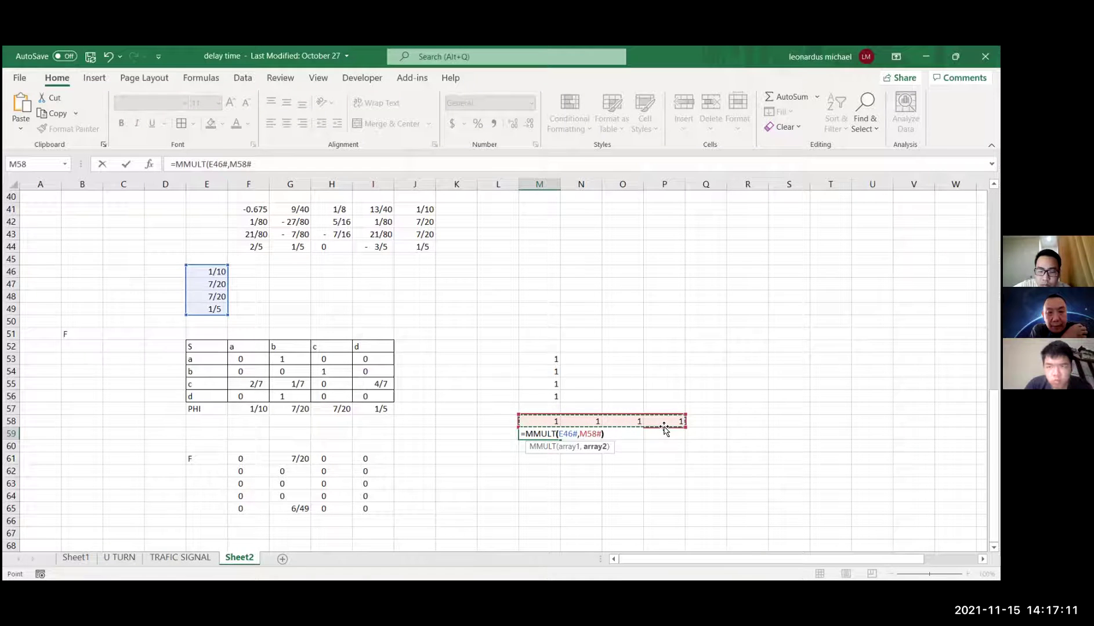
key(Return)
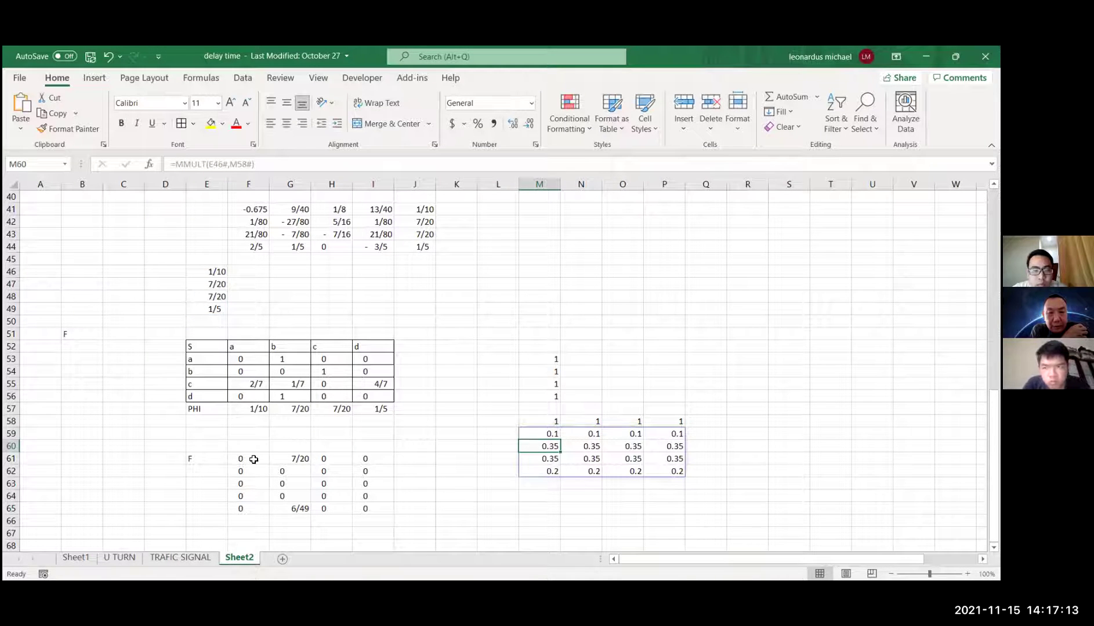
Step: Replace the formula in F61 with =F53*M59 and fill it across F61:I65 to rebuild the F matrix
click(249, 457)
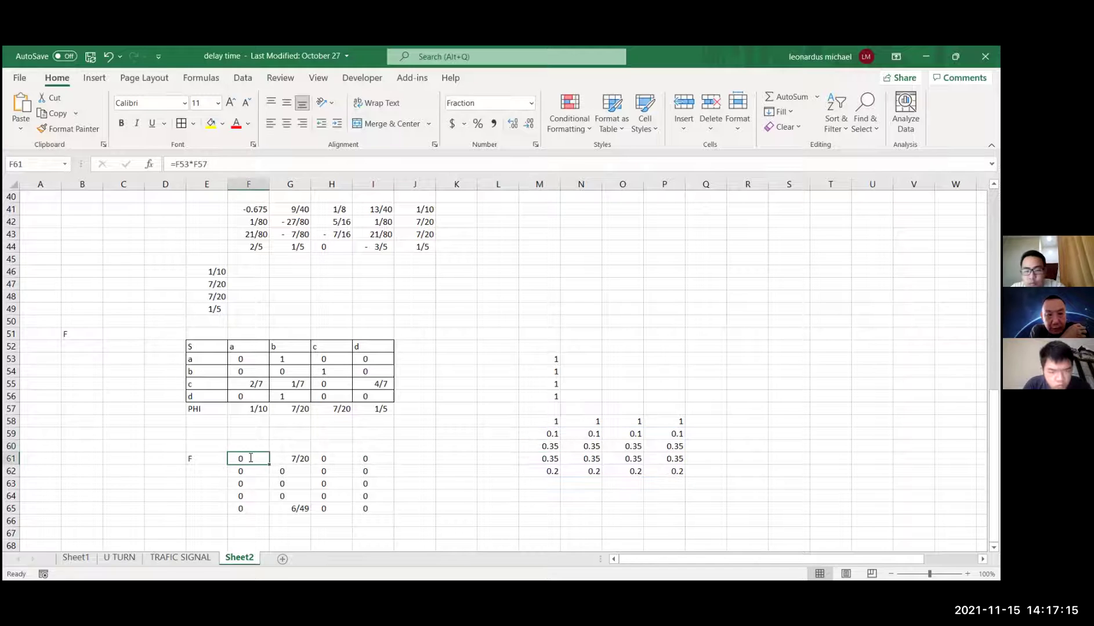
text(=)
click(250, 360)
click(552, 432)
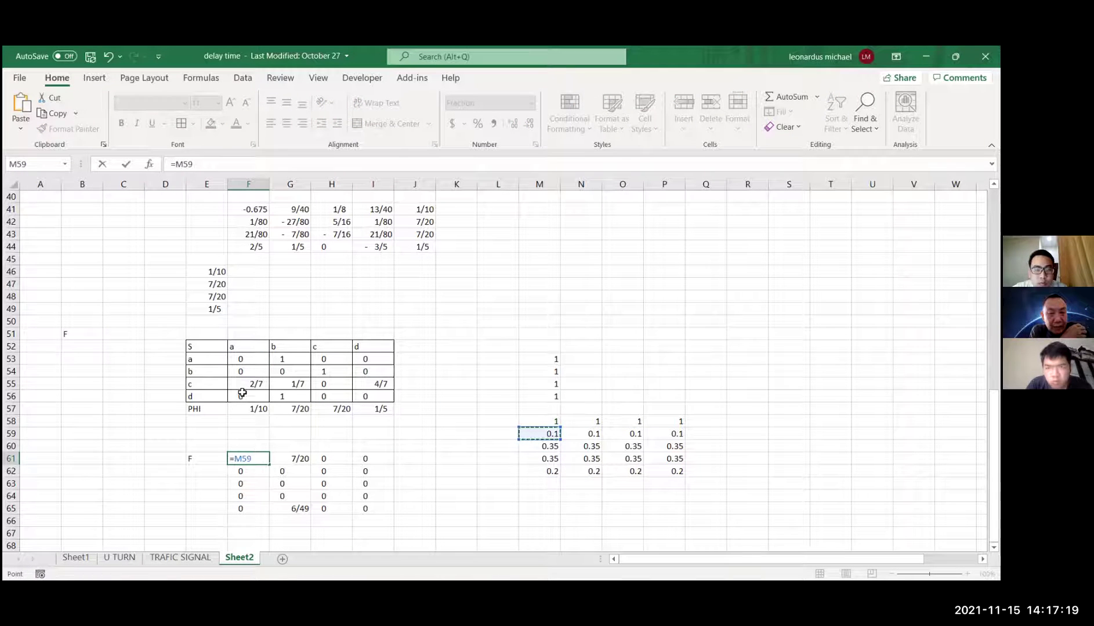
click(254, 360)
text(*)
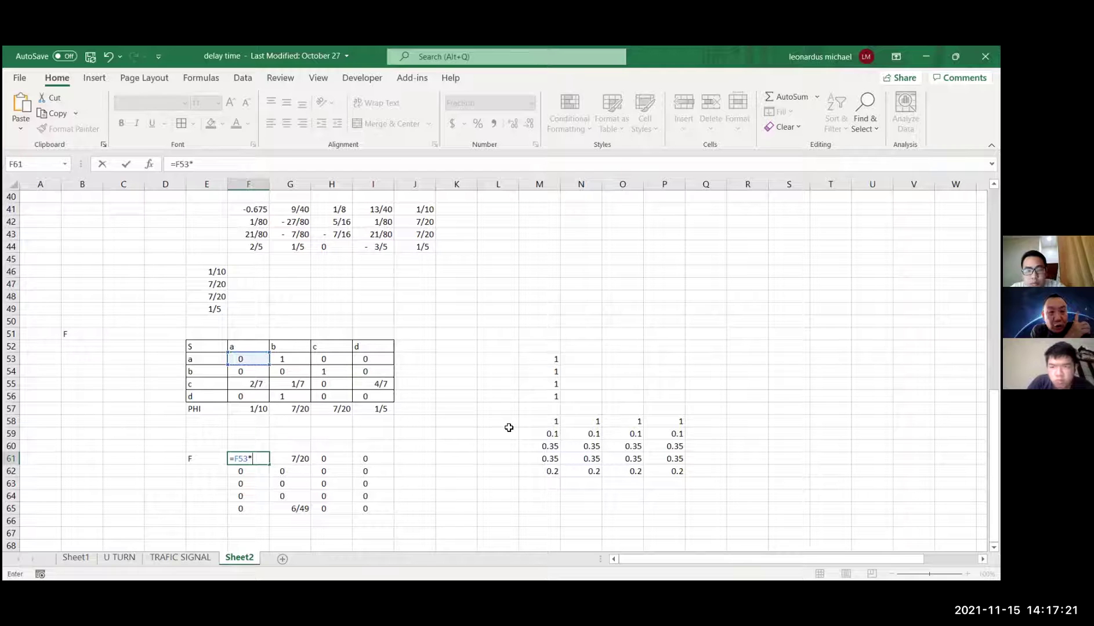
click(546, 433)
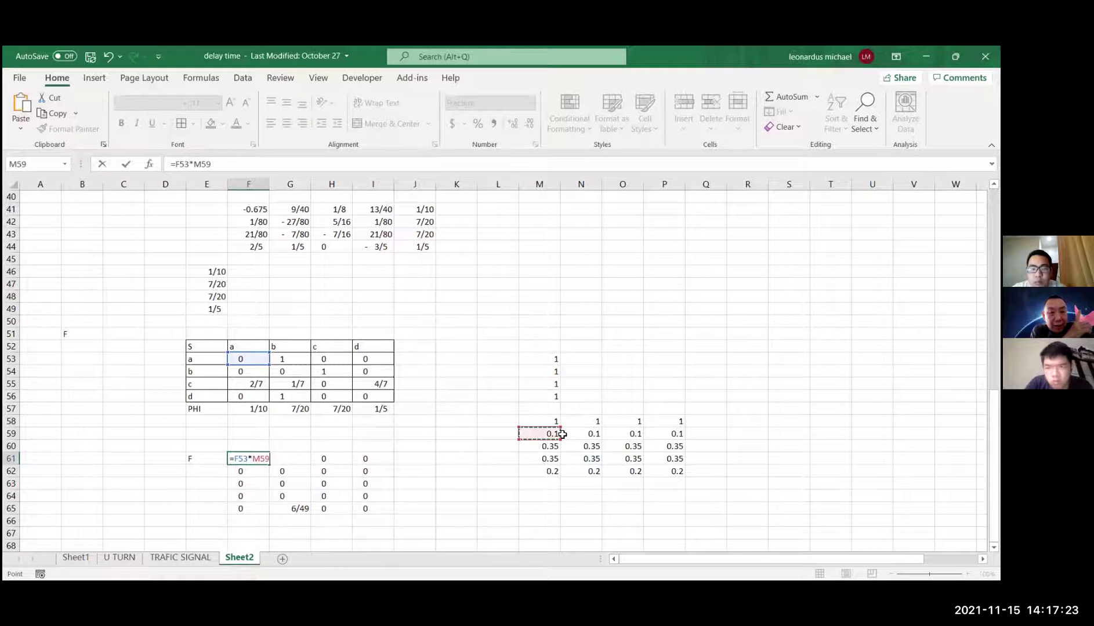
key(Return)
click(243, 460)
drag(267, 465, 398, 518)
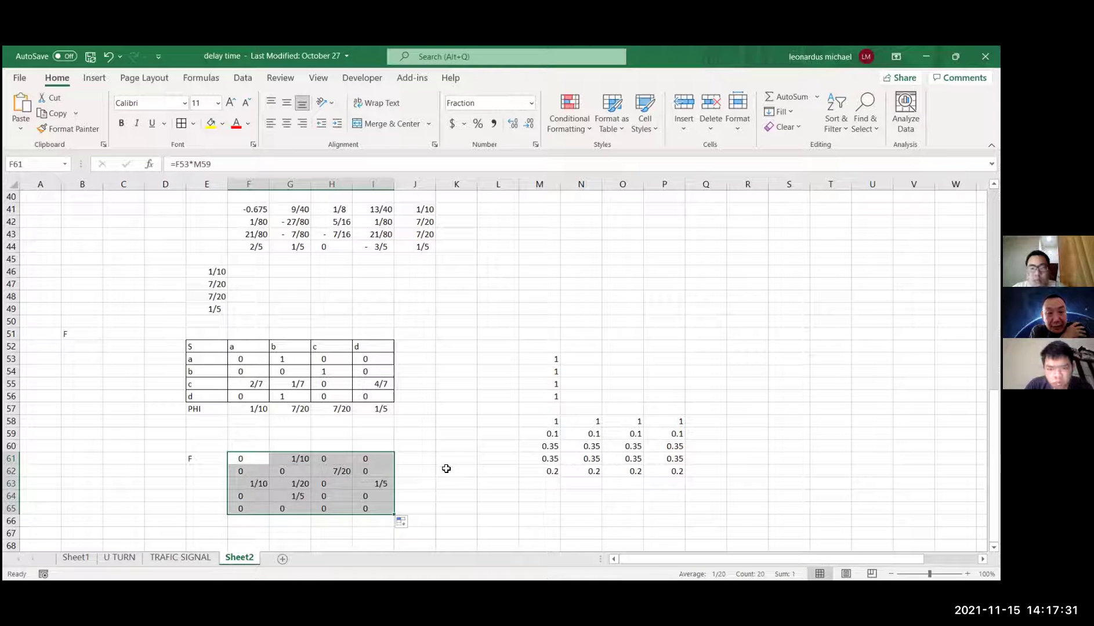
Step: Examine the formula in G61 of the F matrix and the cells it references
click(298, 459)
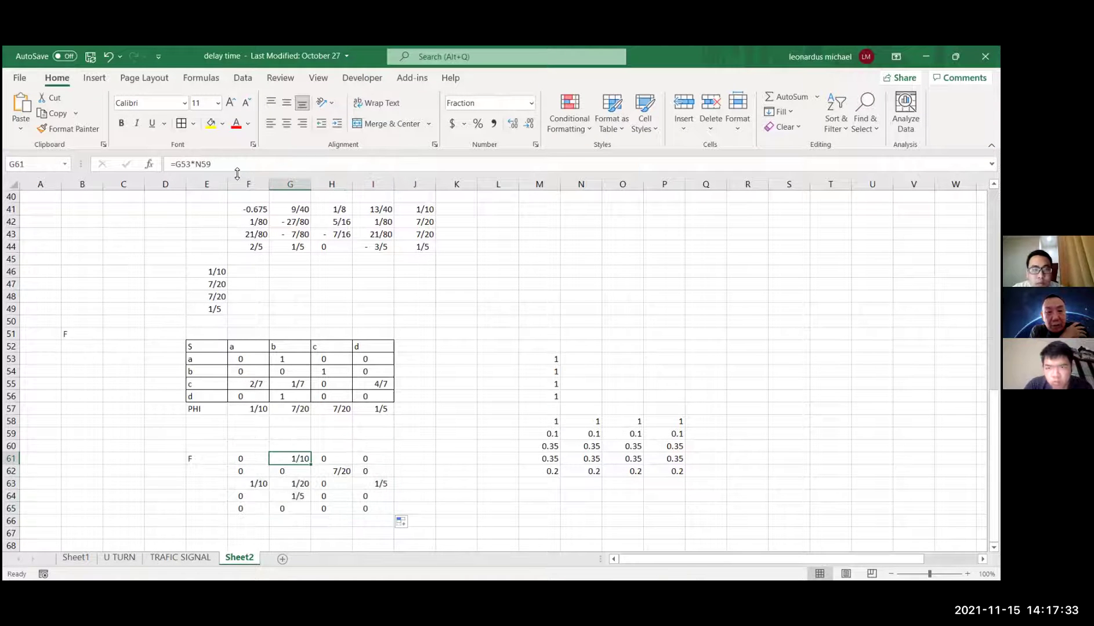
click(204, 164)
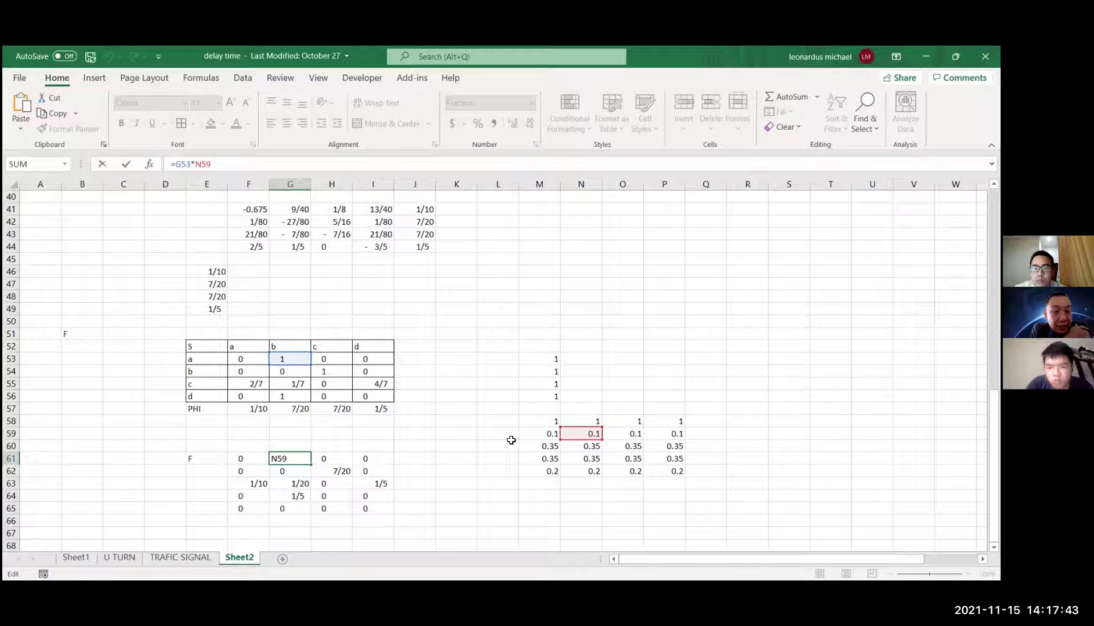
key(ctrl+Return)
click(415, 469)
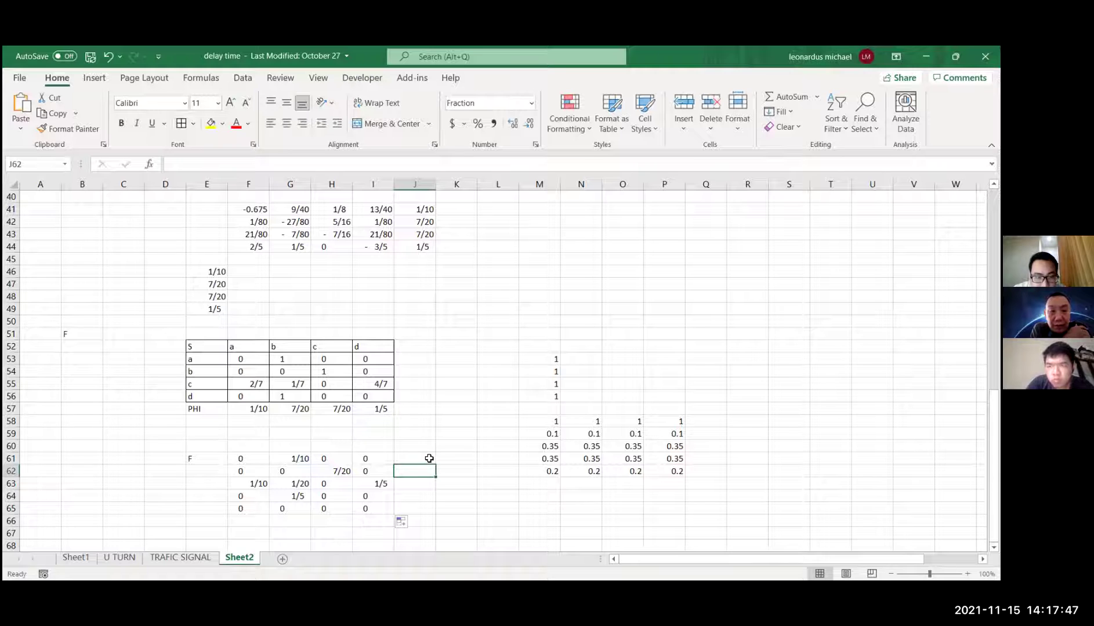
Step: Clear the surplus fifth row F65:I65 of the F matrix and enter the heading SUM in J60
drag(241, 509, 364, 510)
key(Delete)
click(414, 457)
click(413, 445)
text(SUM)
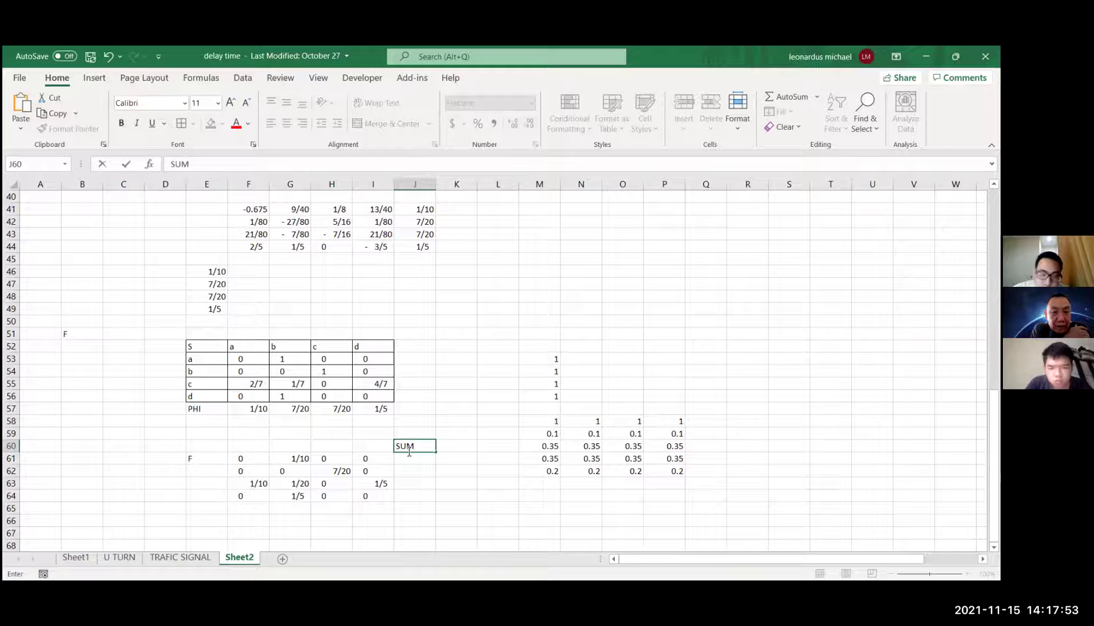
Step: Try to total the first row of the F matrix, F61:I61, with a SUM formula in J61
click(414, 459)
text(=)
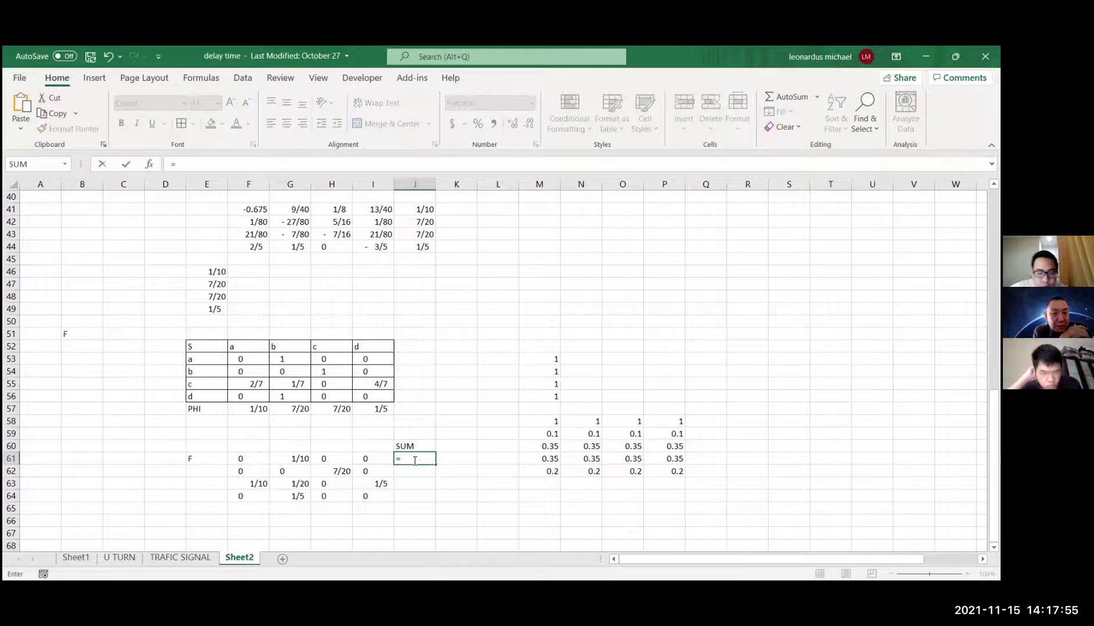
text(SUM)
drag(238, 458, 373, 460)
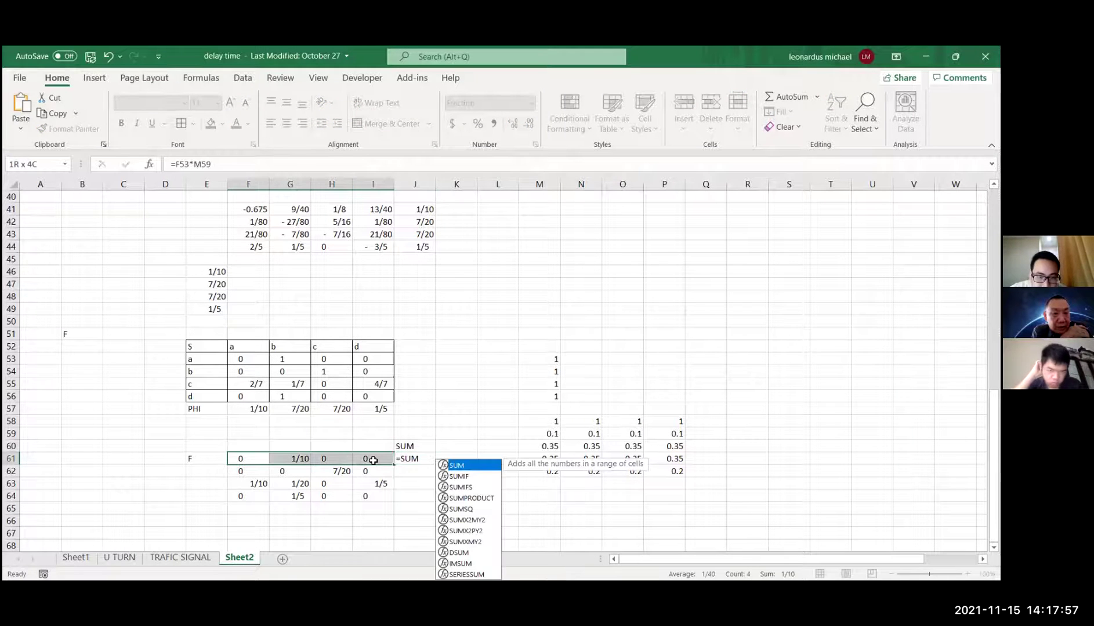
text())
key(Return)
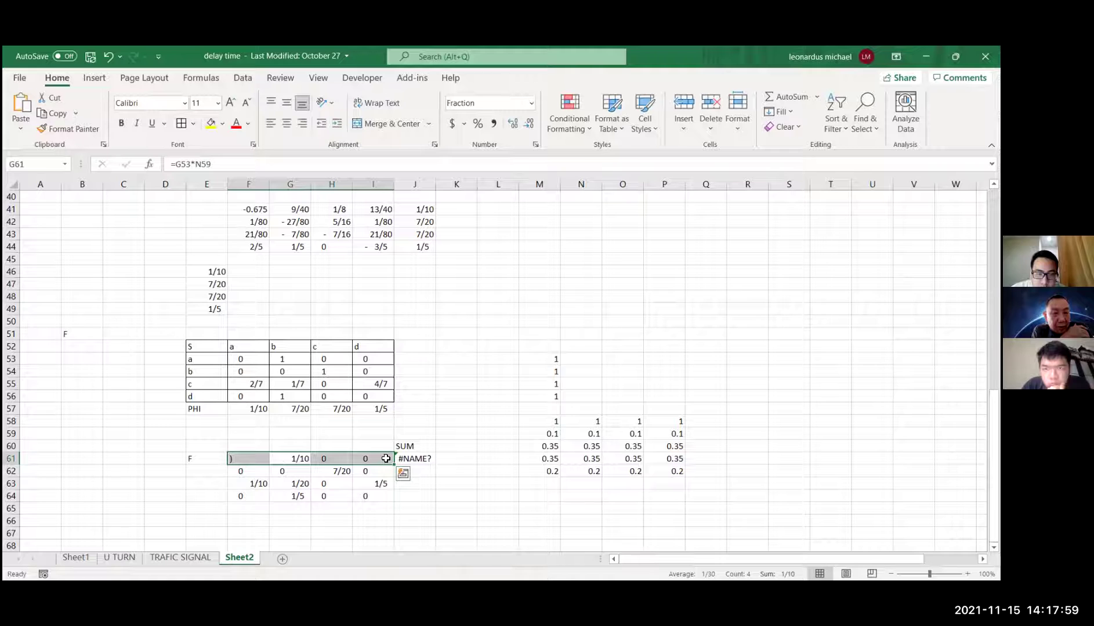
Step: Correct the SUM formula in J61 to cover F61:I61 and fill it down to J65
click(416, 459)
click(206, 165)
text(()
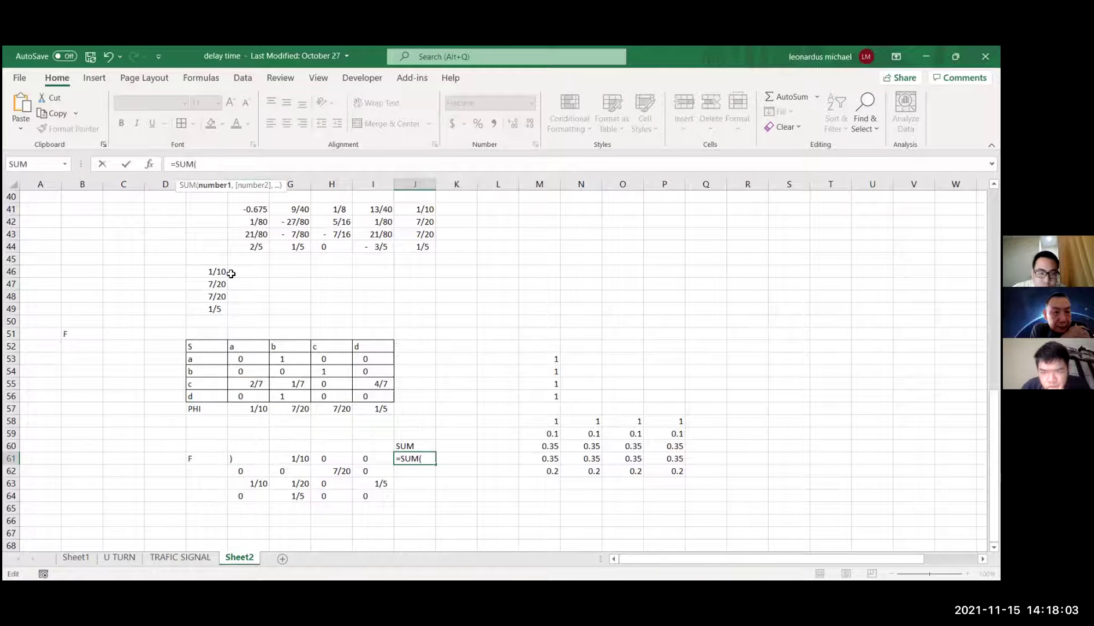
click(244, 458)
shift+click(369, 459)
key(Return)
drag(427, 461, 435, 510)
Step: Total the F matrix columns by entering =SUM(F61:F64) in F65 and filling it across to I65
click(250, 507)
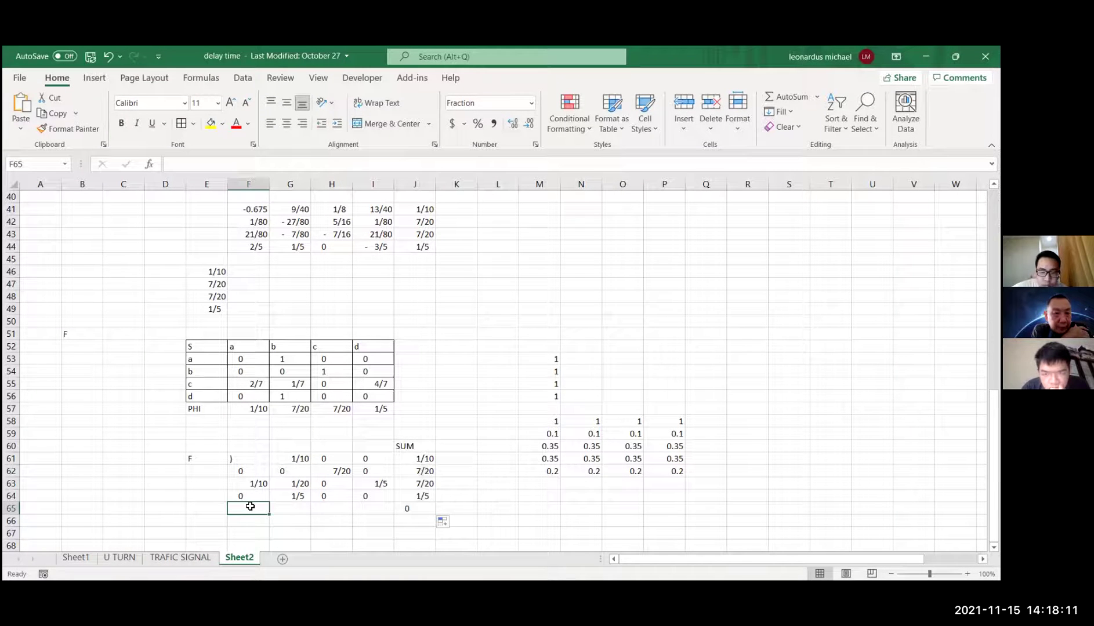
text(=)
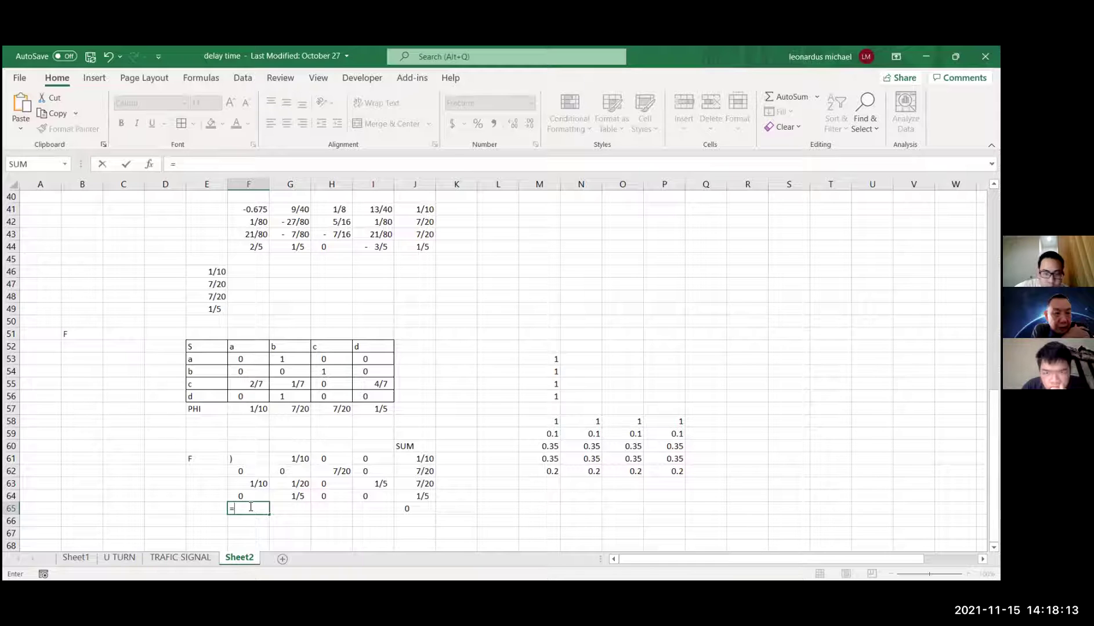
text(SUM()
drag(248, 459, 245, 494)
key(Return)
click(239, 510)
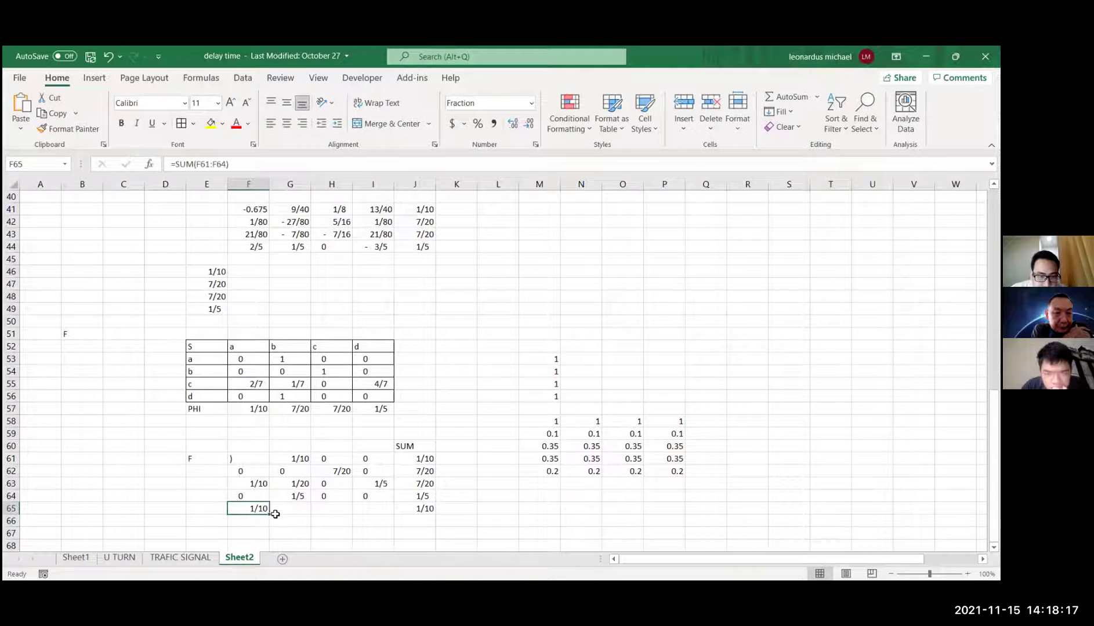
drag(322, 511, 380, 509)
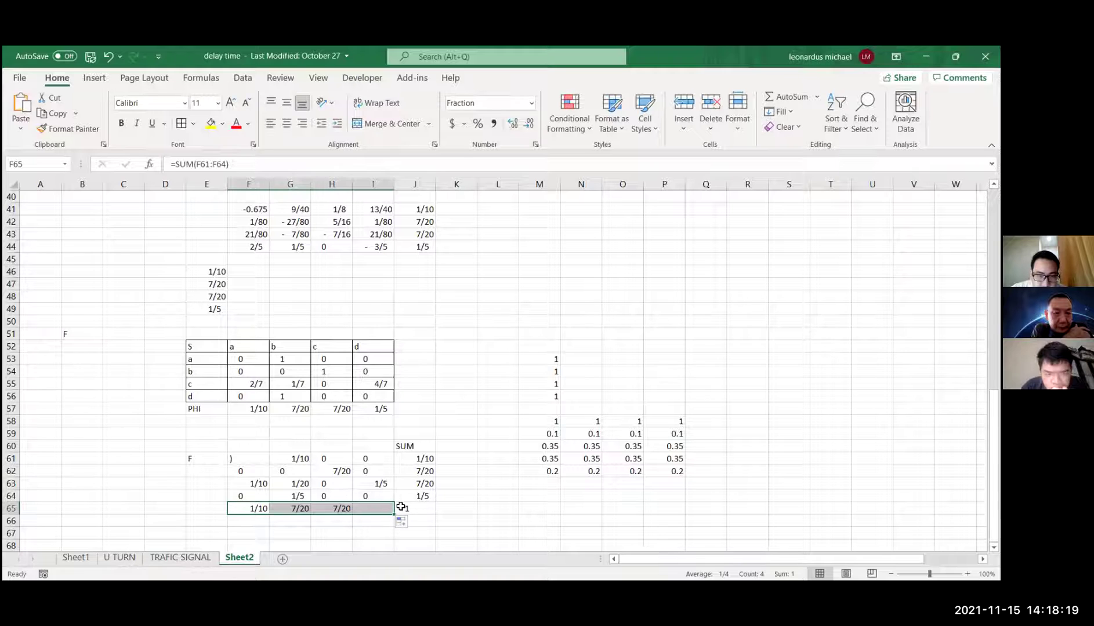
Step: Replace the stray parenthesis in F61 with 0
click(239, 460)
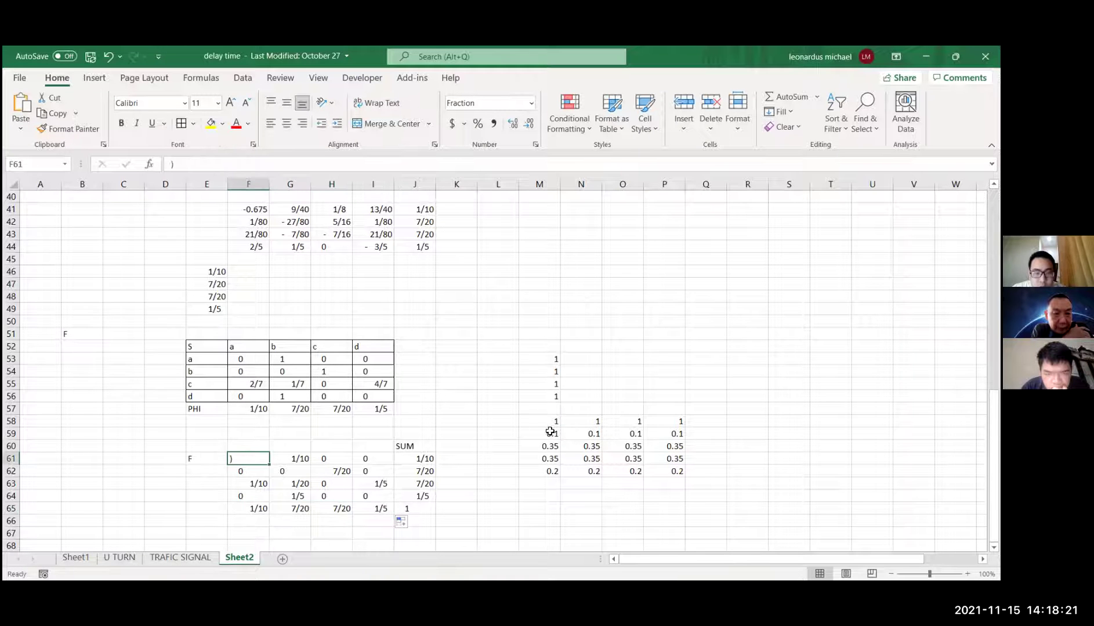
text(0)
click(432, 411)
click(447, 400)
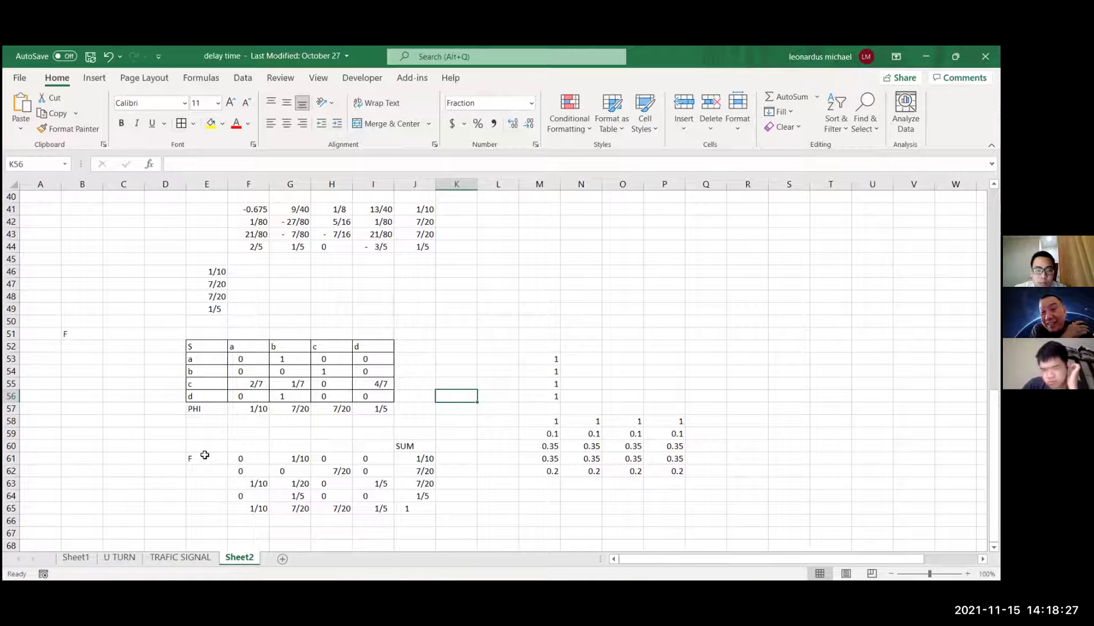
Step: Apply all-cell borders to the F matrix table in E60:I64
drag(204, 453, 382, 493)
click(188, 124)
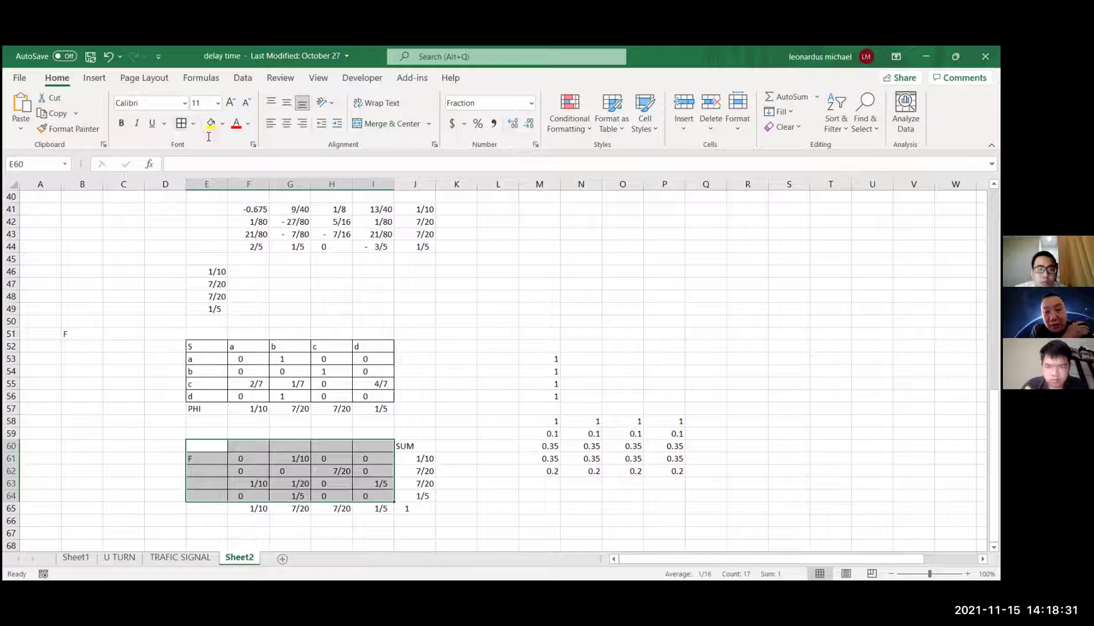
click(468, 359)
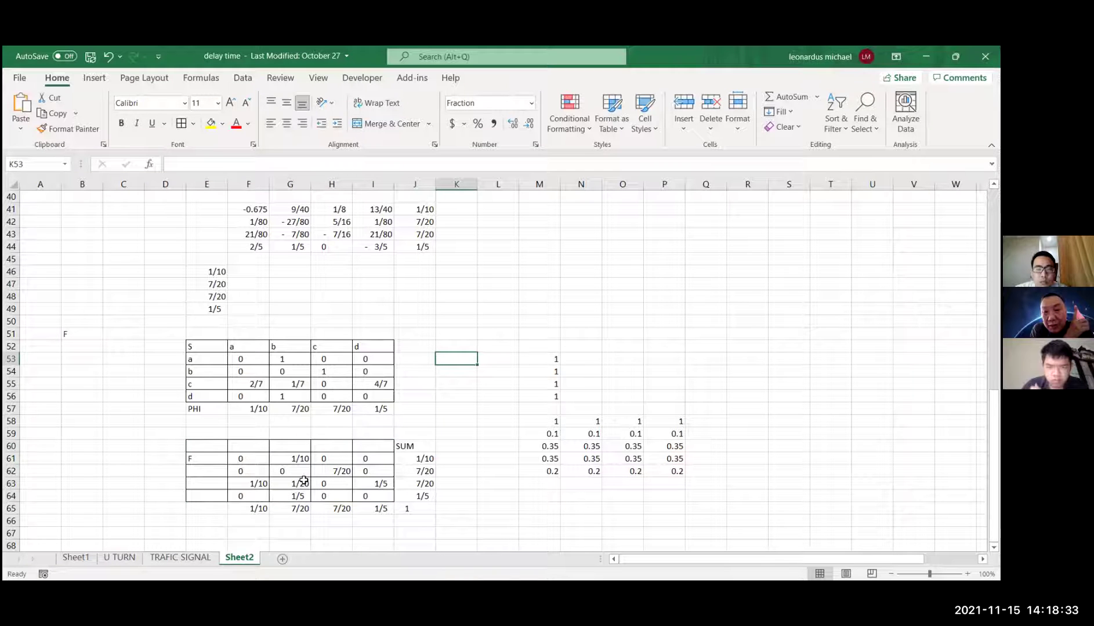
Step: Check the formula behind the vector in E46 and label it by entering PHI in D46
click(217, 271)
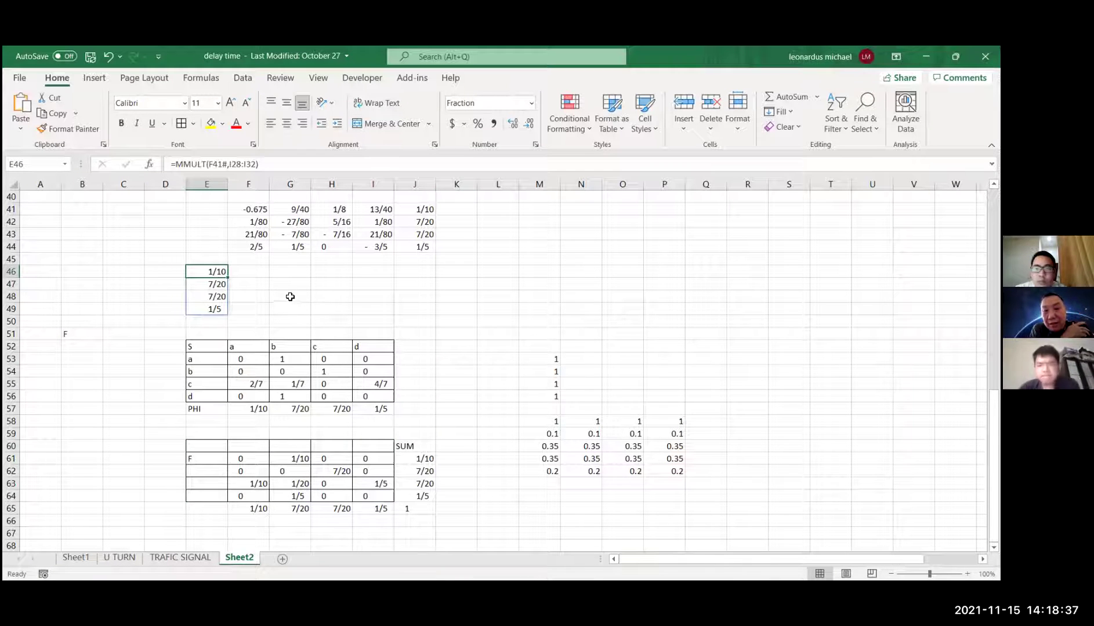
scroll(290, 296, up, 4)
scroll(344, 380, down, 1)
click(176, 380)
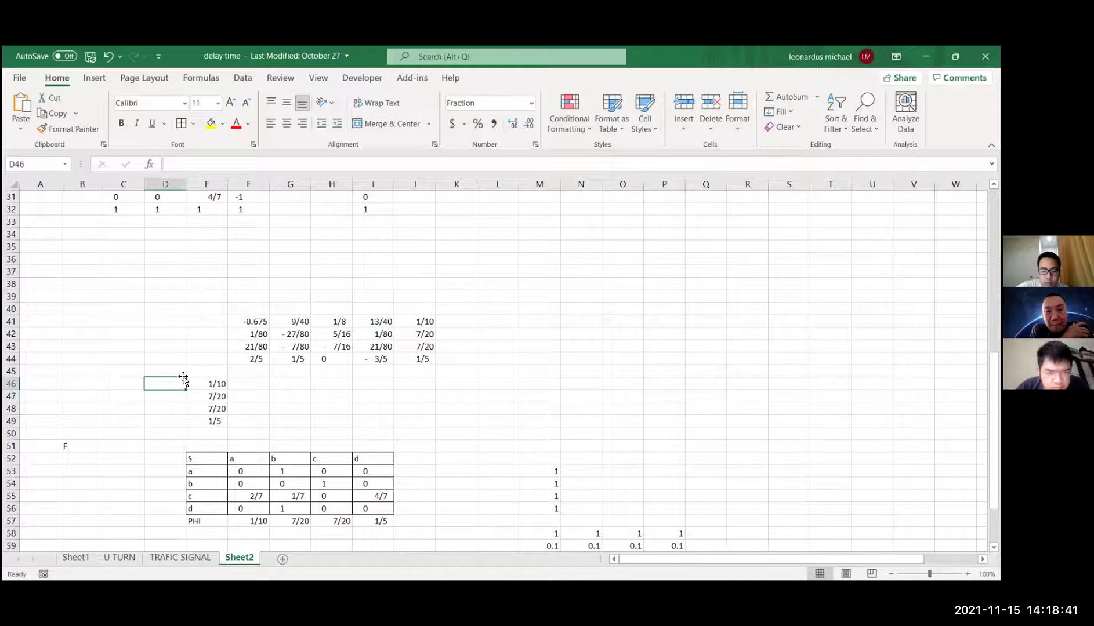
text(PH)
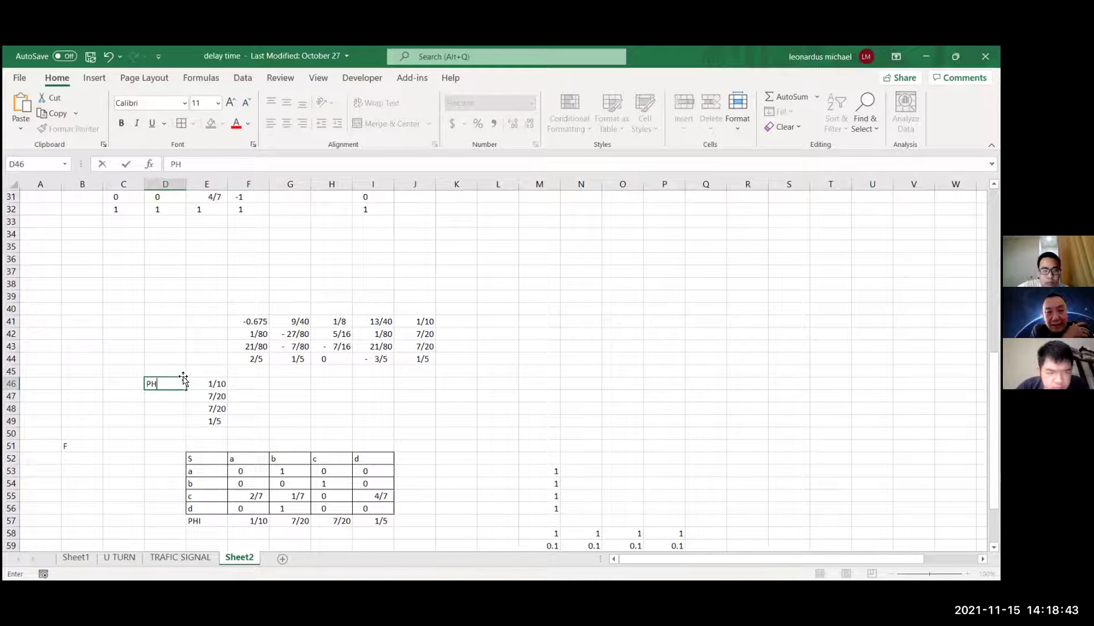
click(294, 371)
Step: Delete the leftover F label from B51
scroll(305, 376, down, 3)
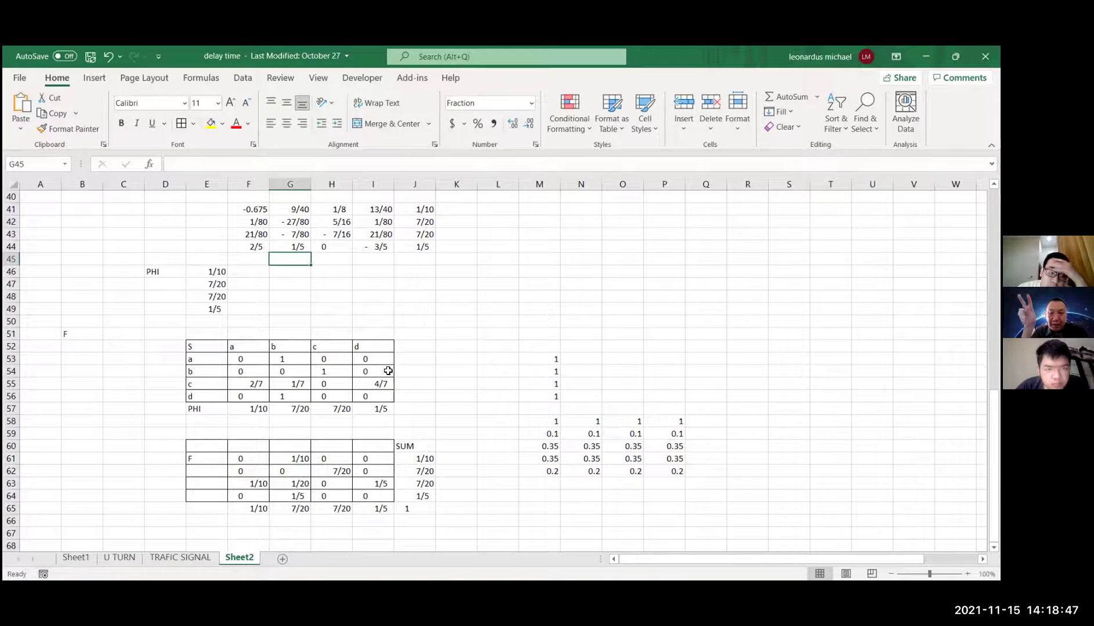
scroll(422, 369, up, 1)
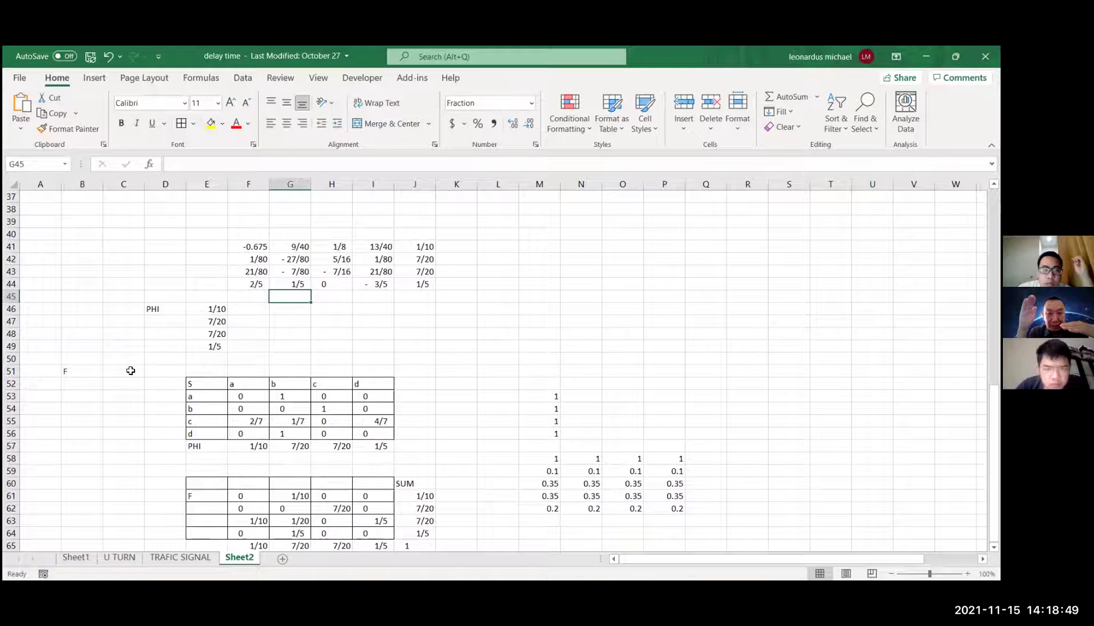
click(88, 371)
key(Delete)
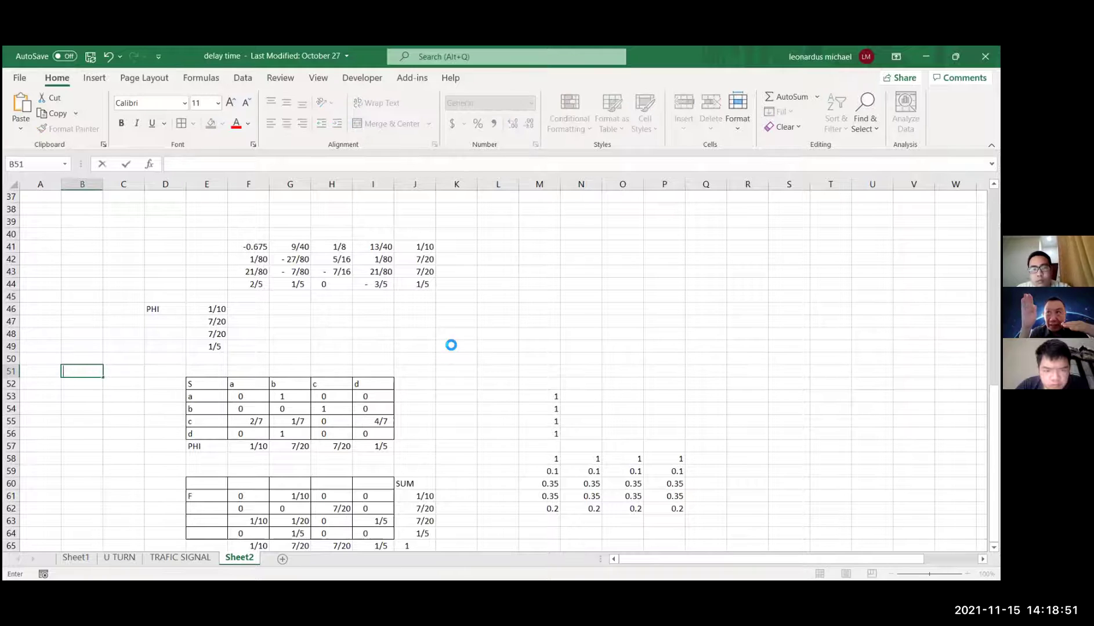
click(456, 345)
click(507, 398)
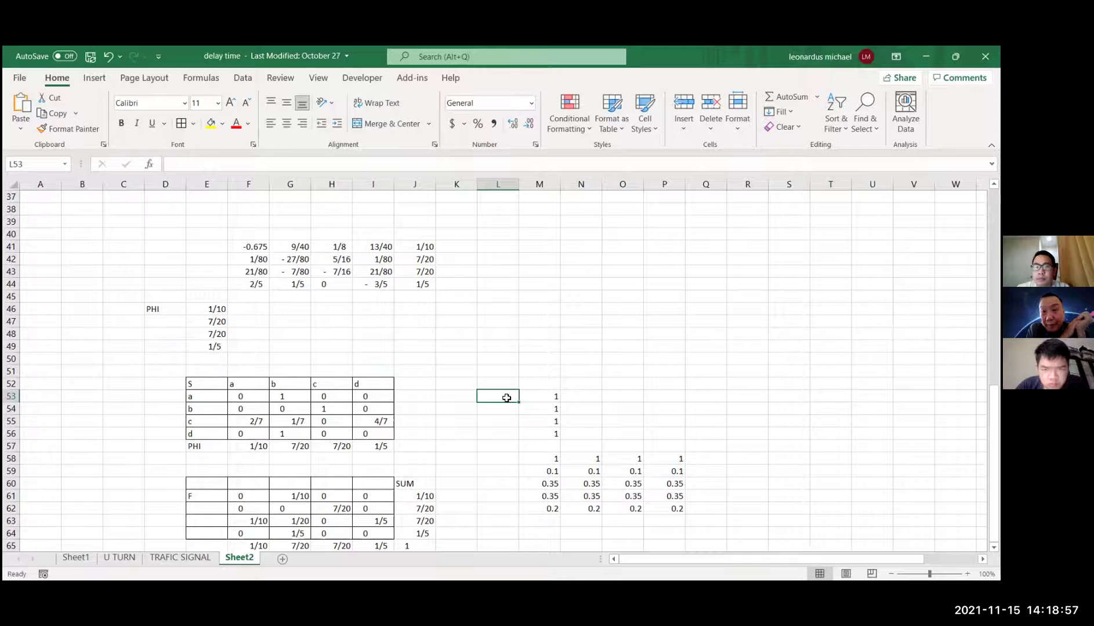
scroll(507, 398, down, 1)
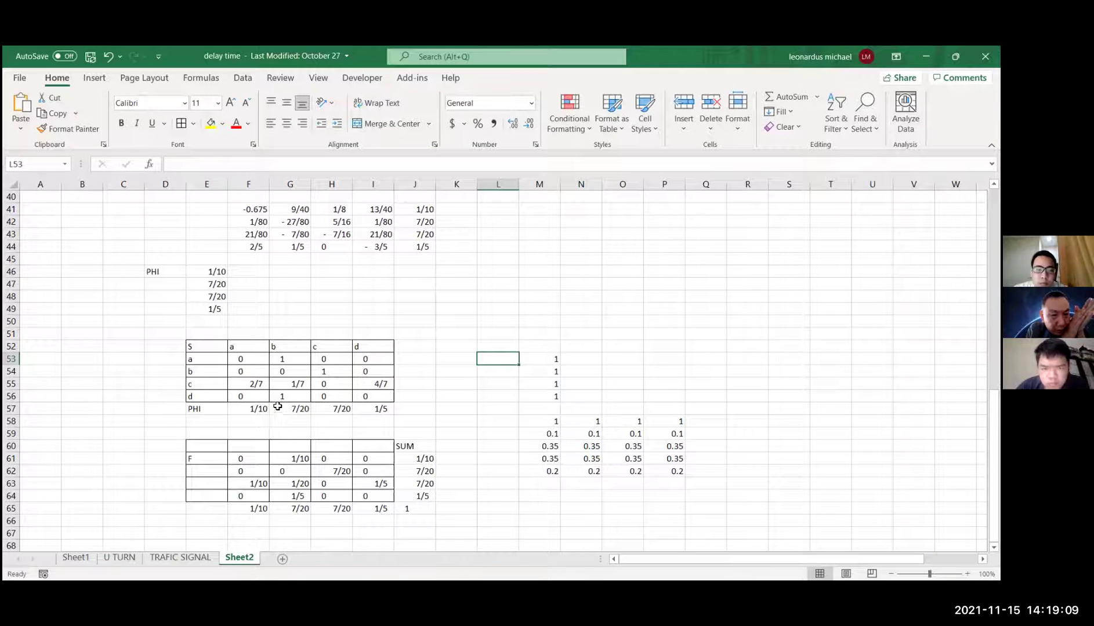
Step: Try a total of 2 in the t vector's last entry, I32, and check the recalculated PHI and F tables
click(292, 454)
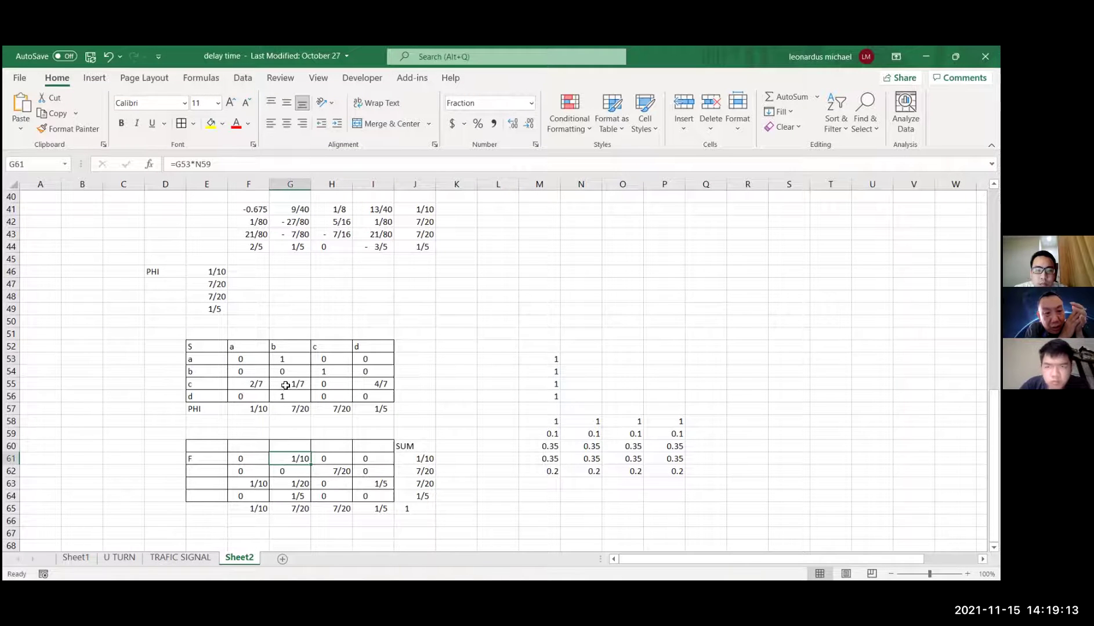
scroll(357, 312, up, 4)
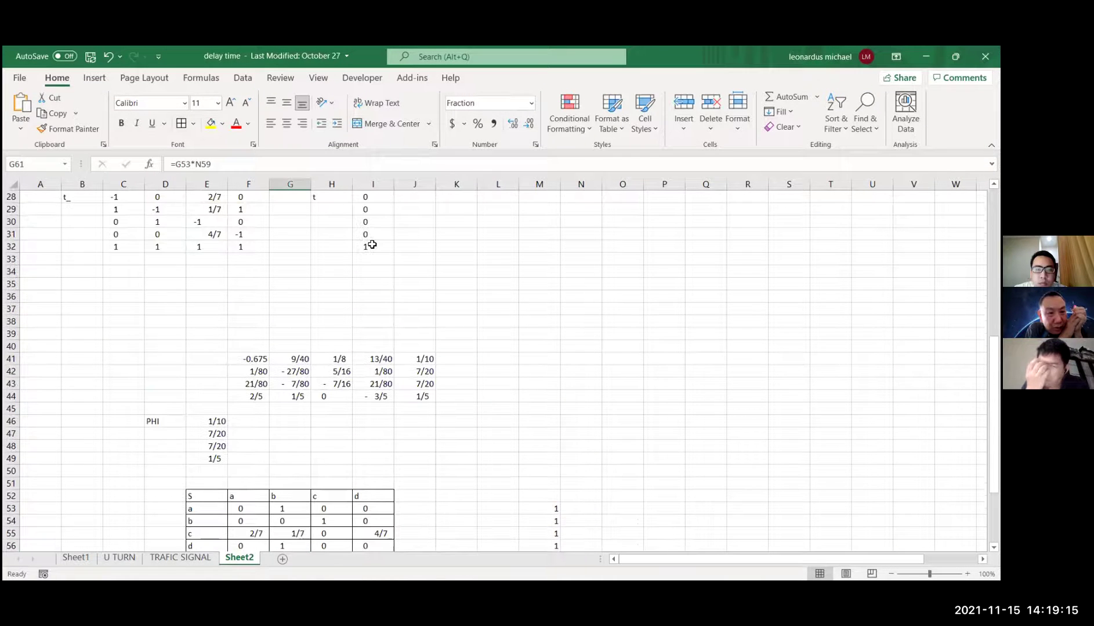
click(374, 247)
text(2)
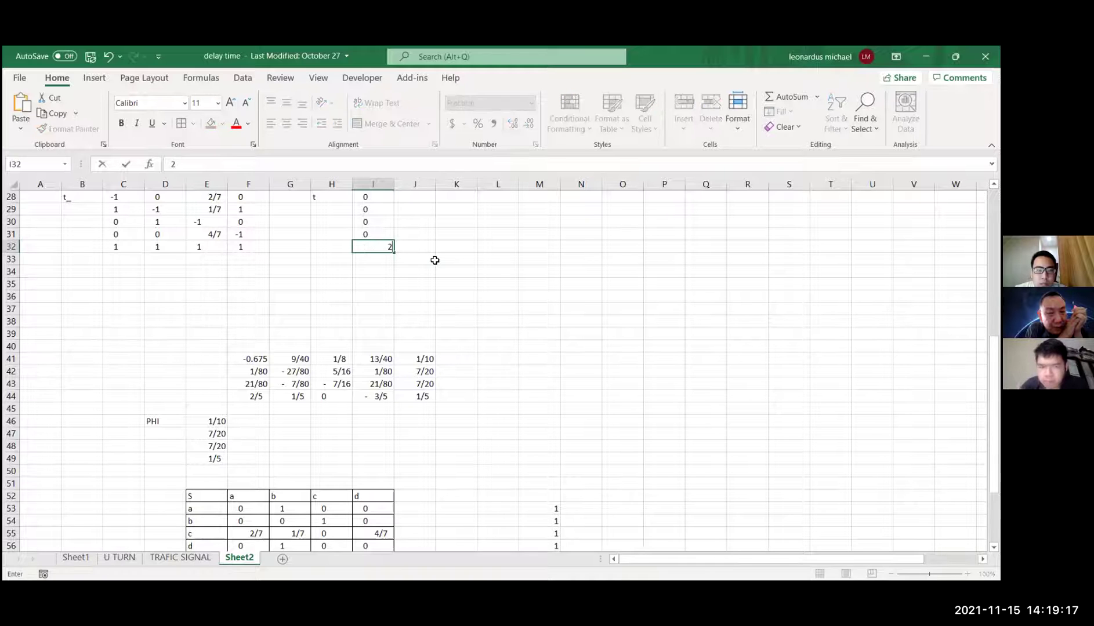
click(434, 260)
scroll(446, 270, down, 1)
scroll(446, 270, down, 3)
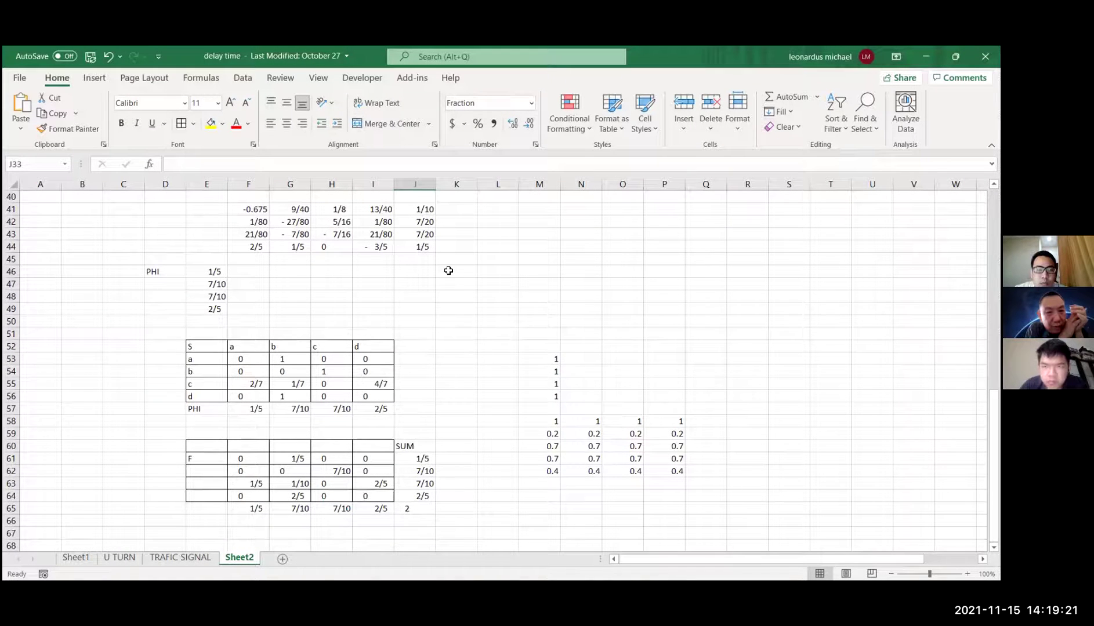
Step: Set the last entry of the t vector in I32 to 20 and review the recalculated F matrix and its totals
scroll(447, 268, up, 4)
click(373, 248)
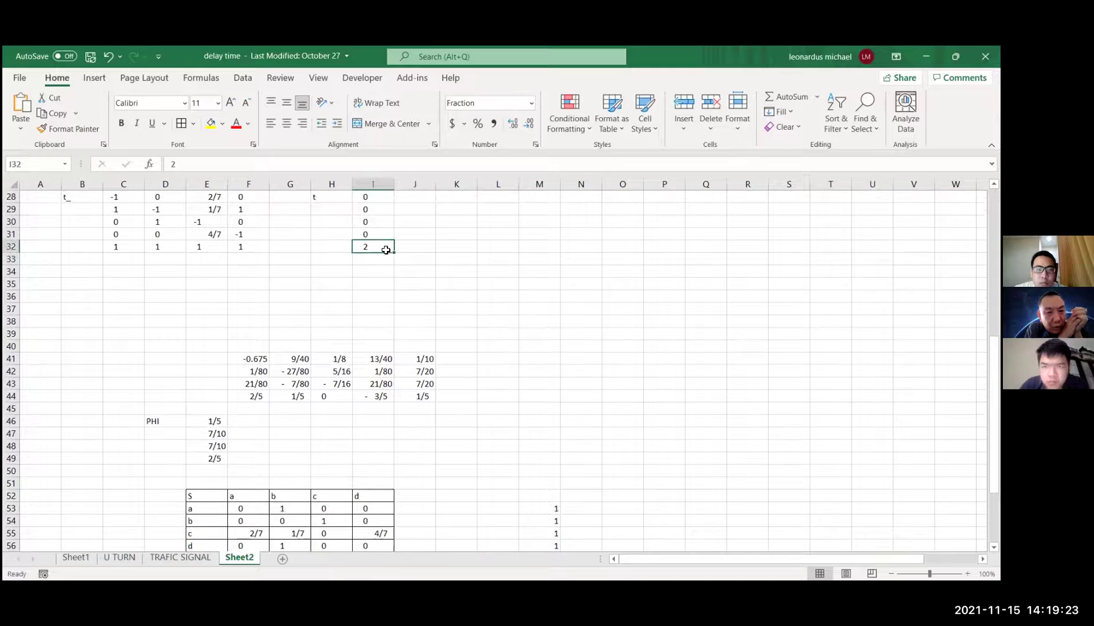
text(20)
click(458, 264)
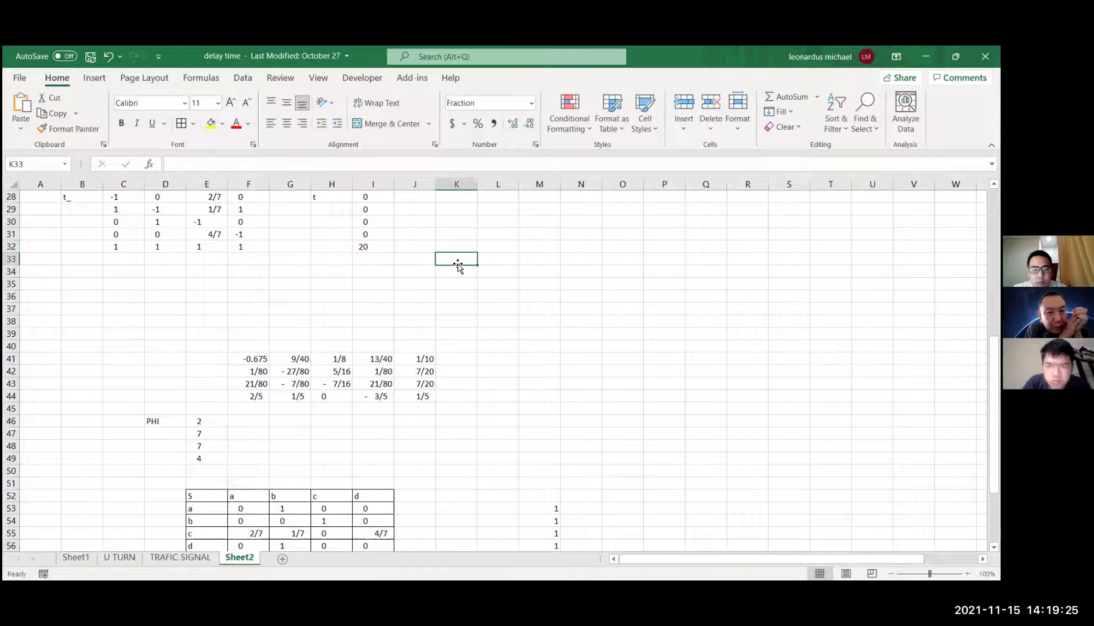
scroll(458, 270, down, 5)
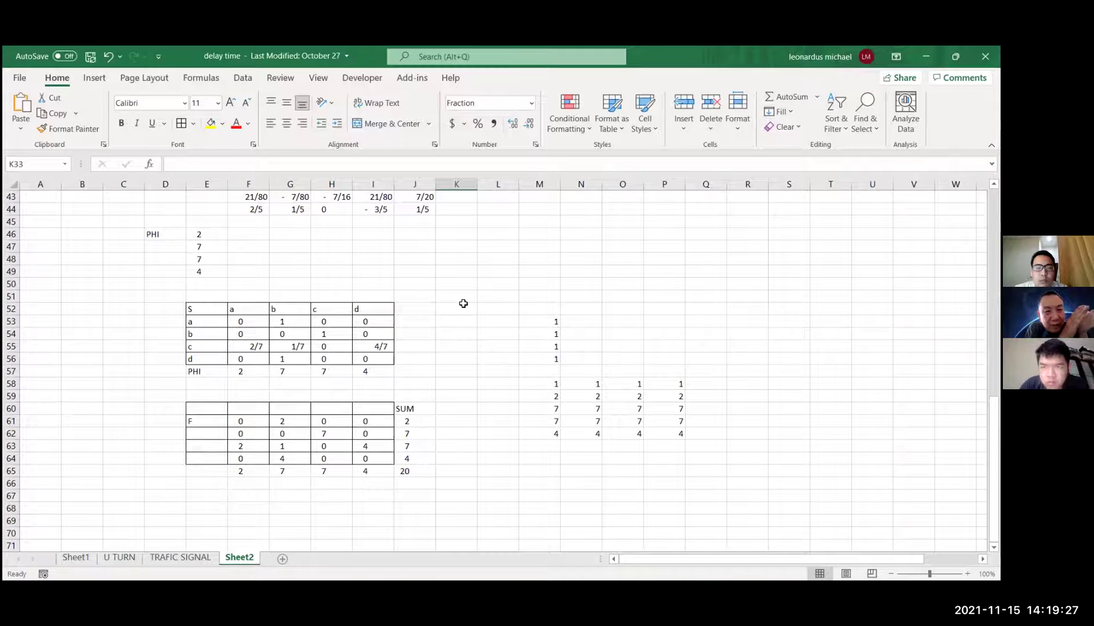
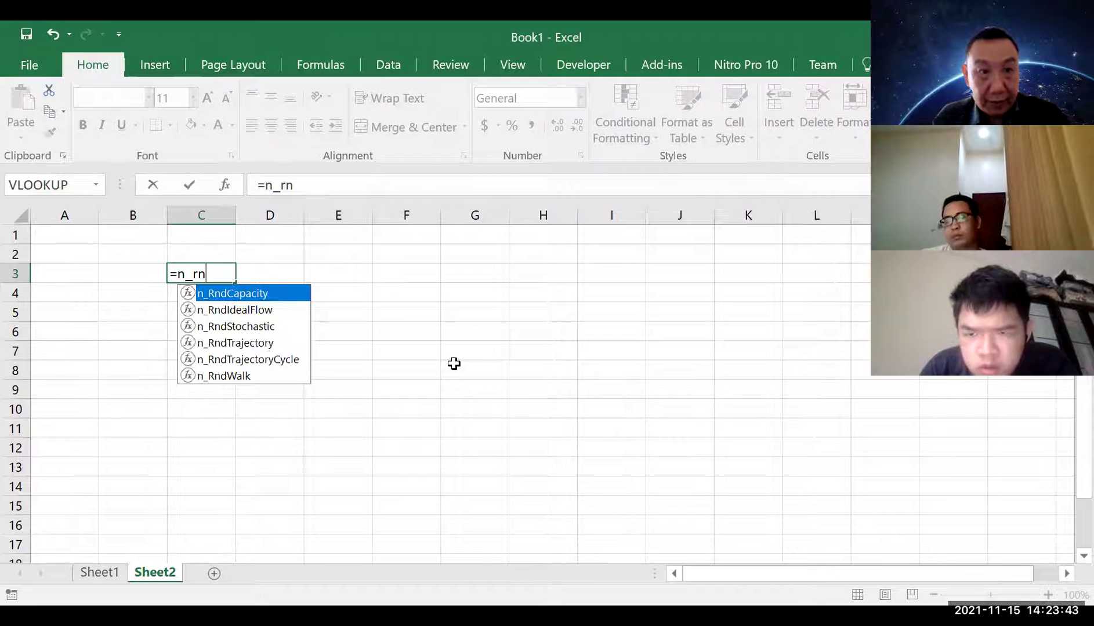
Step: Complete the formula in C3 of the Book1 workbook as =n_RndCapacity()
key(Tab)
text())
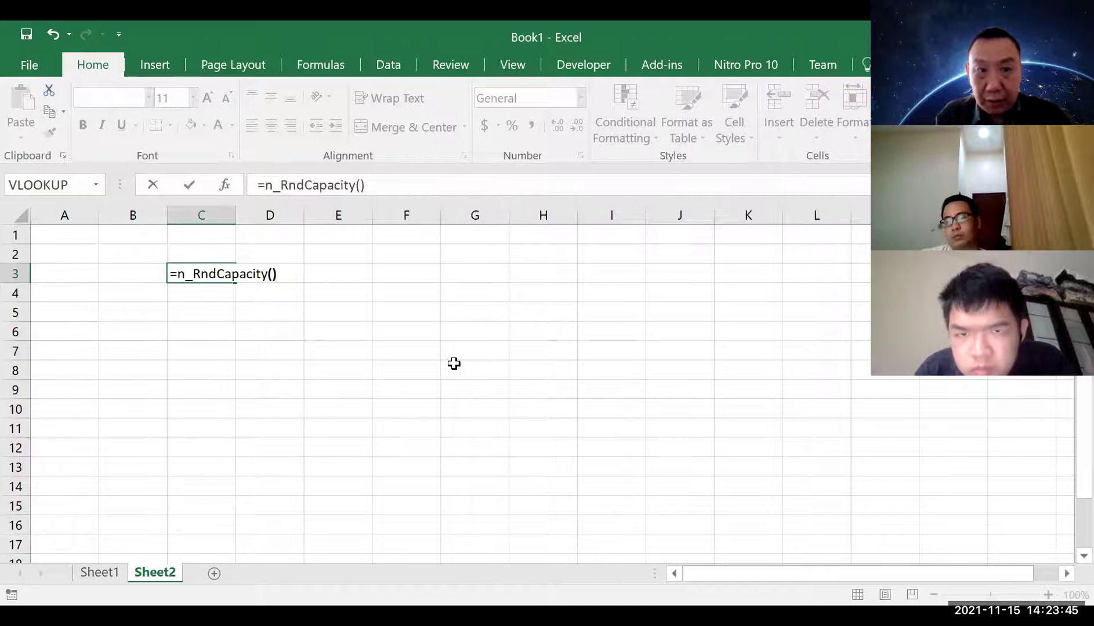
key(Return)
key(Up)
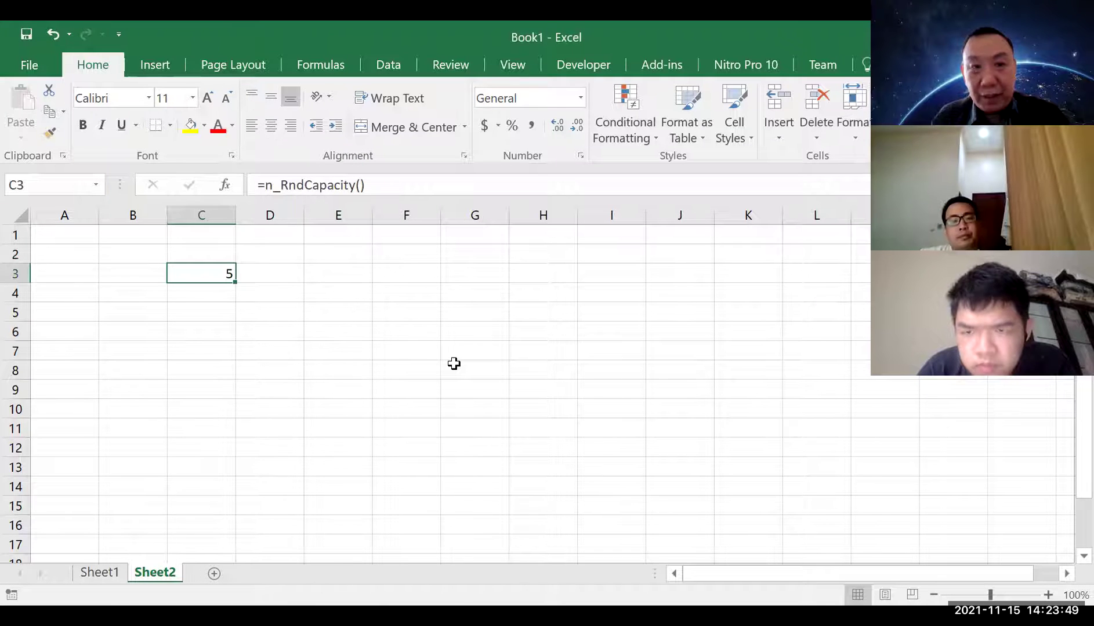
Step: Extend =n_RndCapacity() from C3 as an array formula over the 5 × 5 range C3:G7 and fill the range yellow
key(shift+Right)
key(shift+Right)
key(shift+Right)
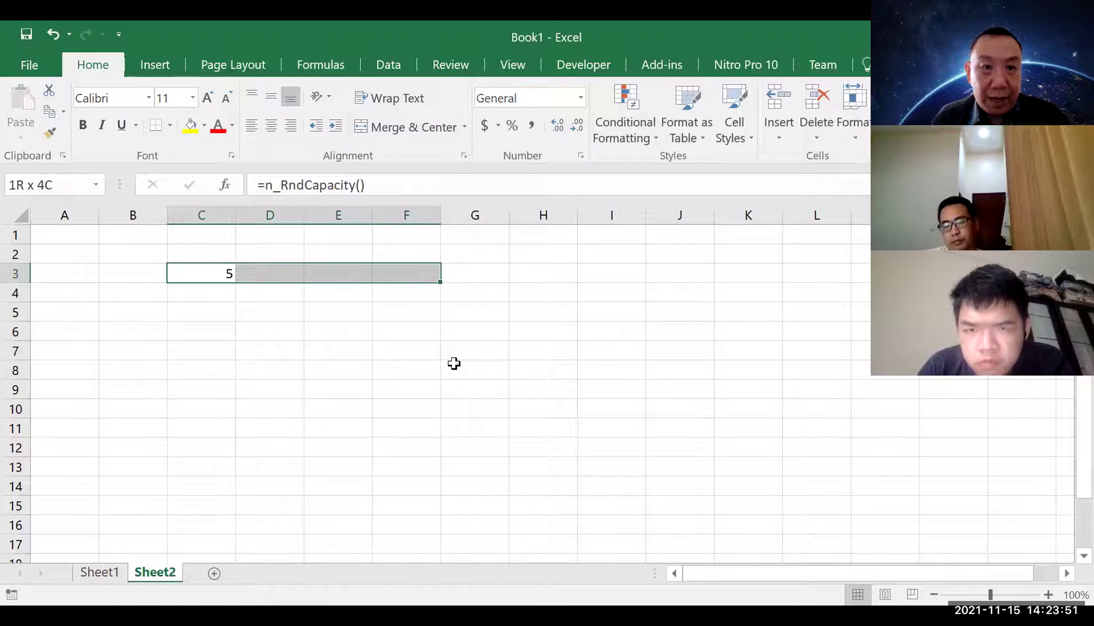
key(shift+Right)
key(shift+Down)
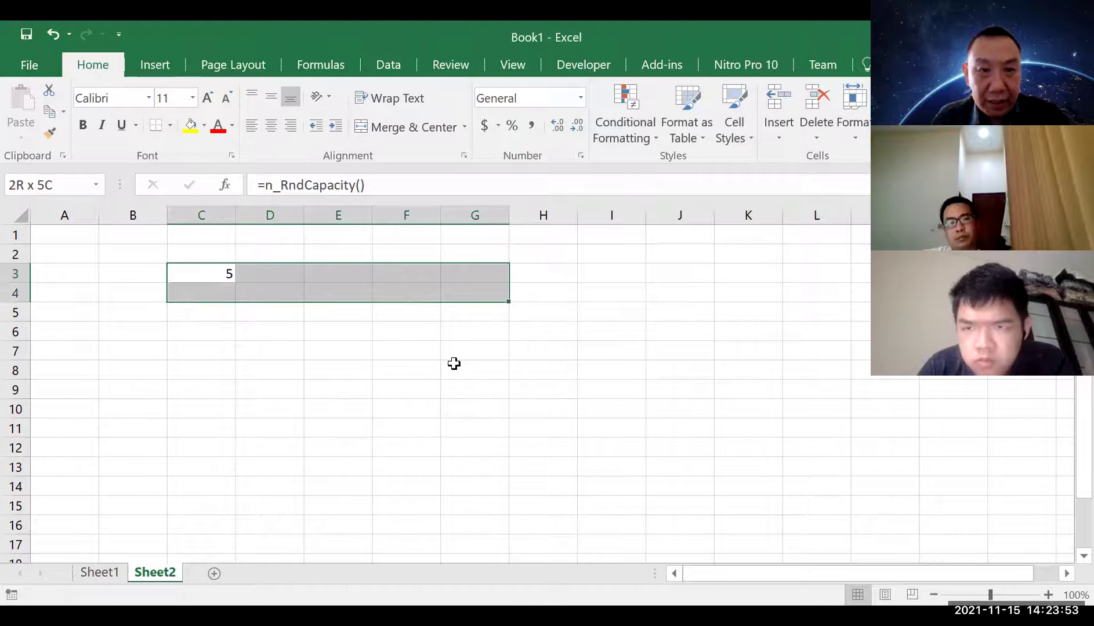
key(shift+Down)
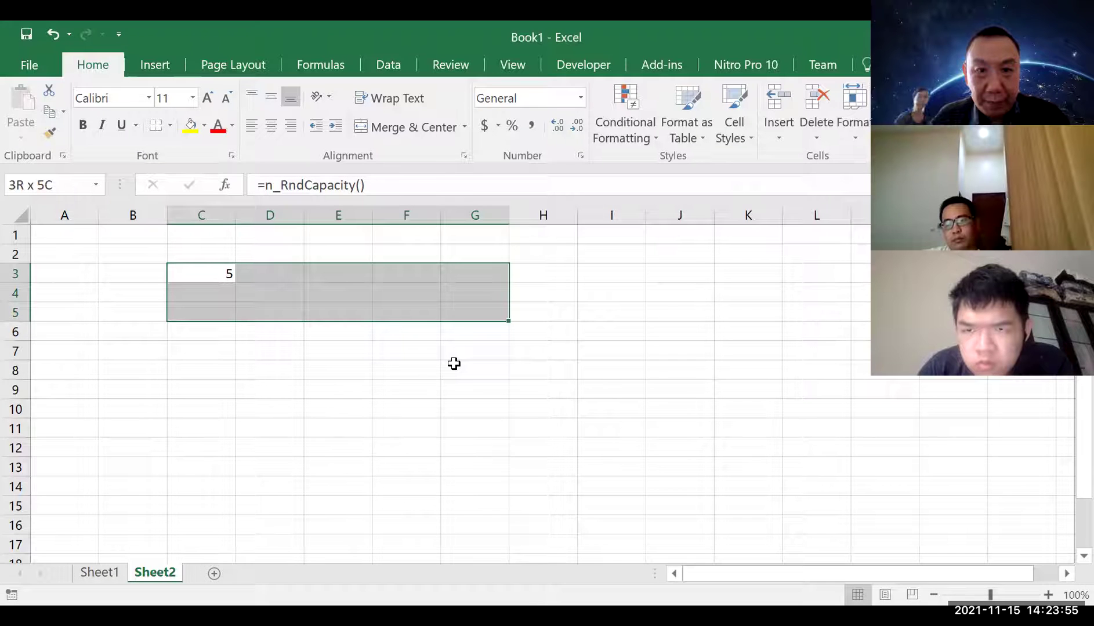
key(shift+Down)
key(shift+Down)
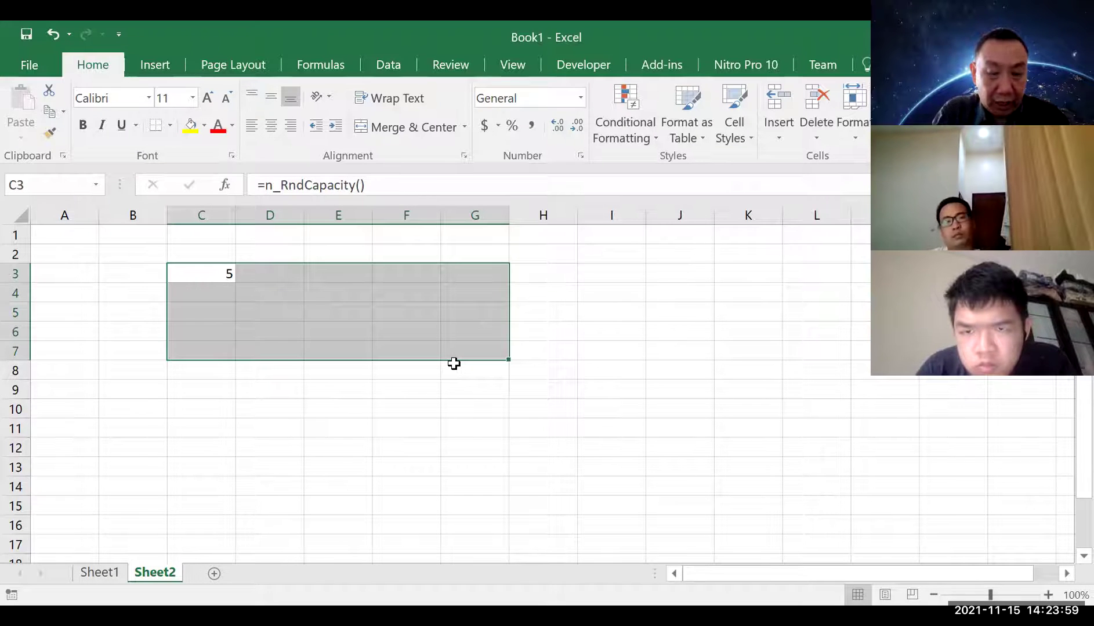
key(F2)
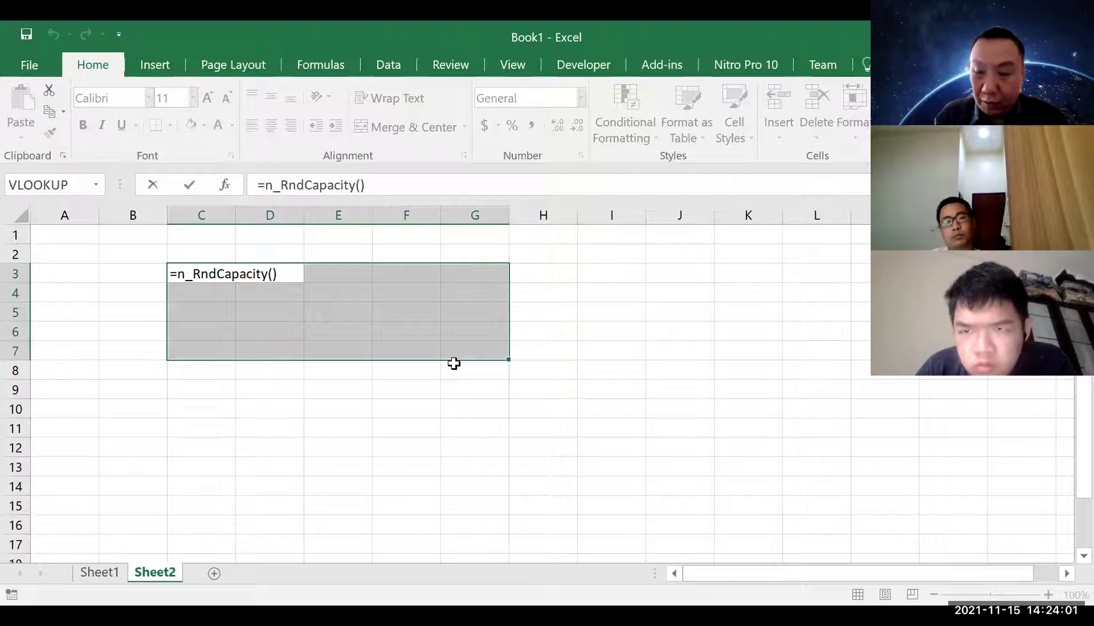
key(ctrl+shift+Return)
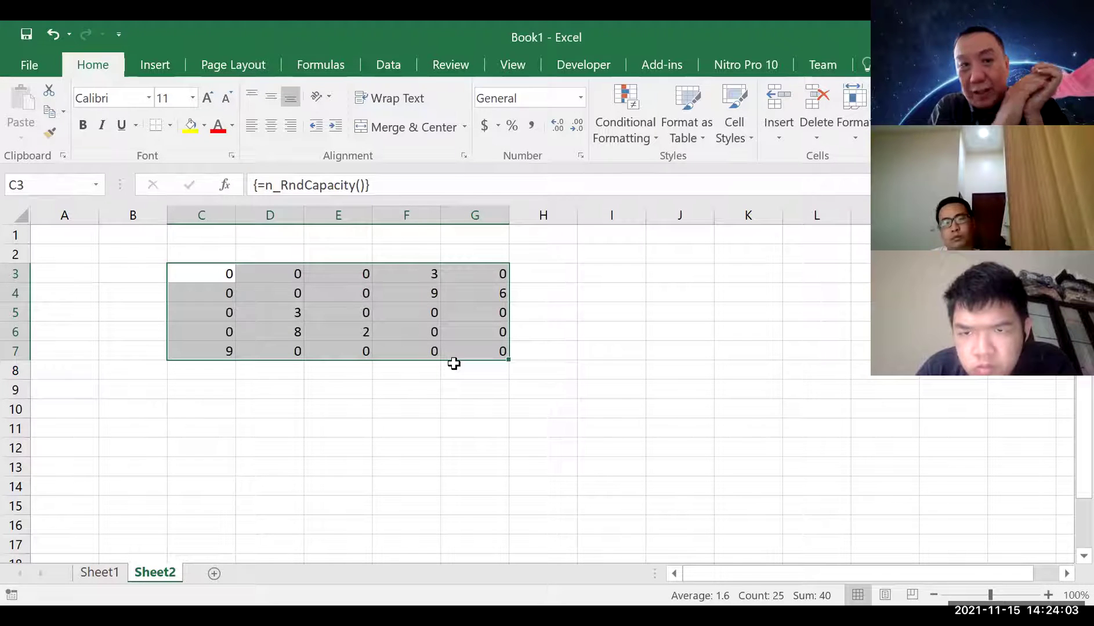
click(191, 125)
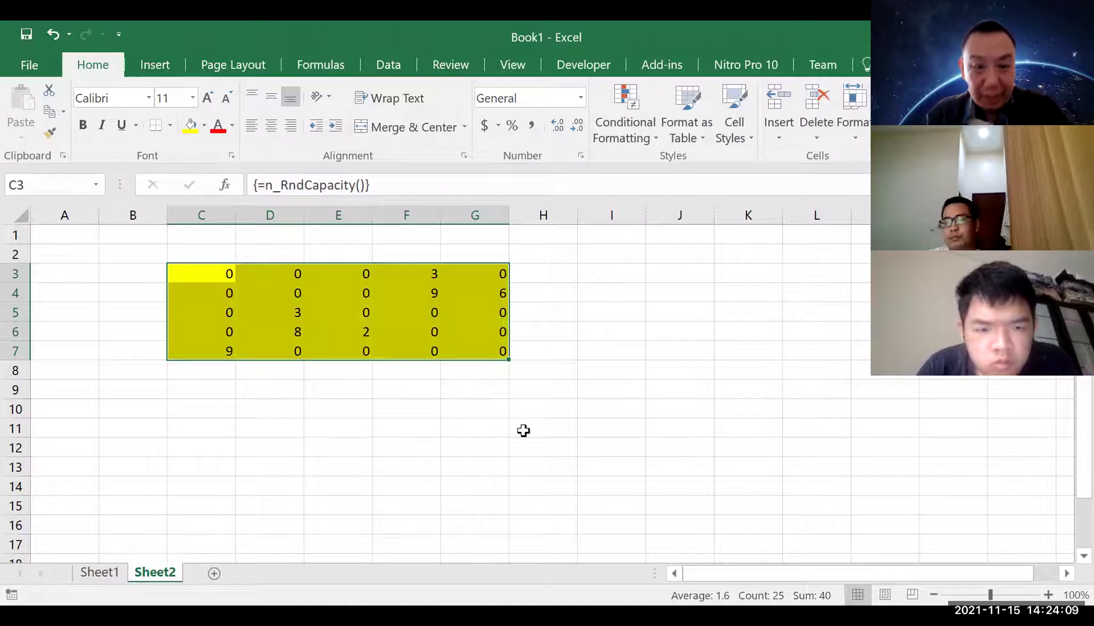
Step: Recalculate the sheet repeatedly to examine different random capacity matrices in C3:G7
key(F9)
key(F9)
key(F9)
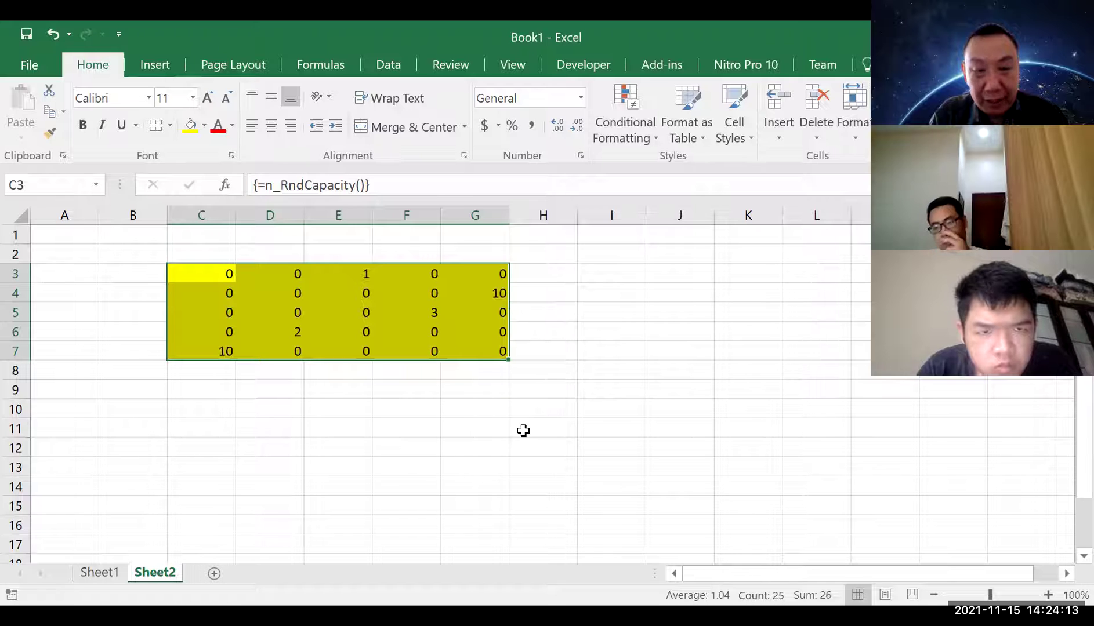
key(F9)
key(F9)
key(F9)
key(F9)
key(F9)
key(F9)
key(F9)
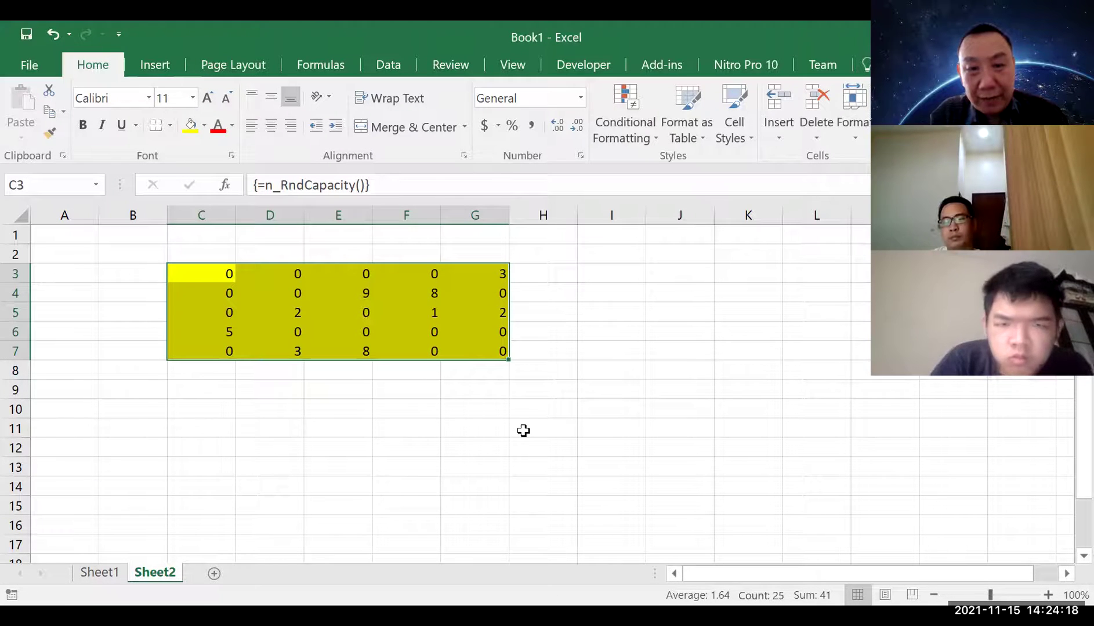
Step: Enter the label "is irreducible" in F9 and right-align it
click(424, 388)
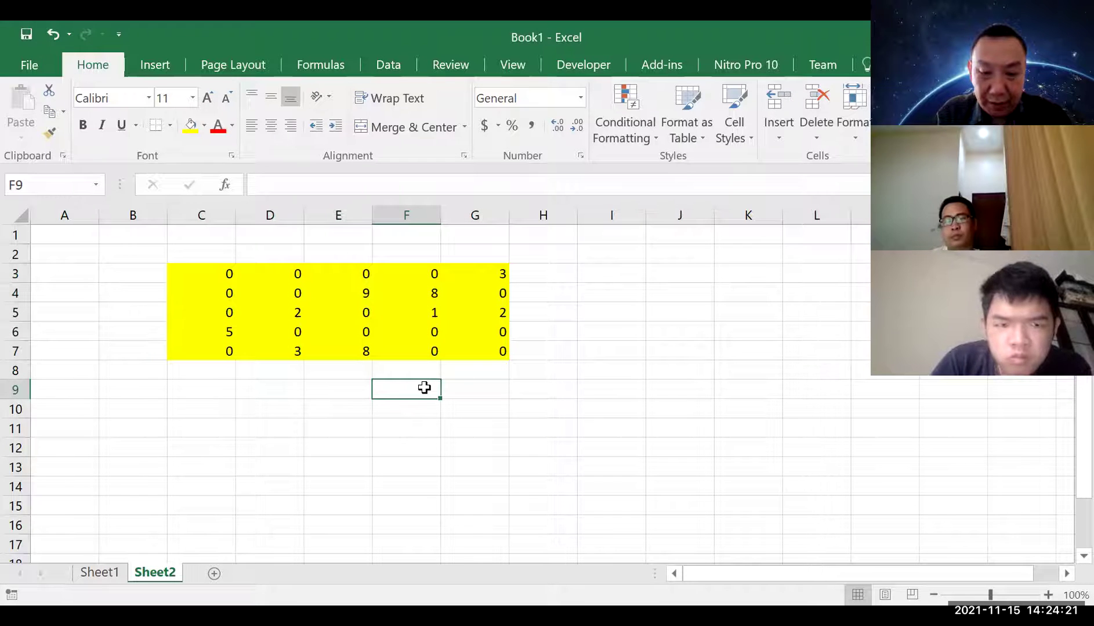
text(is irr)
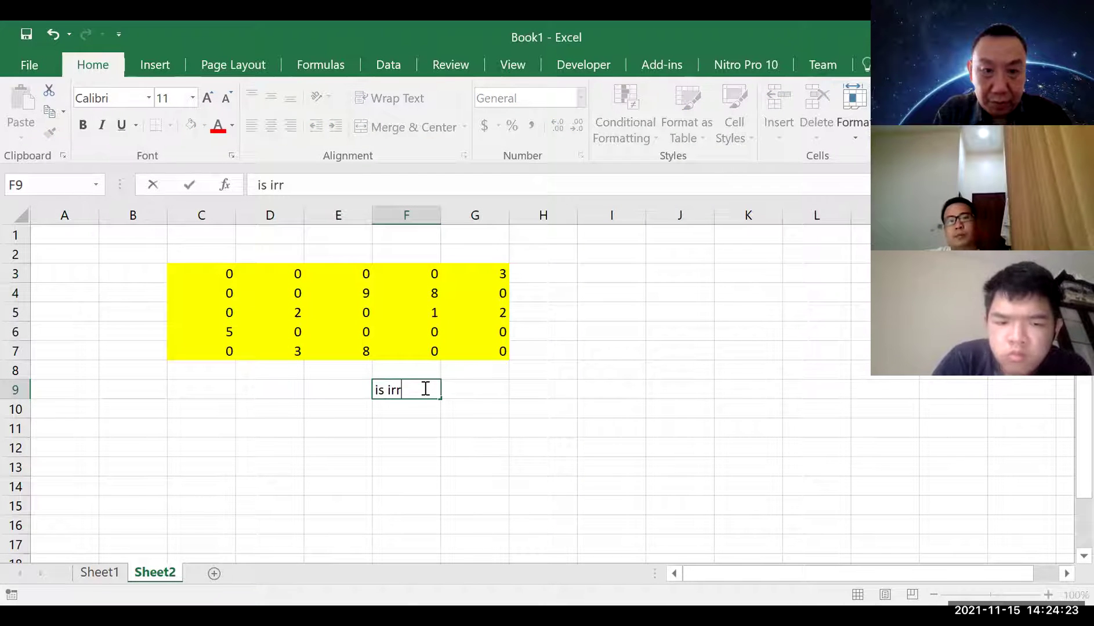
text(educible)
key(Return)
click(425, 387)
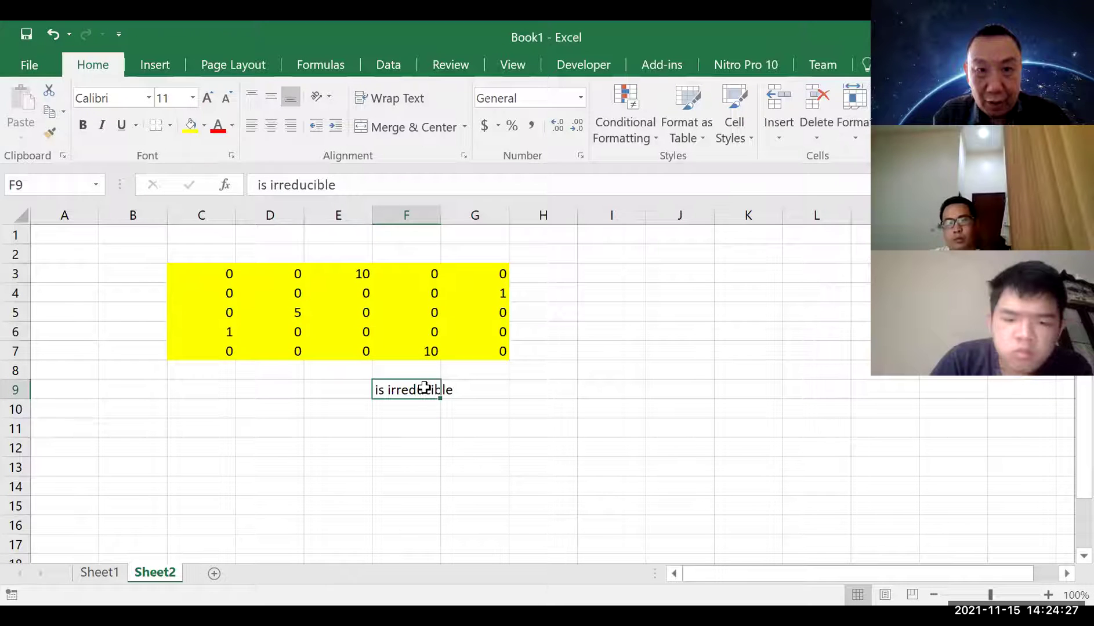
click(296, 133)
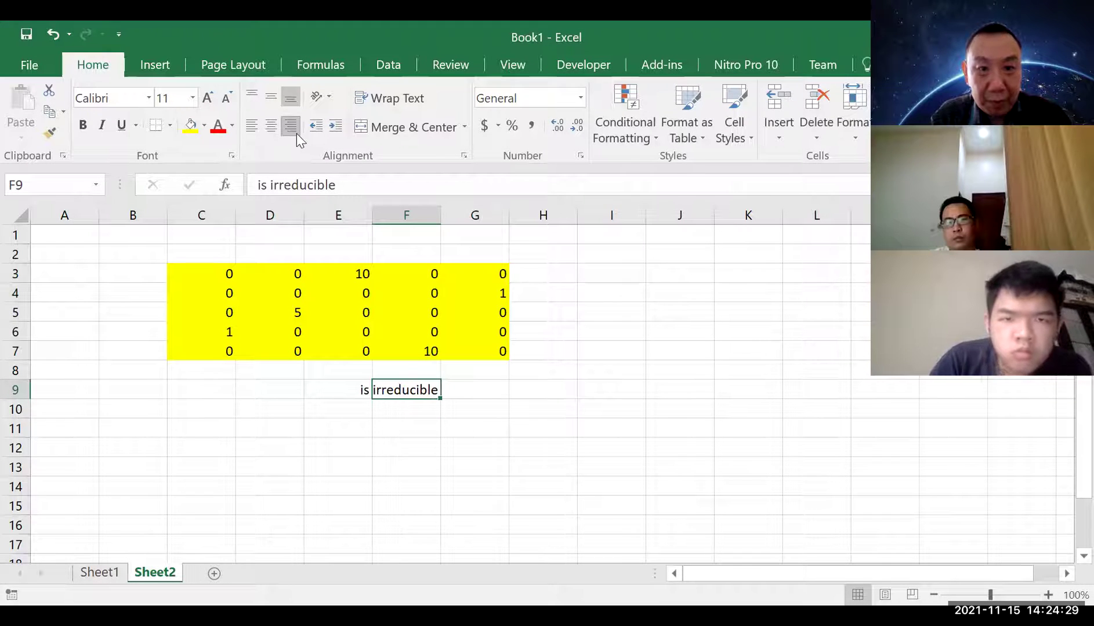
Step: Enter =n_IsIrreducible(C3:G7) in G9 to test the random capacity matrix
key(Right)
text(=)
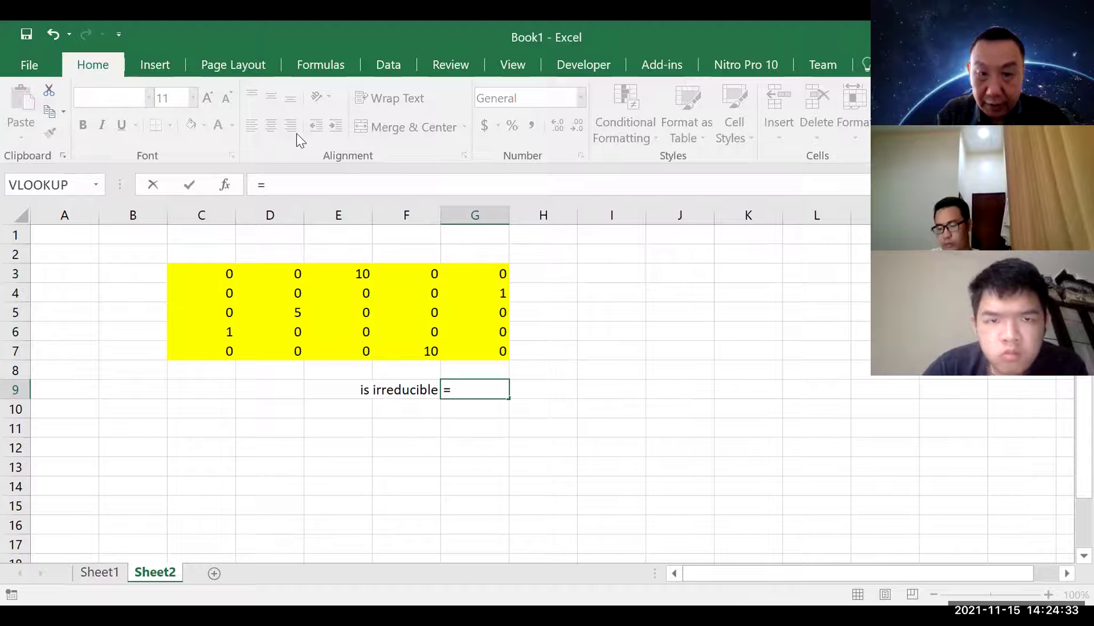
text(n_)
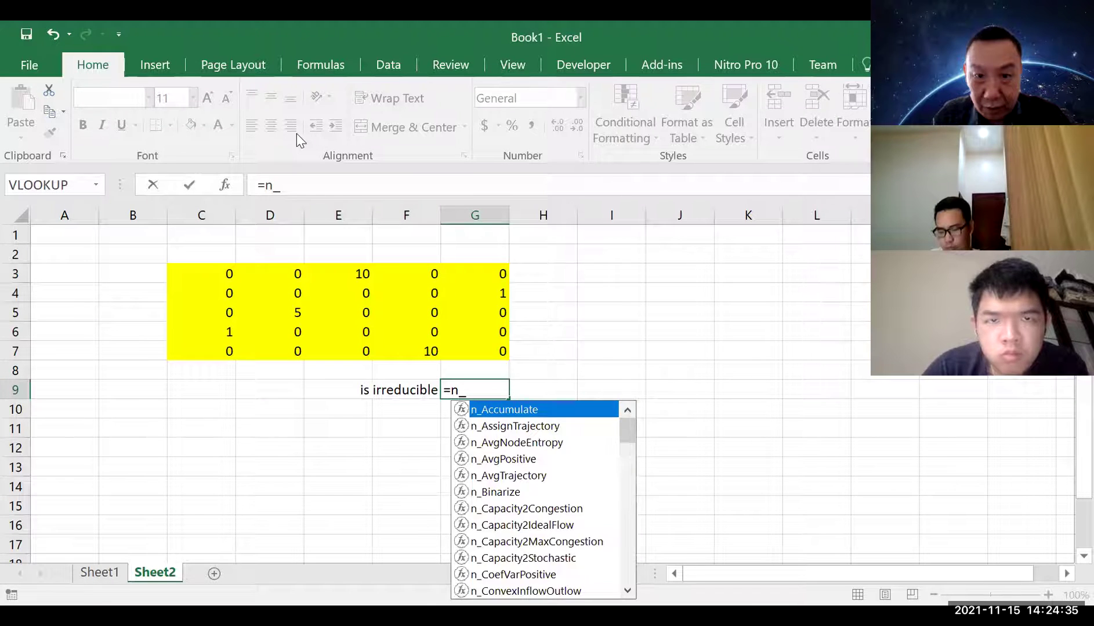
text(Is)
key(Tab)
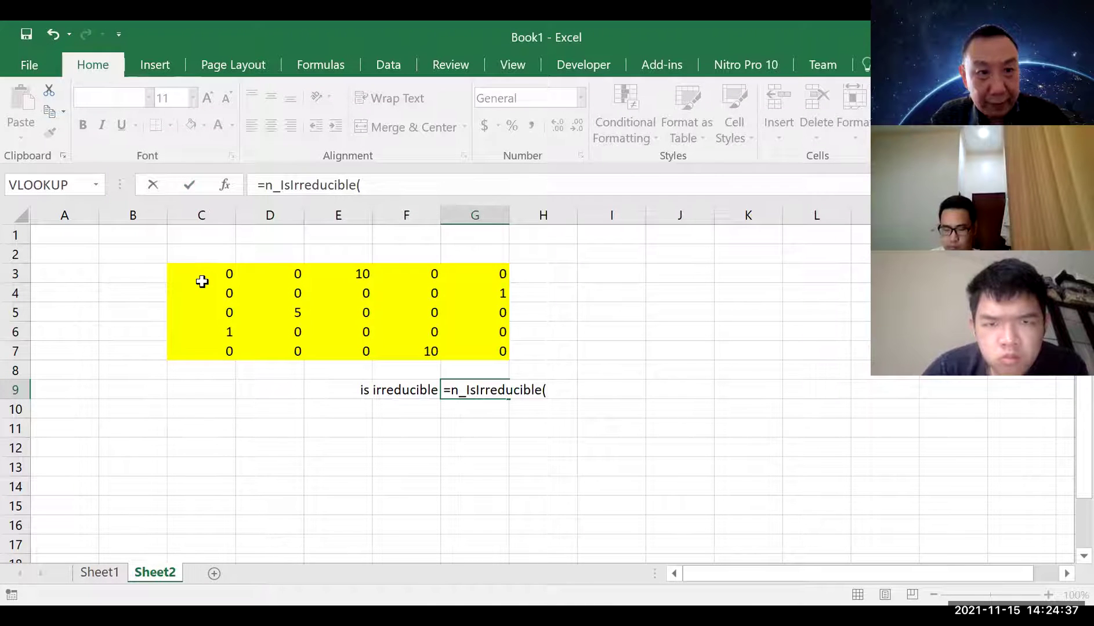
click(219, 277)
text(:D3)
drag(458, 351, 471, 354)
text())
key(Return)
key(Up)
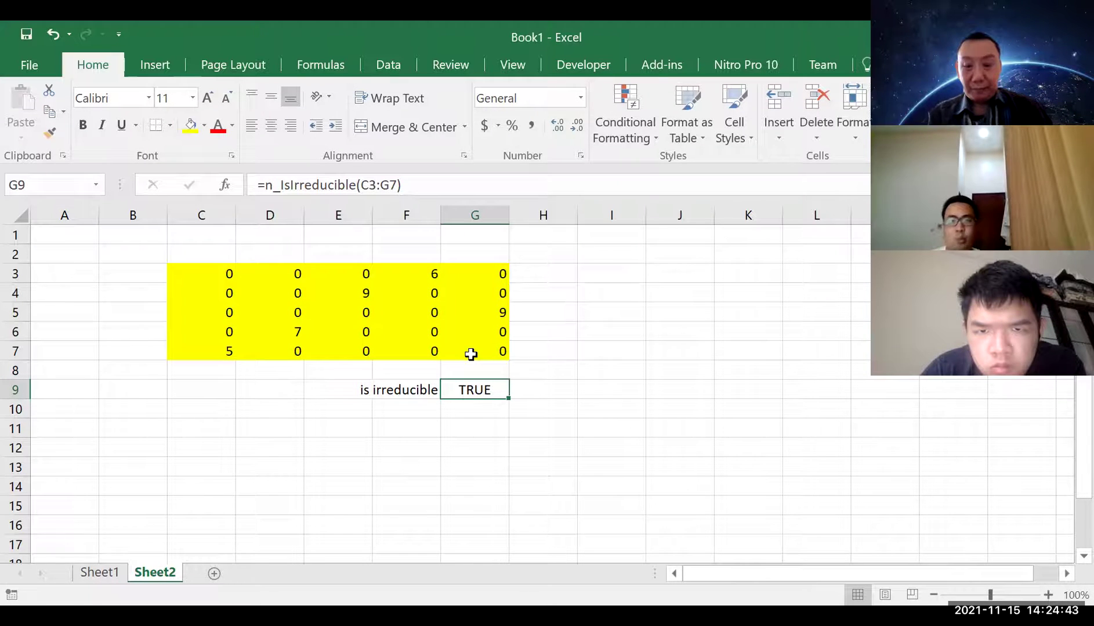
Step: Recalculate the sheet repeatedly and check the irreducibility test in G9 against each new random matrix
key(F9)
key(F9)
key(F9)
key(F9)
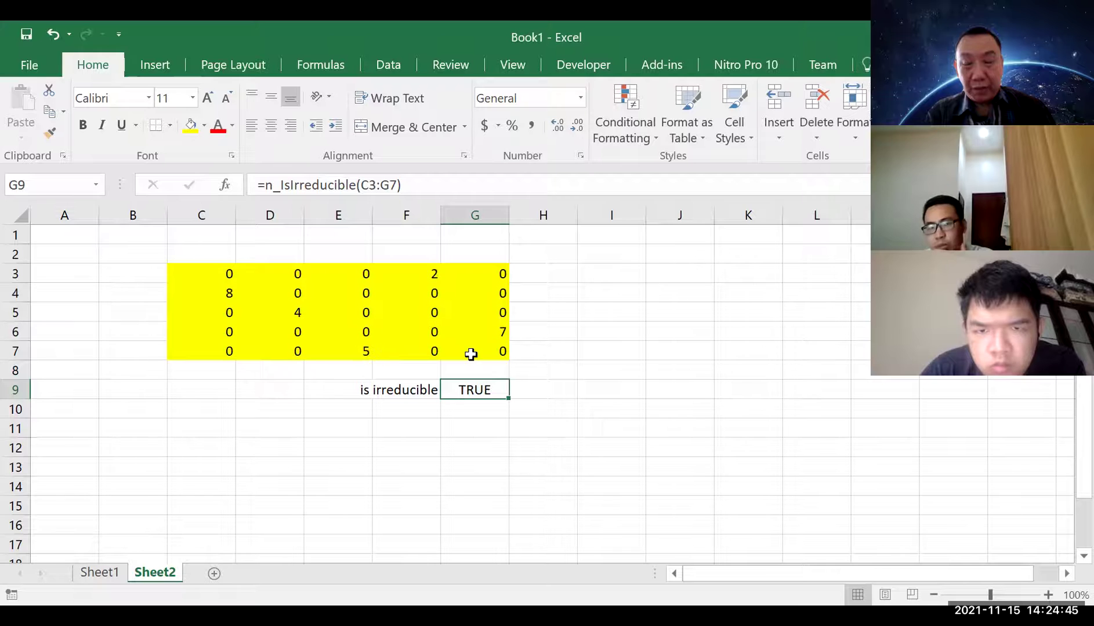
key(F9)
key(F9)
key(F9)
key(F9)
key(F9)
key(F9)
key(F9)
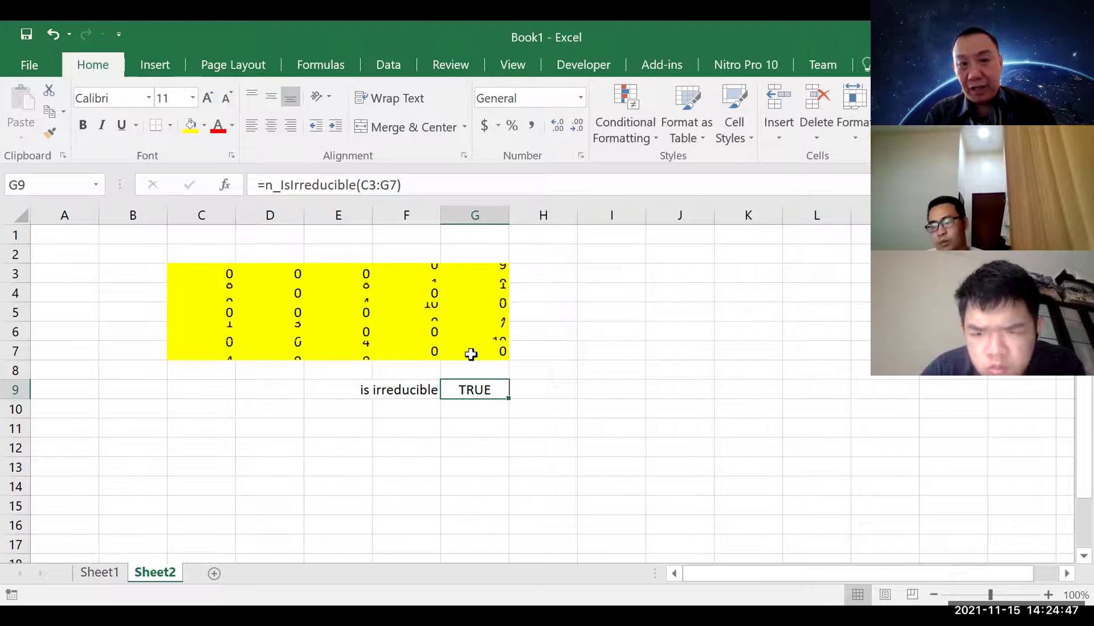
key(F9)
key(F9)
key(F9)
key(F9)
key(F9)
key(F9)
key(F9)
key(F9)
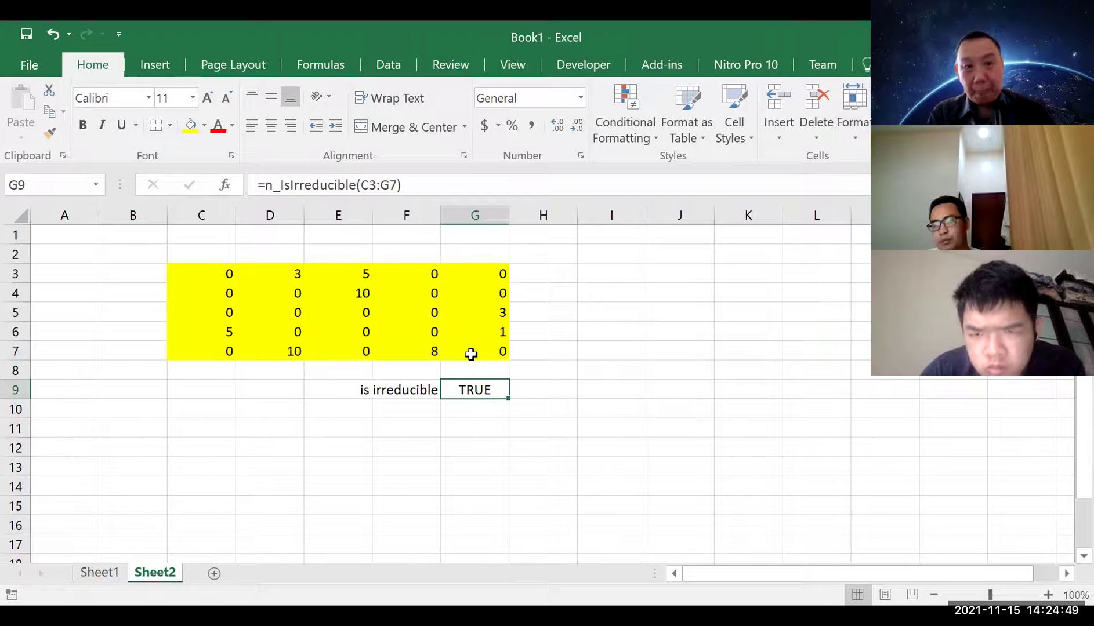
key(F9)
key(F9)
key(F9)
key(F9)
key(F9)
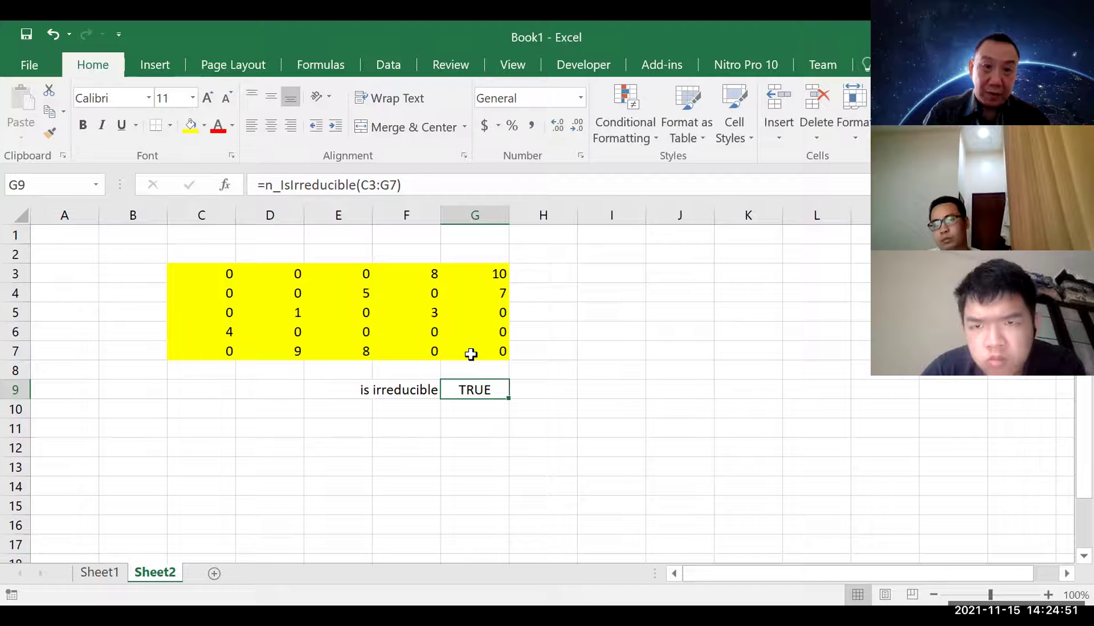
key(F9)
key(F9)
key(F9)
key(F9)
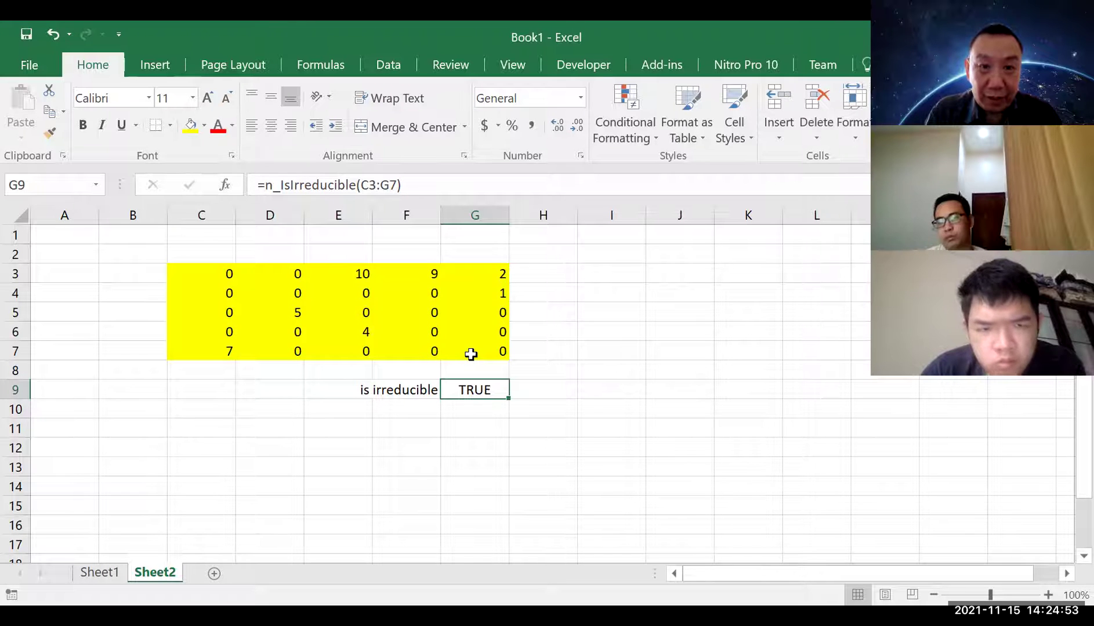
key(F9)
key(F9)
key(F9)
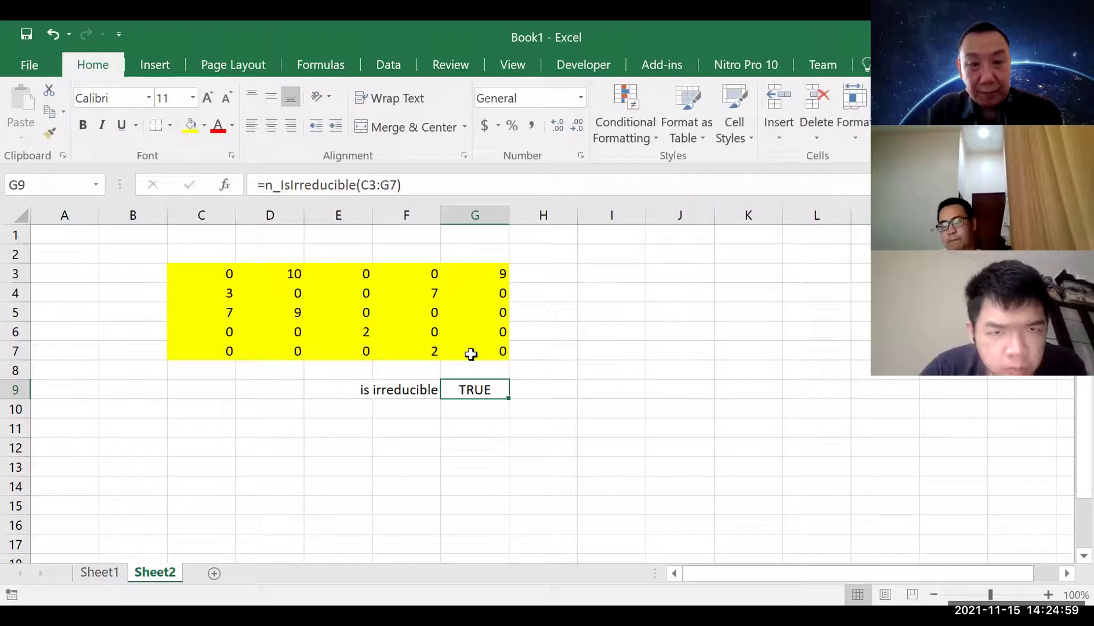
Step: Enter the formula =n_RndStochastic() in C11 below the irreducibility test
key(Up)
key(Up)
key(Up)
key(Up)
key(Down)
key(Down)
key(Down)
key(Down)
key(Down)
key(Down)
key(Left)
key(Left)
key(Left)
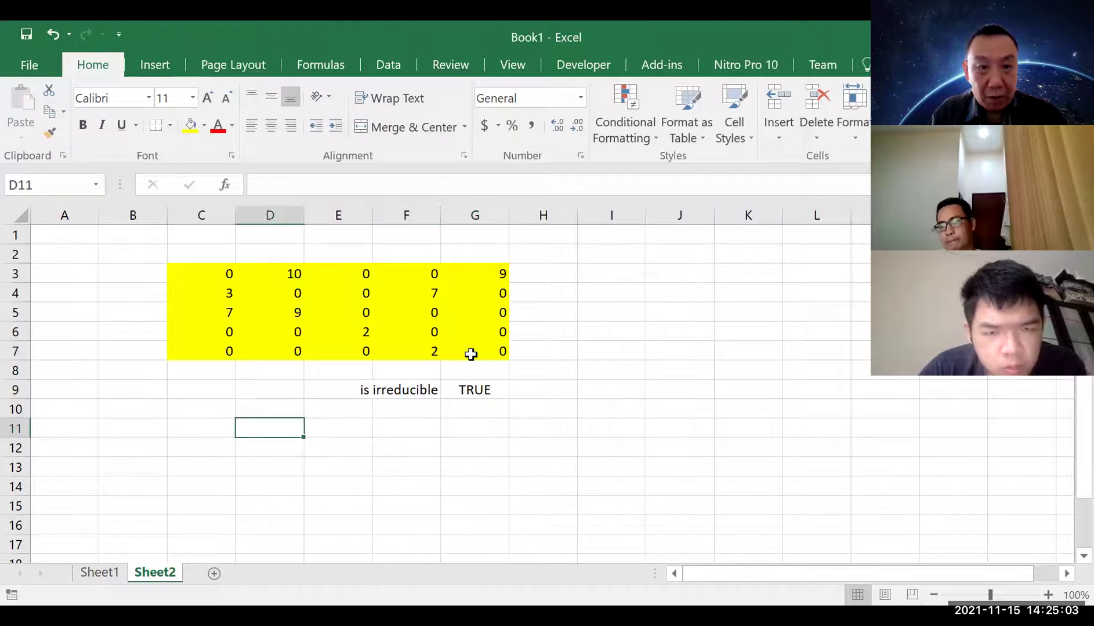
key(Left)
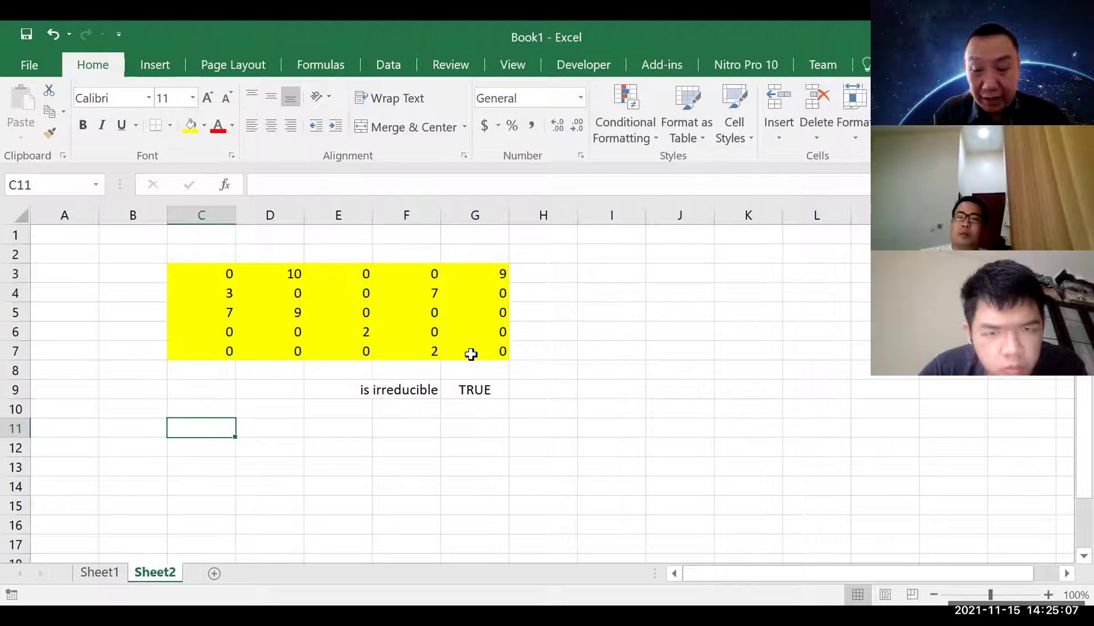
text(=)
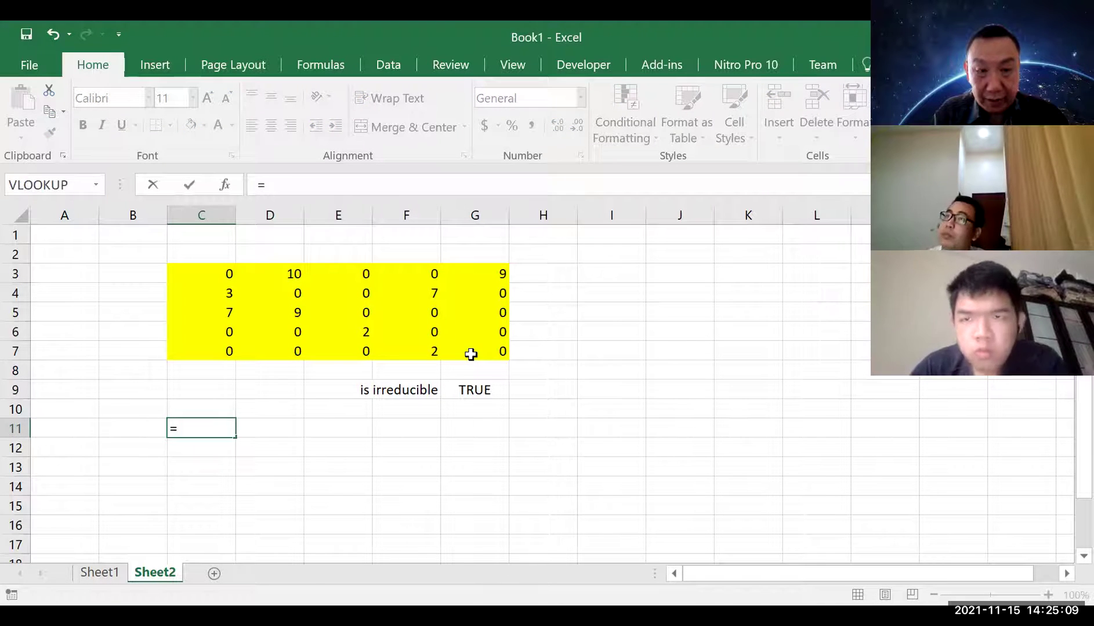
text(n_r)
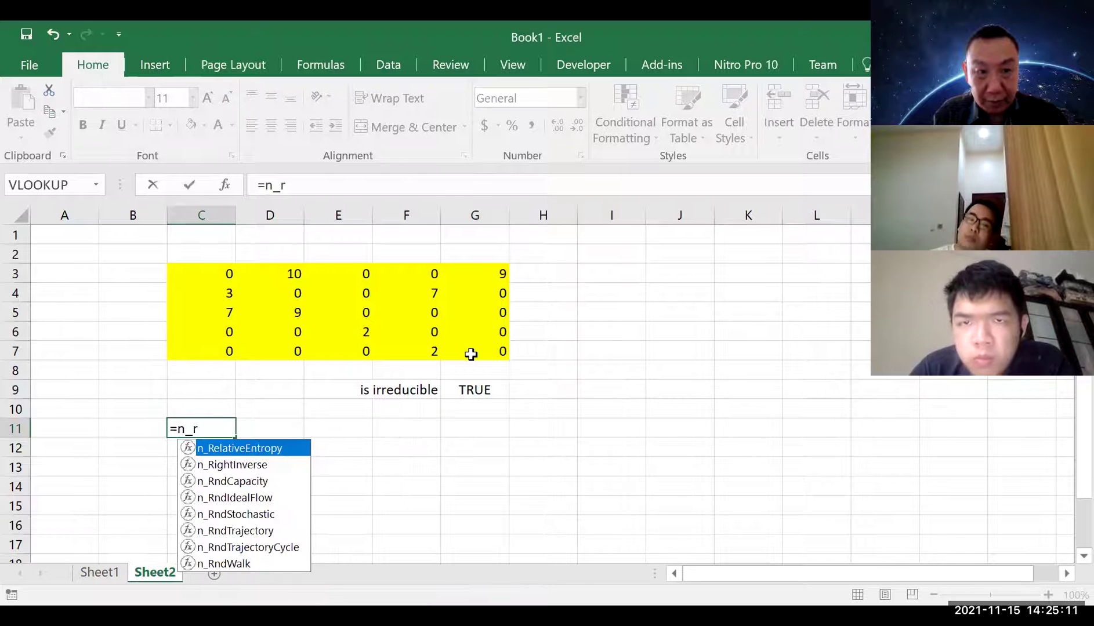
text(n)
key(Down)
key(Down)
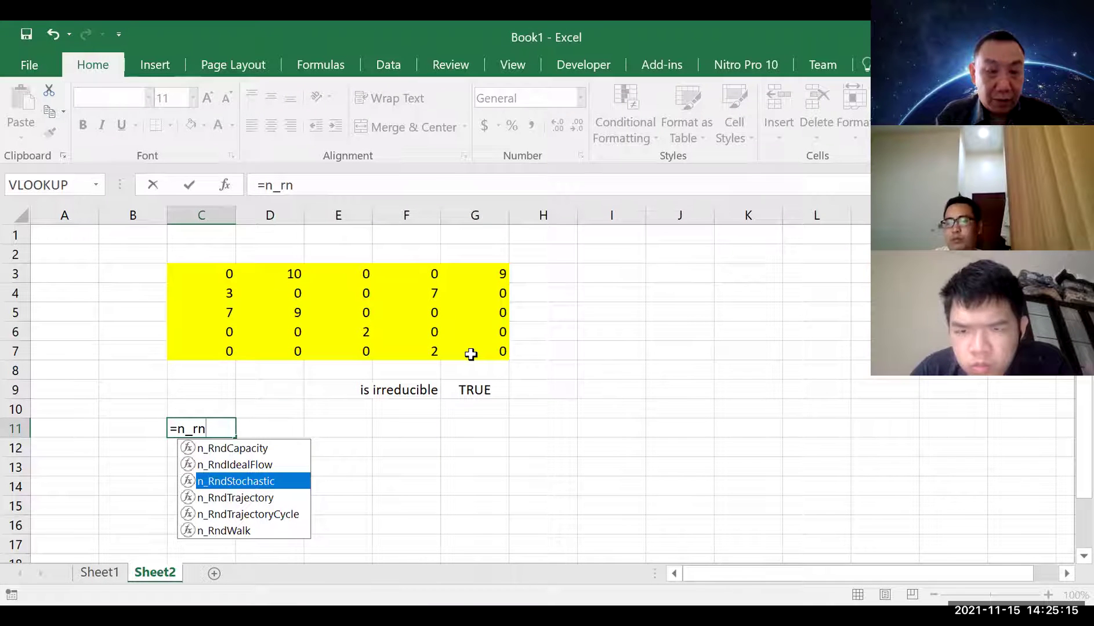
key(Tab)
text())
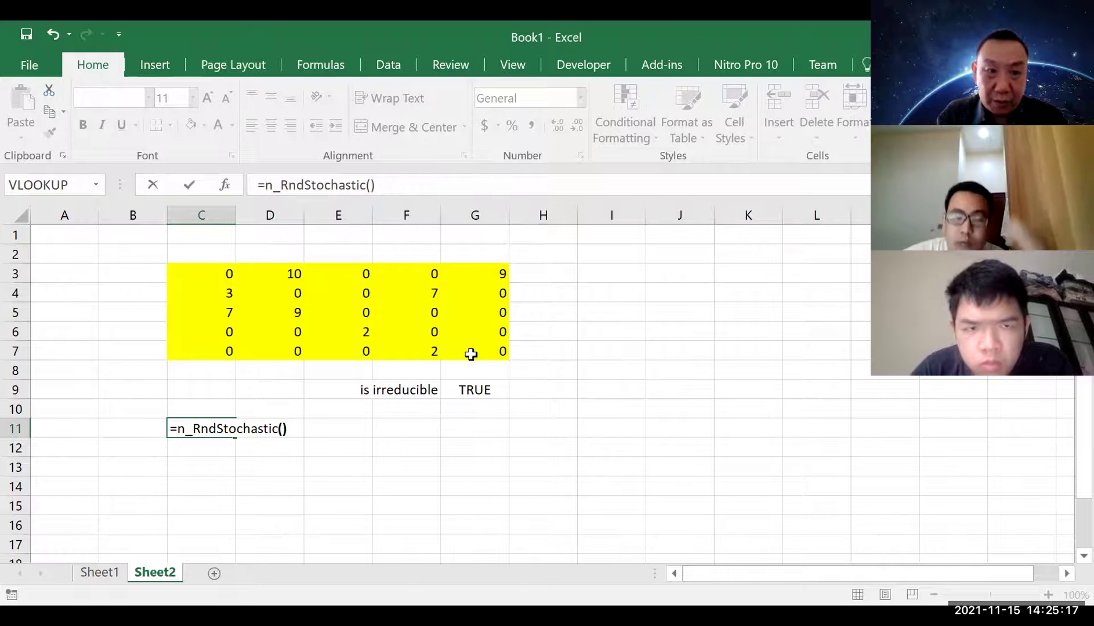
key(Return)
key(Up)
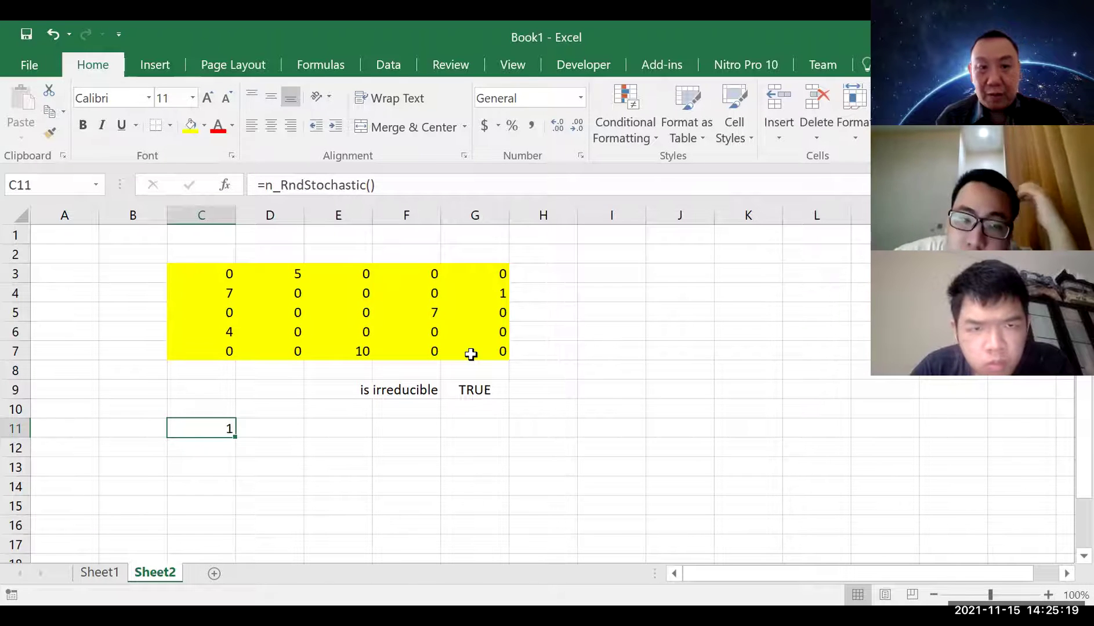
Step: Expand the random stochastic formula in C11 into a 3 by 3 array formula covering C11:E13
key(shift+Right)
key(shift+Right)
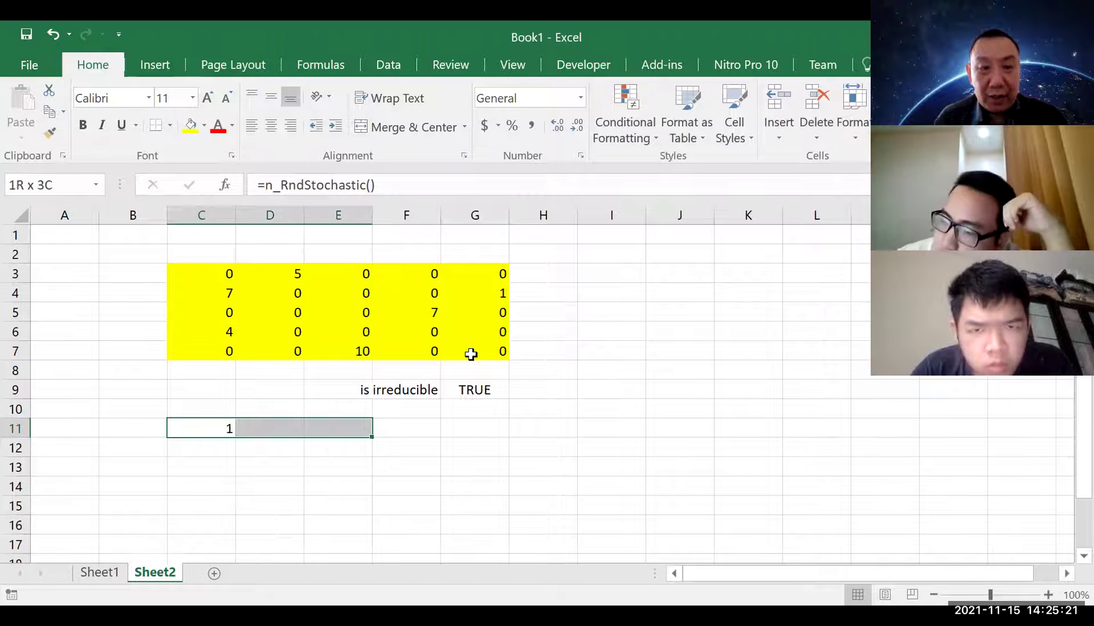
key(shift+Down)
key(shift+Down)
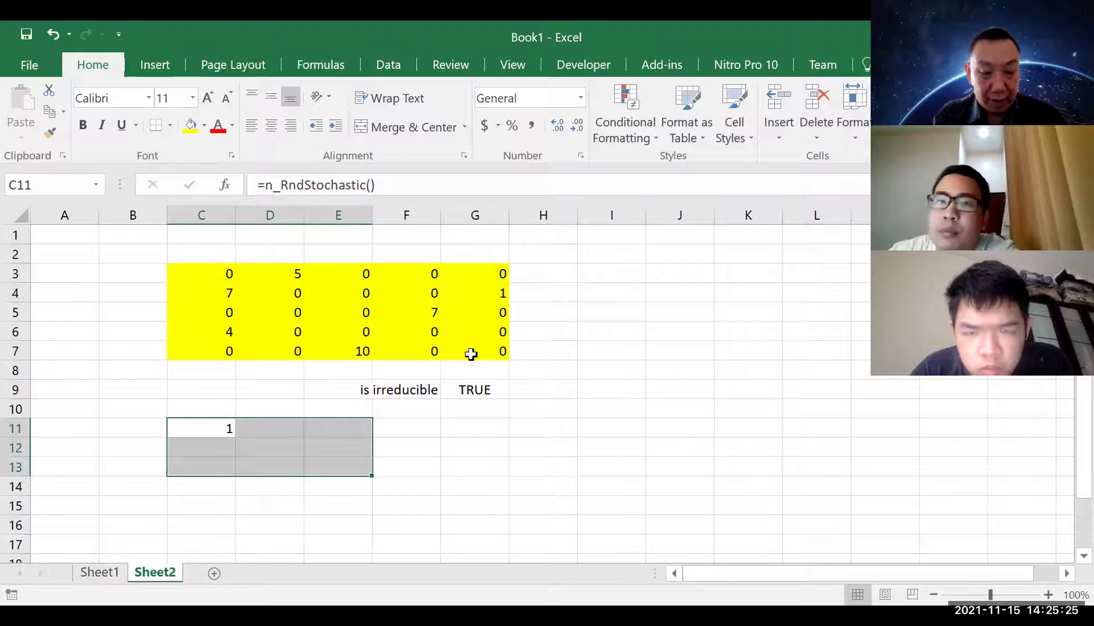
key(F2)
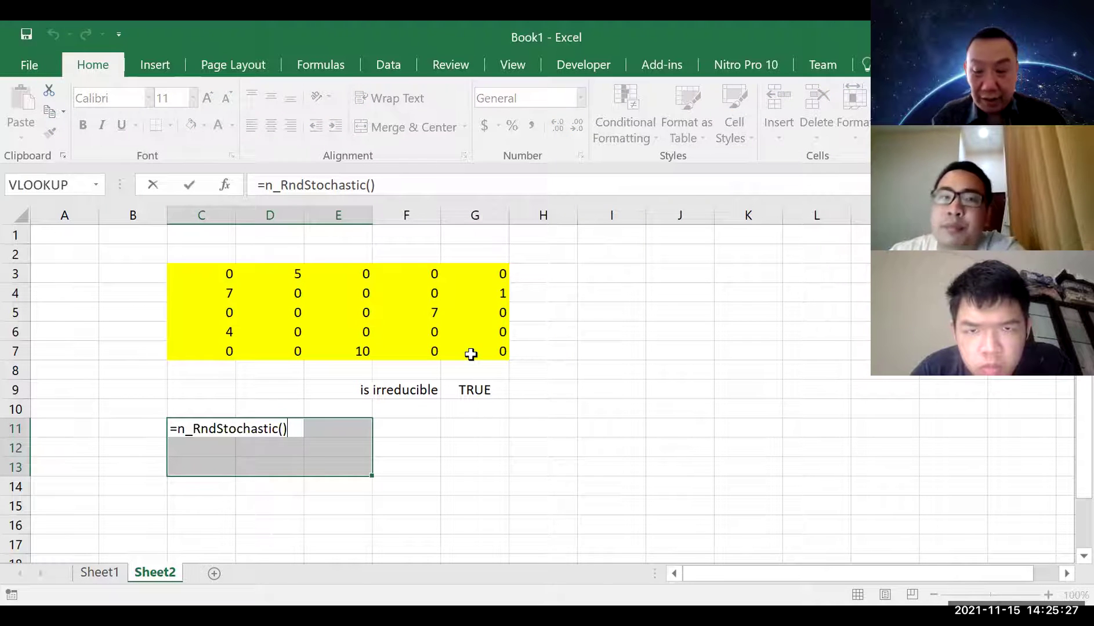
key(ctrl+shift+Return)
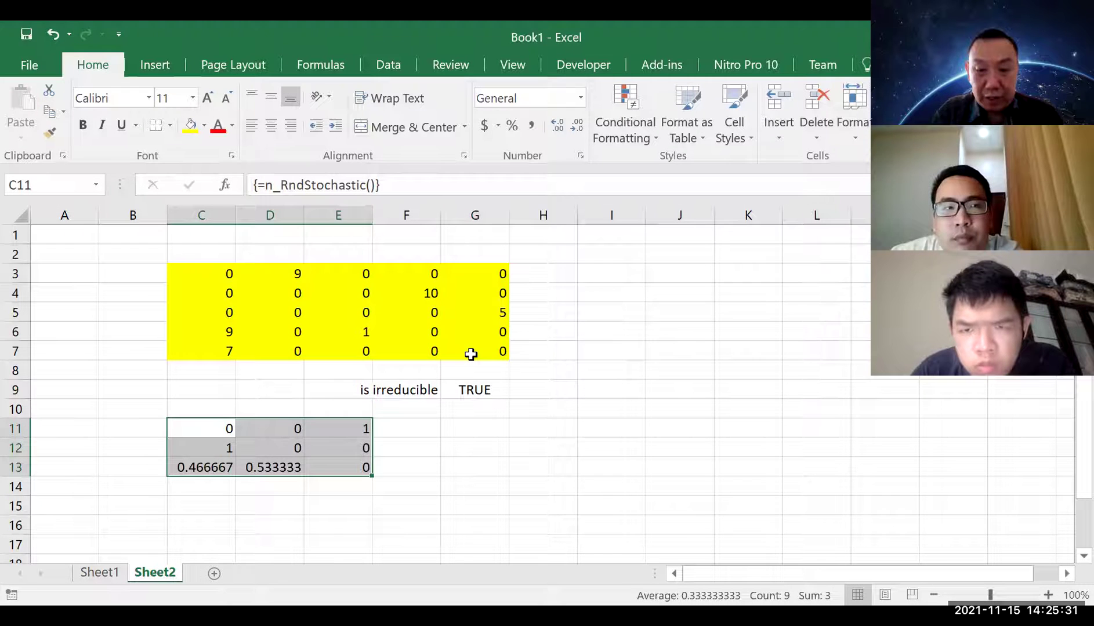
Step: Recalculate the sheet several times to examine different random stochastic matrices, and fill C11:E13 with yellow
key(F9)
key(F9)
key(F9)
key(F9)
key(F9)
key(F9)
key(F9)
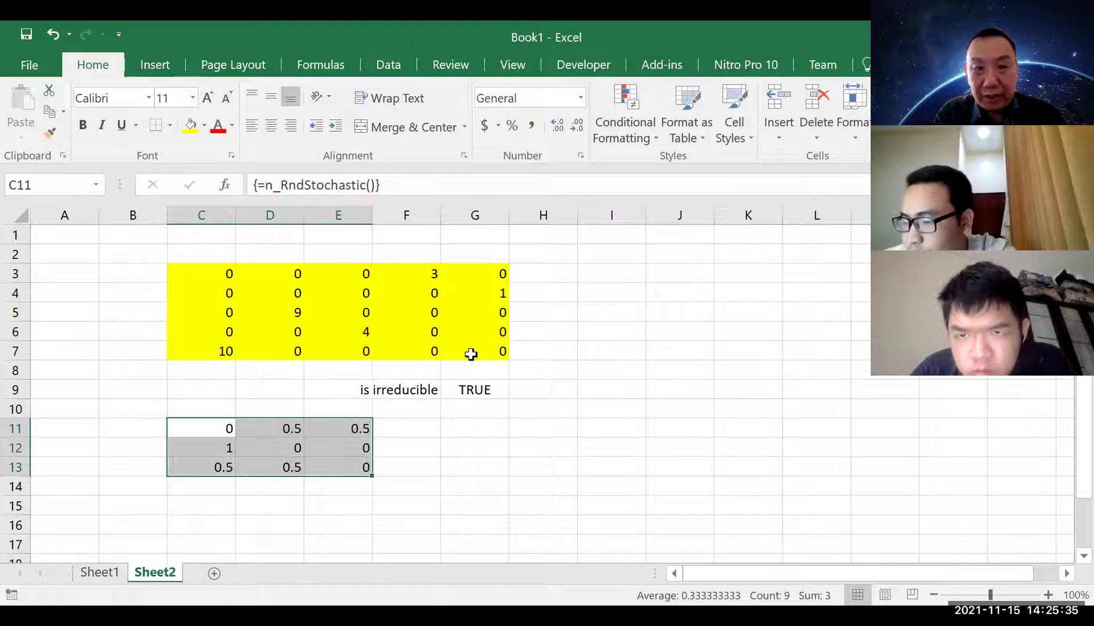
click(190, 126)
click(391, 495)
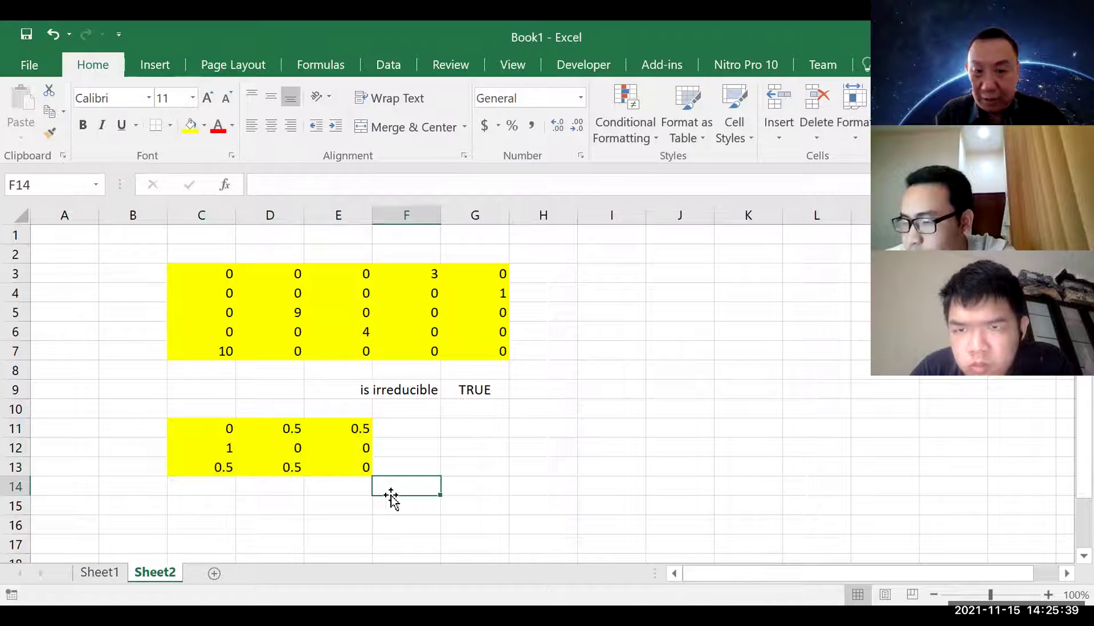
Step: Enter =n_IsIrreducible(C11:E13) in E15 to test the random stochastic matrix
key(Down)
key(Left)
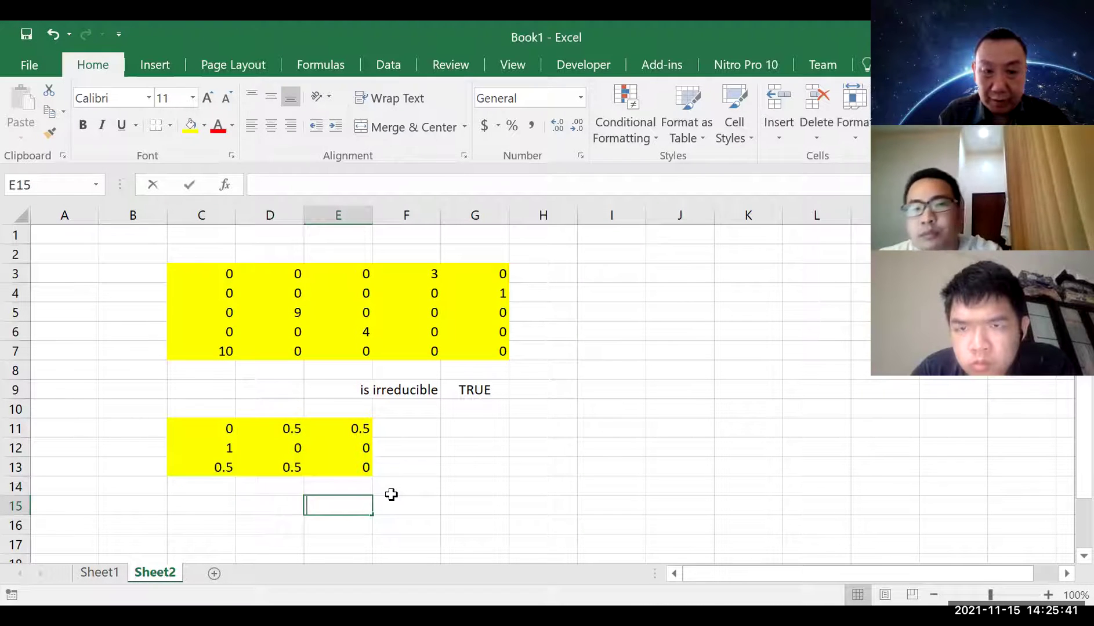
text(=)
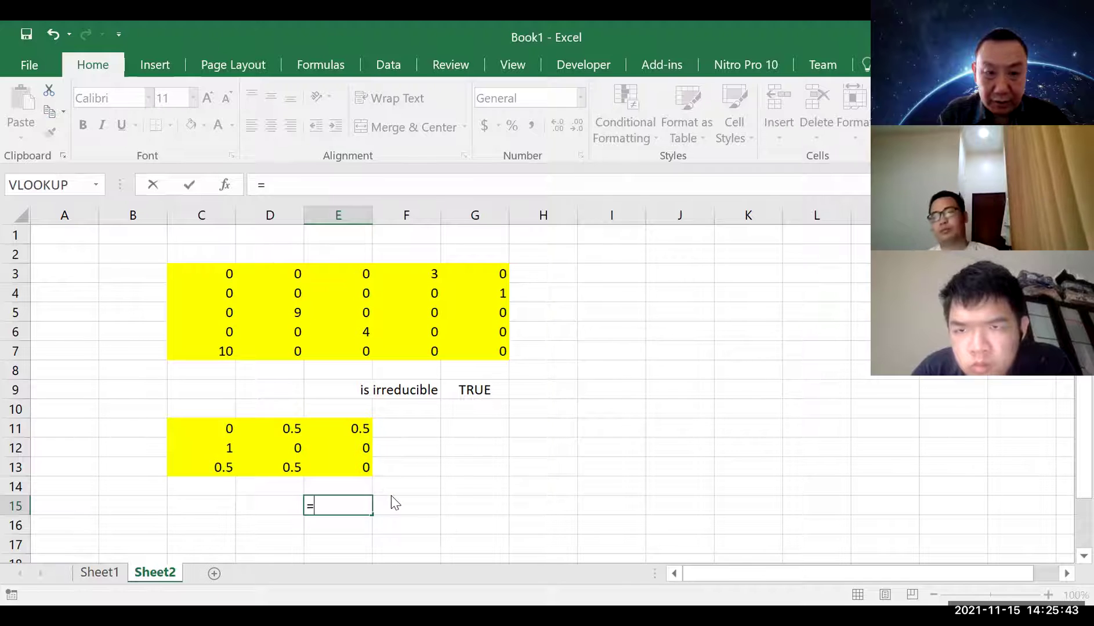
text(i)
key(BackSpace)
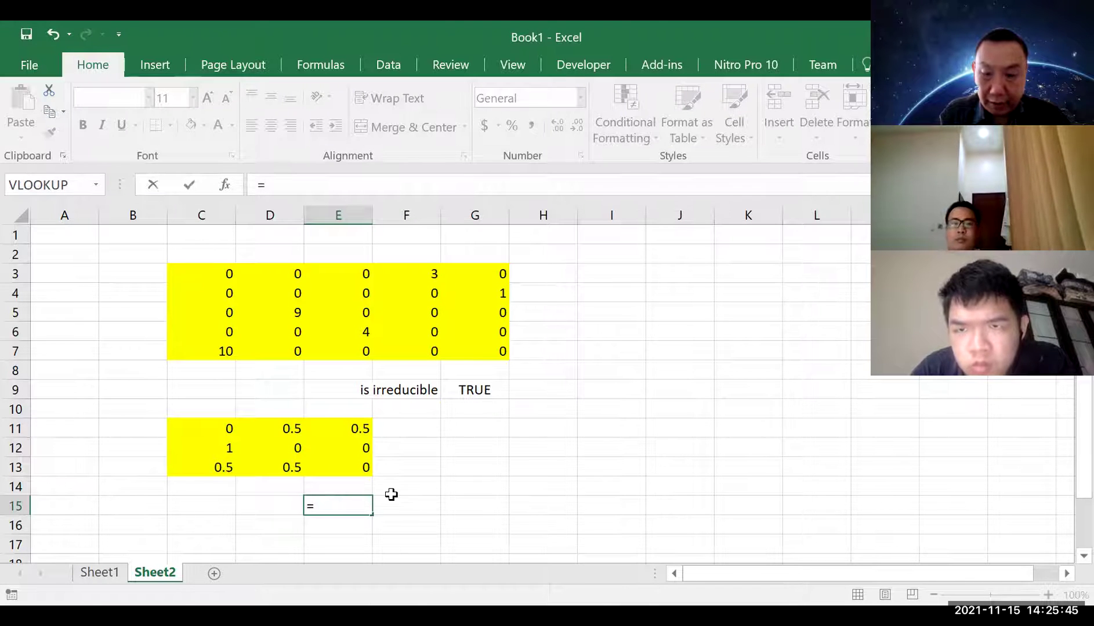
text(n_is)
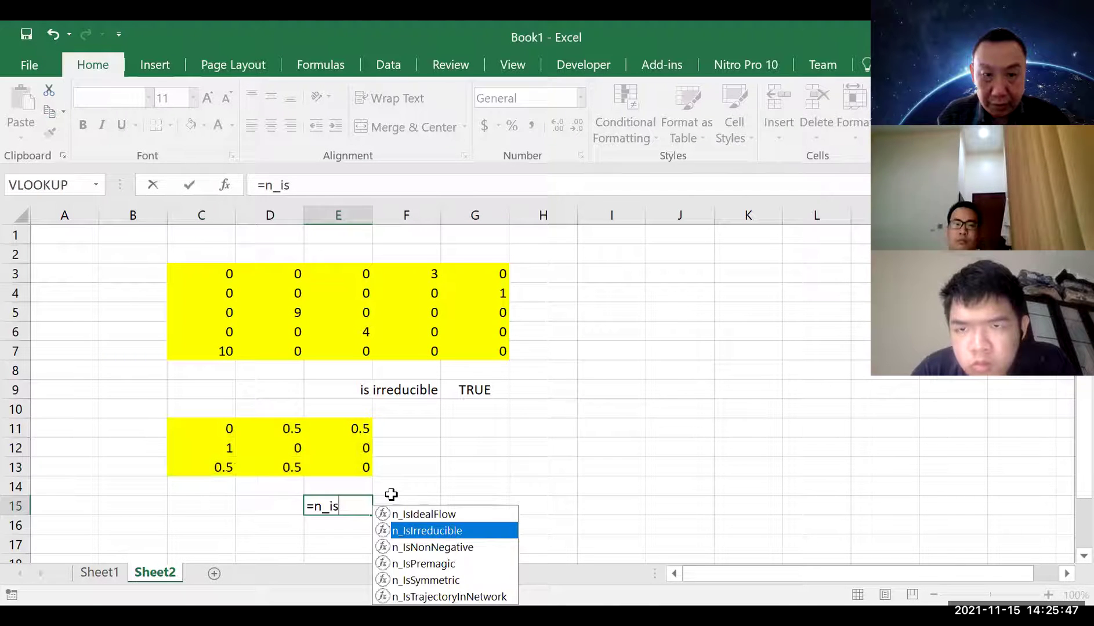
key(Tab)
drag(216, 429, 328, 462)
text())
key(Return)
Step: Copy the "is irreducible" label from F9 to D15 beside the stochastic matrix's test
key(Up)
key(Up)
key(Up)
key(Up)
key(Up)
key(Up)
key(Up)
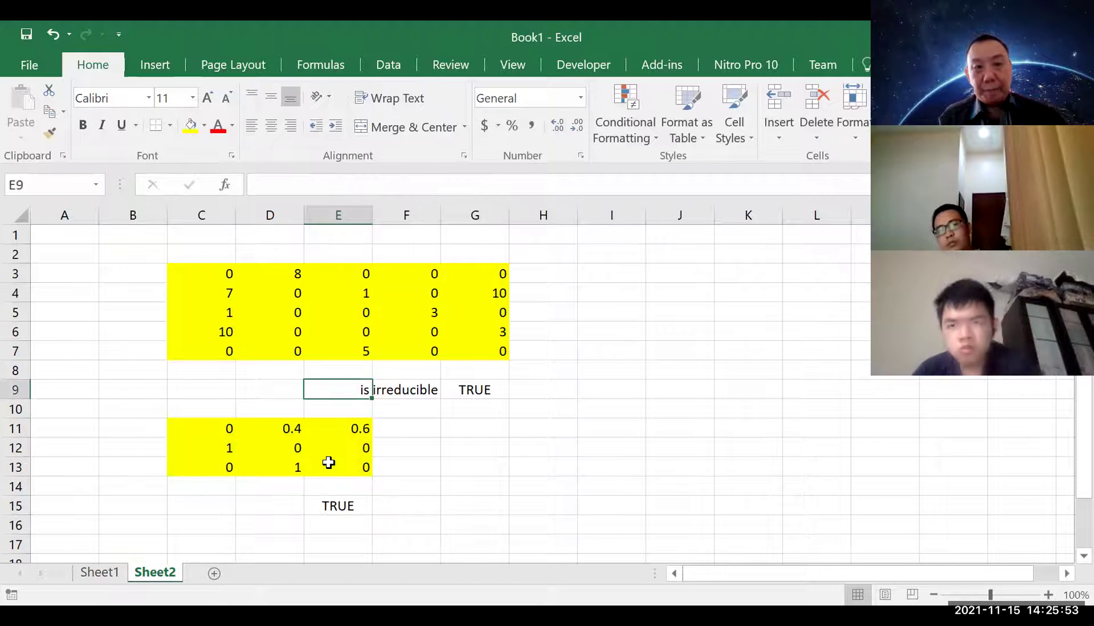
key(Right)
key(ctrl+c)
key(Down)
key(Down)
key(Down)
key(Down)
key(Down)
key(Down)
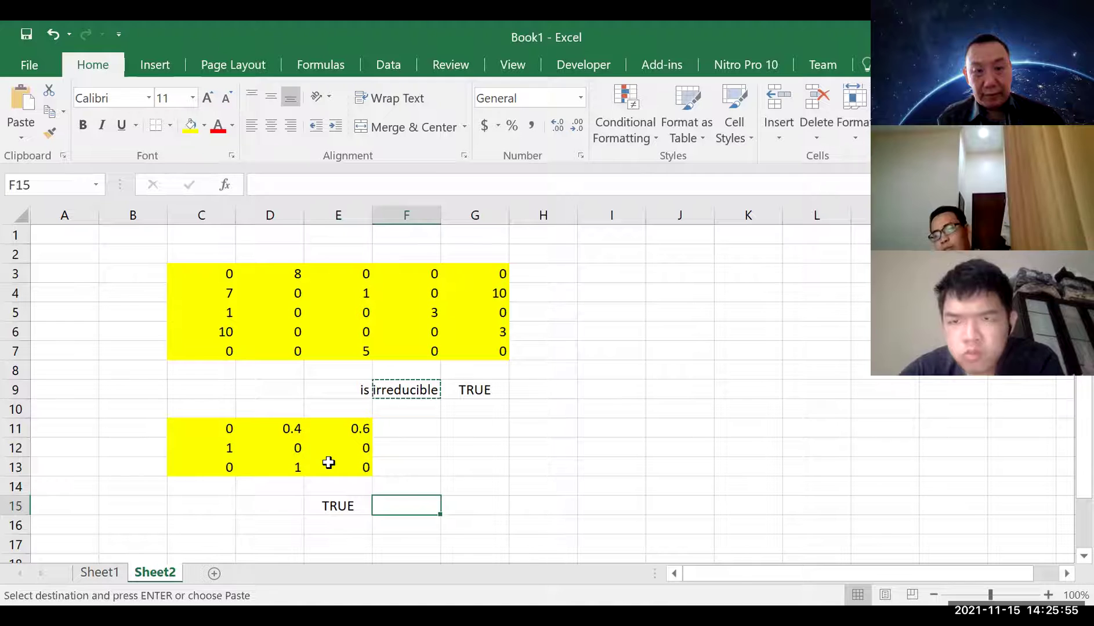
key(Left)
key(Left)
key(Left)
key(Right)
key(Return)
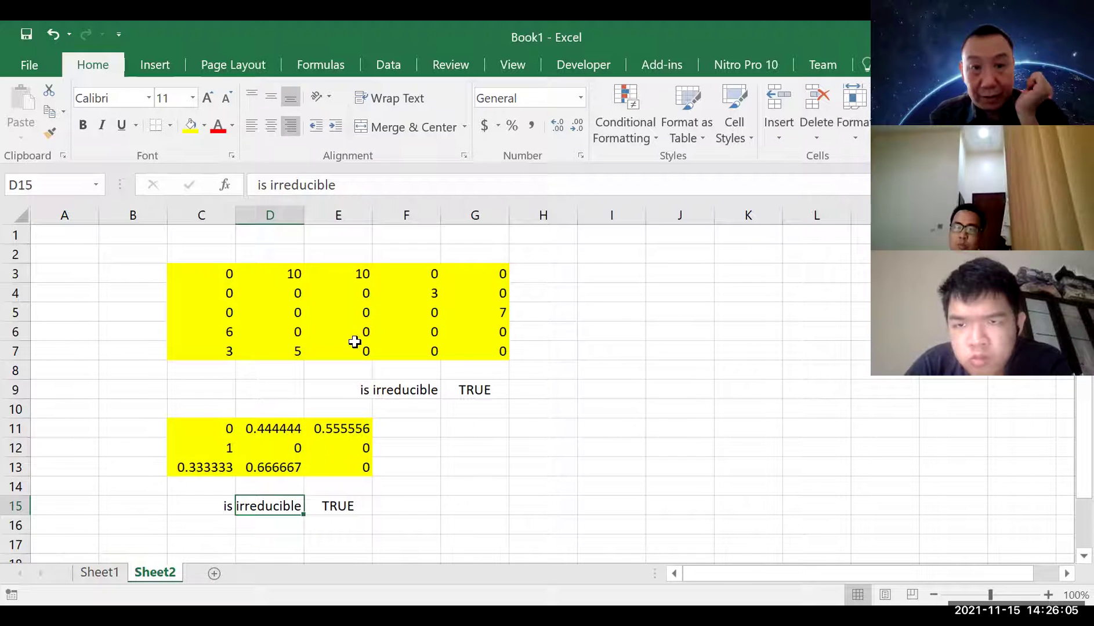
Step: Inspect the random capacity matrix in C3:G7 and recalculate the sheet repeatedly to compare both irreducibility tests
click(224, 272)
drag(224, 273, 465, 346)
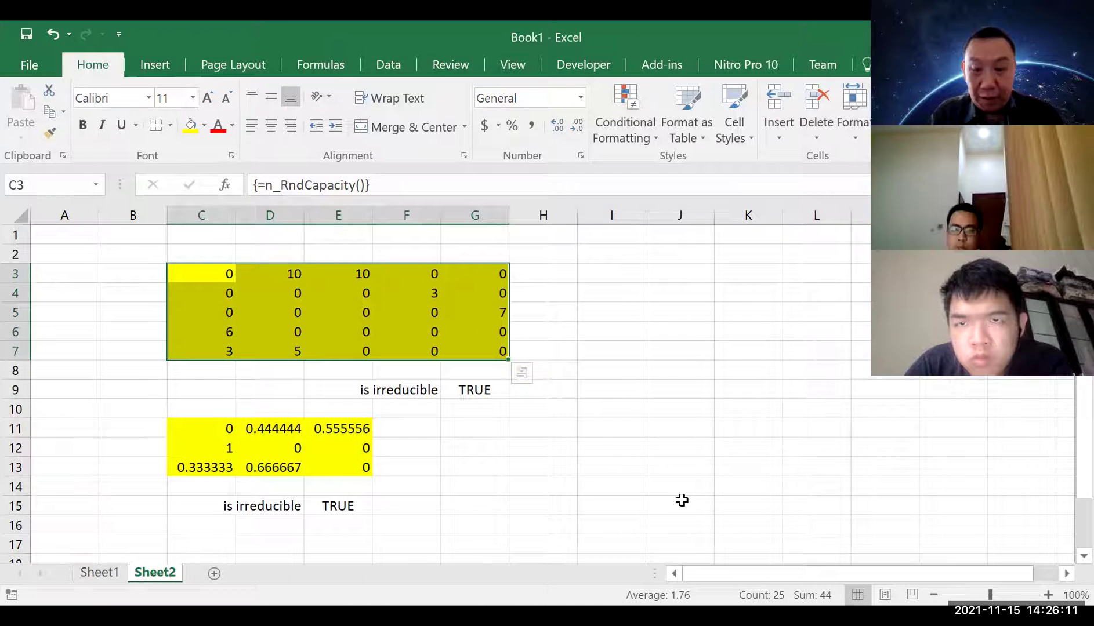
click(704, 491)
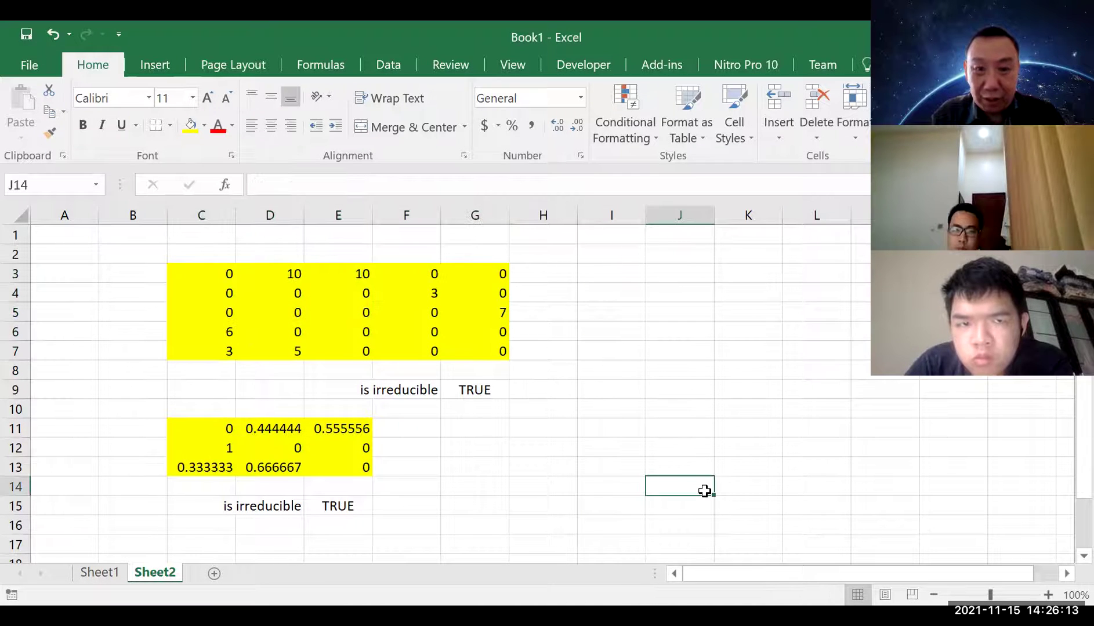
key(F9)
key(F9)
key(F9)
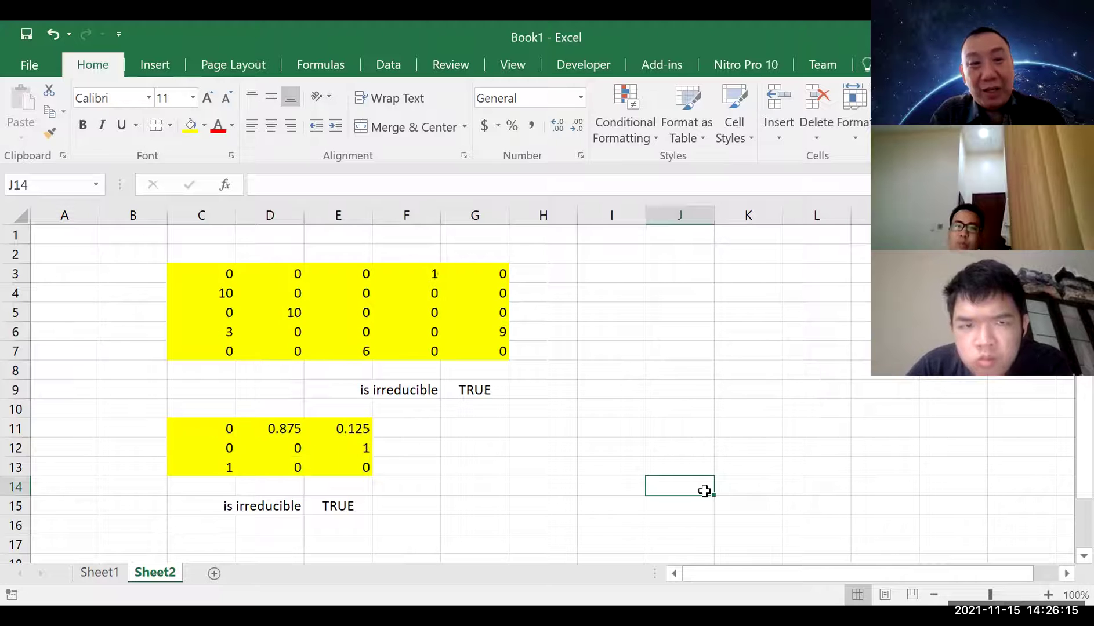
Step: Copy the random capacity matrix in C3:G7
drag(210, 275, 467, 360)
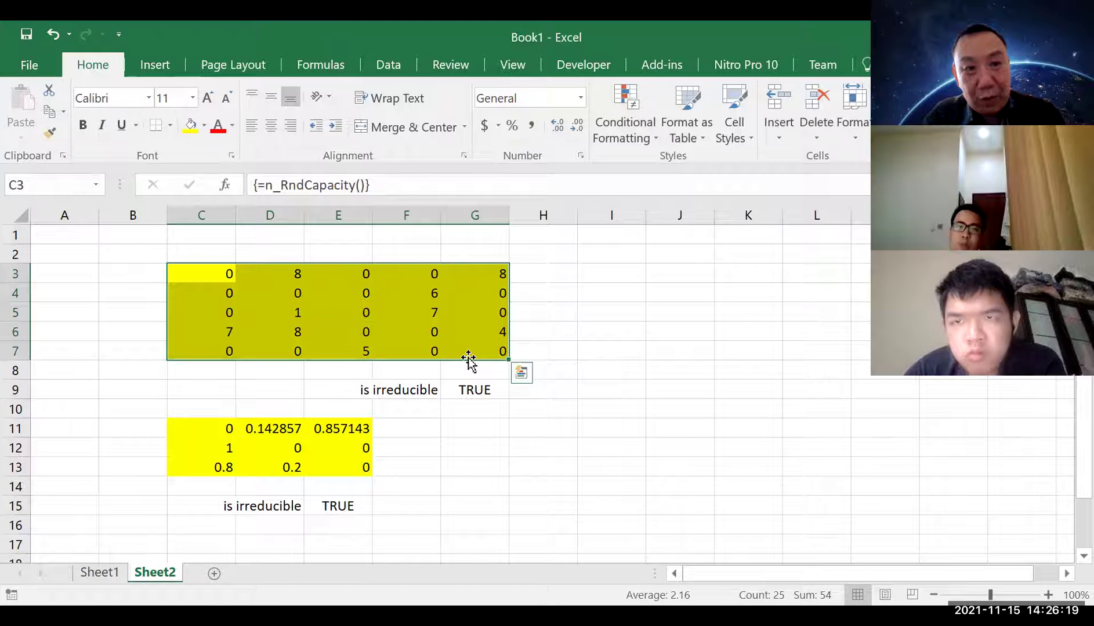
key(ctrl+c)
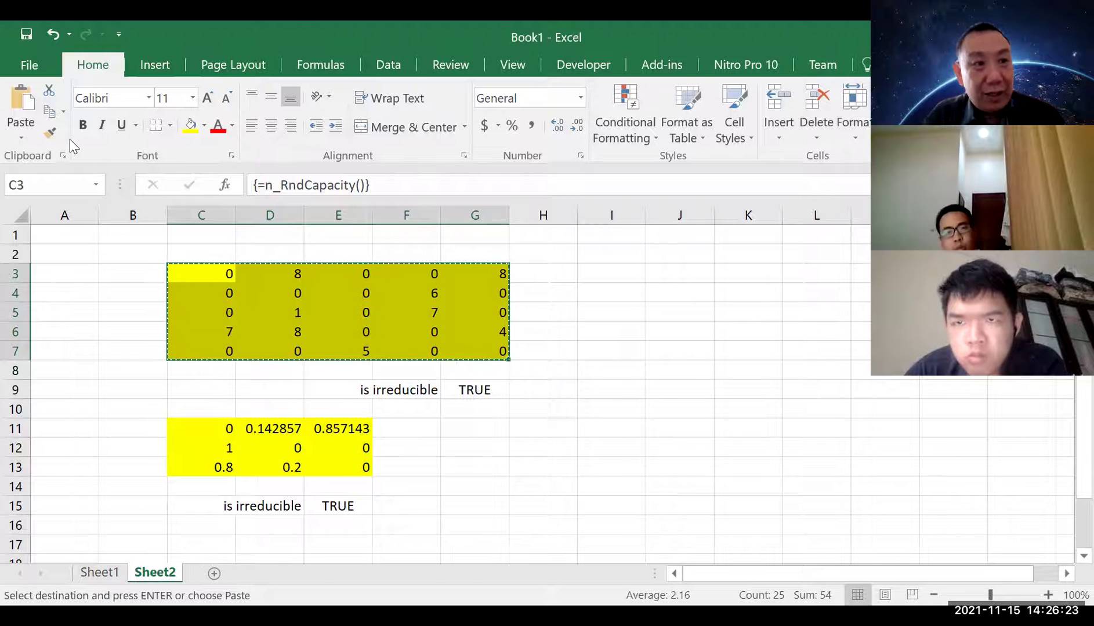
Step: Try twice to paste the copied capacity matrix as values only over C3:G7, undoing each paste
click(21, 138)
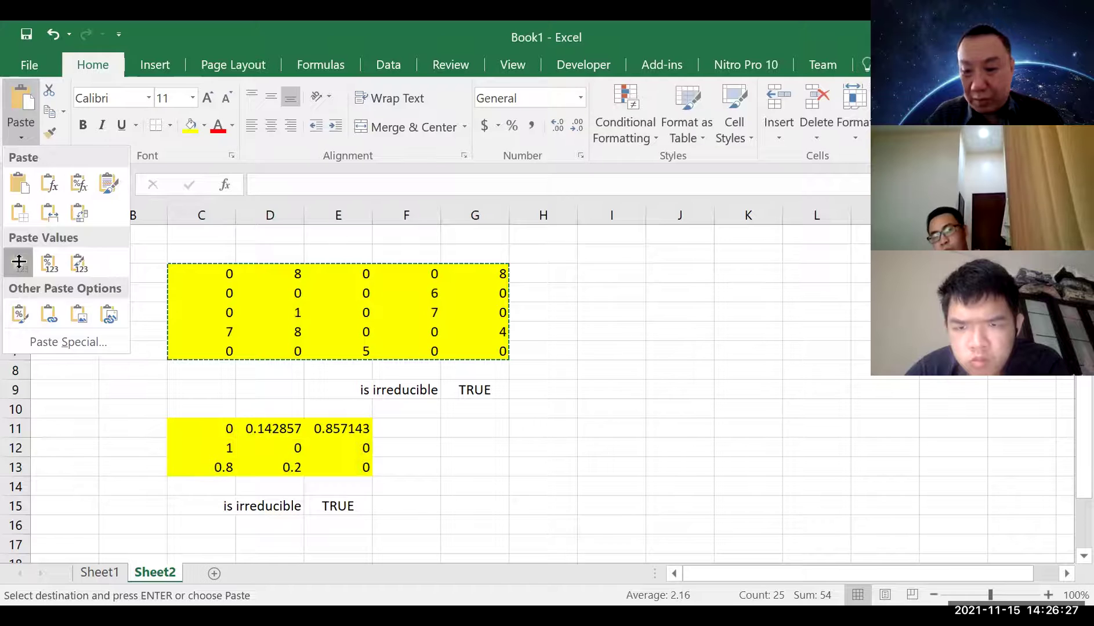
click(19, 265)
key(Escape)
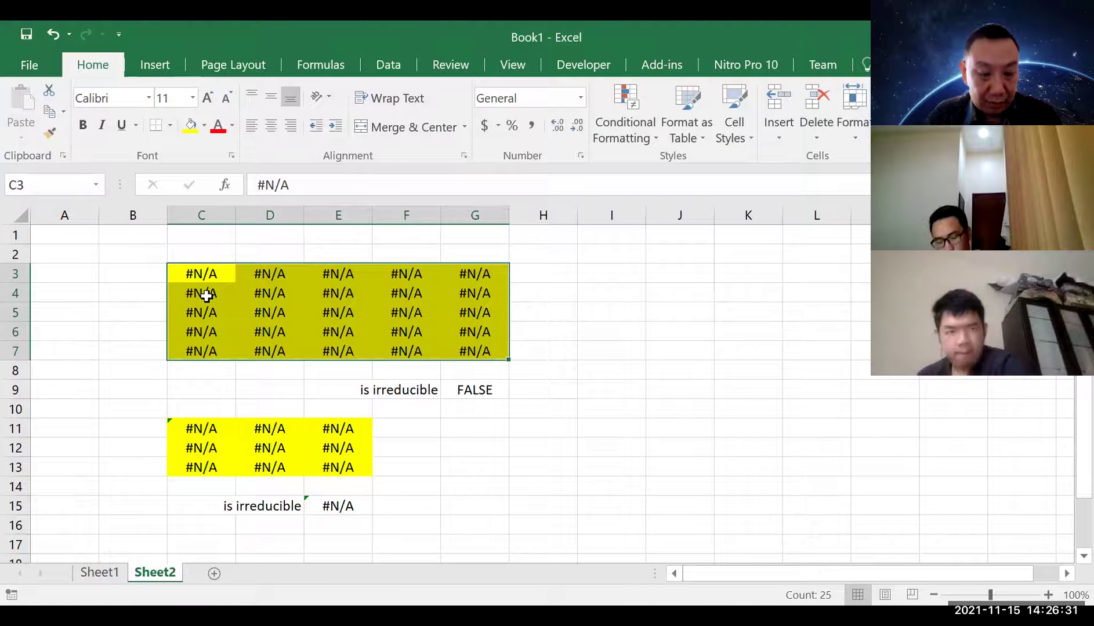
key(ctrl+z)
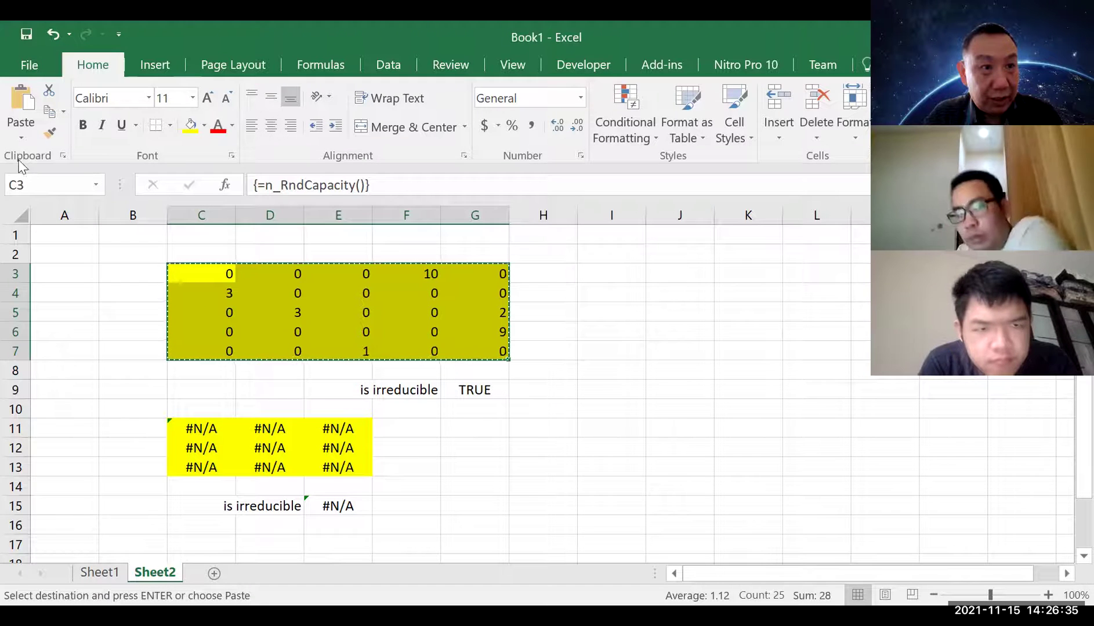
click(20, 140)
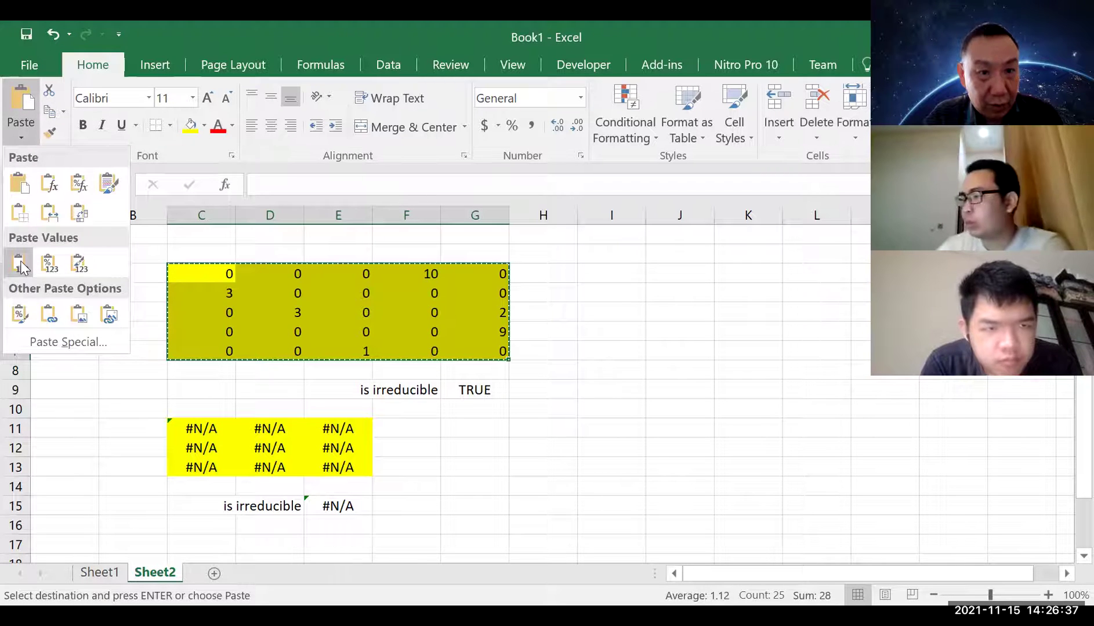
click(20, 265)
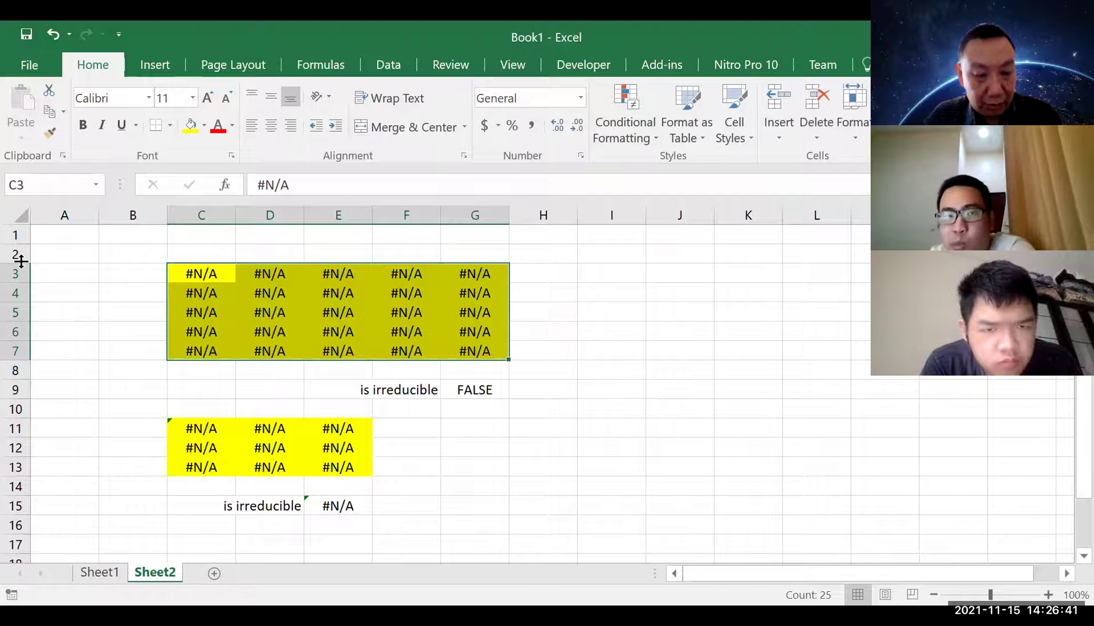
key(ctrl+z)
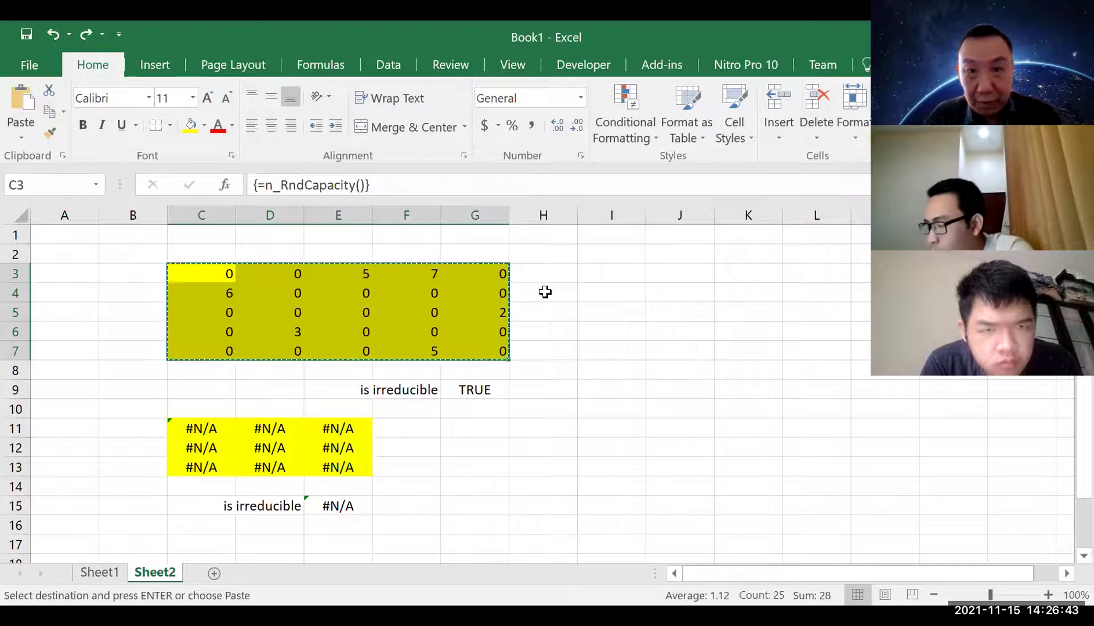
Step: Paste the copied capacity matrix as values only starting at I3, and select the pasted cells I3:L7
click(605, 276)
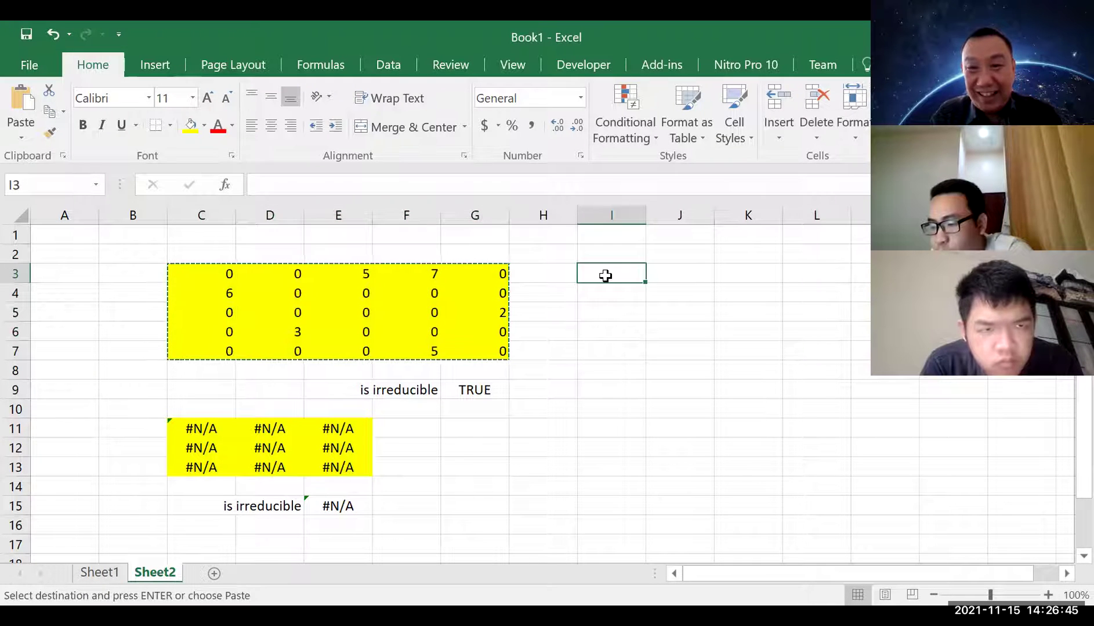
click(20, 142)
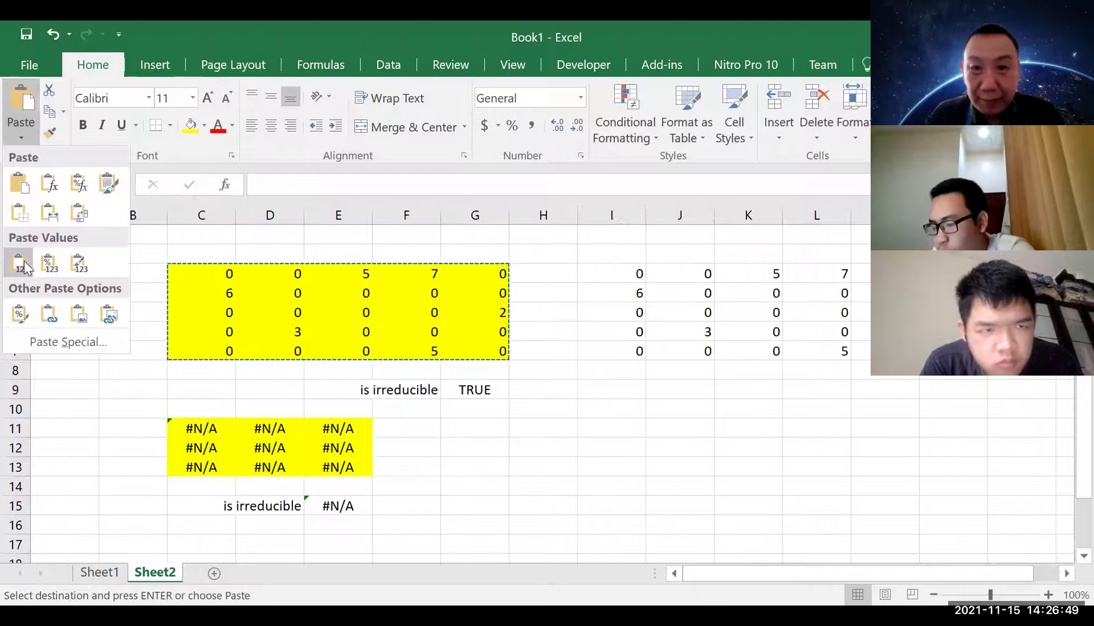
click(23, 265)
click(660, 504)
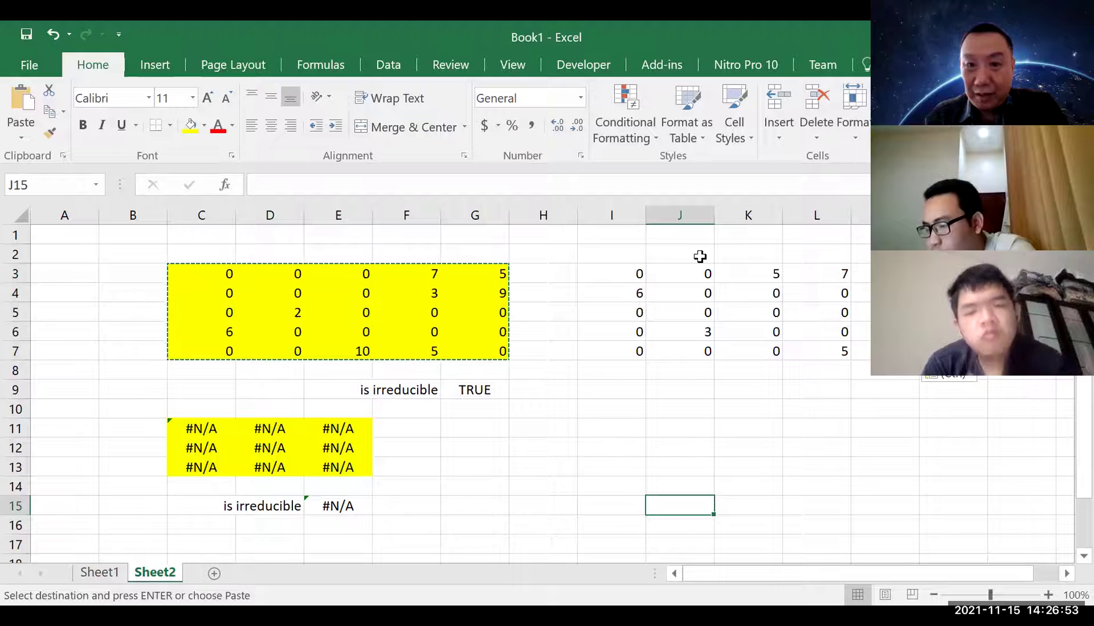
drag(635, 275, 838, 354)
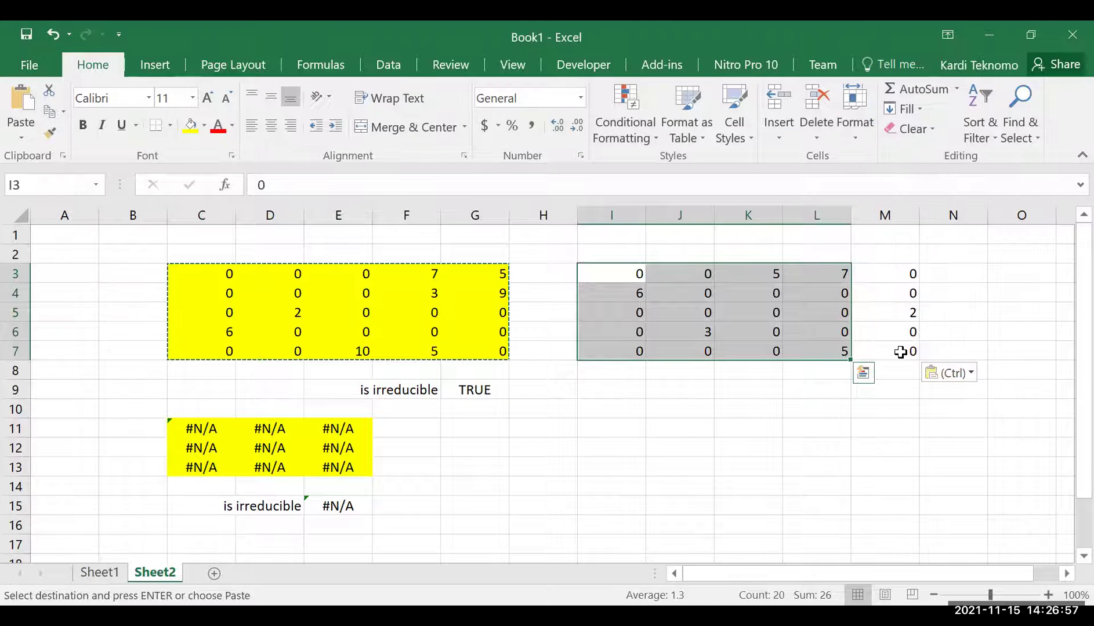
Step: Cancel the copy mode and recalculate the sheet repeatedly to compare the random matrix in C3:G7 with the values-only copy in I3:M7
shift+click(905, 350)
click(636, 290)
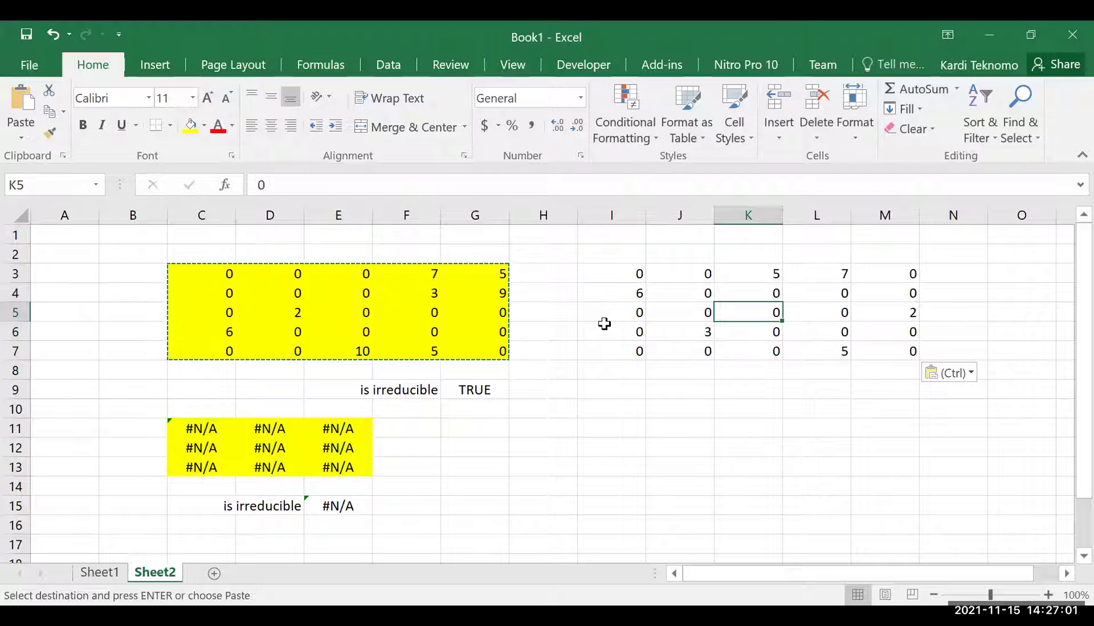
key(Escape)
key(F9)
key(F9)
key(F9)
key(F9)
key(F9)
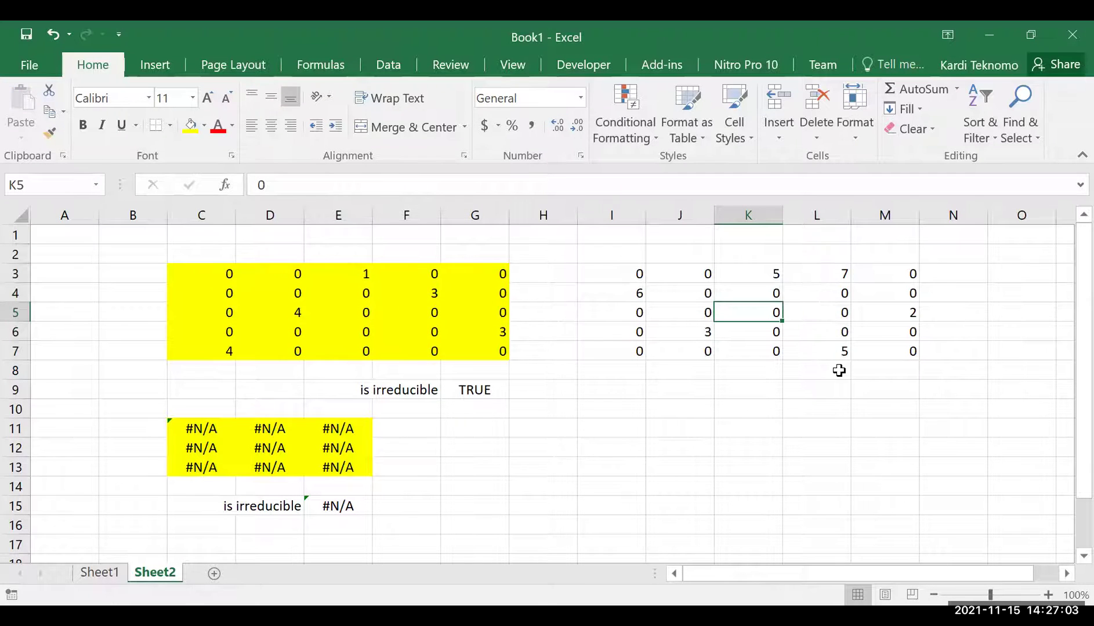
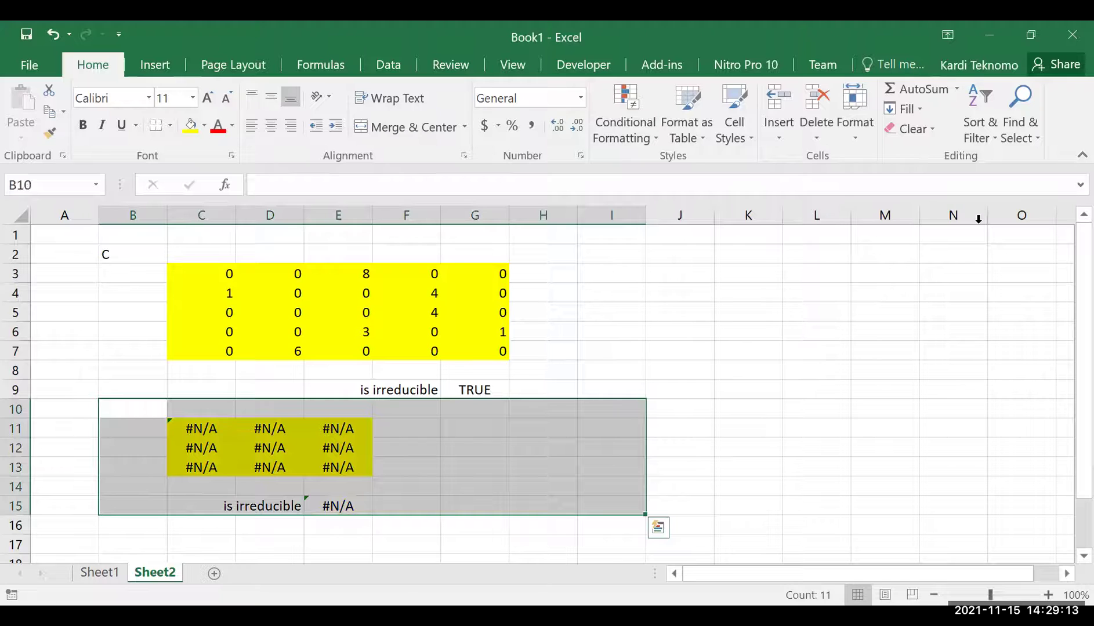
Step: Clear the cells B10:I15 and enter the label S in cell I2
key(ctrl+z)
click(227, 260)
key(Right)
key(Right)
key(Right)
key(Right)
key(Right)
key(Right)
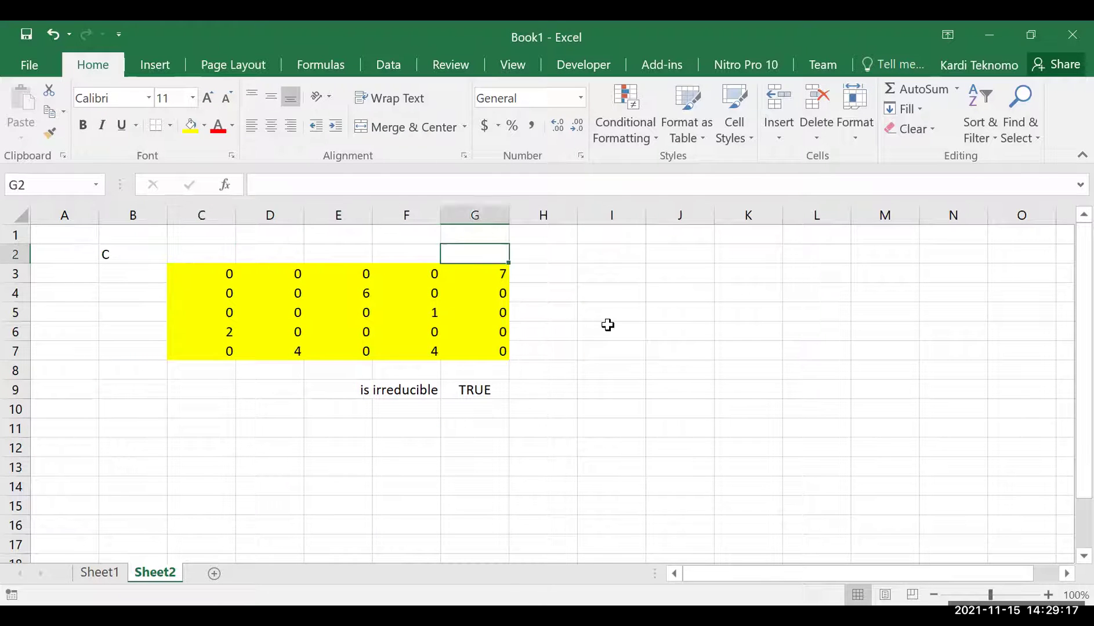
text(S)
key(Return)
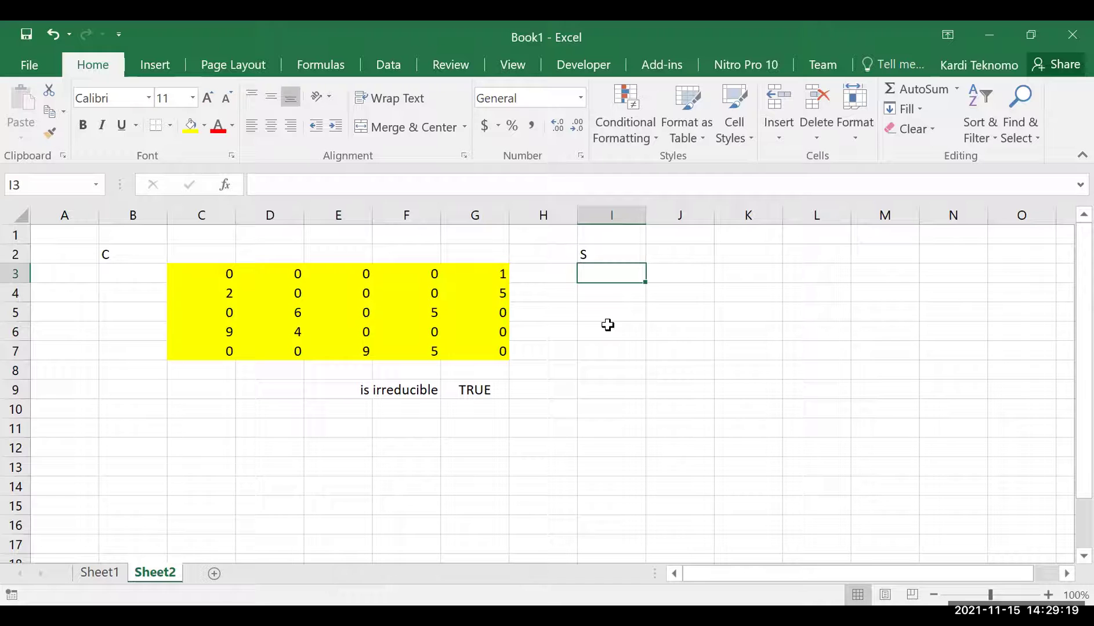
Step: Enter the formula =n_Capacity2Stochastic(C3:G7) in cell J3
key(Right)
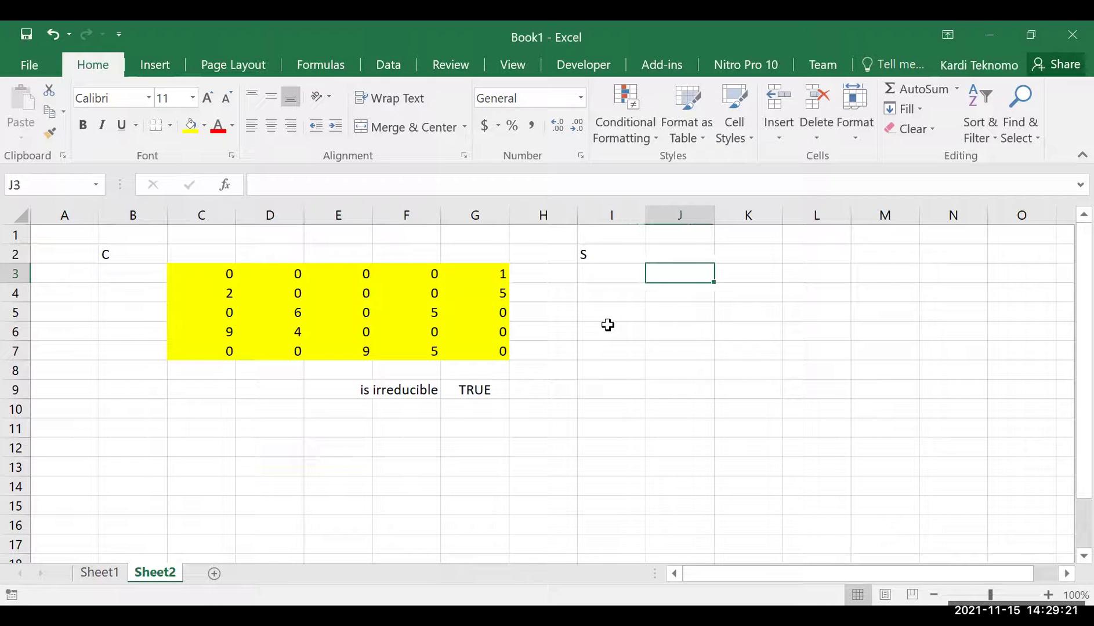
text(=n_)
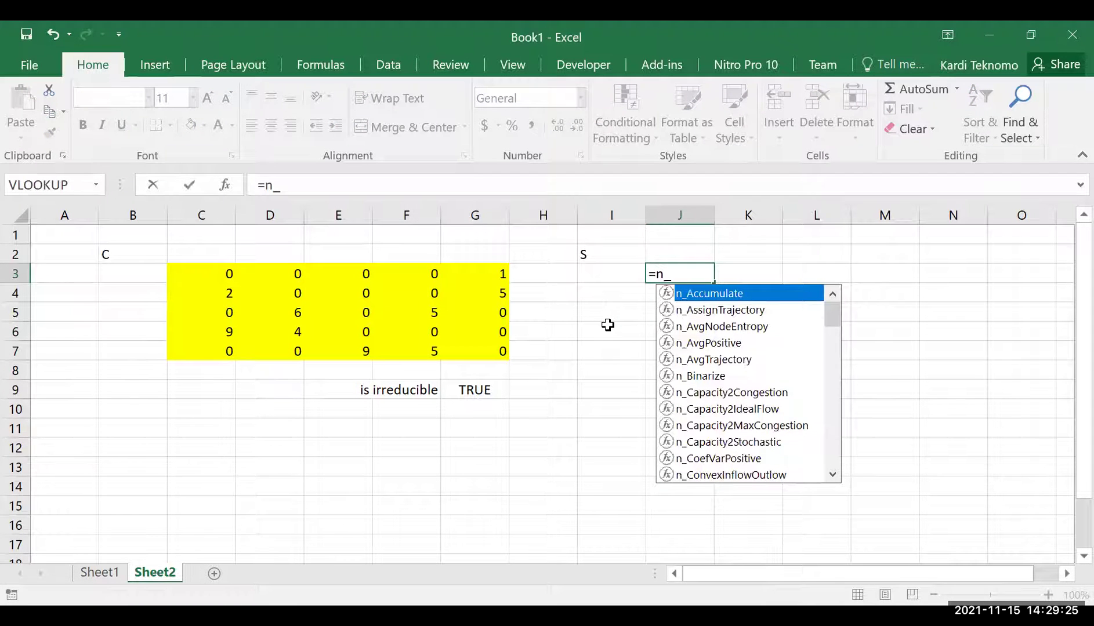
text(c)
key(Down)
key(Down)
key(Down)
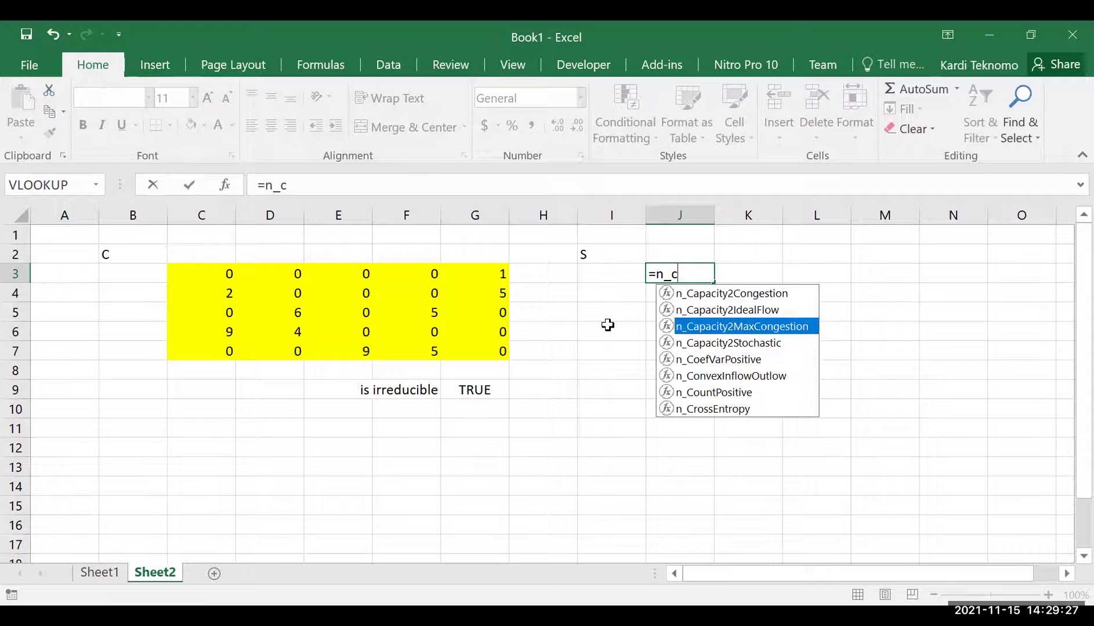
key(Tab)
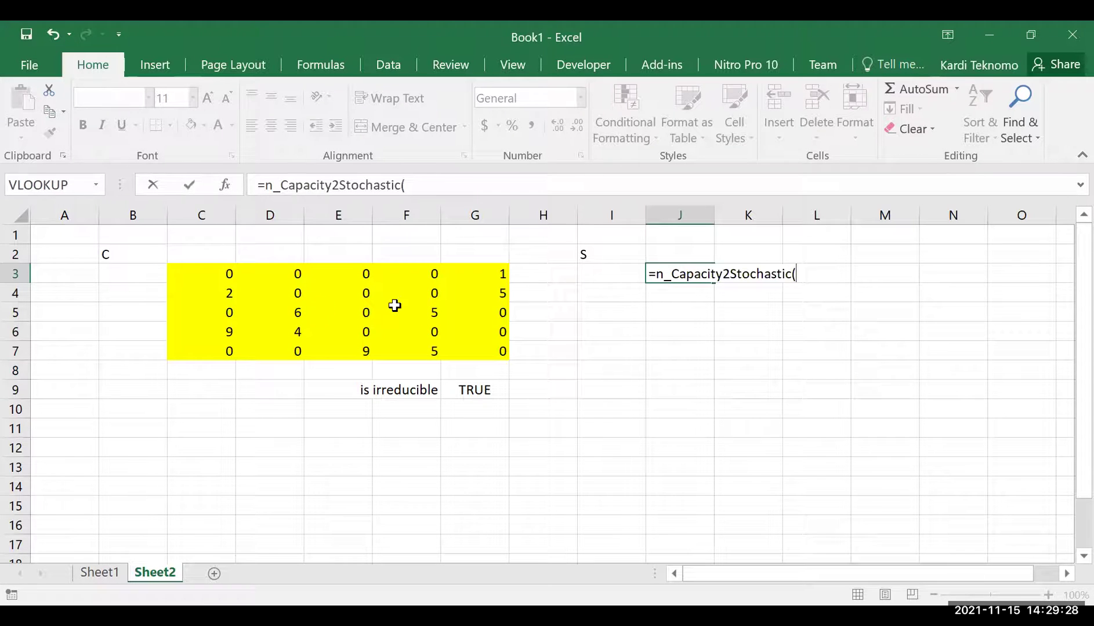
click(206, 274)
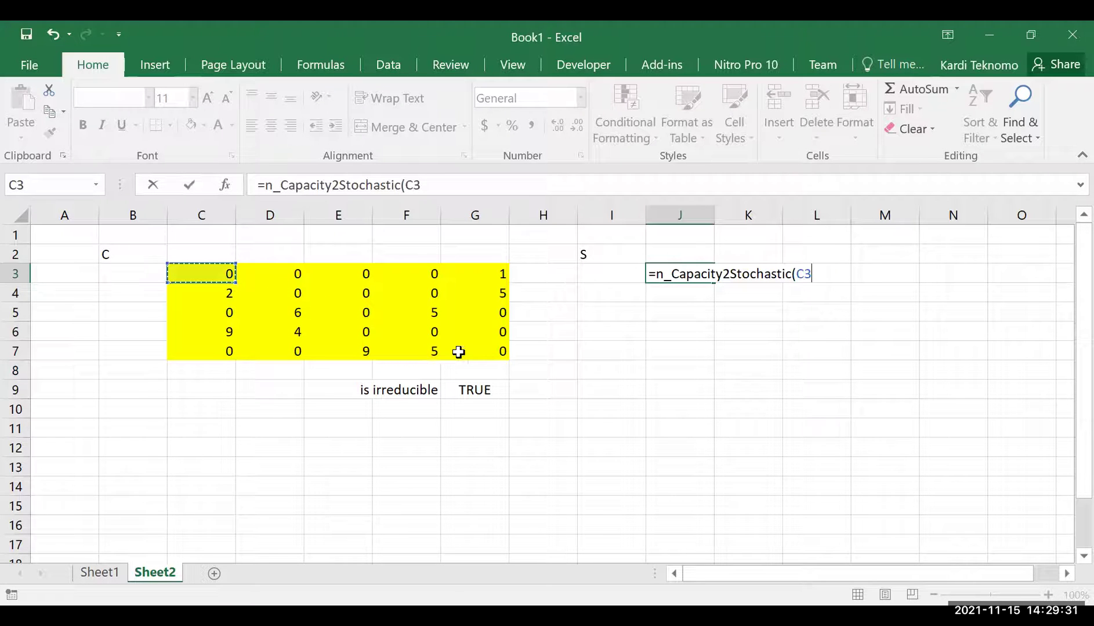
shift+click(458, 353)
text())
key(Return)
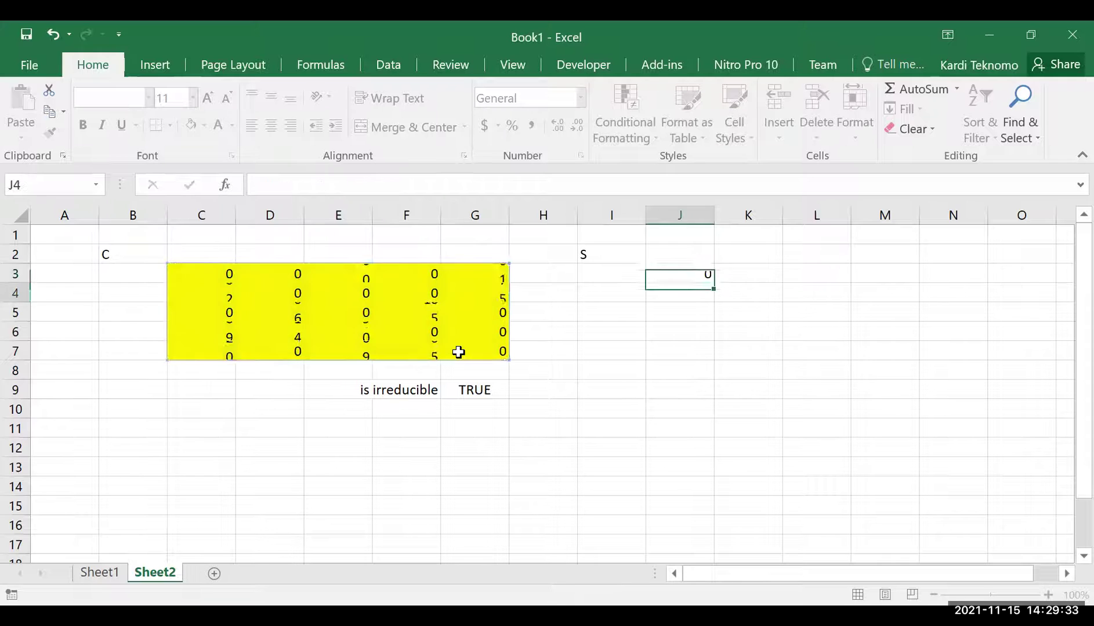
Step: Expand the n_Capacity2Stochastic formula in J3 into an array formula over J3:N7
key(Up)
key(shift+Right)
key(shift+Right)
key(shift+Right)
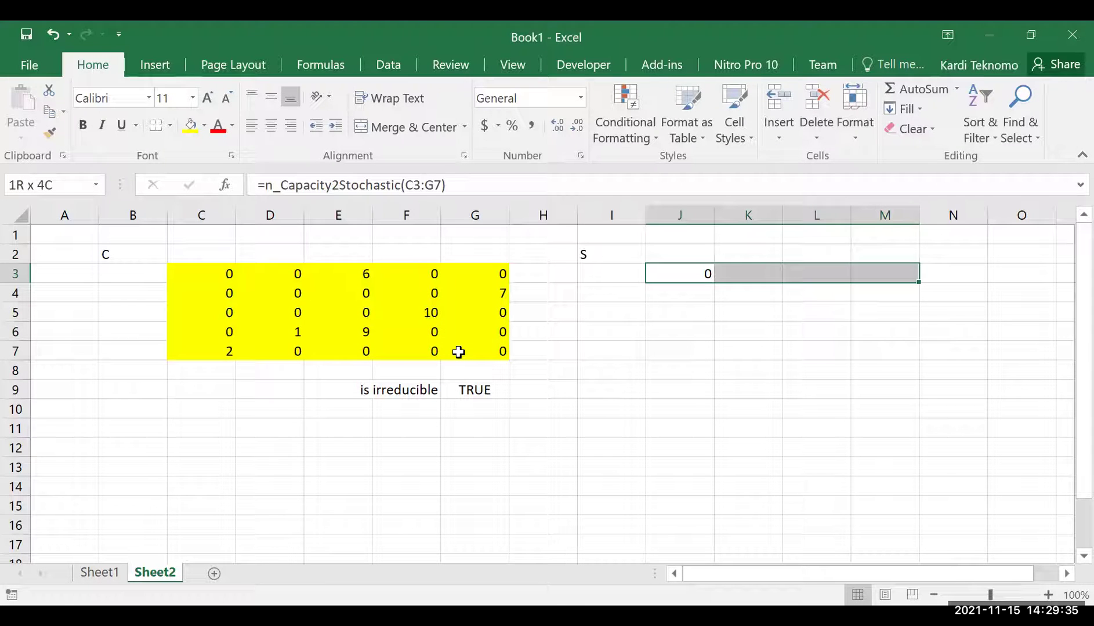
key(shift+Right)
key(shift+Down)
key(shift+Down)
key(shift+Down)
key(shift+Down)
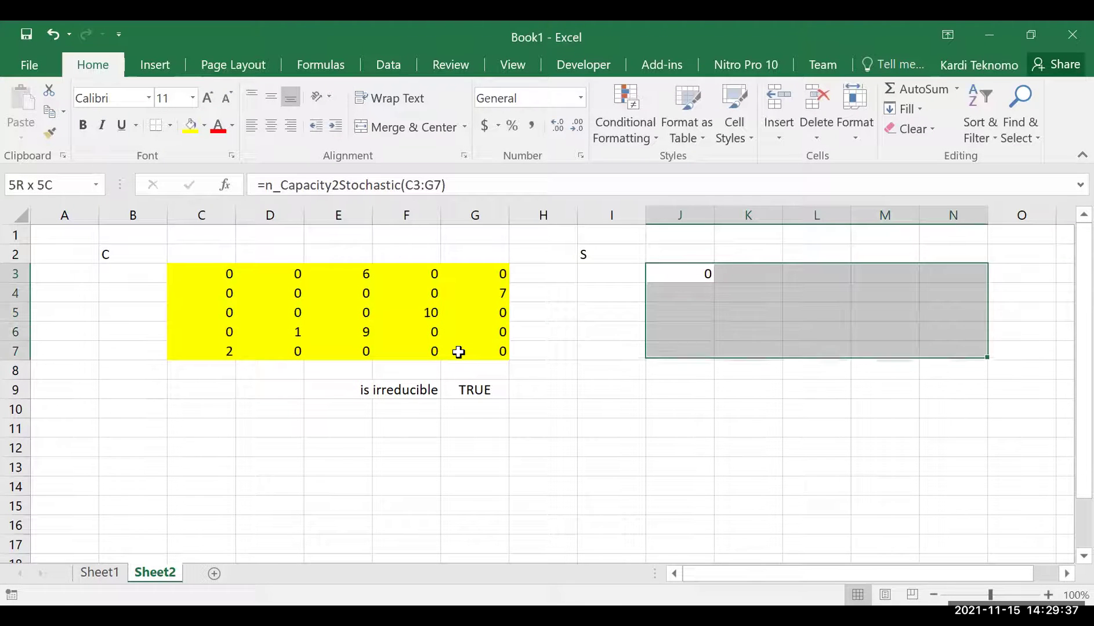
key(F2)
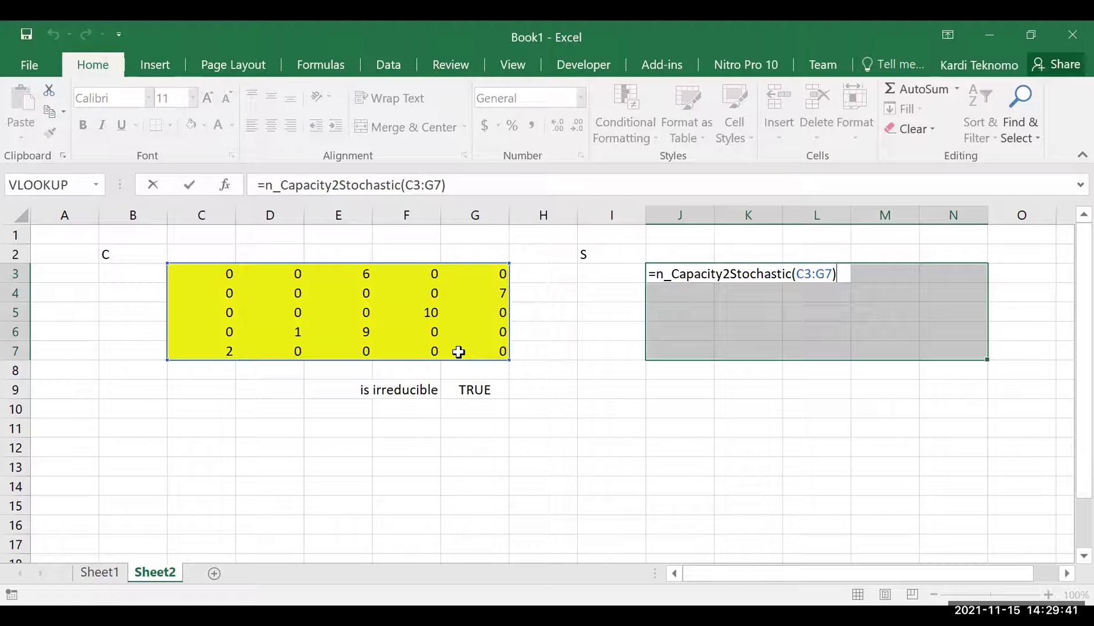
key(ctrl+shift+Return)
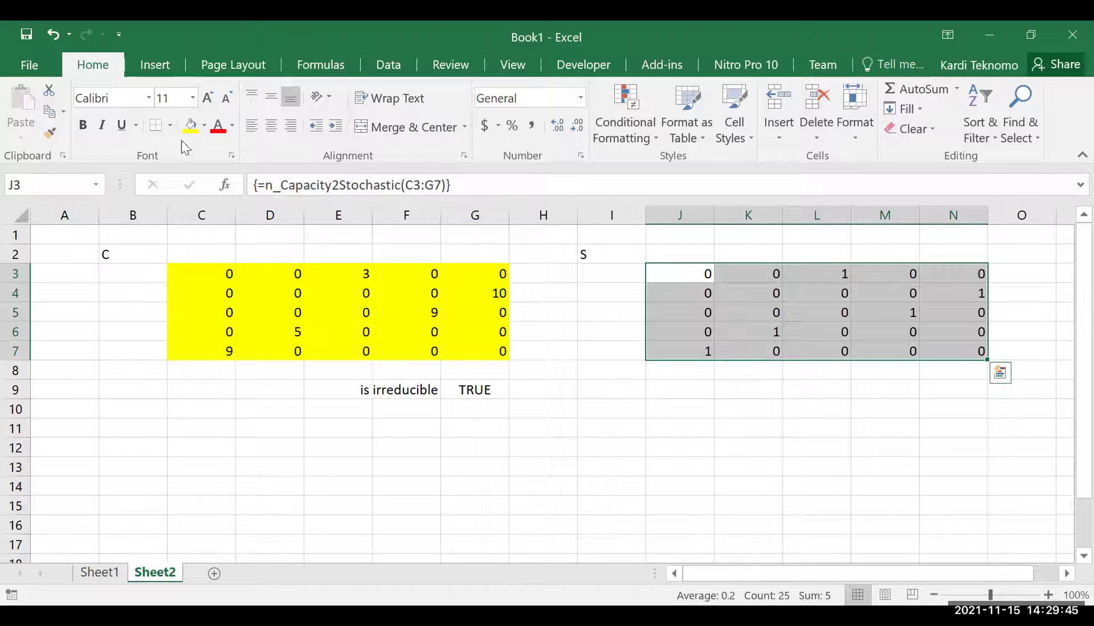
Step: Fill the stochastic matrix J3:N7 with light orange and deselect it
click(205, 129)
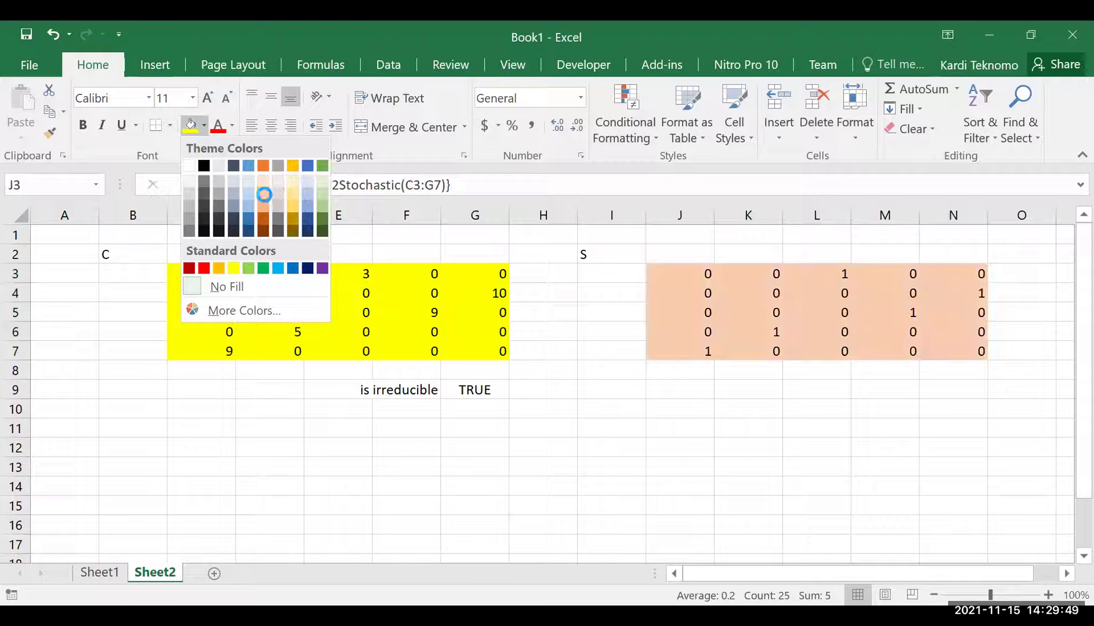
click(264, 194)
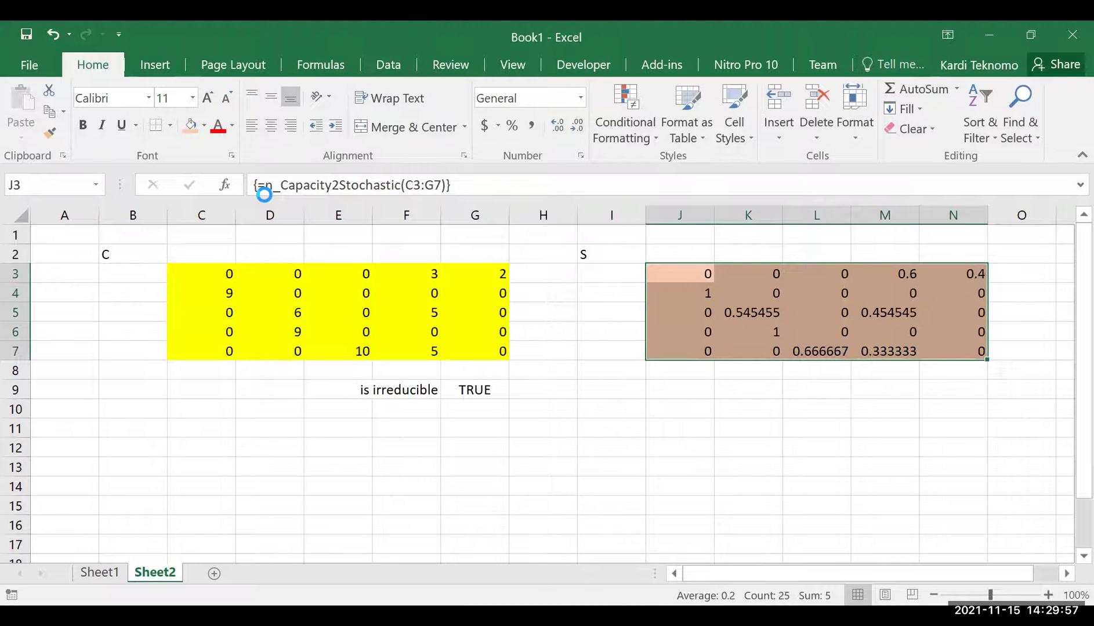
click(668, 509)
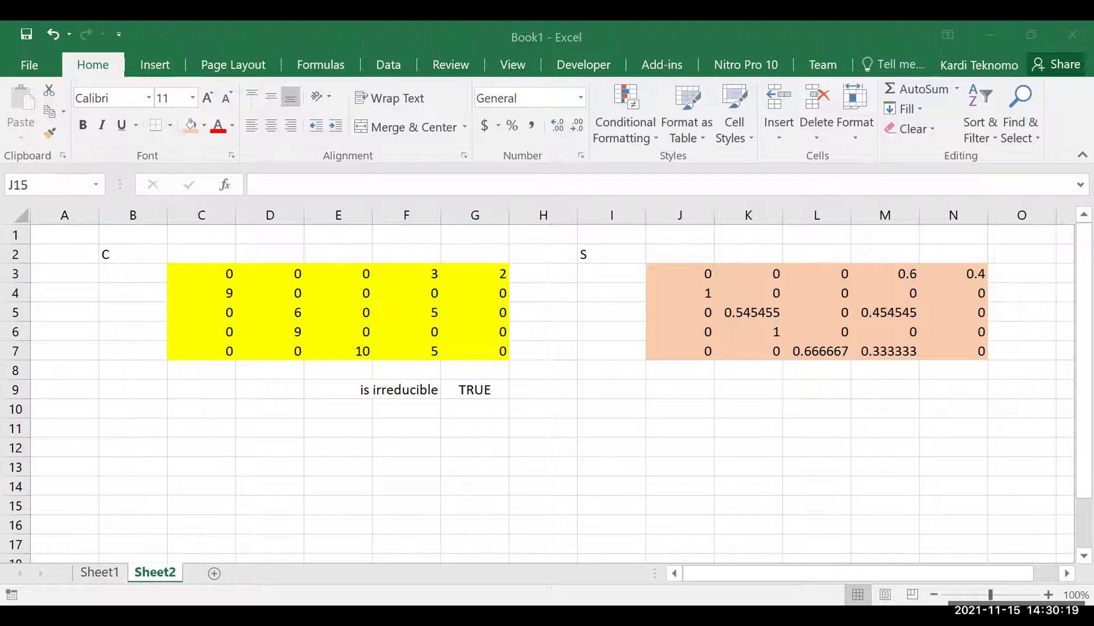
Step: Enter the label kappa in cell C11 and fill the adjacent cell D11 with yellow
click(194, 432)
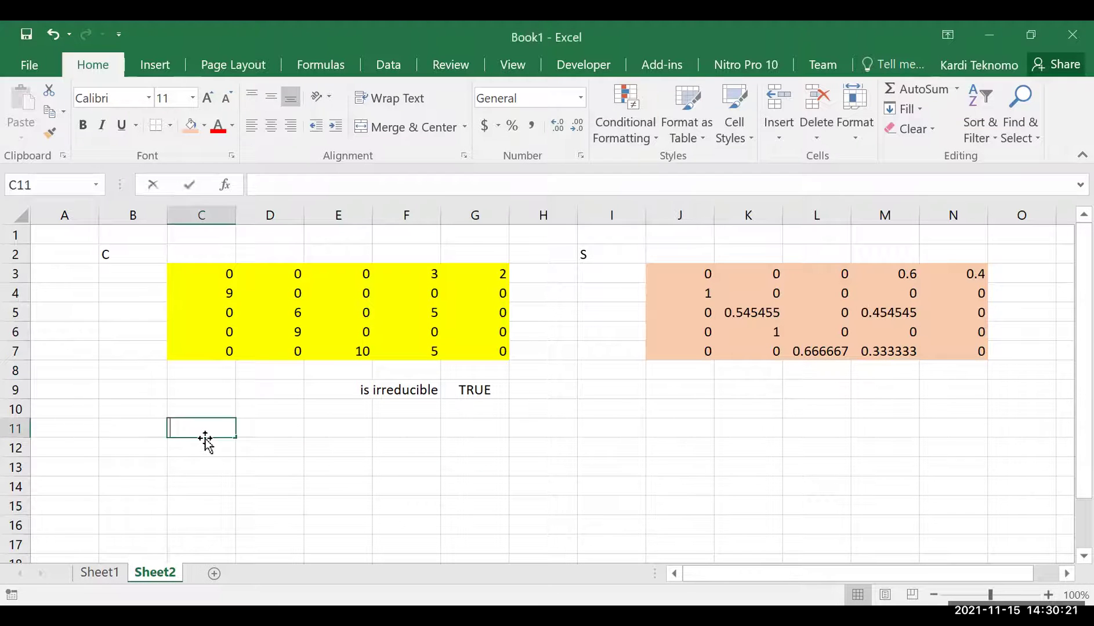
text(kappa)
key(Tab)
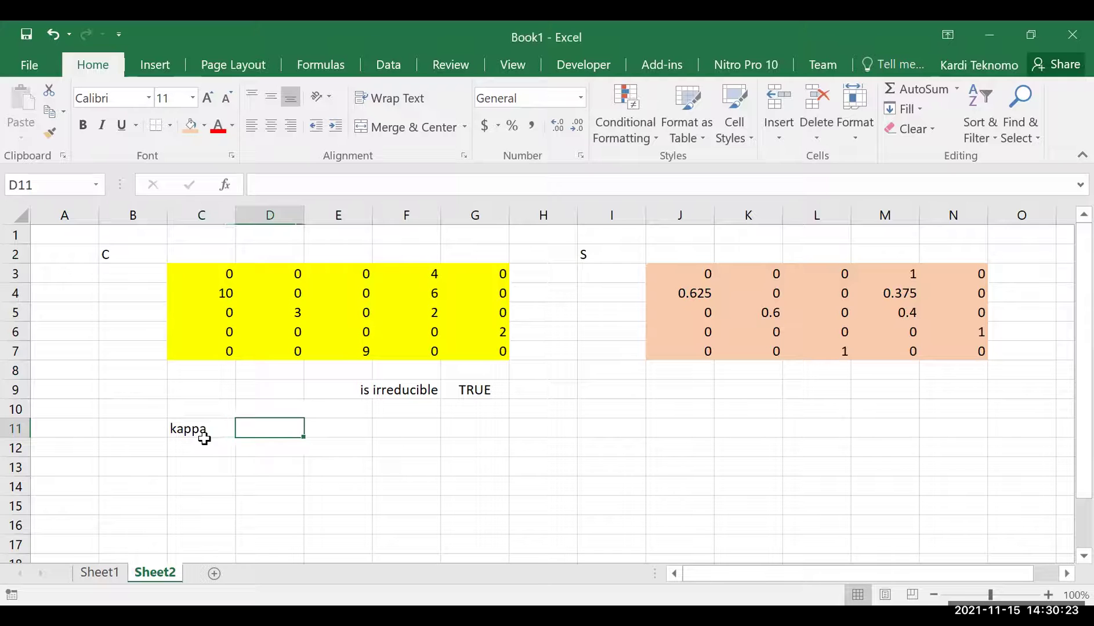
click(203, 126)
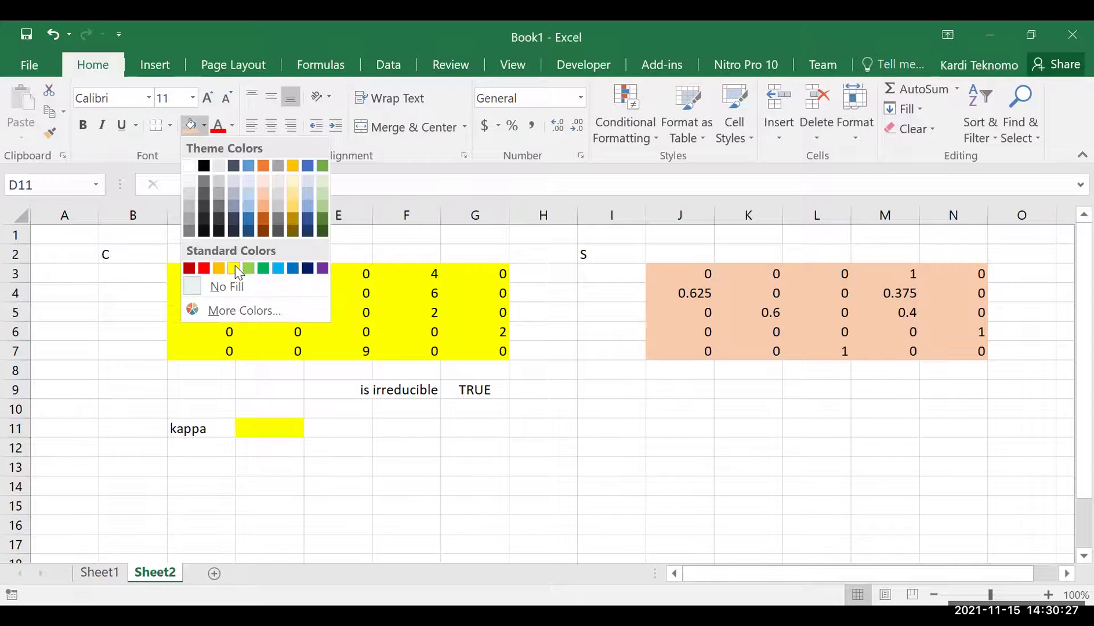
click(233, 267)
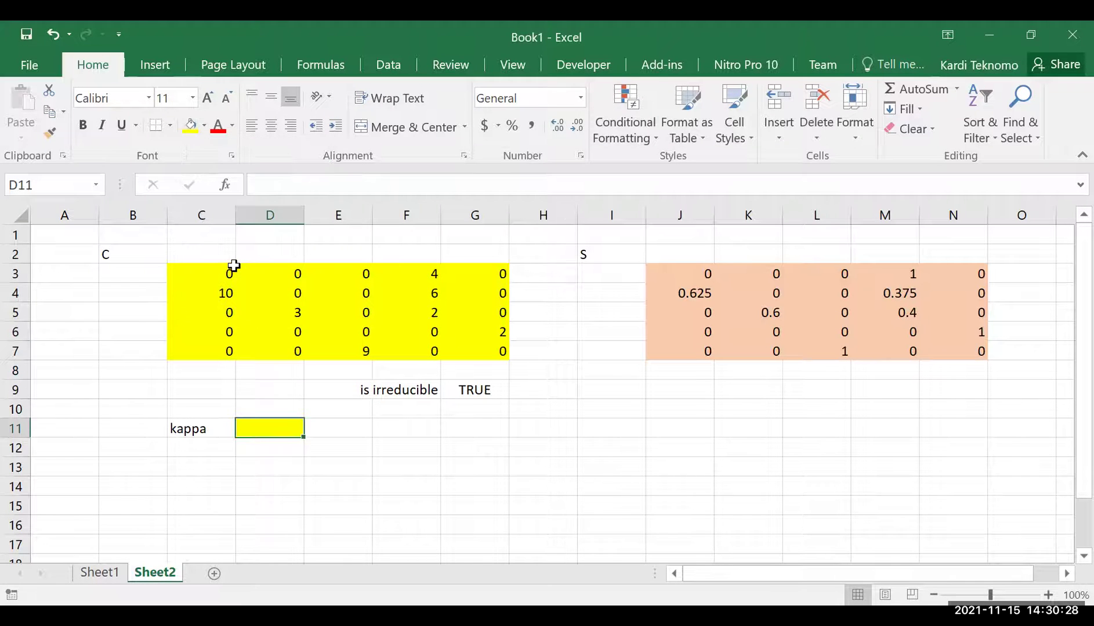
Step: Name cell D11 kappa and enter the value 1 in it
click(39, 177)
text(kappa)
key(Return)
text(1)
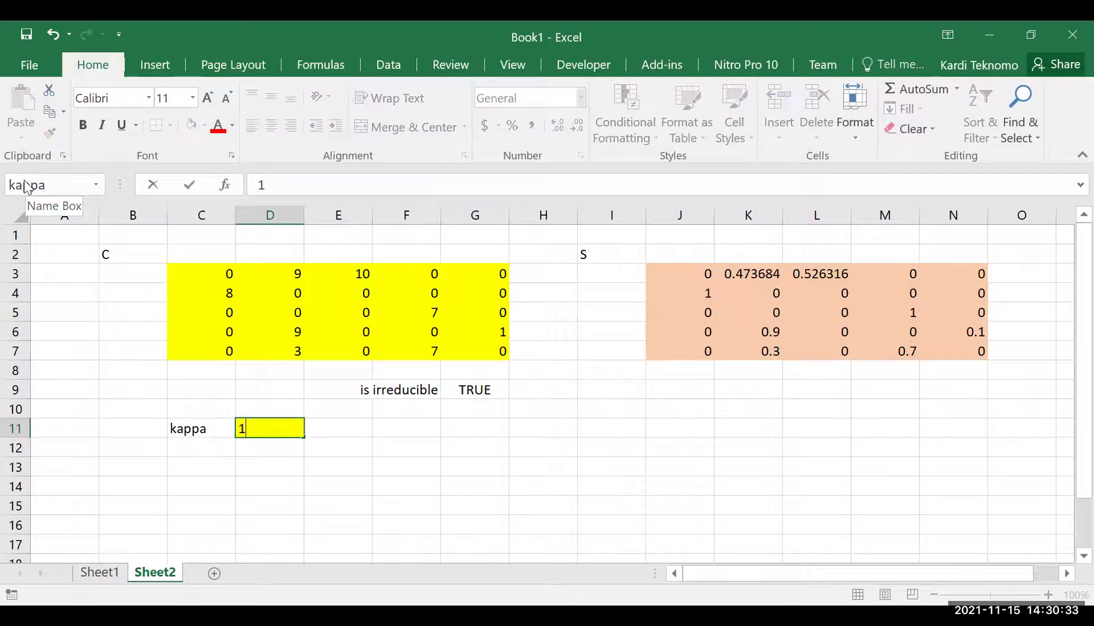
click(478, 476)
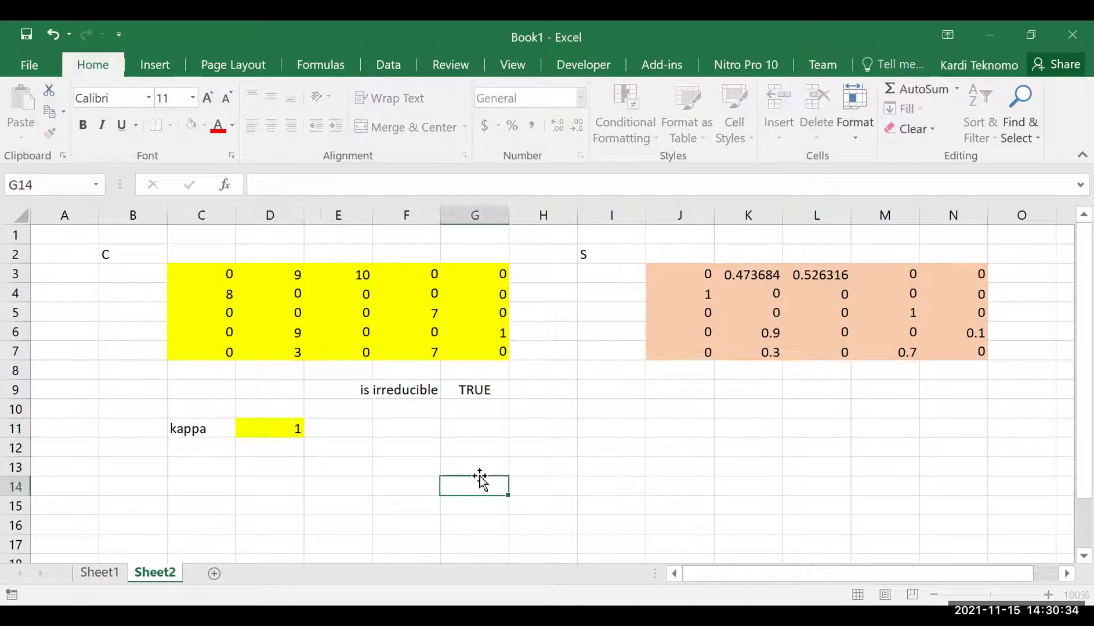
Step: Enter the label F in cell I11 below the stochastic matrix
click(595, 427)
text(F)
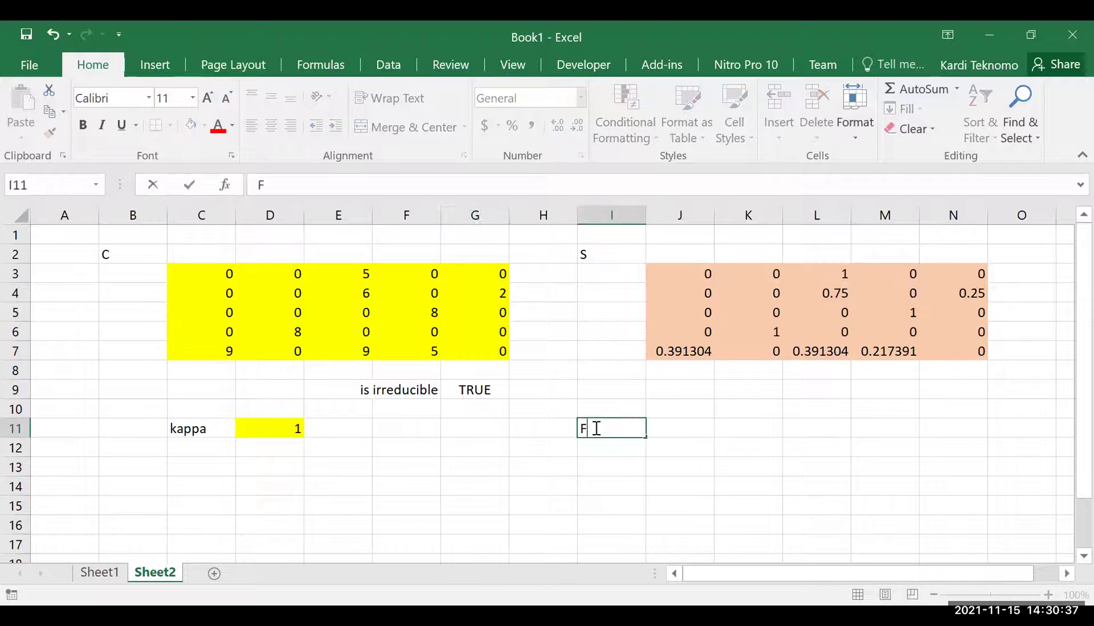
key(Return)
key(Up)
key(Right)
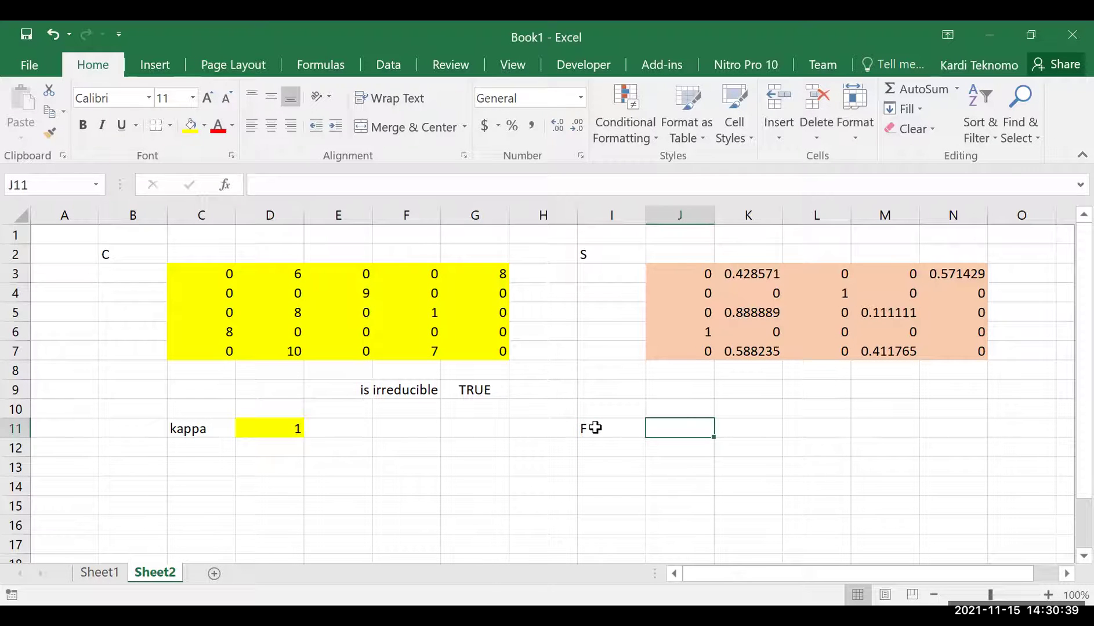
Step: Enter the formula =n_Stochastic2IdealFlow(J3:N7,kappa) in cell J13
key(Down)
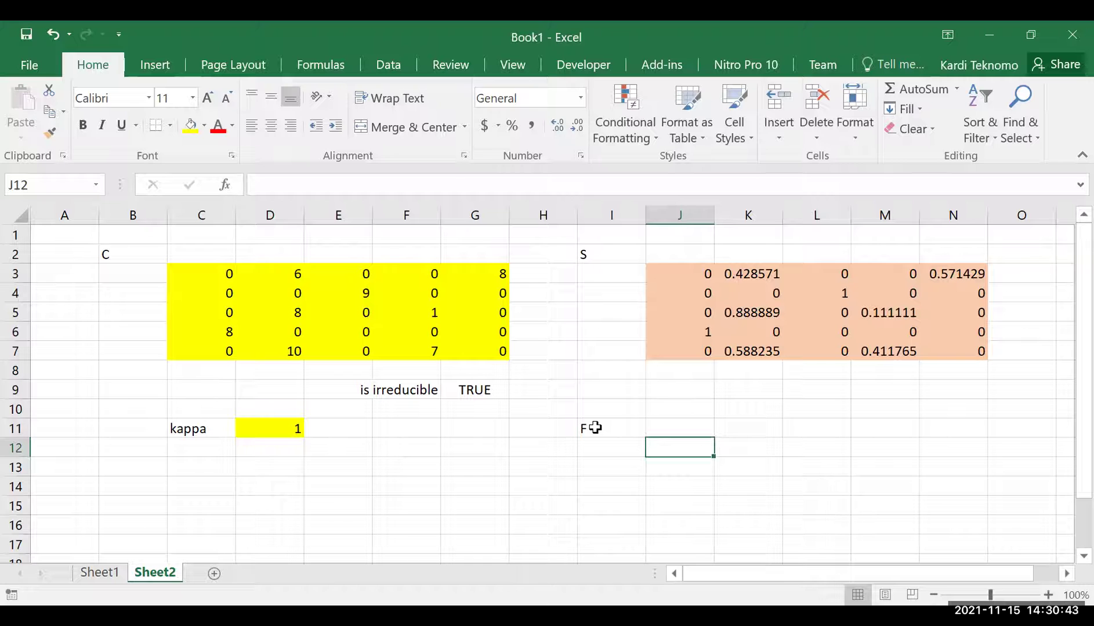
key(Down)
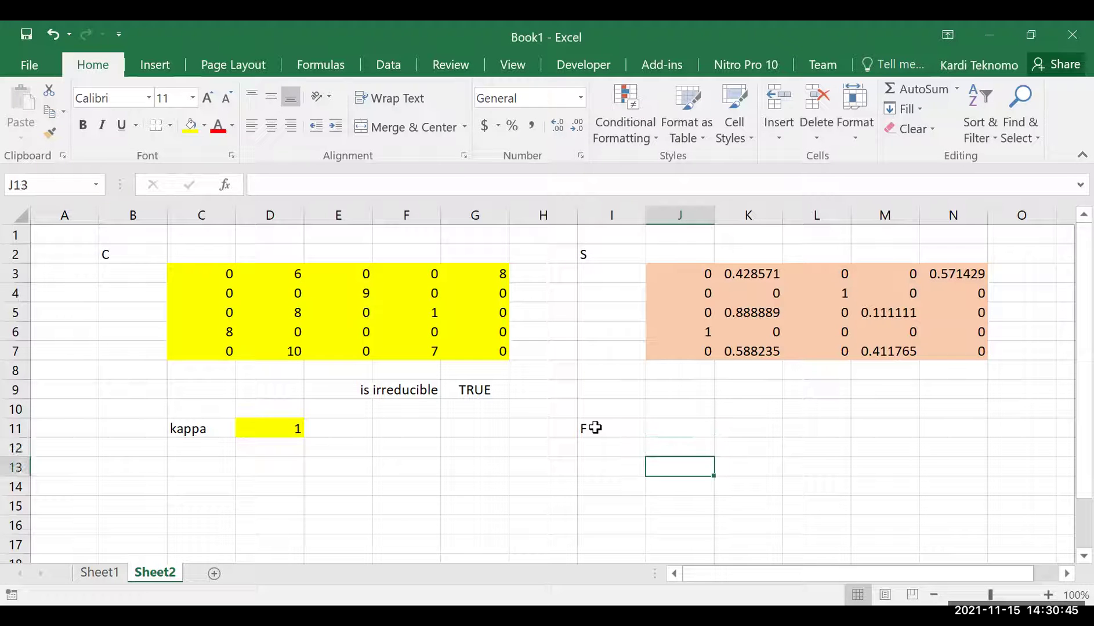
text(=)
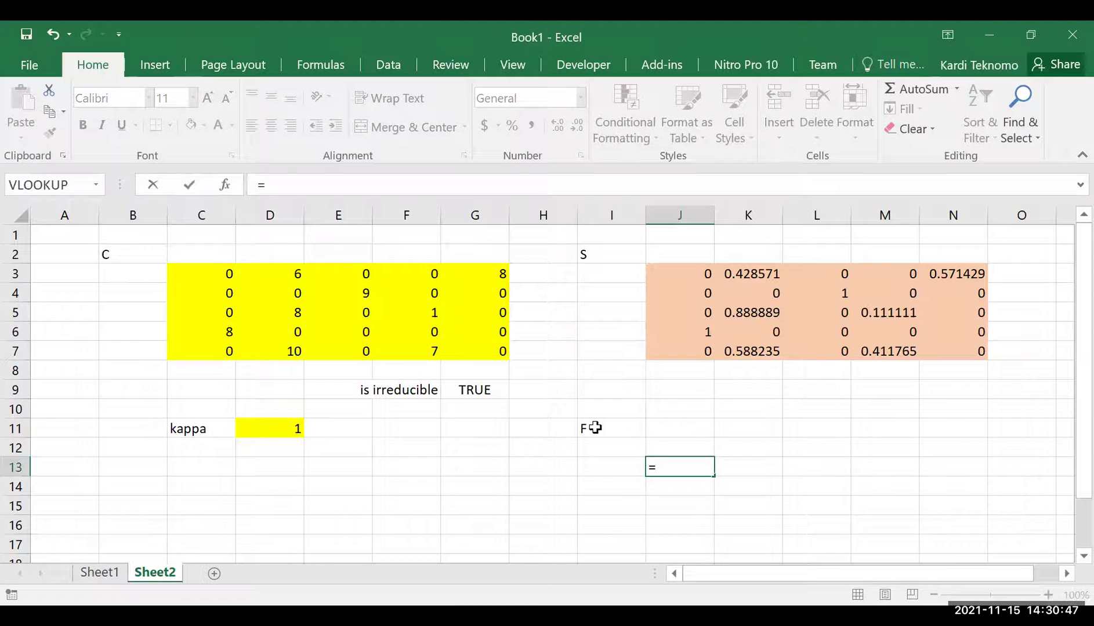
text(n_)
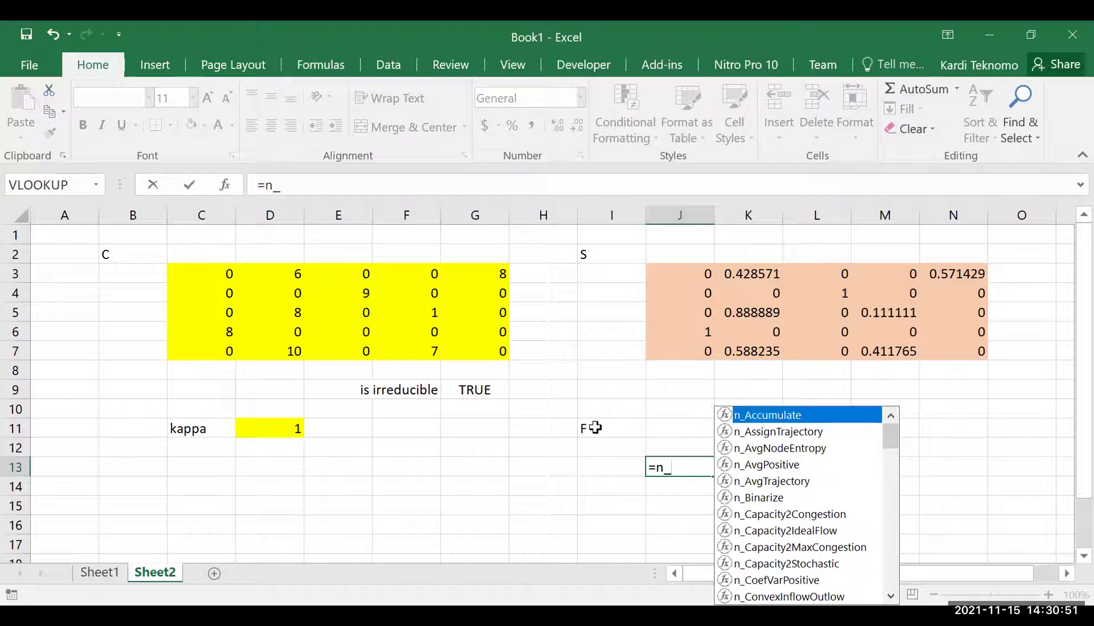
text(s)
key(Down)
key(Down)
key(Down)
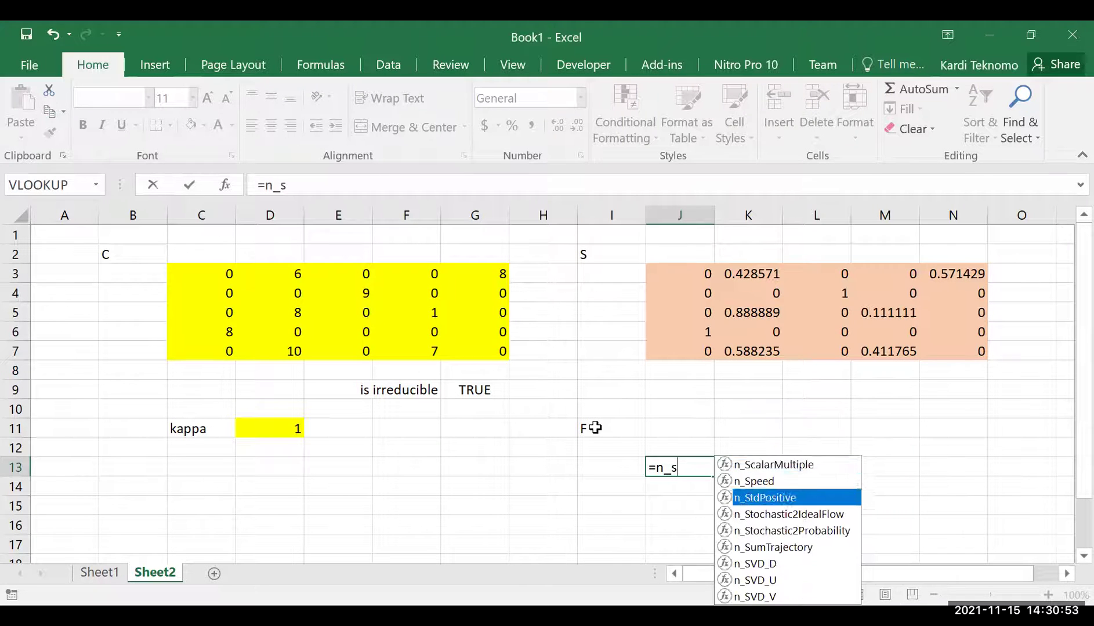
key(Tab)
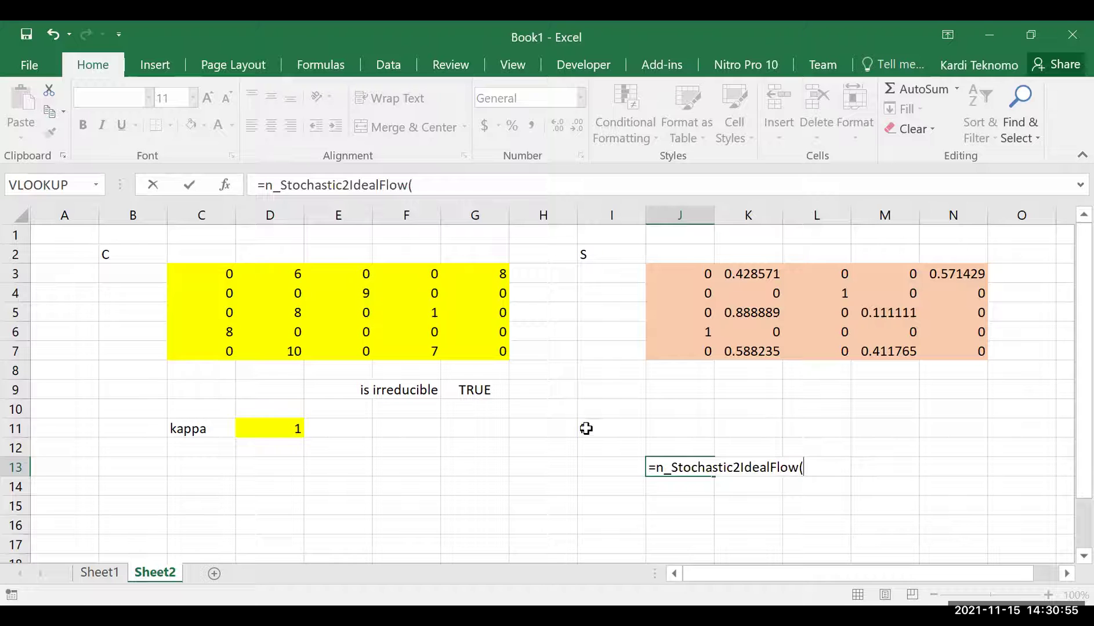
drag(682, 278, 947, 348)
text(,)
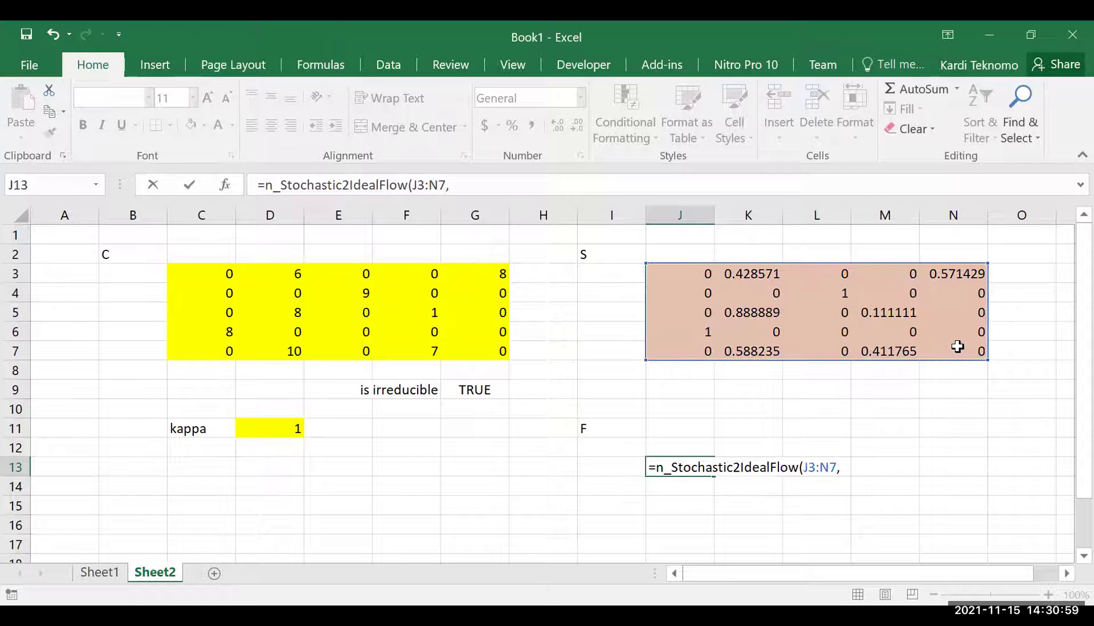
click(263, 422)
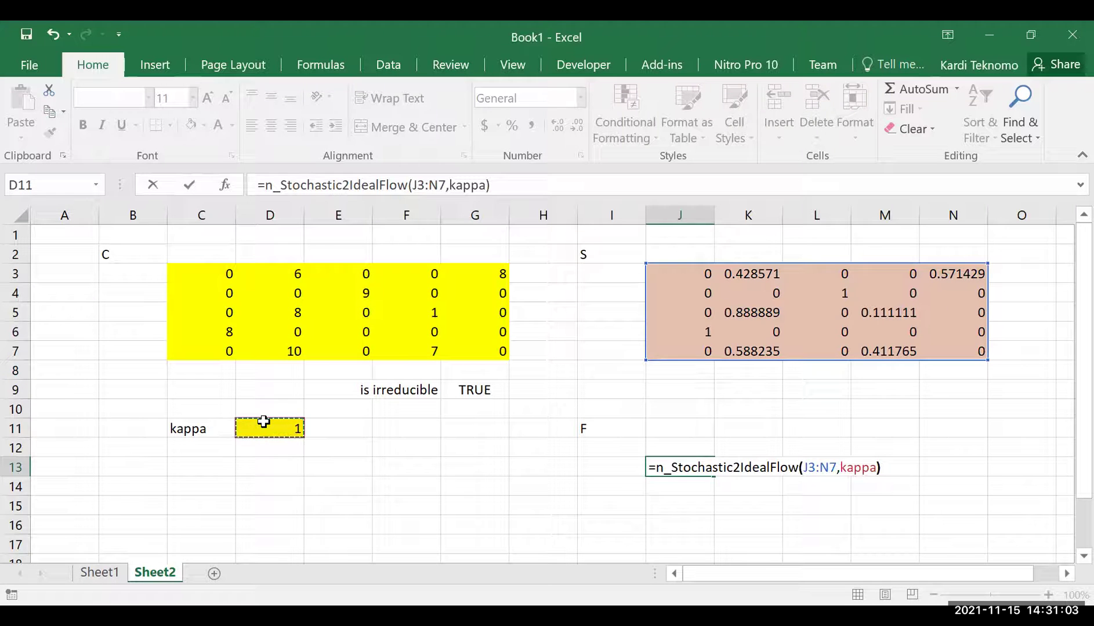
key(ctrl+Return)
Step: Apply the n_Stochastic2IdealFlow formula in J13 as an array formula across the range J13:N17
key(shift+Right)
key(shift+Right)
key(shift+Right)
key(shift+Right)
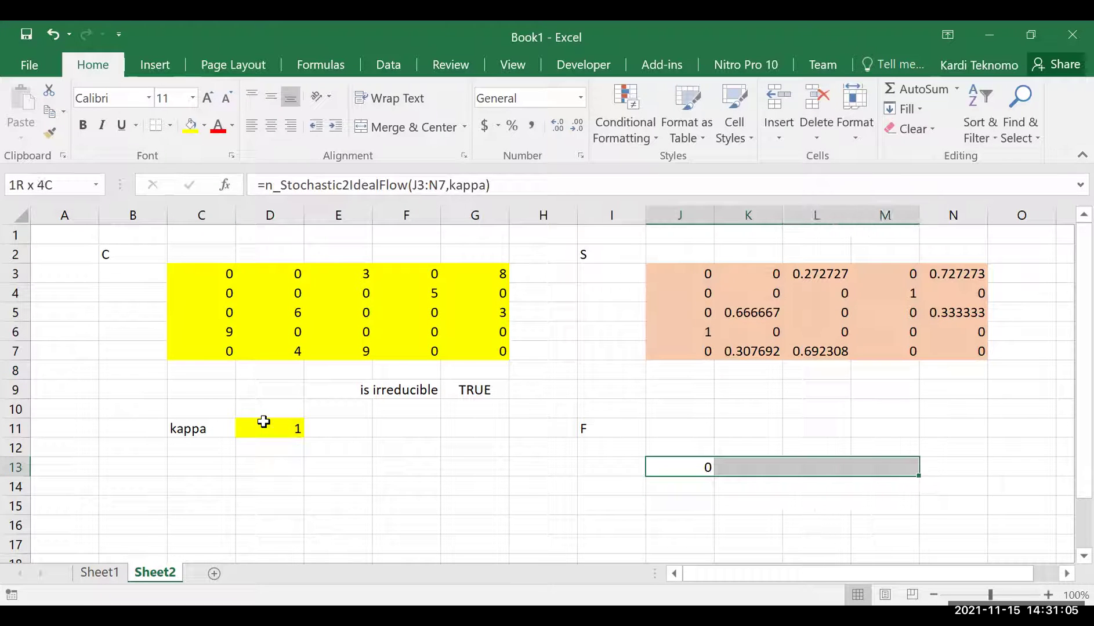
key(shift+Down)
key(shift+Down)
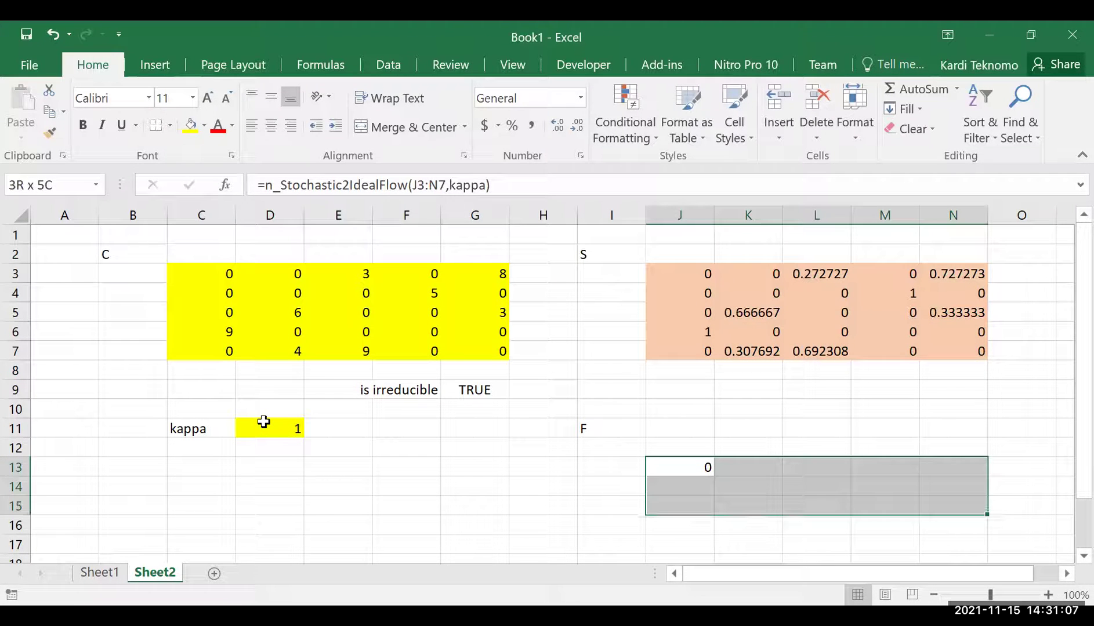
key(shift+Down)
key(shift+Down)
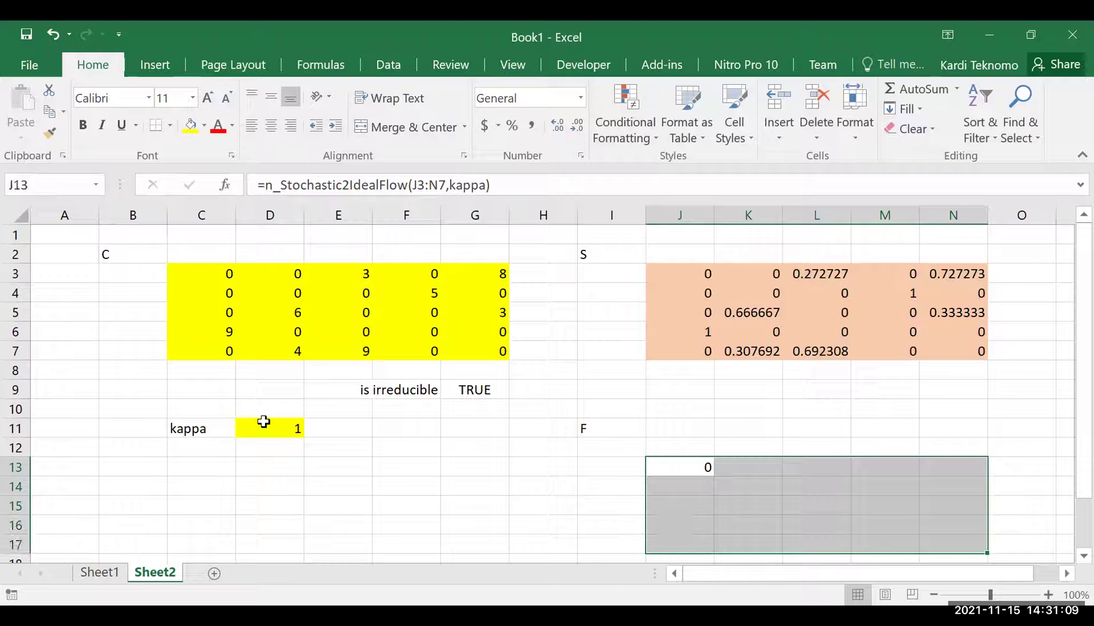
key(F2)
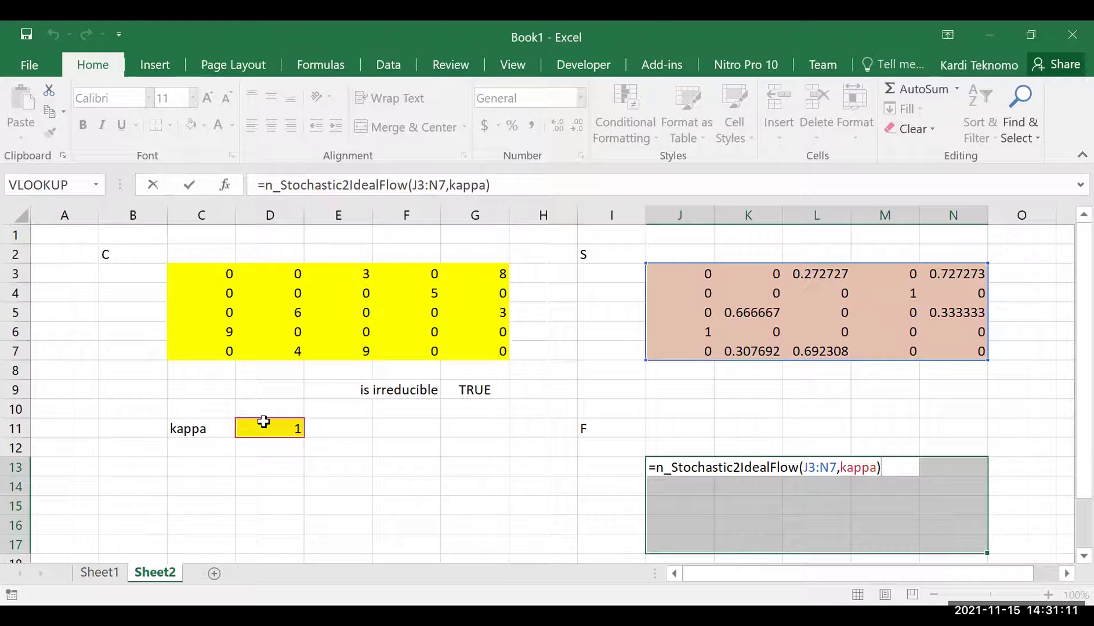
key(ctrl+shift+Return)
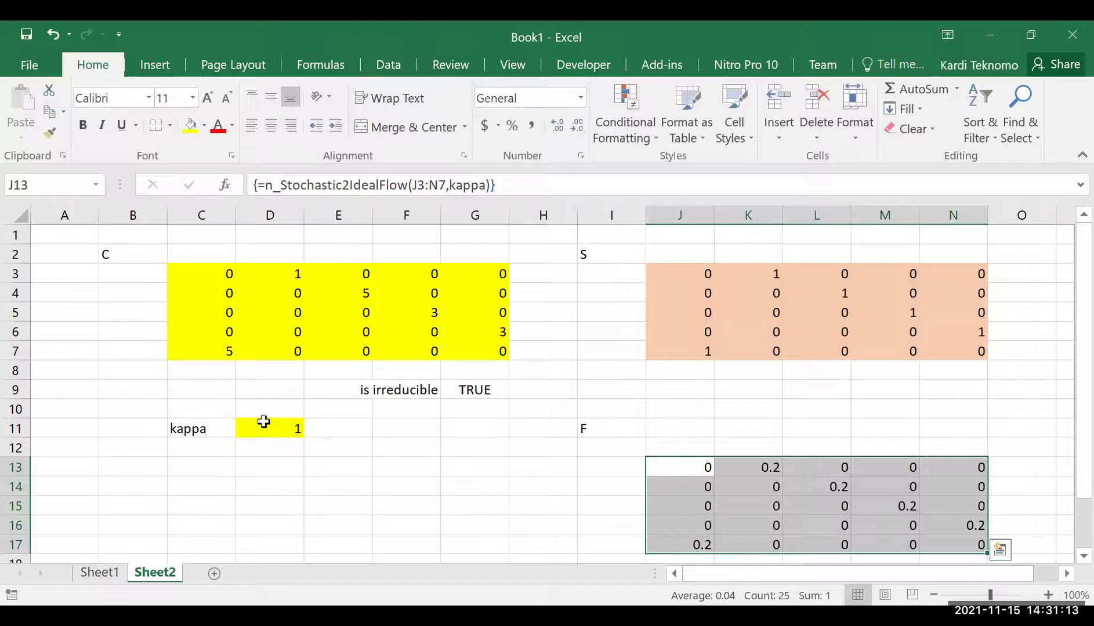
Step: Fill the array range J13:N17 with light green and move the F label from I11 to I12
click(205, 125)
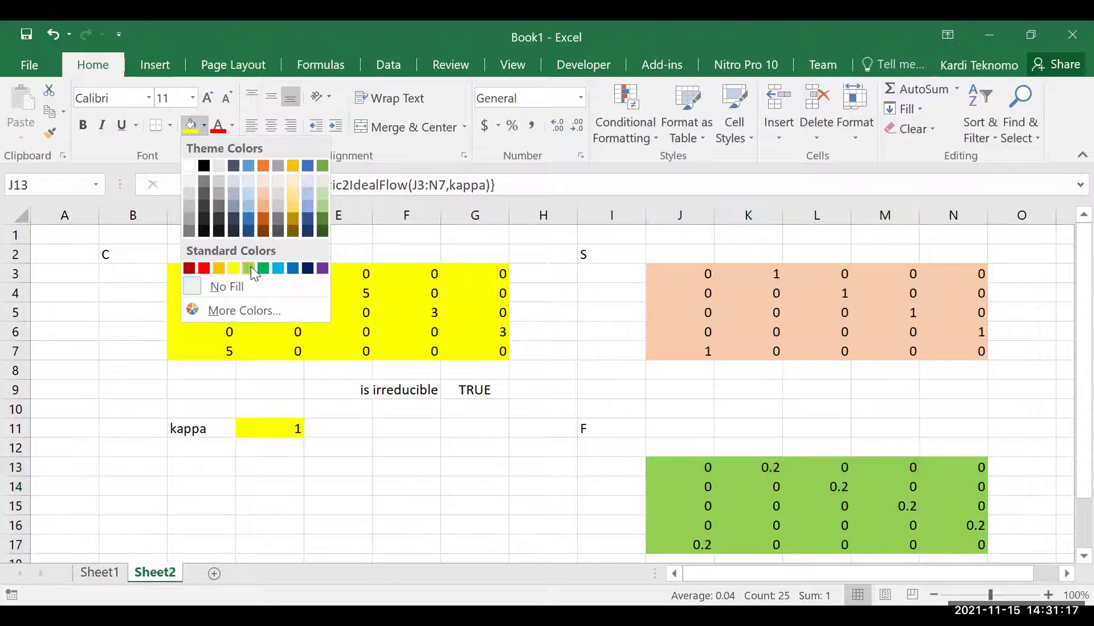
click(250, 269)
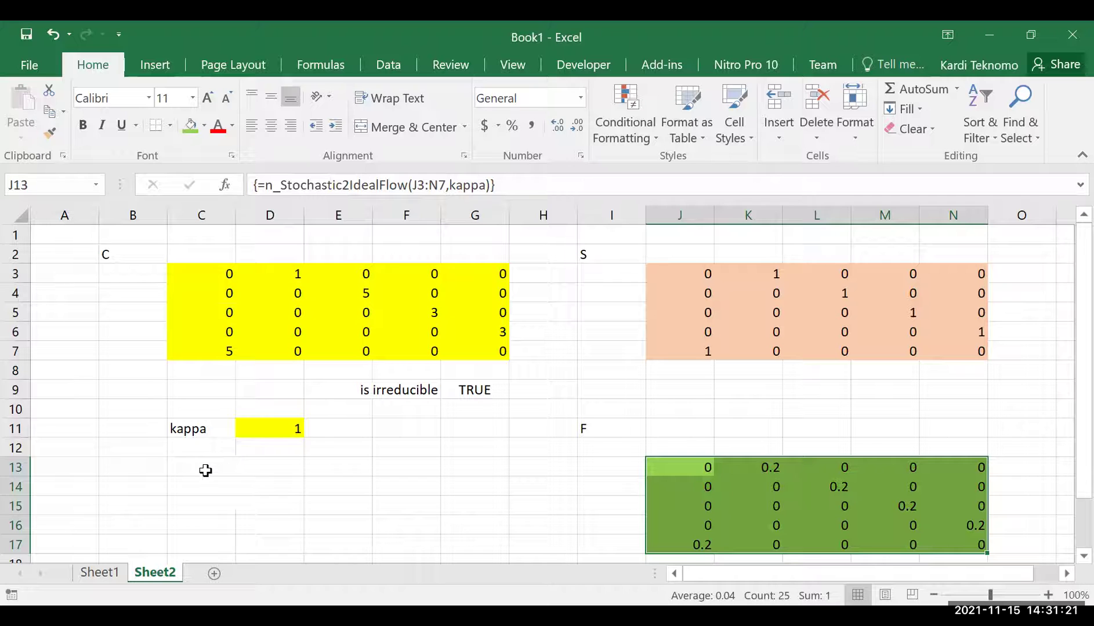
click(588, 430)
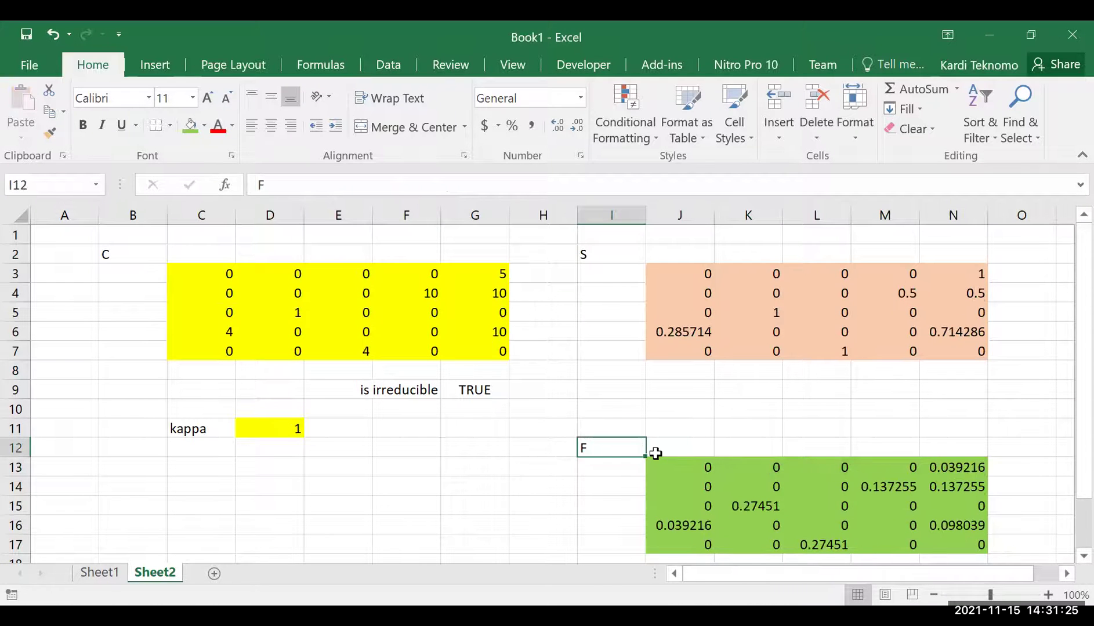
Step: Enter the label F in cell B12, below the kappa row
key(Down)
key(Left)
key(Left)
key(Left)
key(Left)
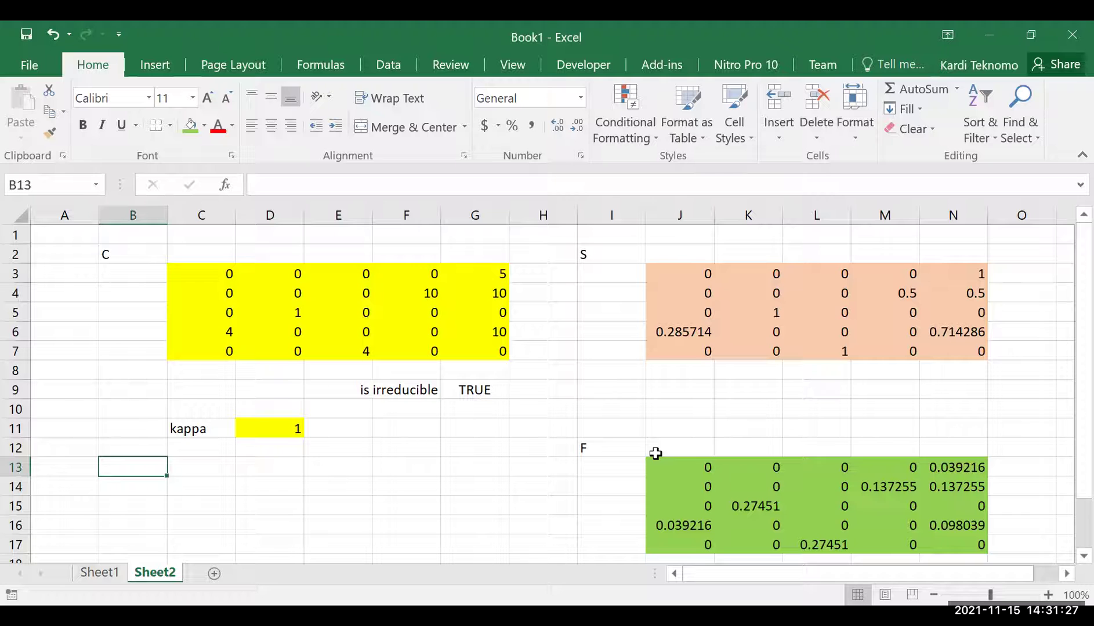
text(F)
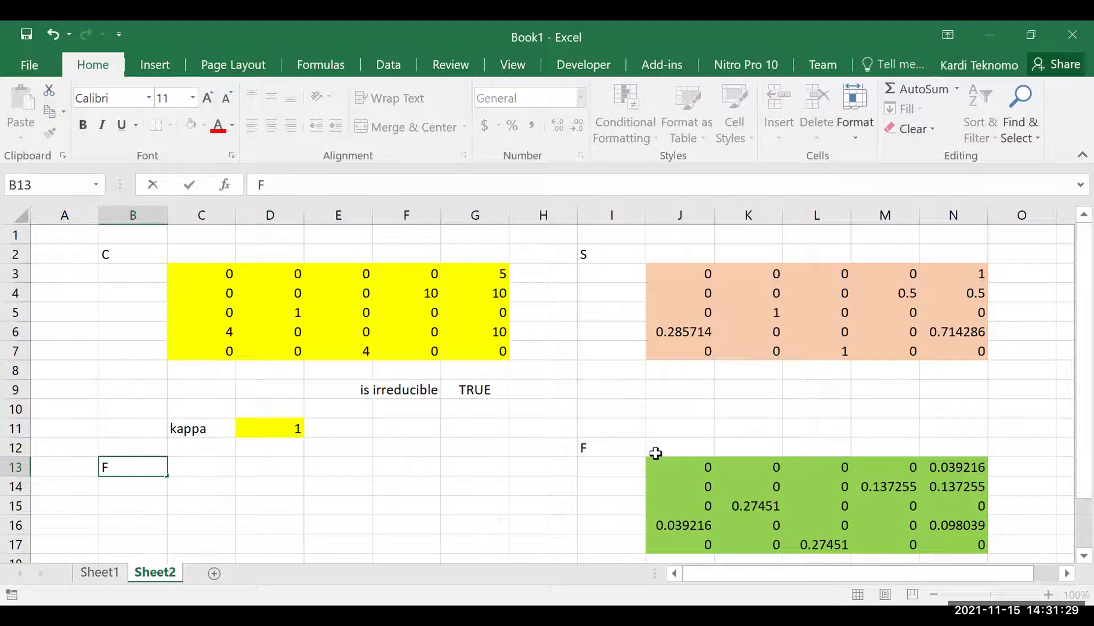
key(Escape)
key(Up)
text(F)
key(Return)
Step: Enter the formula =n_Capacity2IdealFlow(C3:G7,kappa) in cell C13
key(Right)
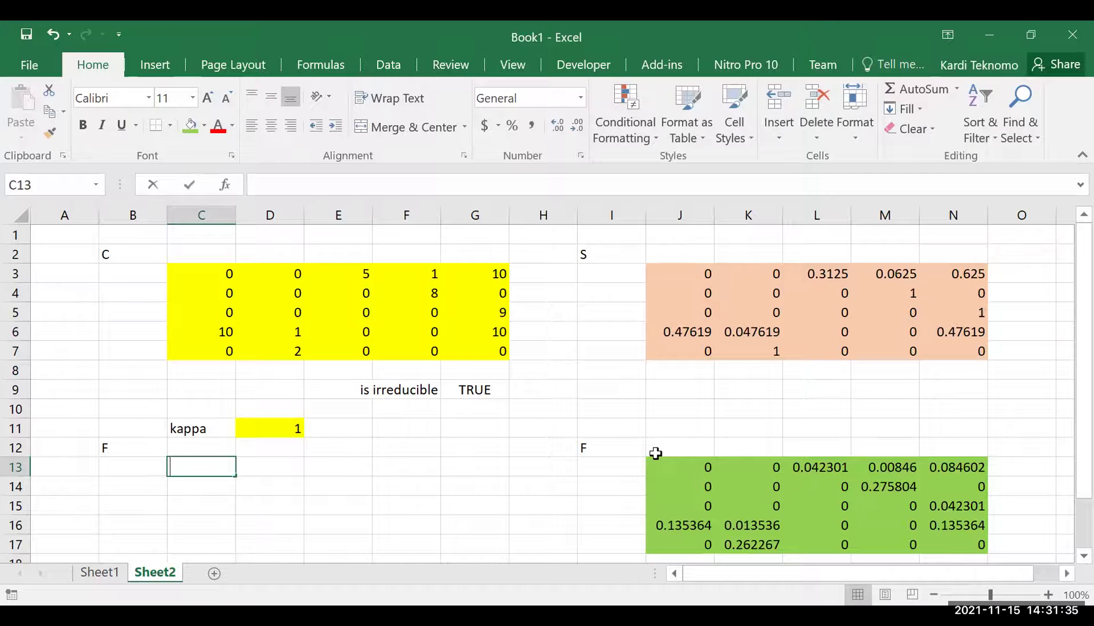
text(=n_)
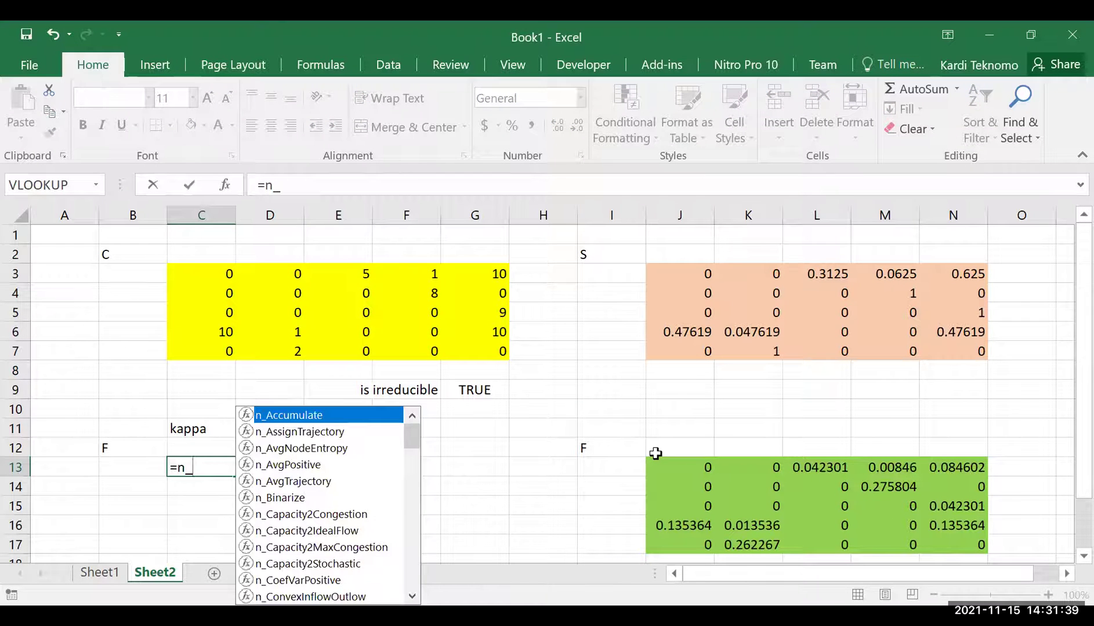
text(c)
key(Down)
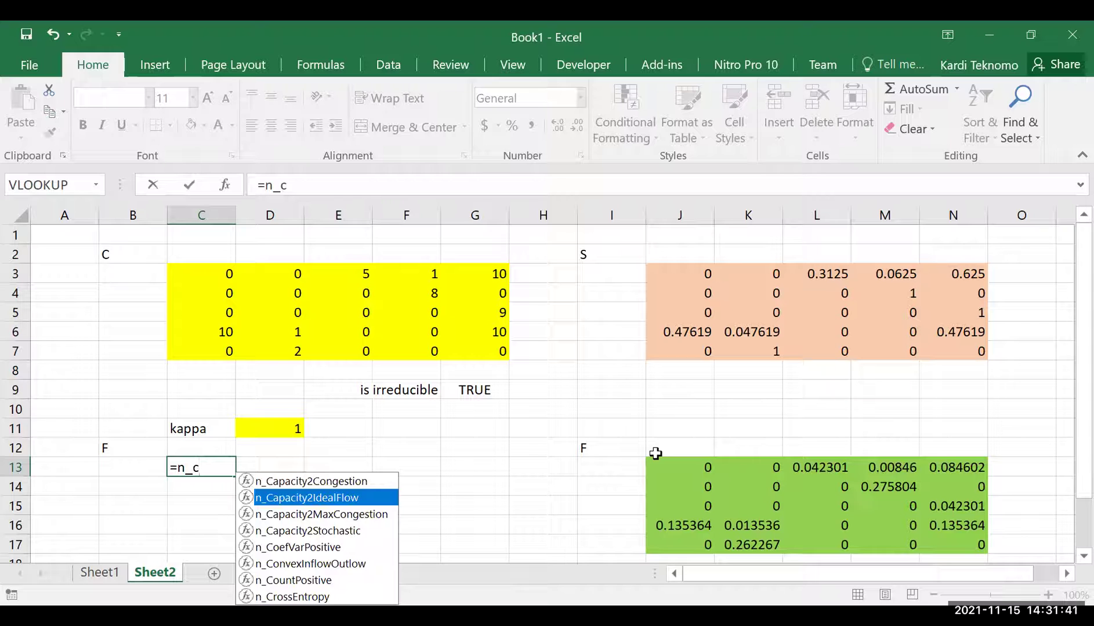
key(Tab)
click(230, 282)
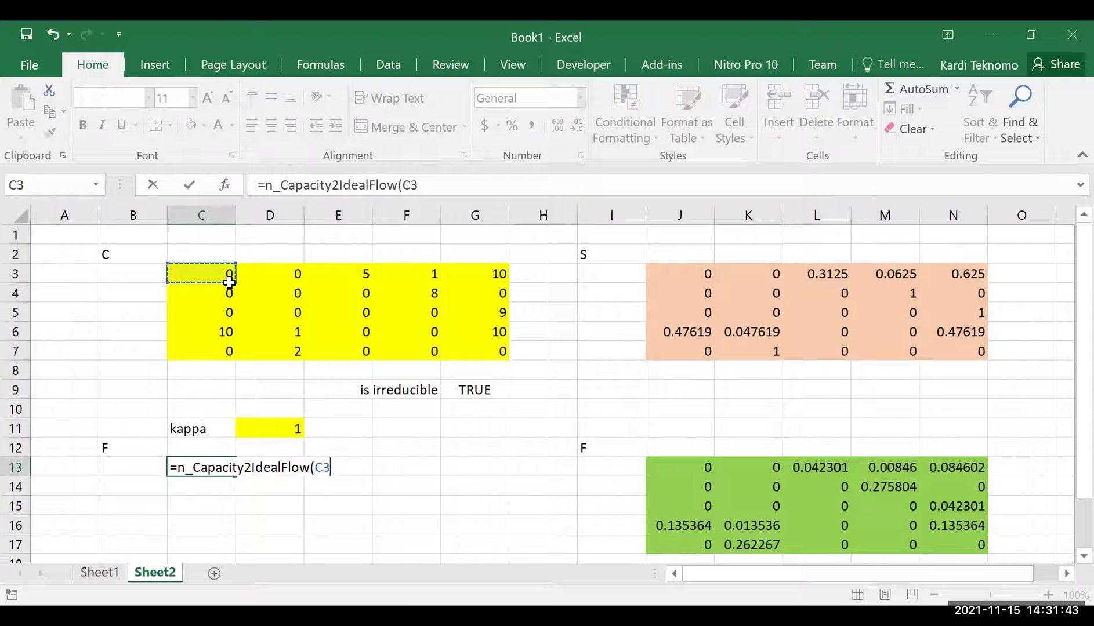
shift+click(461, 351)
text(,)
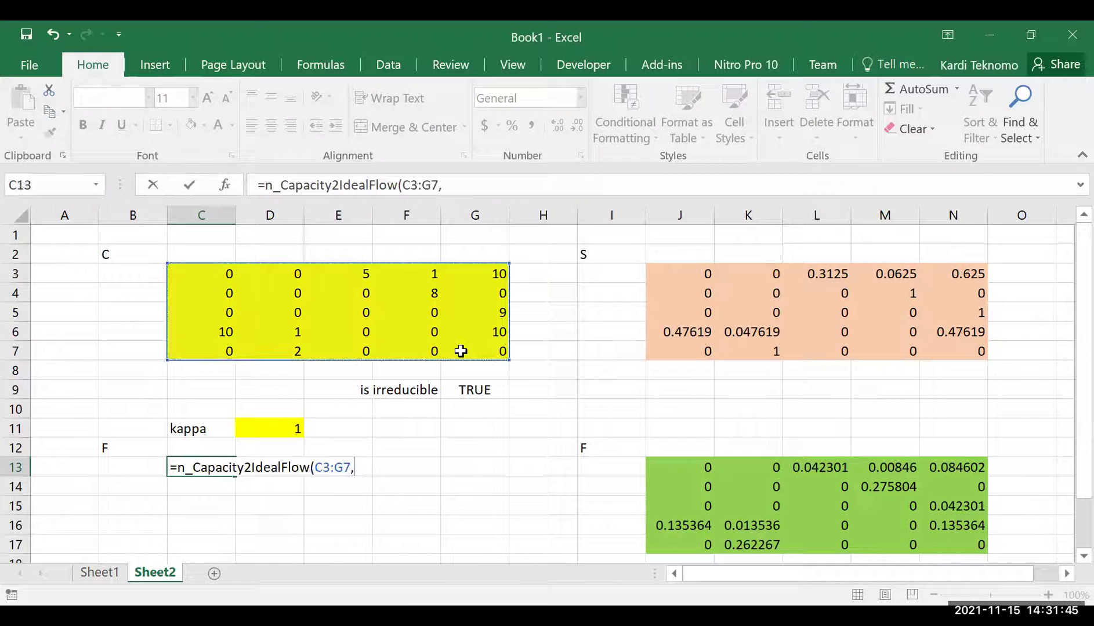
click(290, 429)
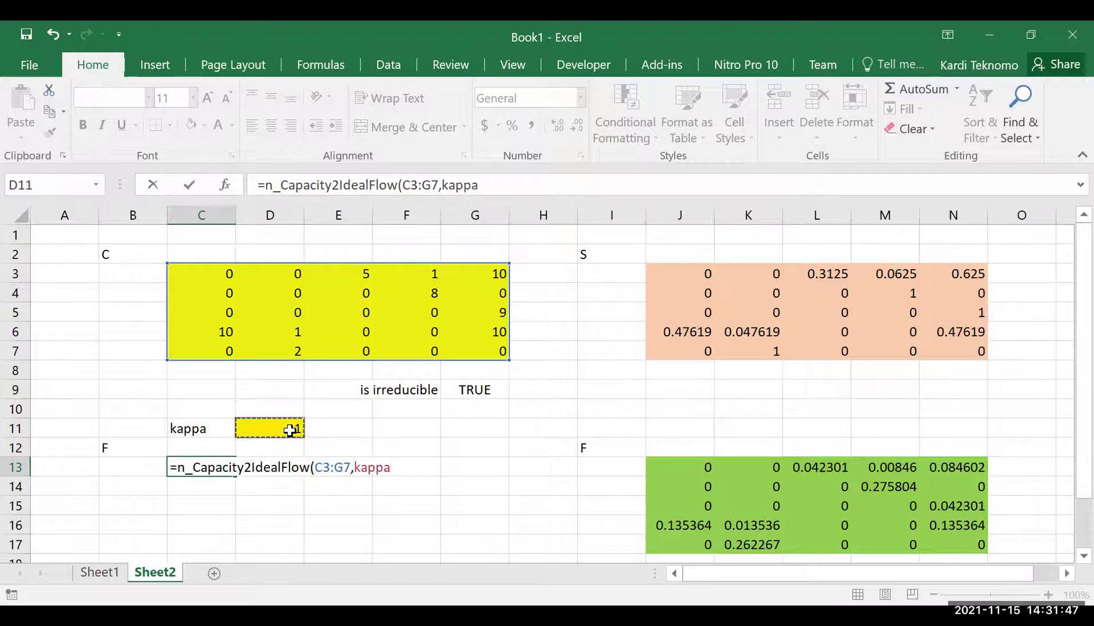
text())
key(Return)
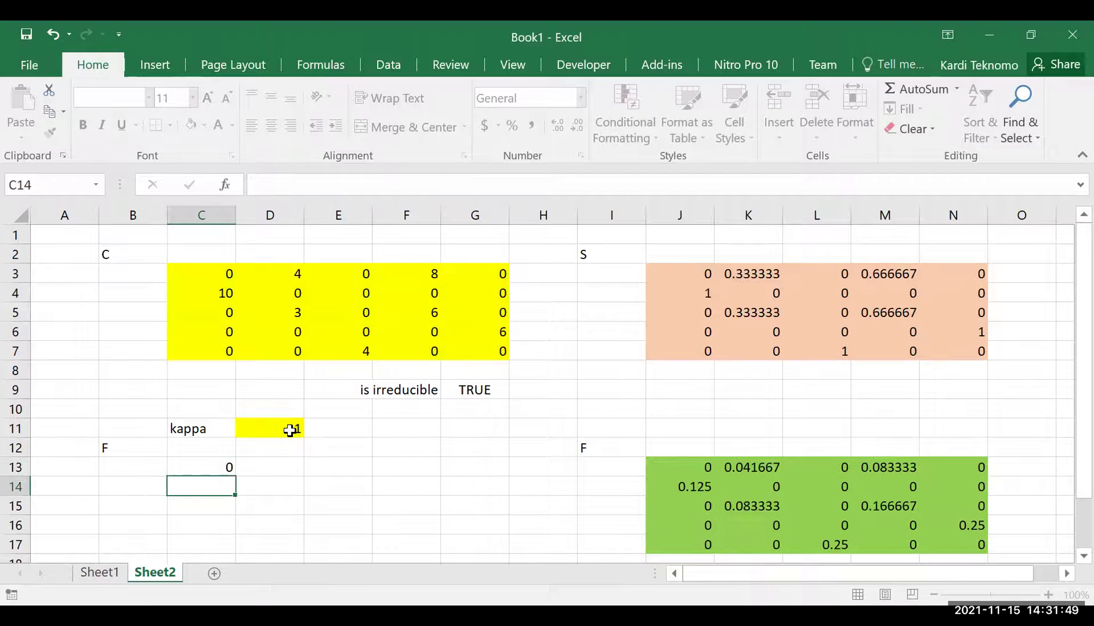
Step: Apply the n_Capacity2IdealFlow formula as an array formula across C13:G17 and fill that range with light green
key(Up)
key(shift+Right)
key(shift+Right)
key(shift+Right)
key(shift+Right)
key(shift+Down)
key(shift+Down)
key(shift+Down)
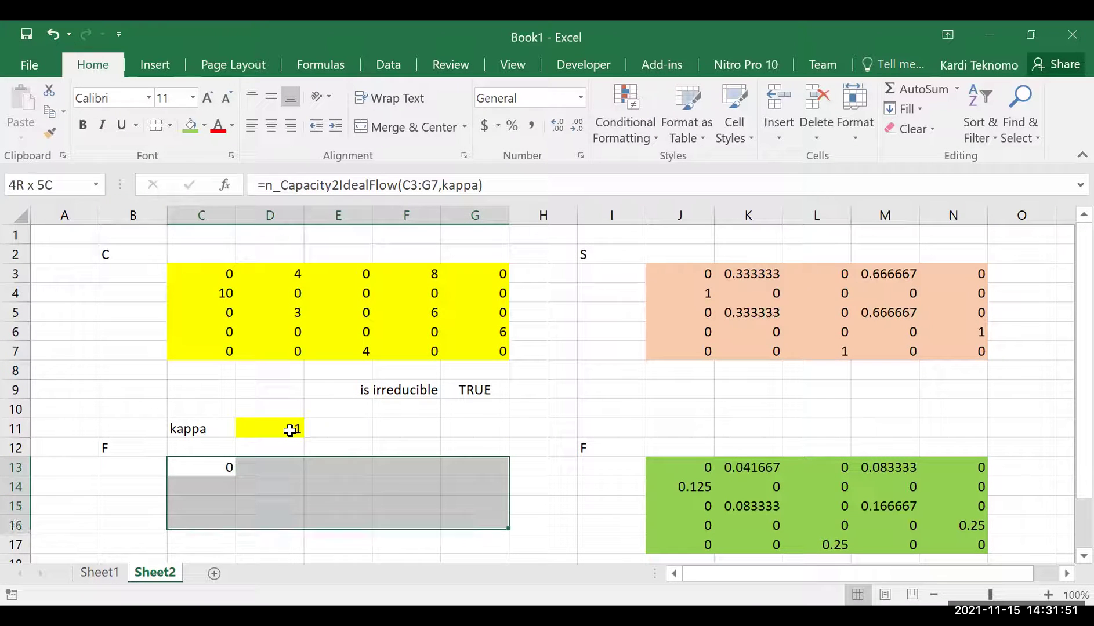
key(shift+Down)
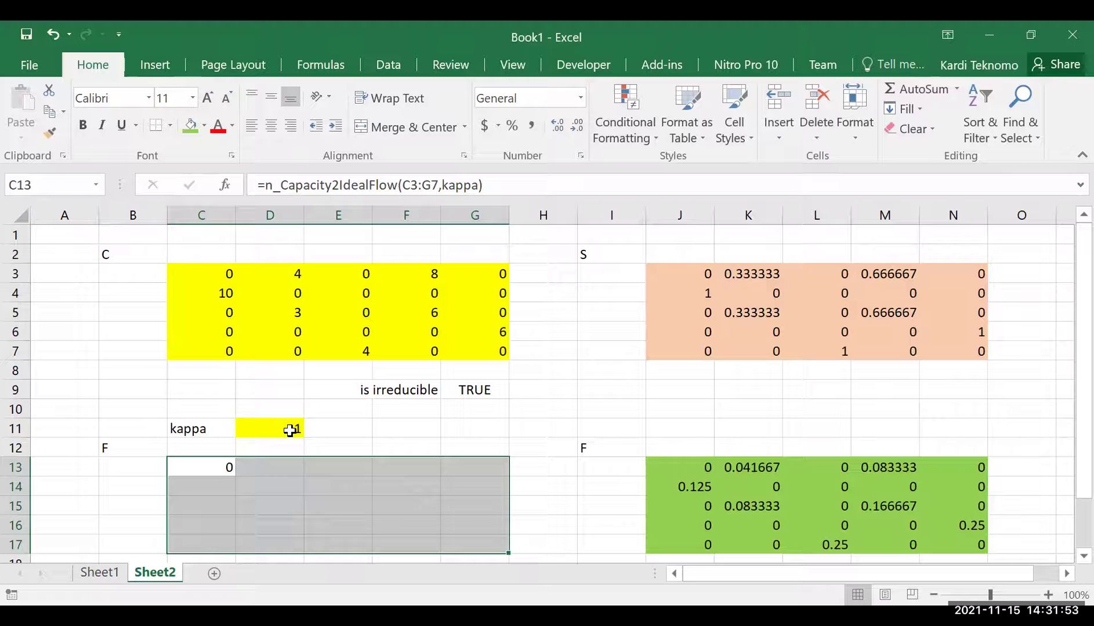
key(F2)
key(ctrl+shift+Return)
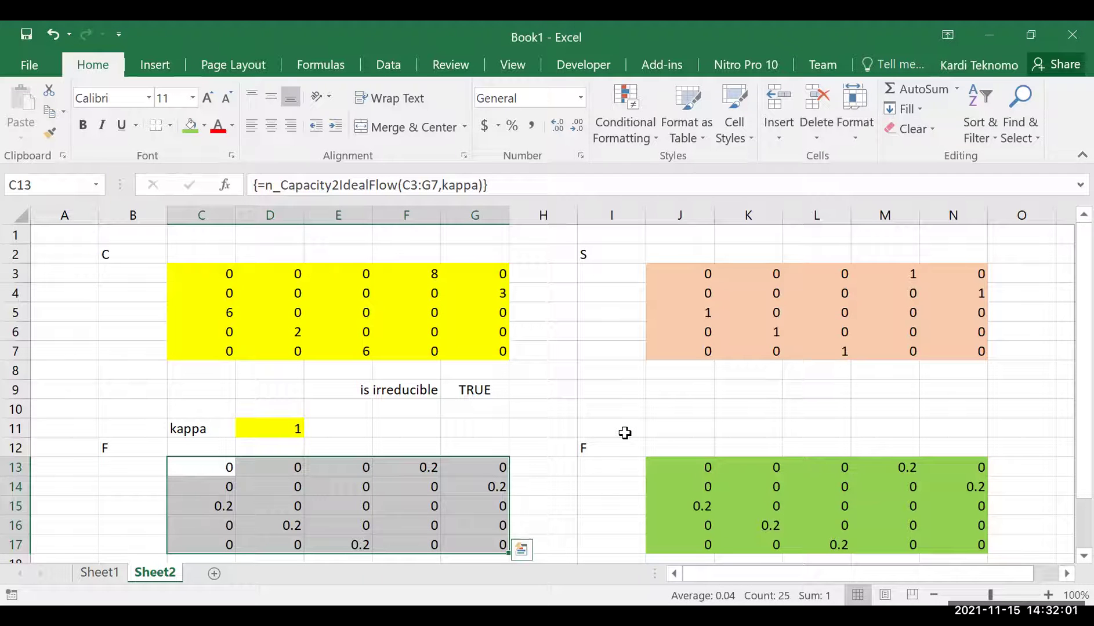
click(191, 125)
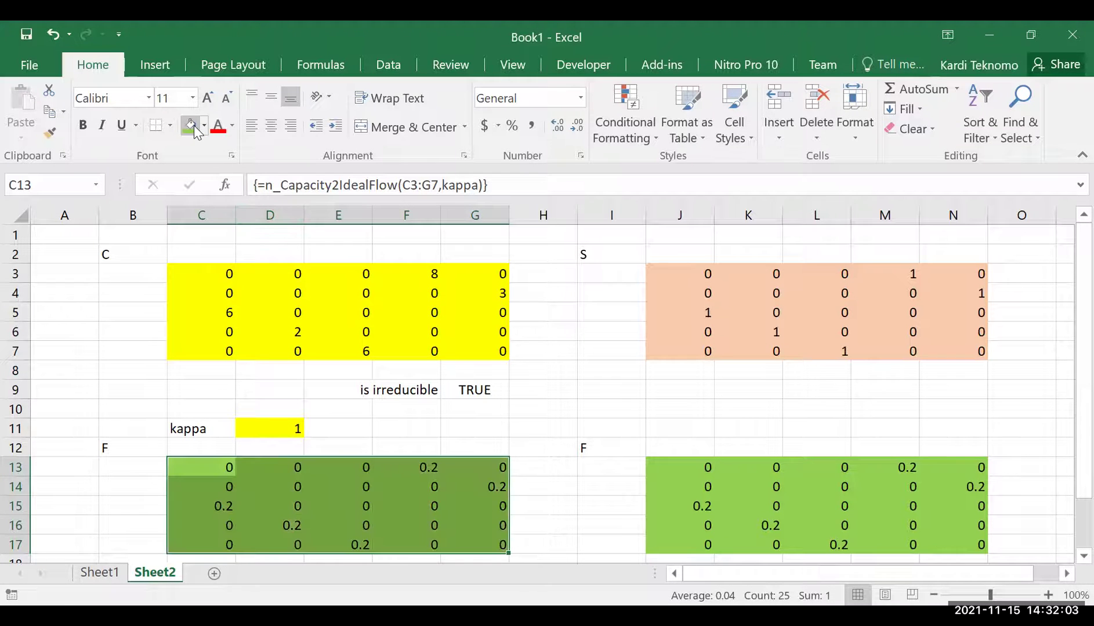
Step: Recalculate the sheet three times to compare the two ideal flow matrices for new random capacity matrices
click(530, 401)
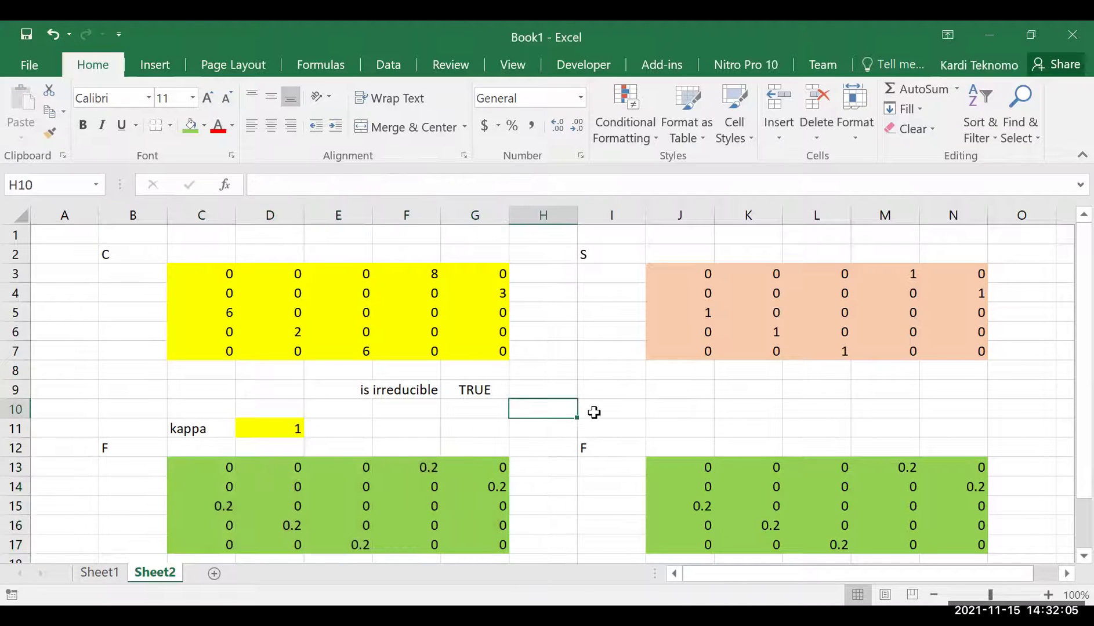
key(F9)
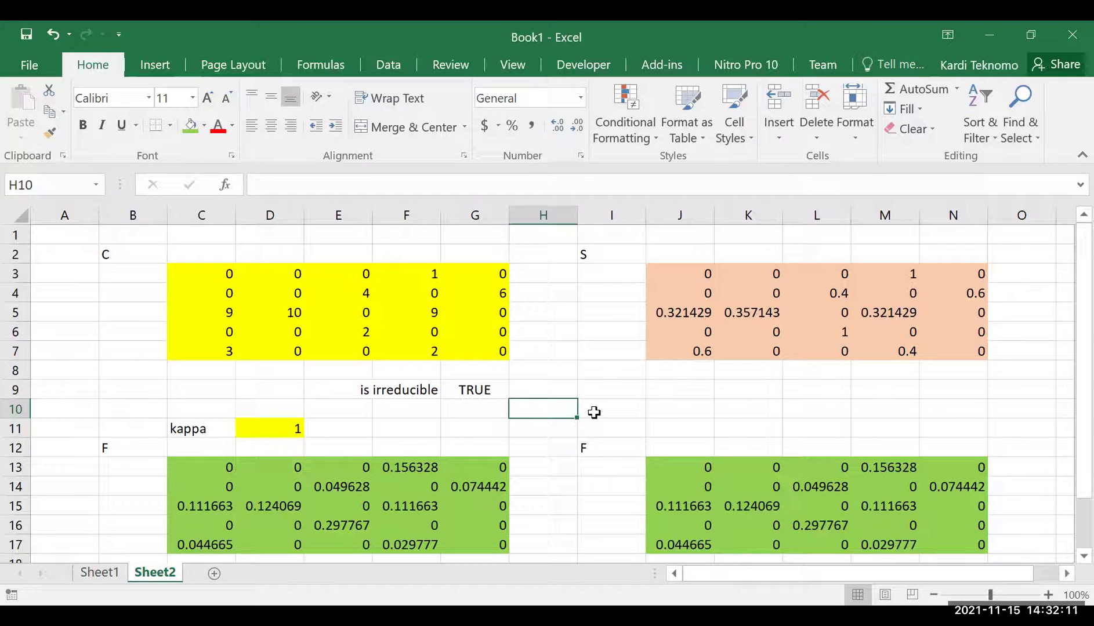
key(F9)
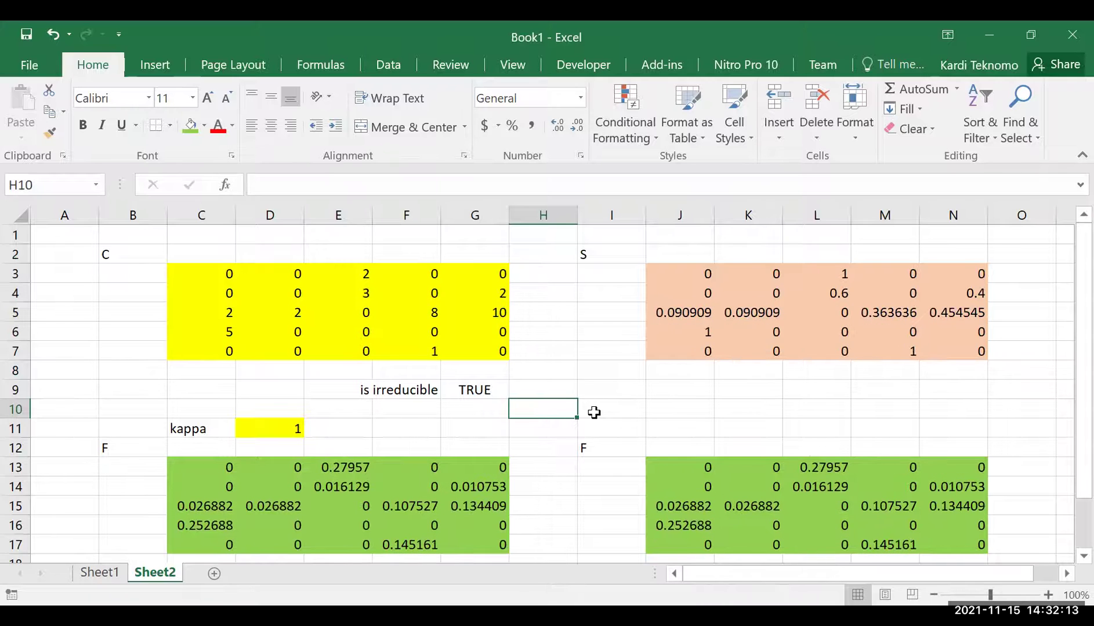
key(F9)
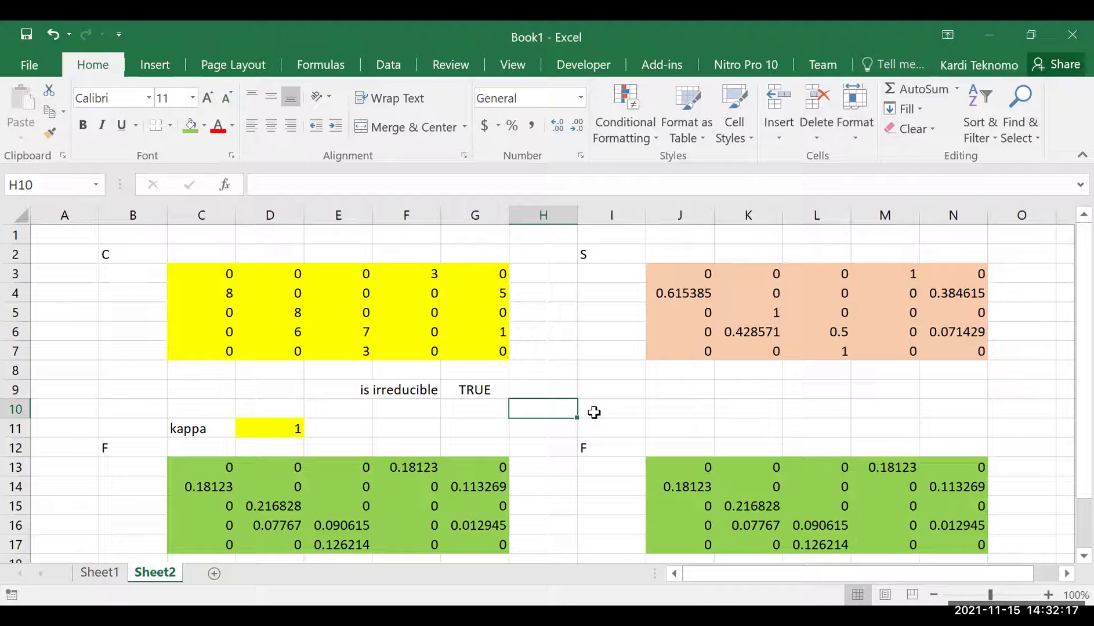
Step: Format the ideal flow matrix in C13:G17 as fractions with up to three digits
drag(202, 468, 338, 546)
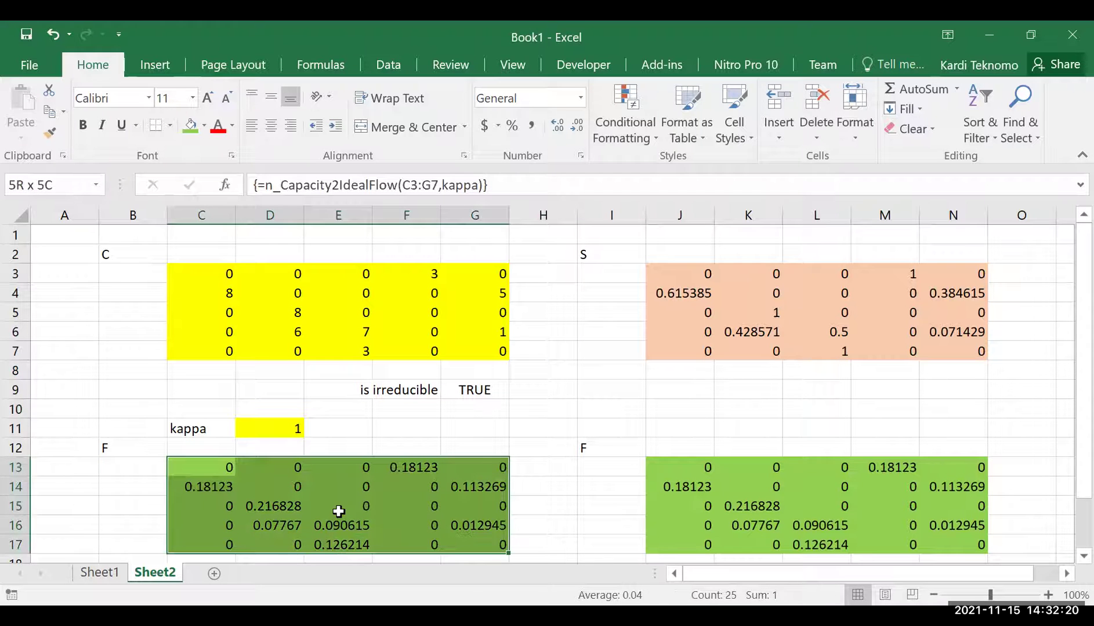
click(583, 100)
click(558, 432)
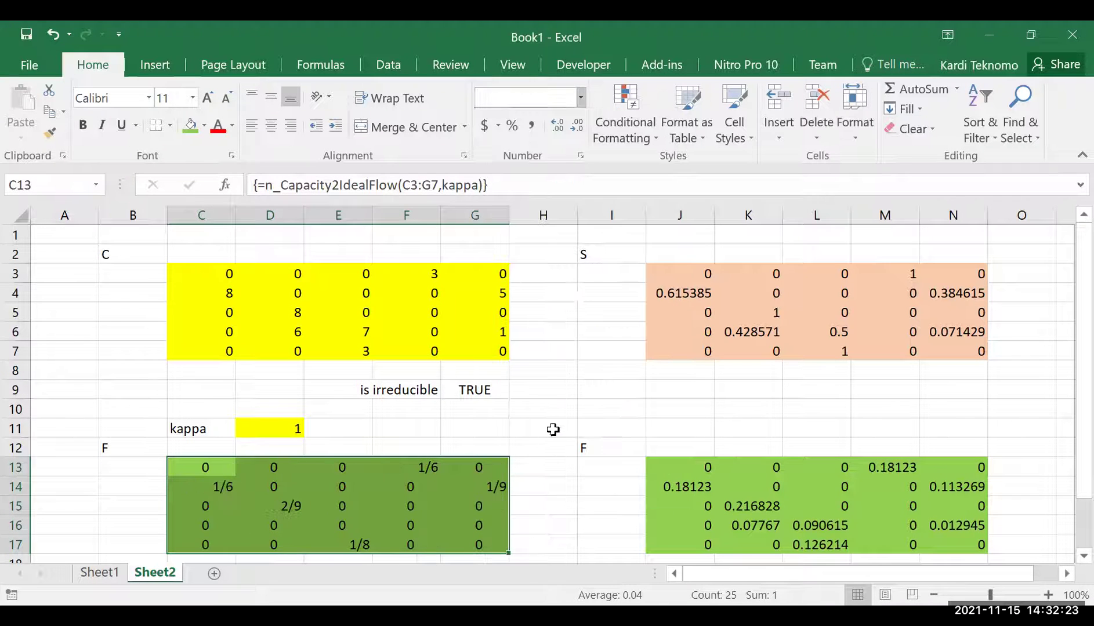
click(581, 97)
key(Escape)
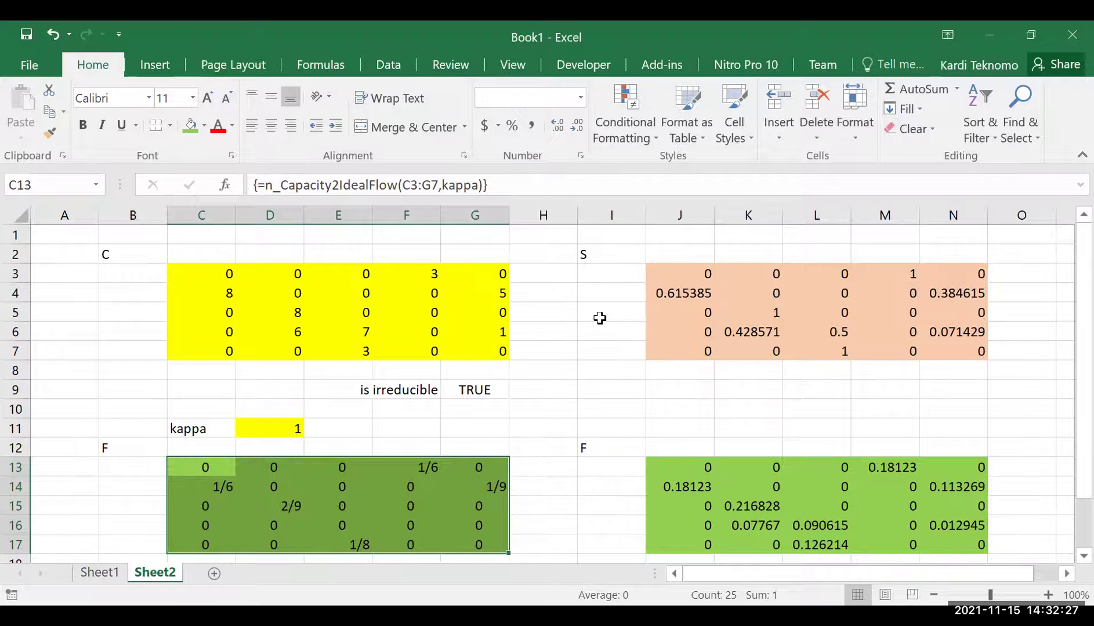
key(ctrl+1)
click(694, 252)
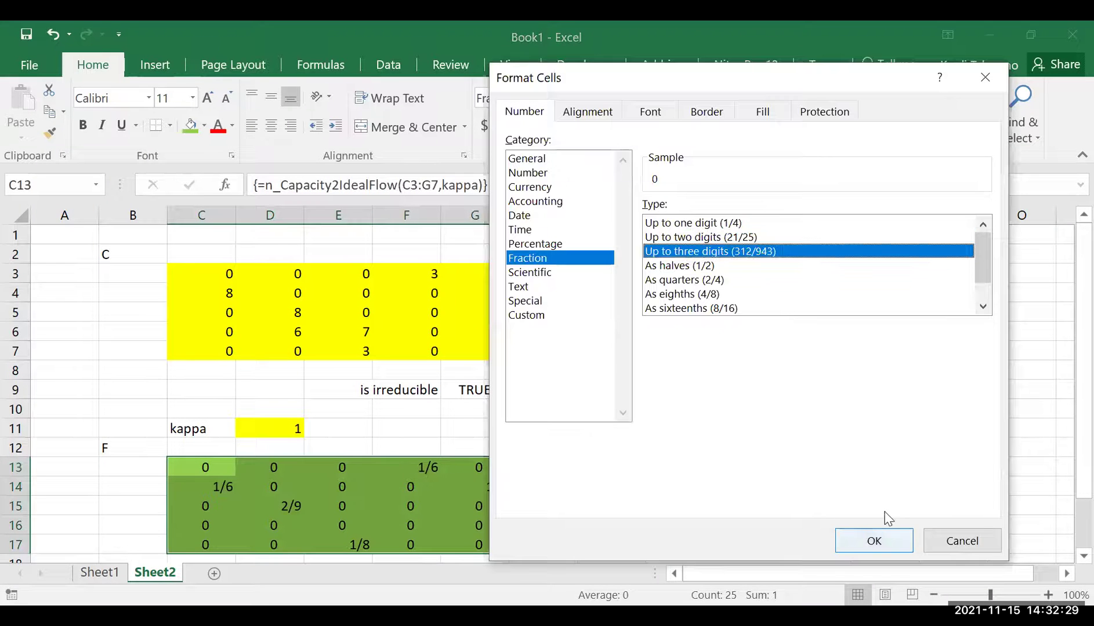
click(876, 541)
Step: Format the ideal flow matrix in J13:N17 as fractions with up to three digits and recalculate the sheet
drag(705, 468, 957, 545)
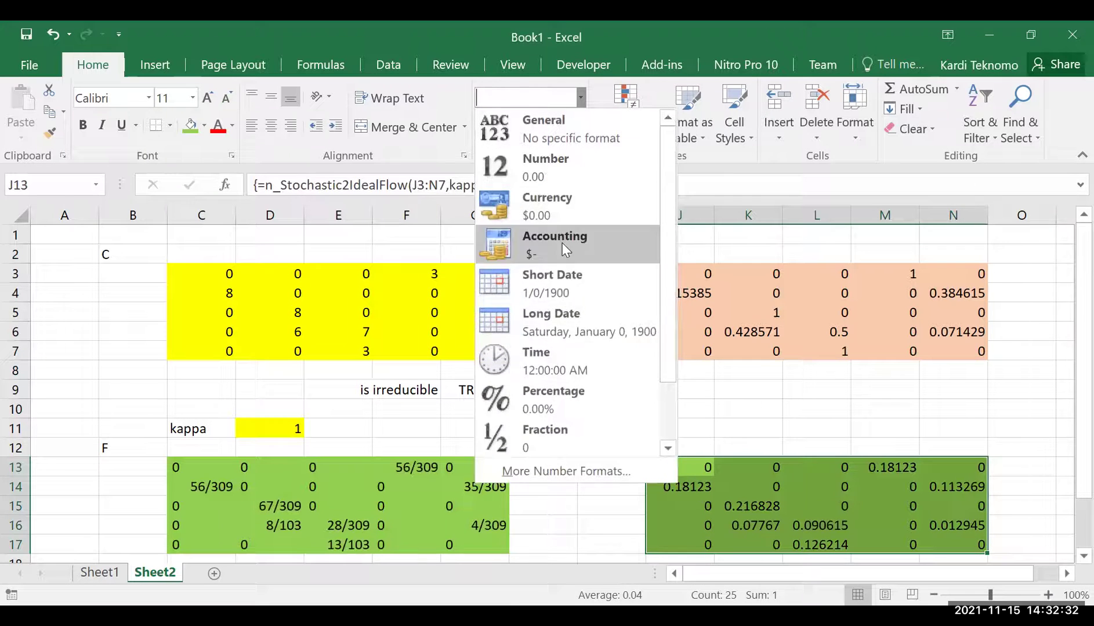
click(540, 471)
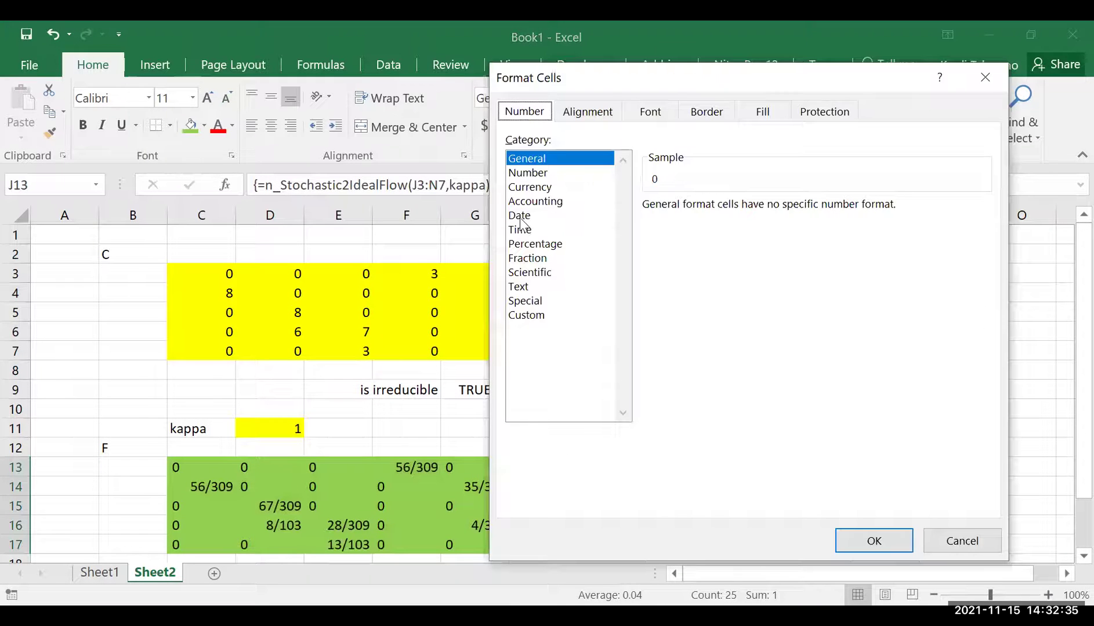
click(537, 261)
click(724, 251)
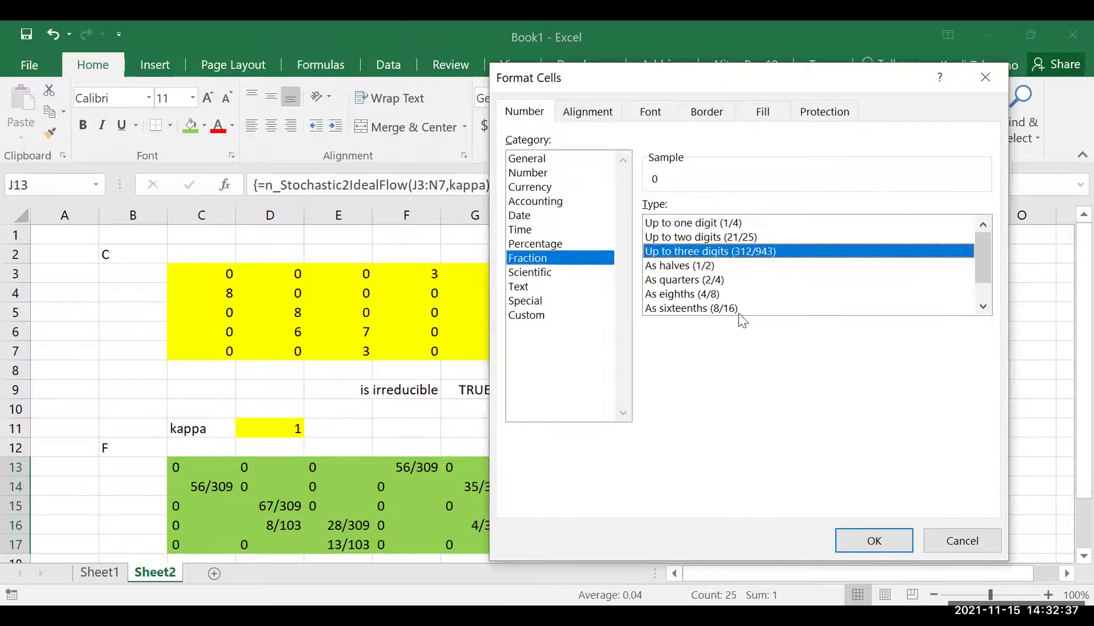
click(872, 540)
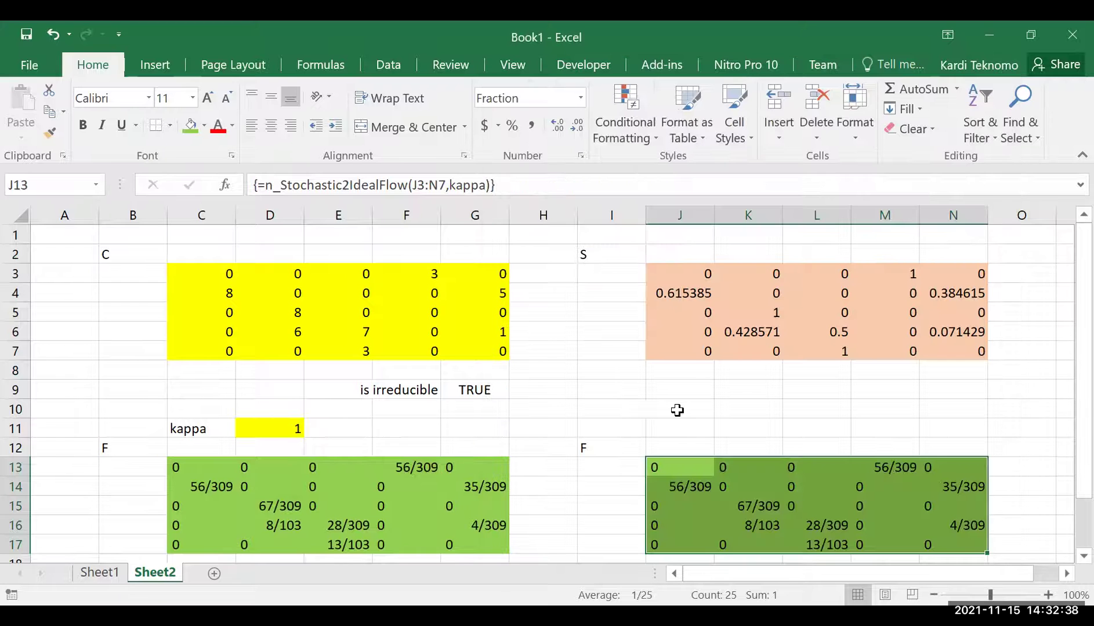
click(638, 410)
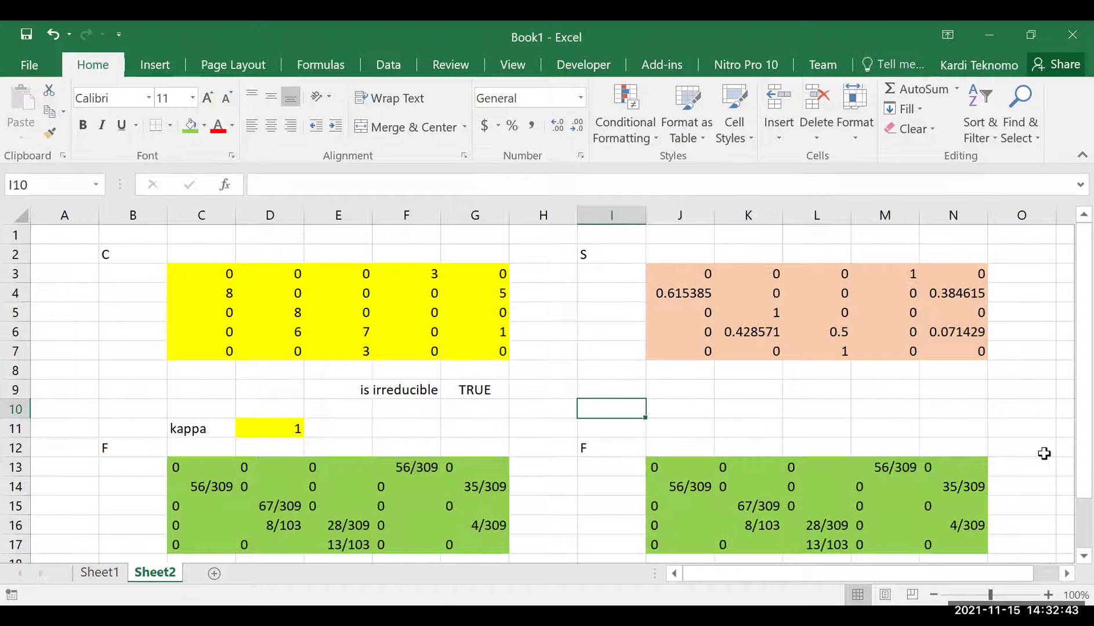
key(F9)
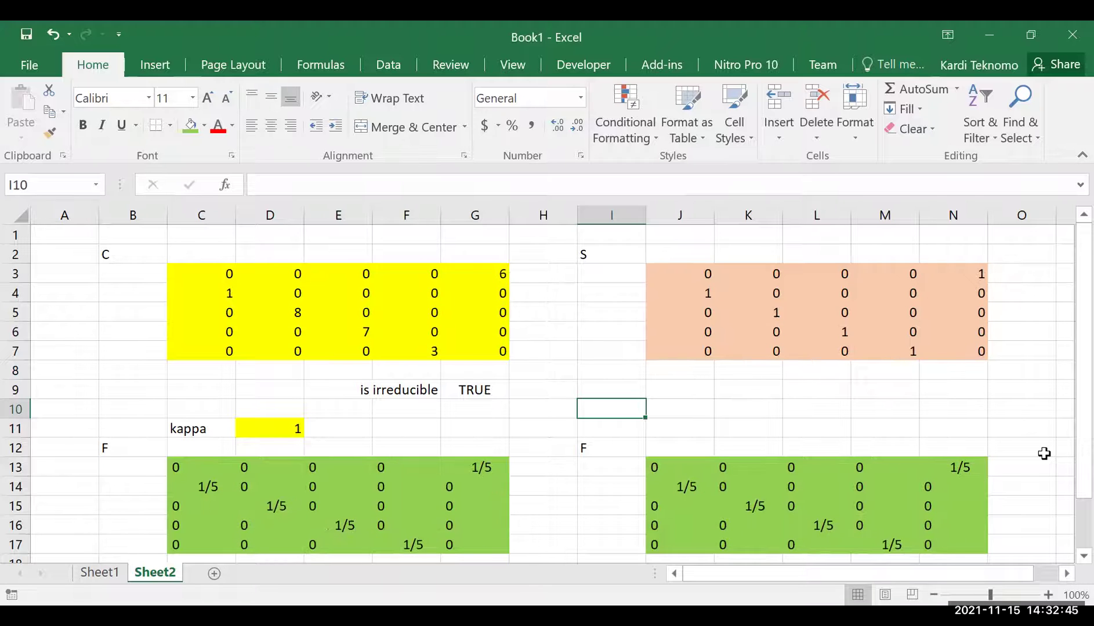
Step: Recalculate the sheet for a new random capacity matrix and set kappa in D11 to 238
key(F9)
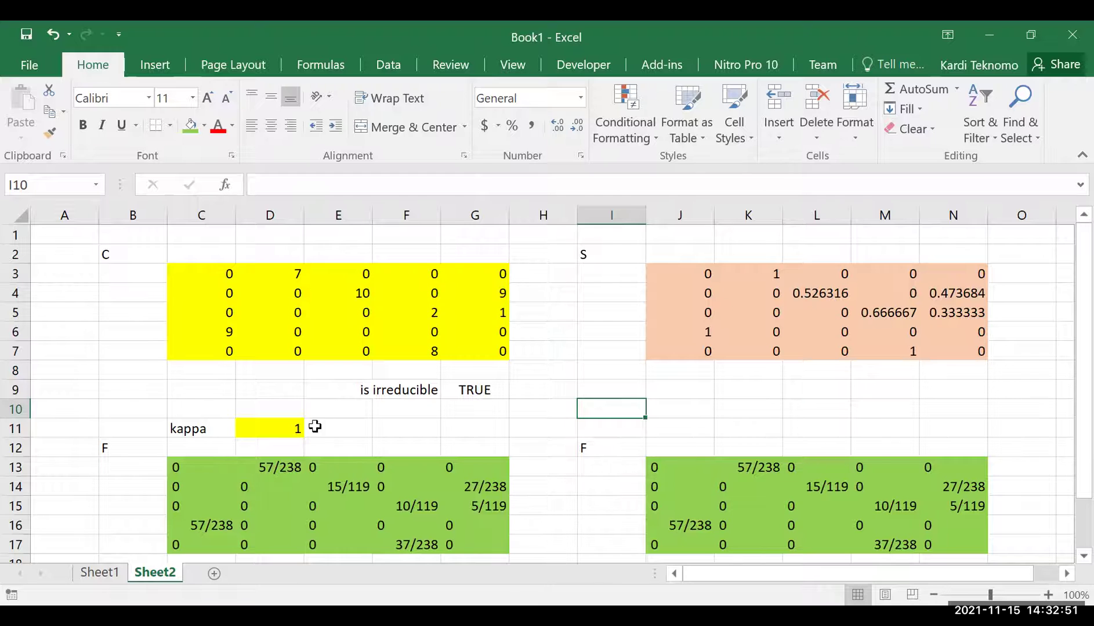
click(284, 427)
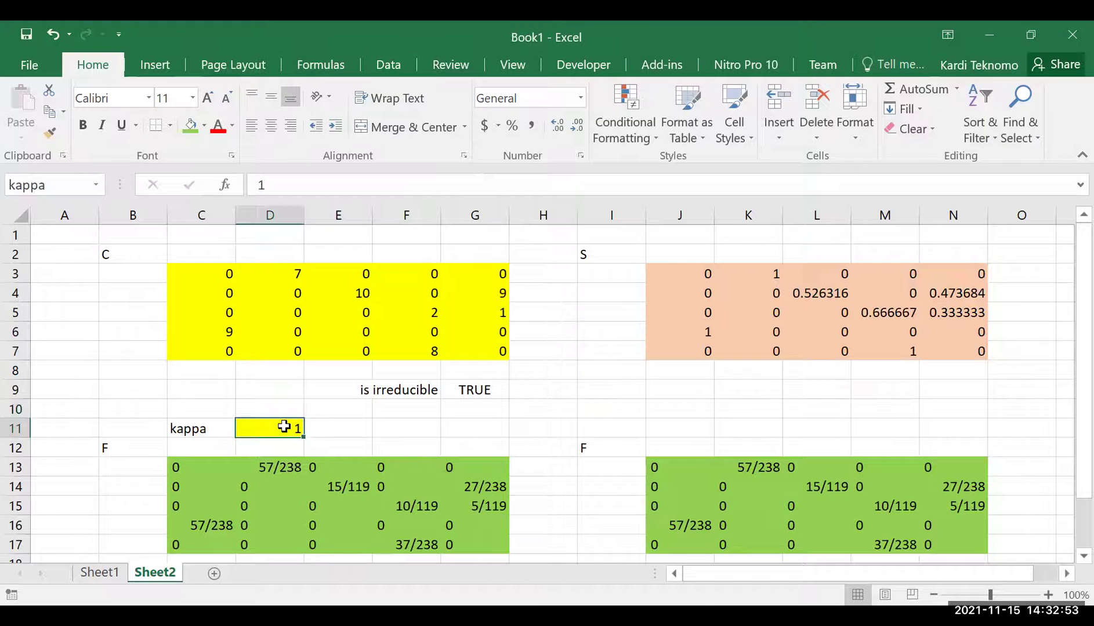
text(238)
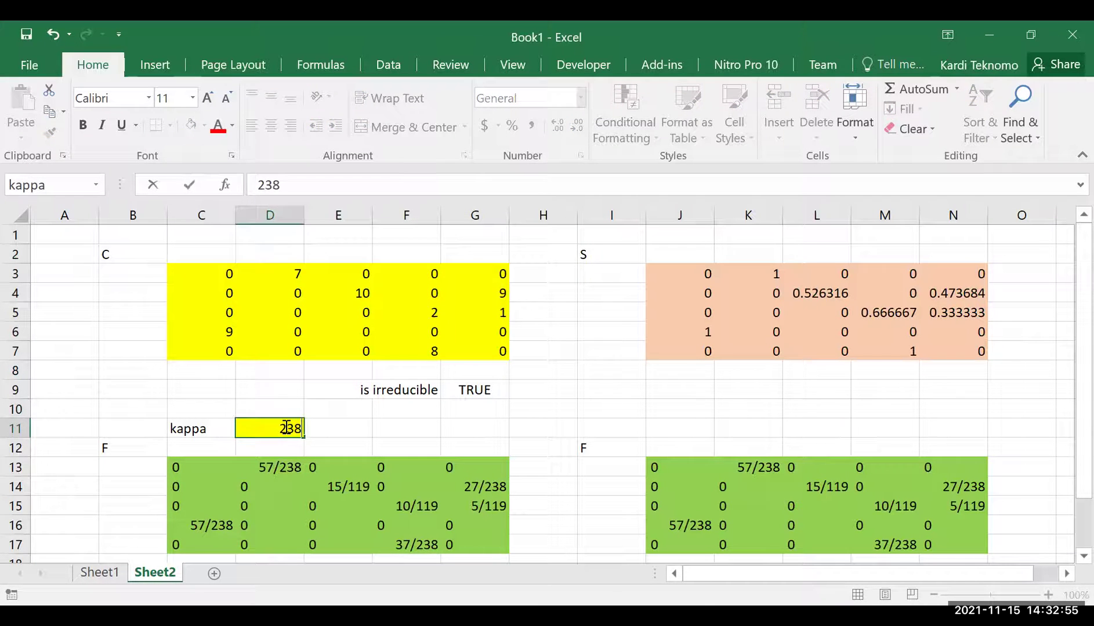
key(Return)
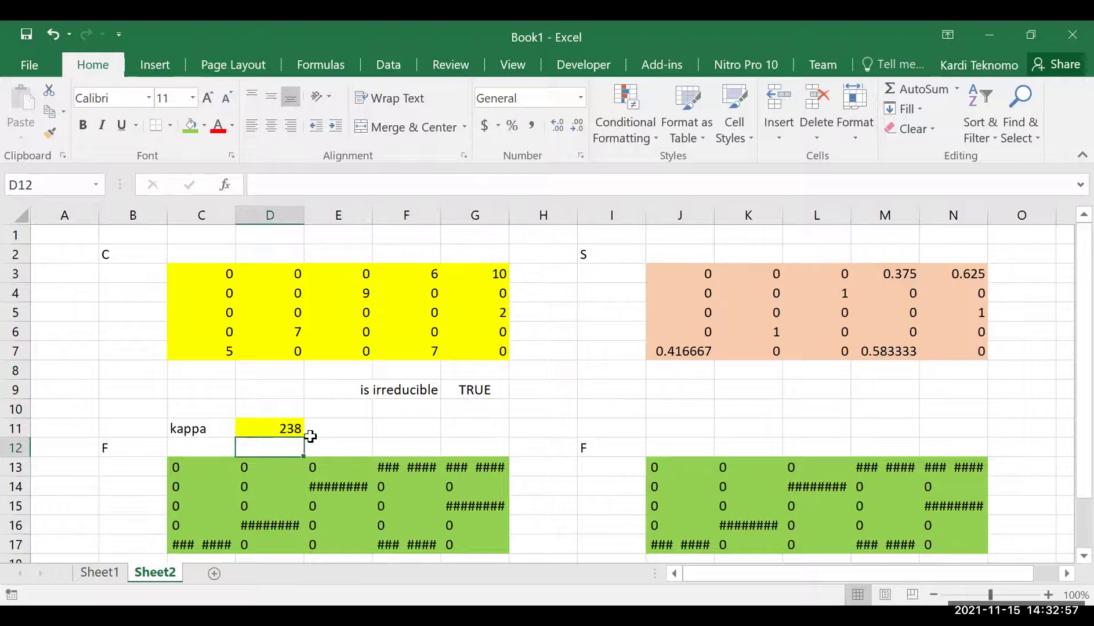
Step: Set the width of columns C through G, covering the ideal flow matrix in C13:G17, to 9
click(203, 472)
drag(203, 473, 505, 548)
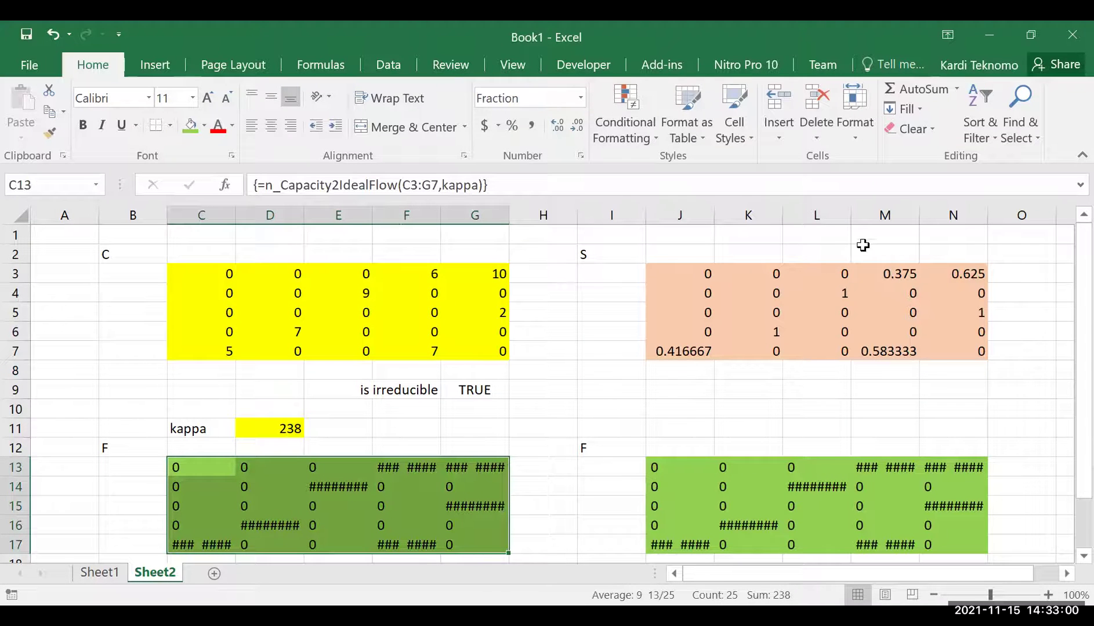
click(844, 128)
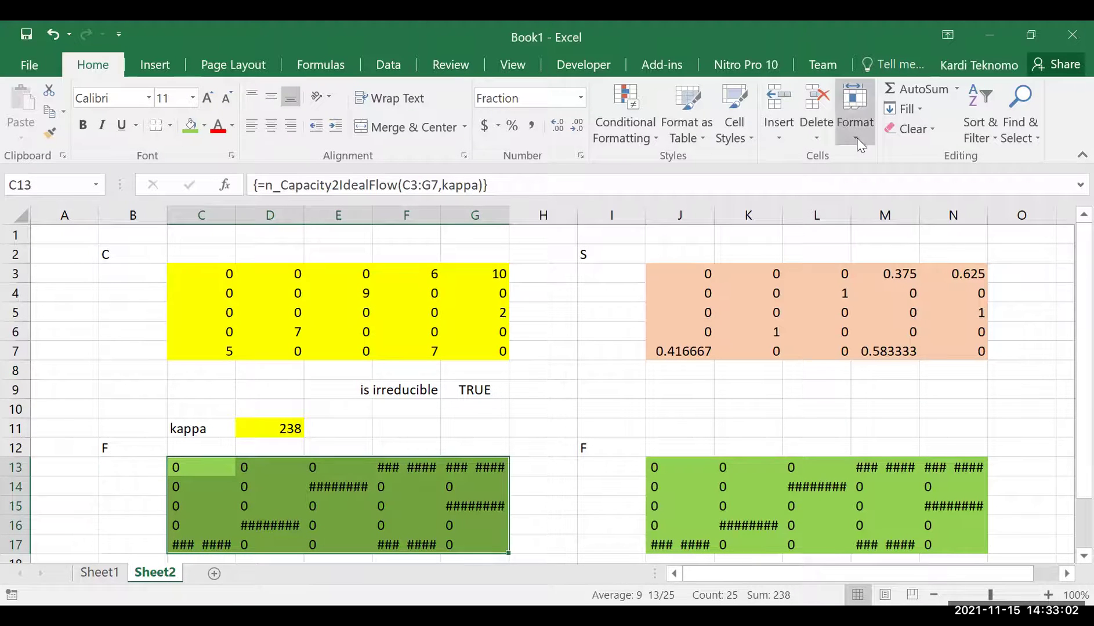
click(894, 239)
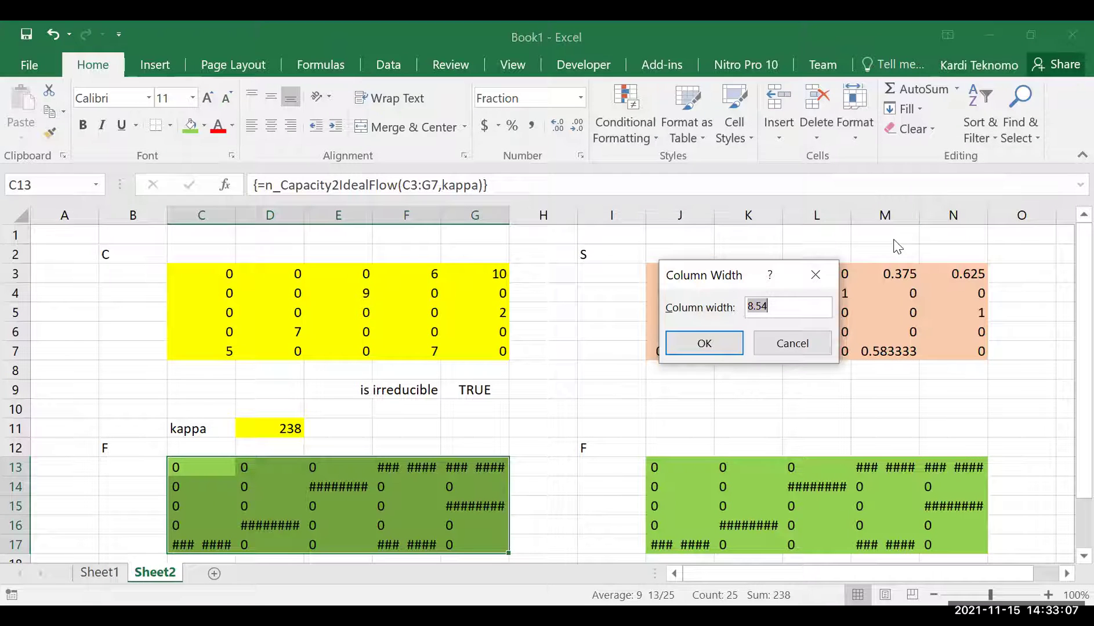
text(9)
key(Return)
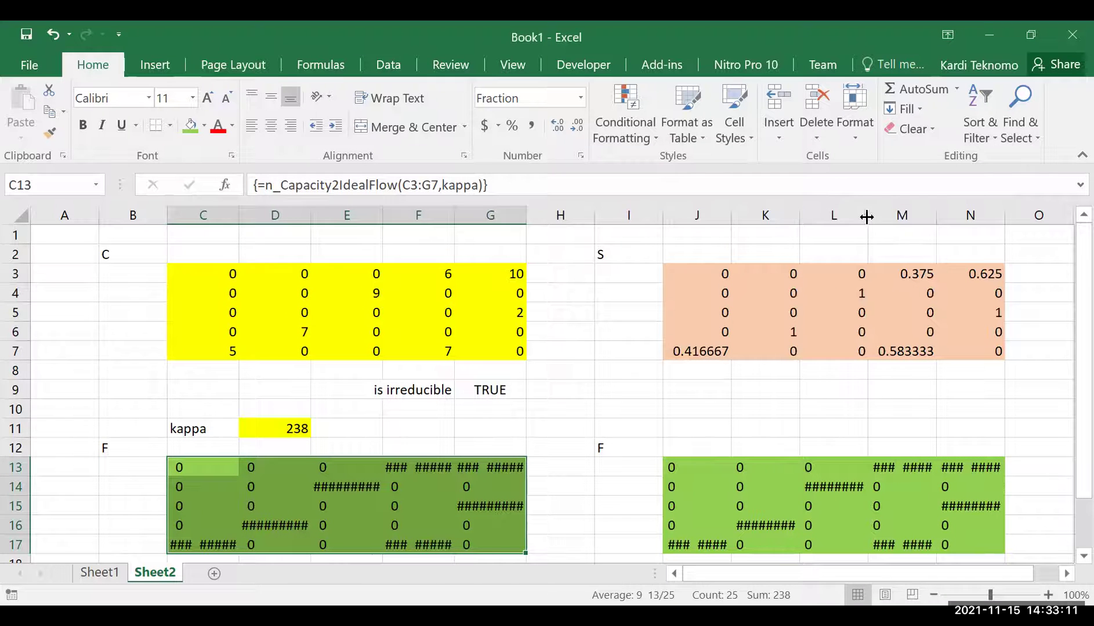
Step: Autofit the column widths to the contents of both ideal flow matrices, C13:G17 and J13:N17
click(855, 122)
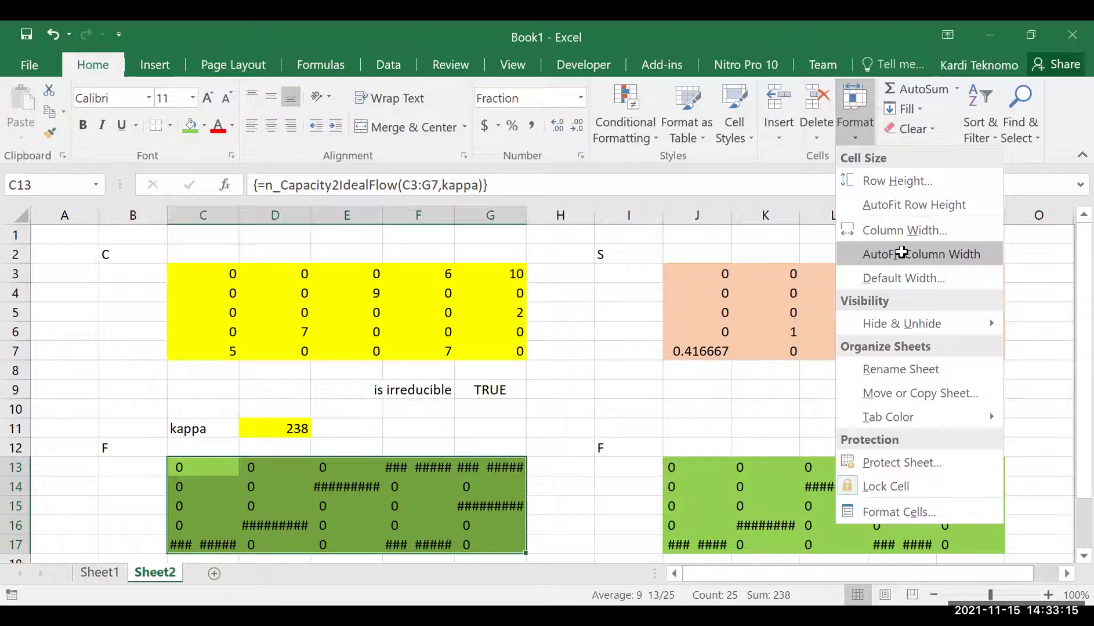
click(902, 257)
drag(697, 461, 986, 545)
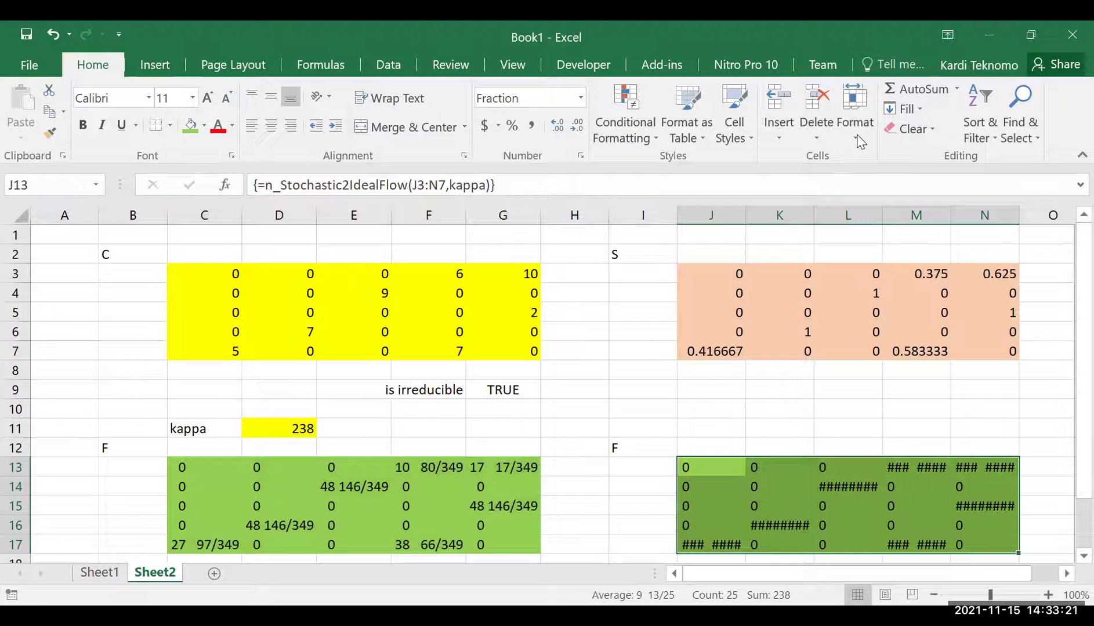
key(alt+h)
key(o)
key(i)
click(640, 406)
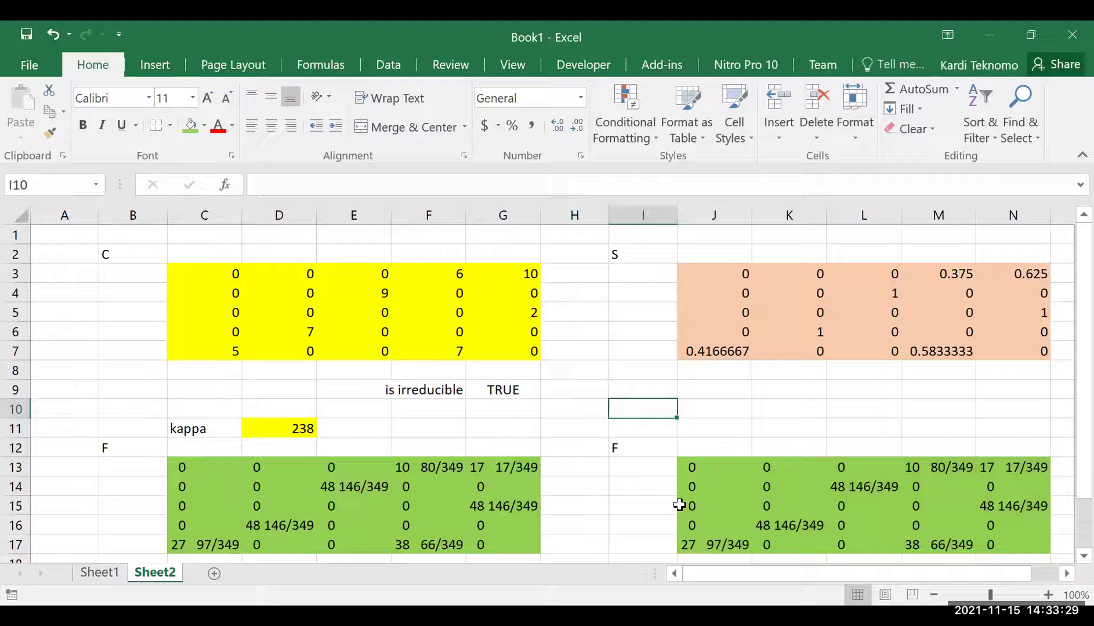
Step: Check the formulas of matrices C and S, and enter the label G in cell B19 below the first ideal flow matrix
click(192, 269)
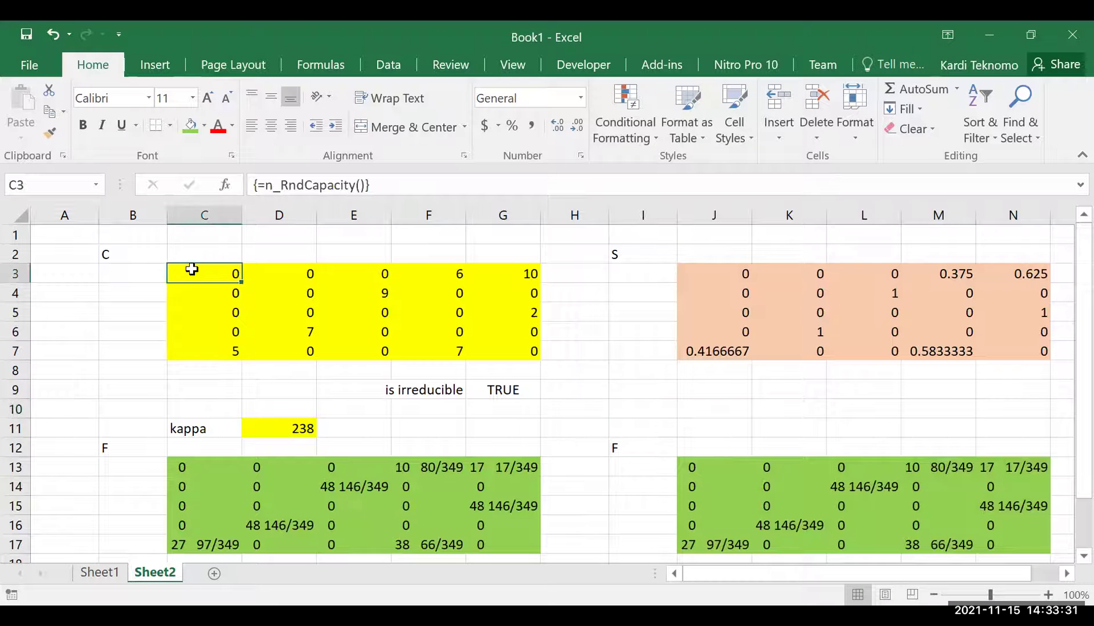
click(699, 275)
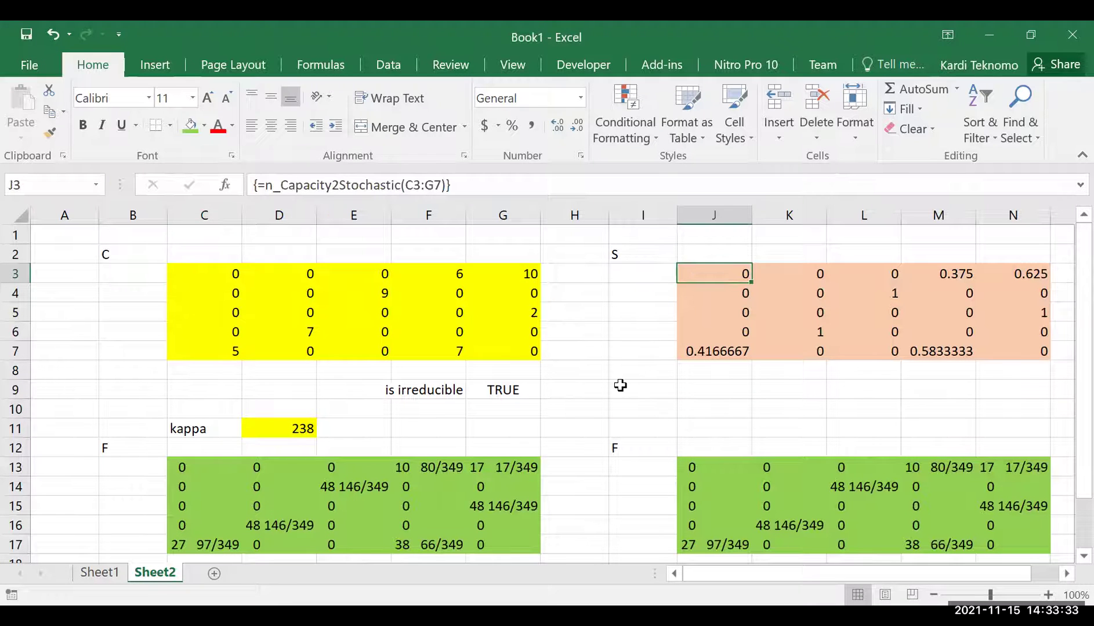
scroll(559, 428, down, 2)
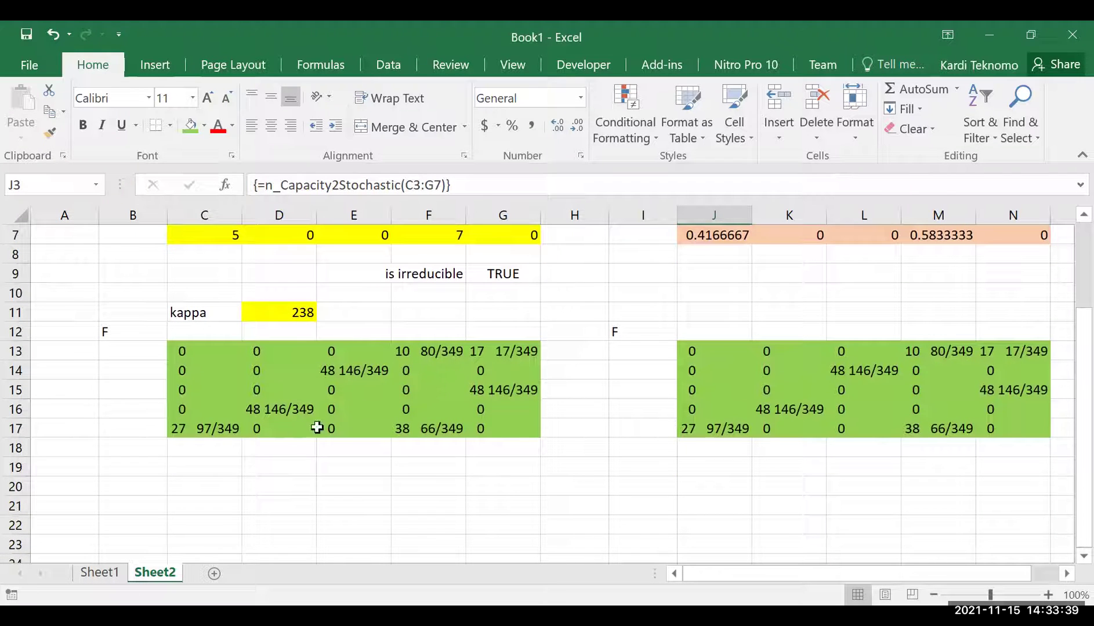
click(133, 468)
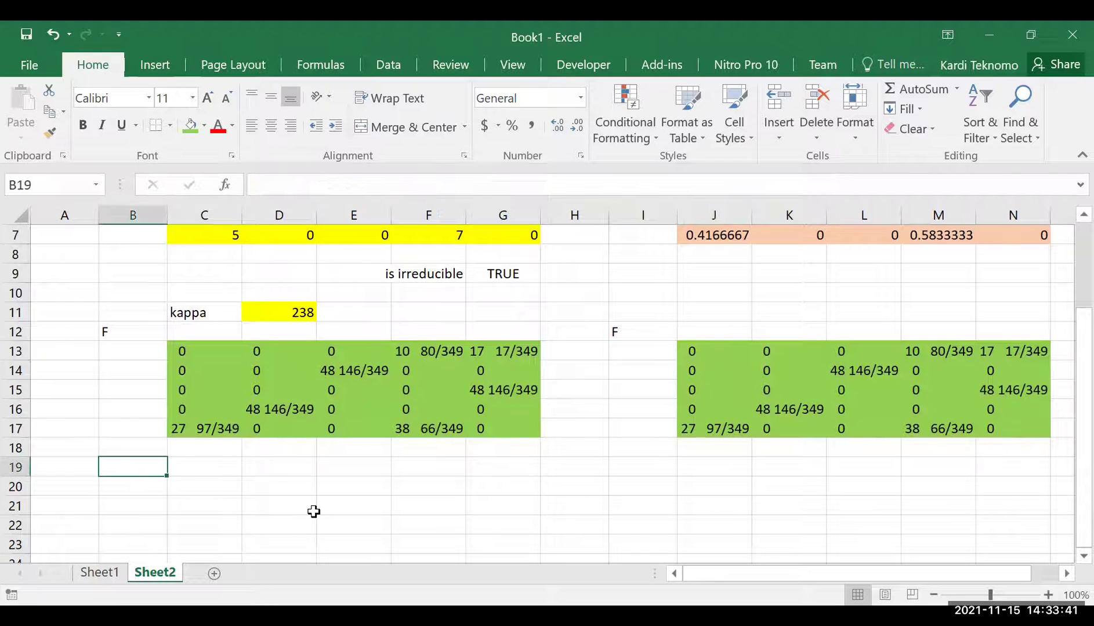
text(G)
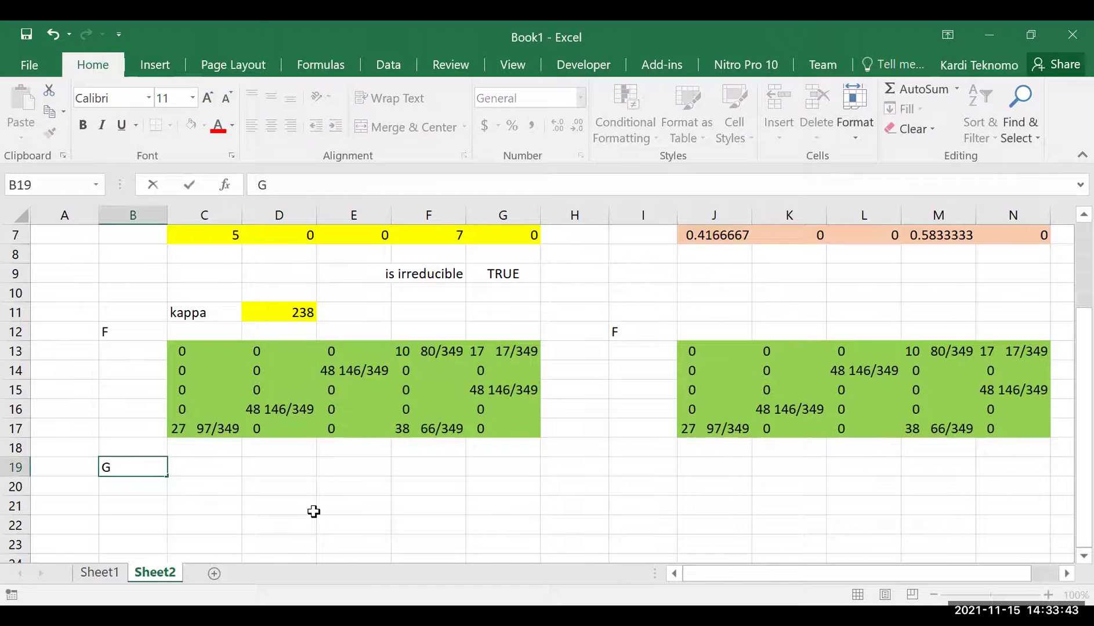
key(Return)
key(Up)
key(Right)
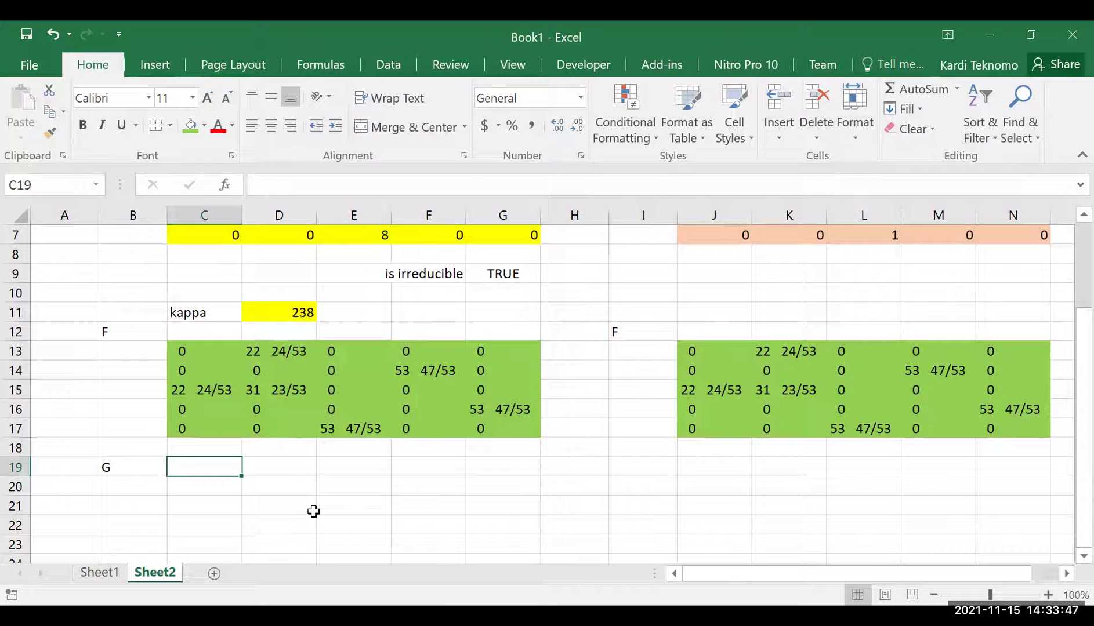
Step: Enter the formula =n_HadamardDivision(C13:G17,C3:G7) in C20 to divide ideal flow matrix F by capacity matrix C
key(Down)
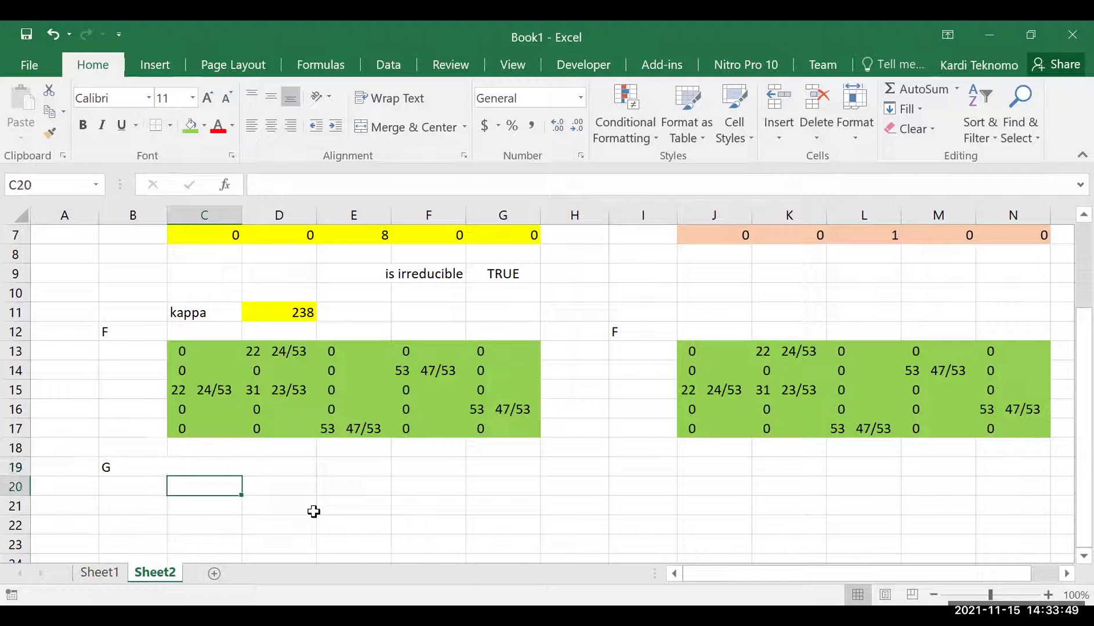
text(=)
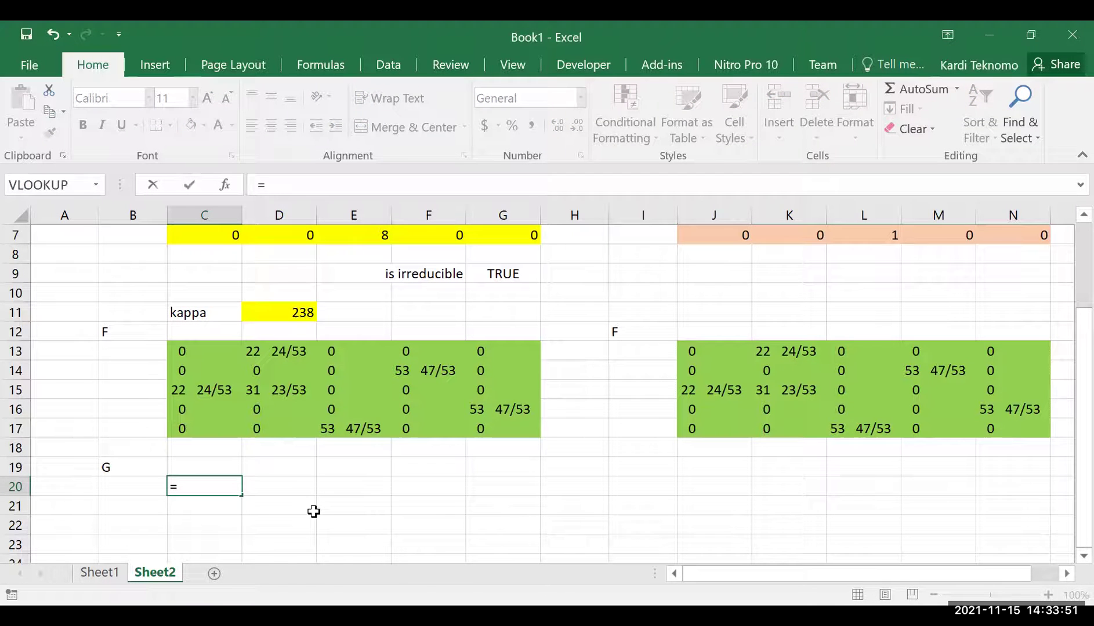
text(n_h)
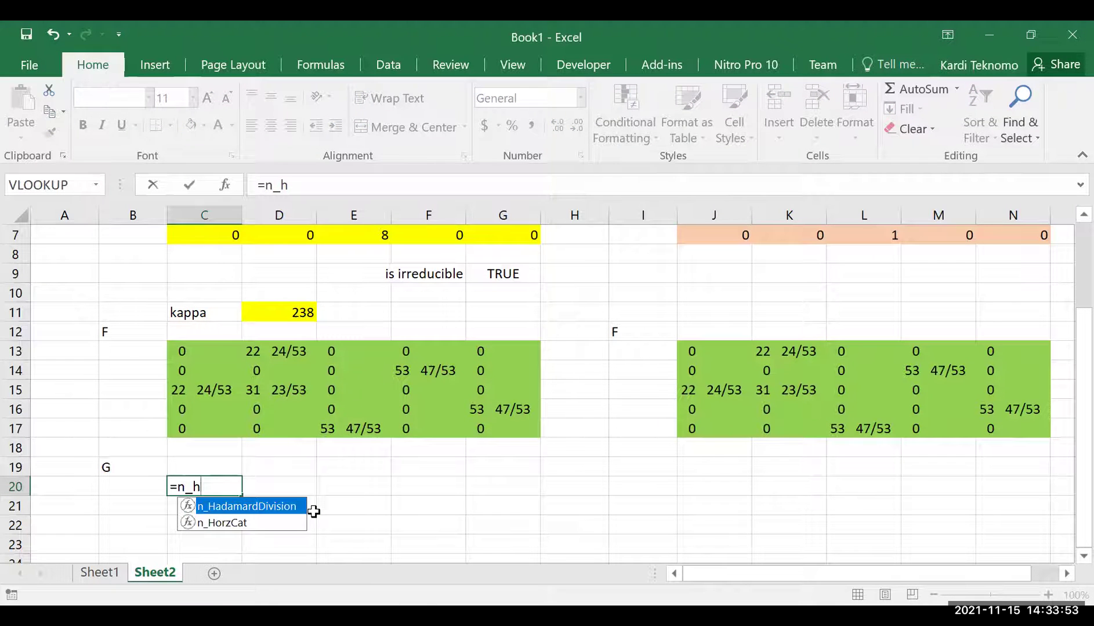
key(Tab)
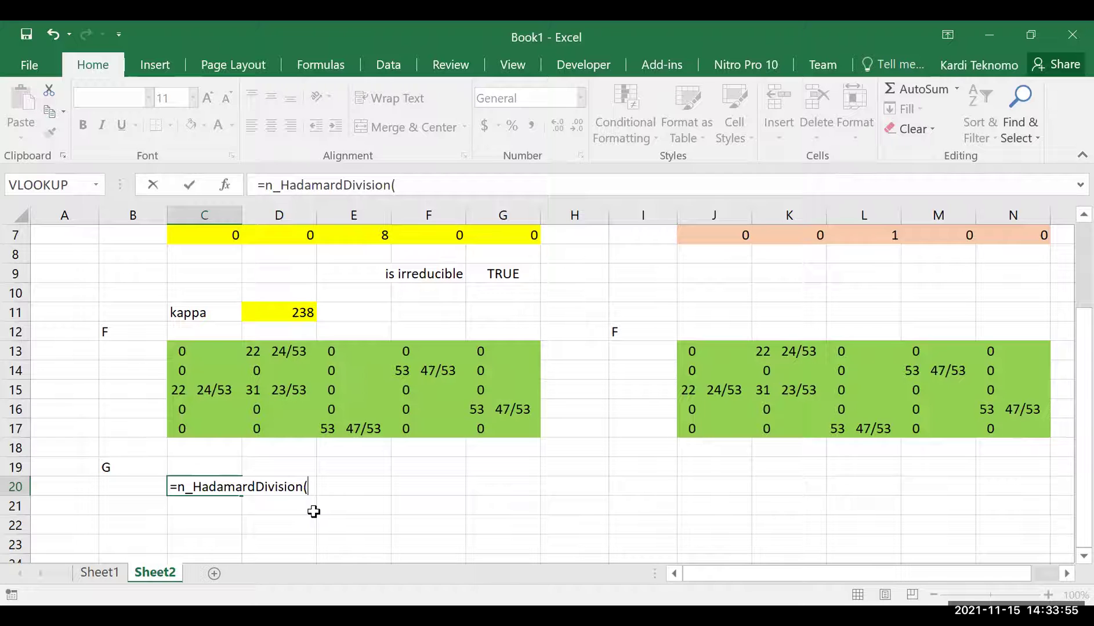
click(186, 355)
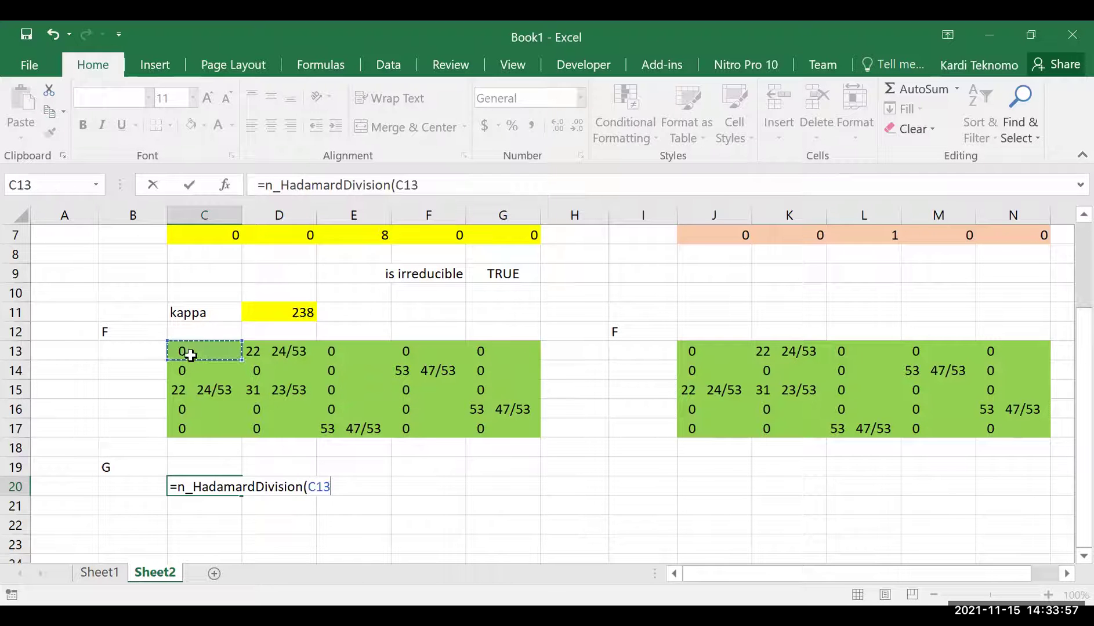
drag(202, 359, 483, 441)
text(,)
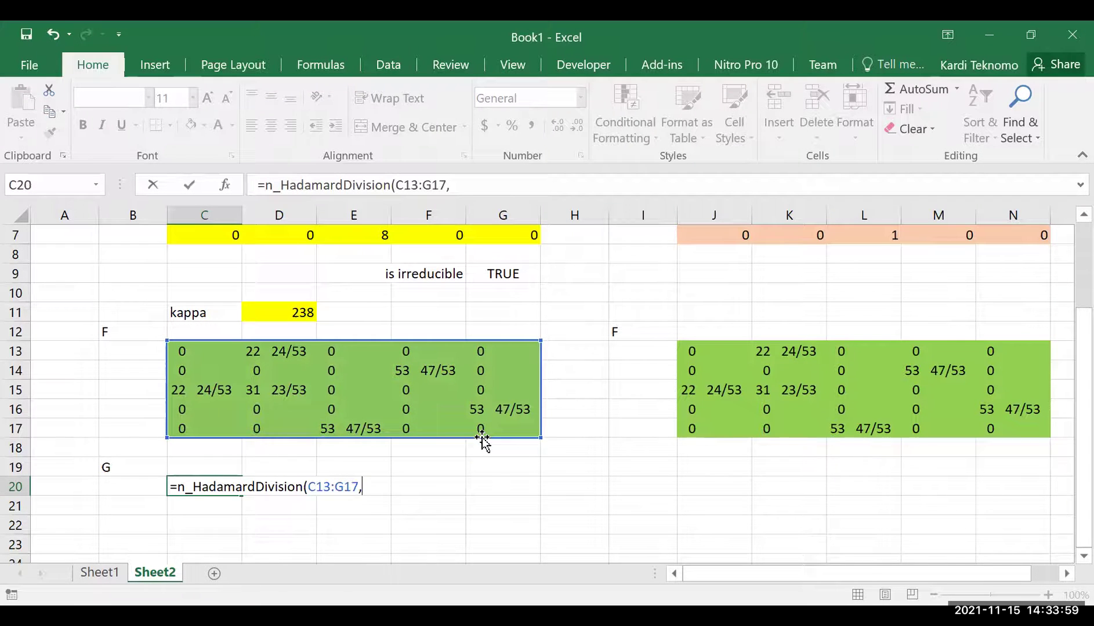
scroll(462, 442, up, 2)
click(201, 273)
drag(260, 284, 498, 350)
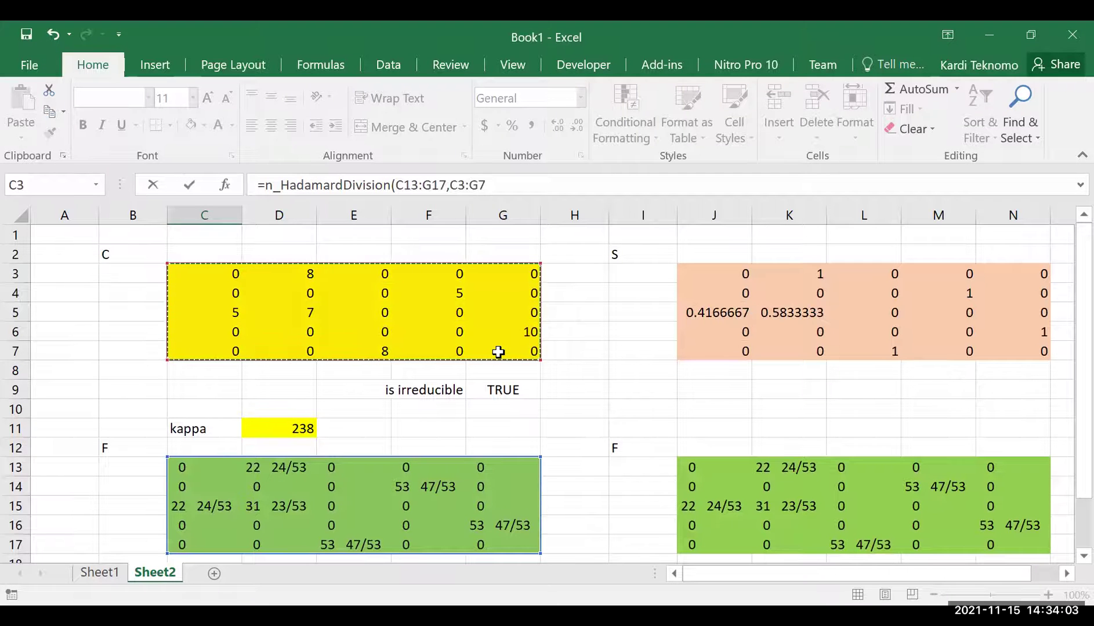
key(Return)
key(Up)
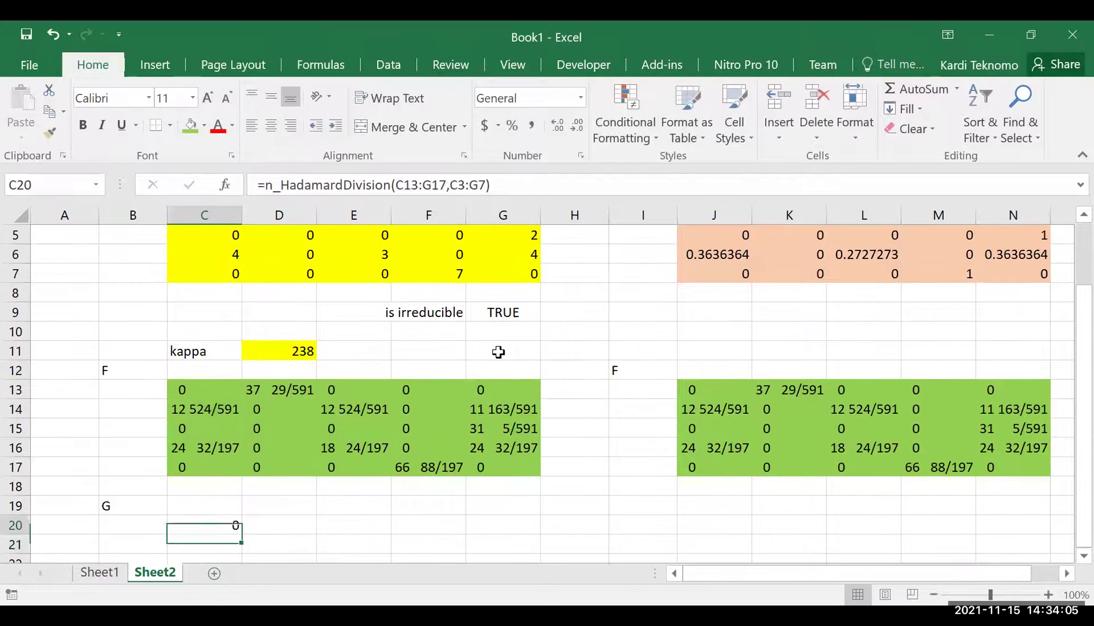
Step: Apply the n_HadamardDivision formula in C20 as an array formula across C20:G24
key(shift+Right)
key(shift+Right)
key(shift+Right)
key(shift+Right)
key(shift+Down)
key(shift+Down)
key(shift+Down)
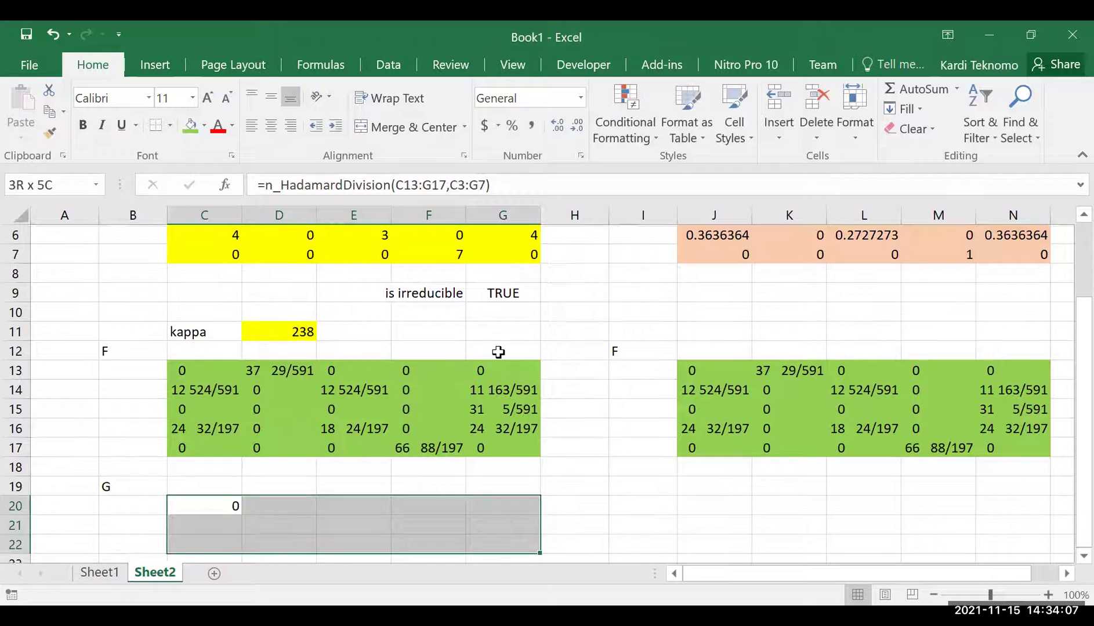
key(shift+Down)
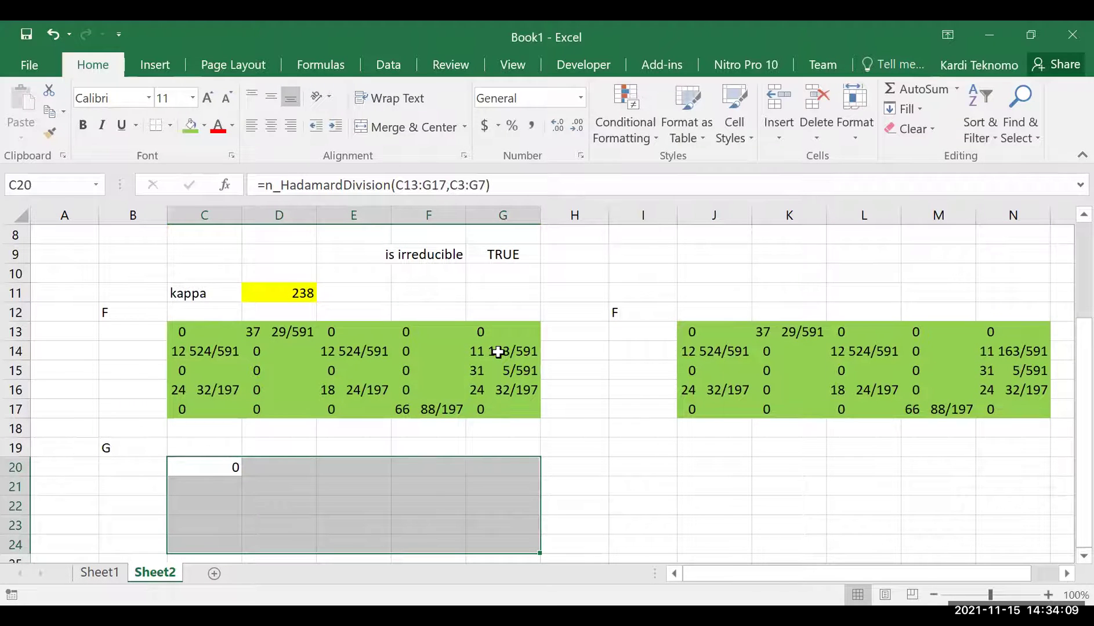
key(F2)
key(ctrl+shift+Return)
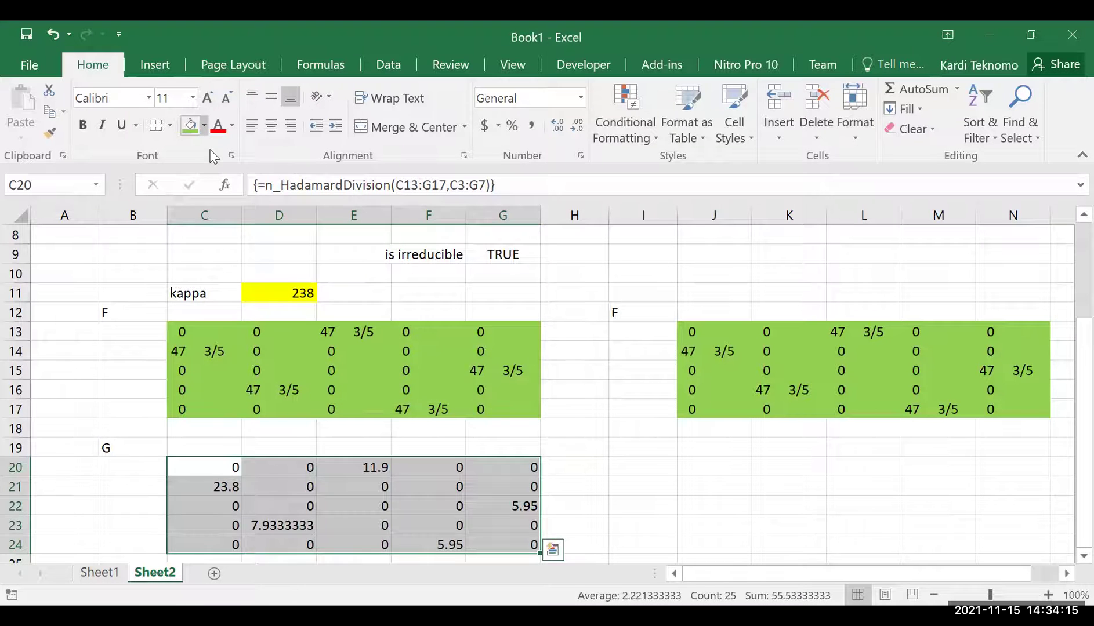
Step: Fill the G matrix in C20:G24 with light blue and check its array formula
click(204, 126)
click(281, 271)
drag(417, 467, 588, 463)
click(588, 462)
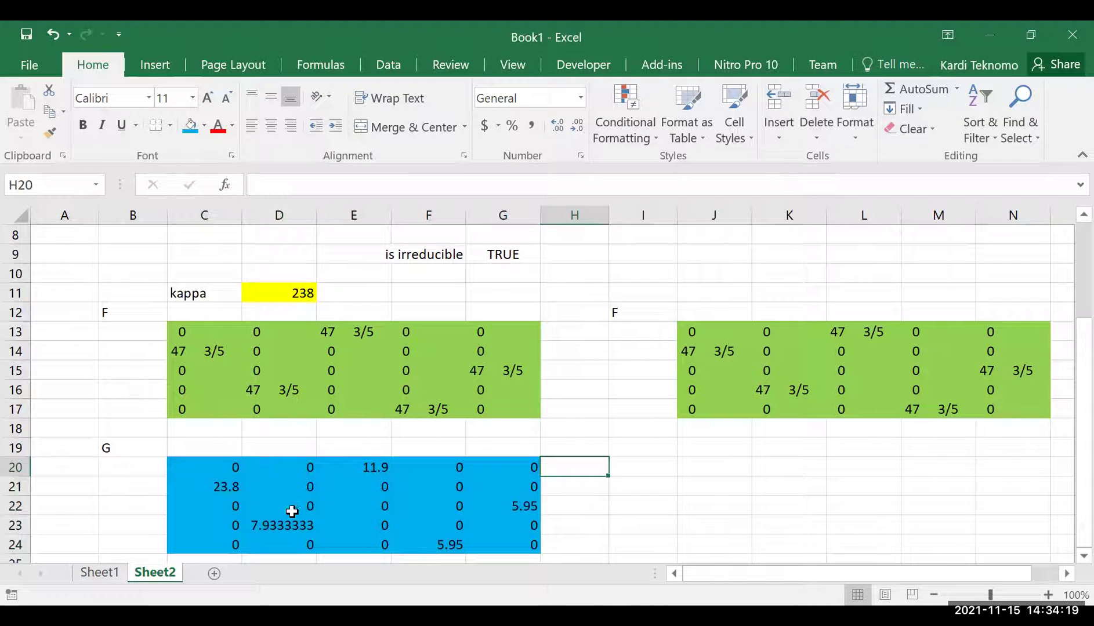
click(219, 477)
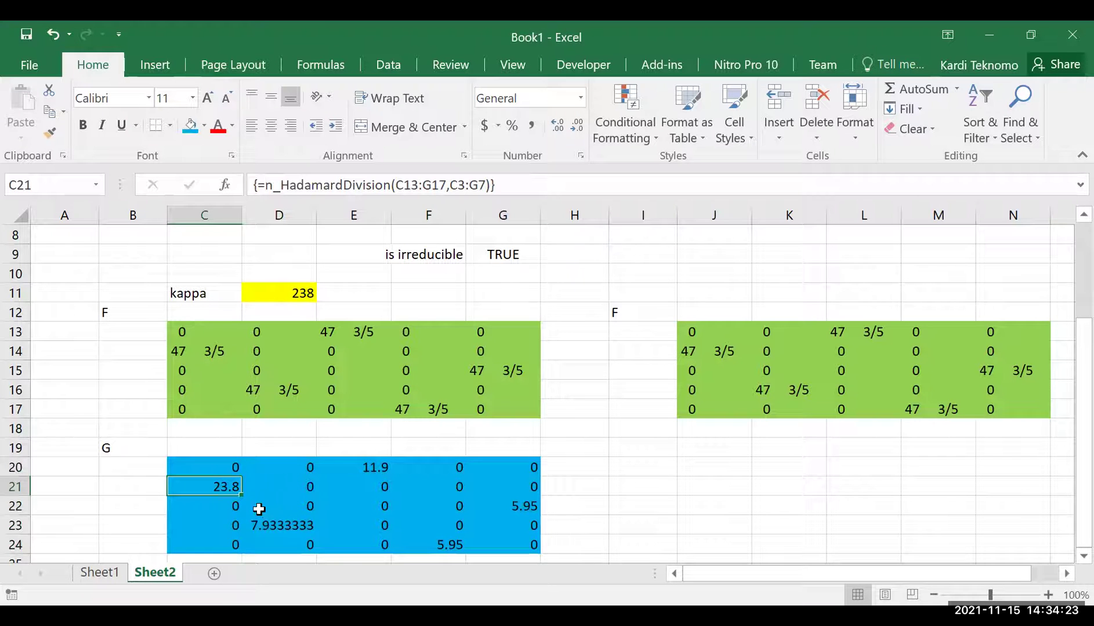
click(649, 505)
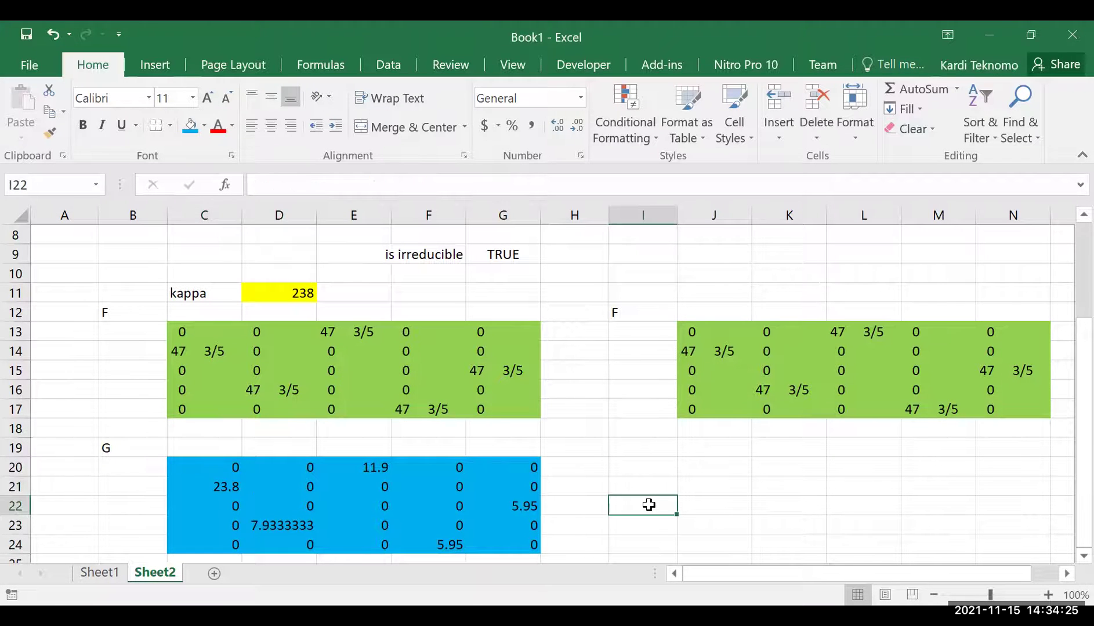
scroll(648, 505, up, 3)
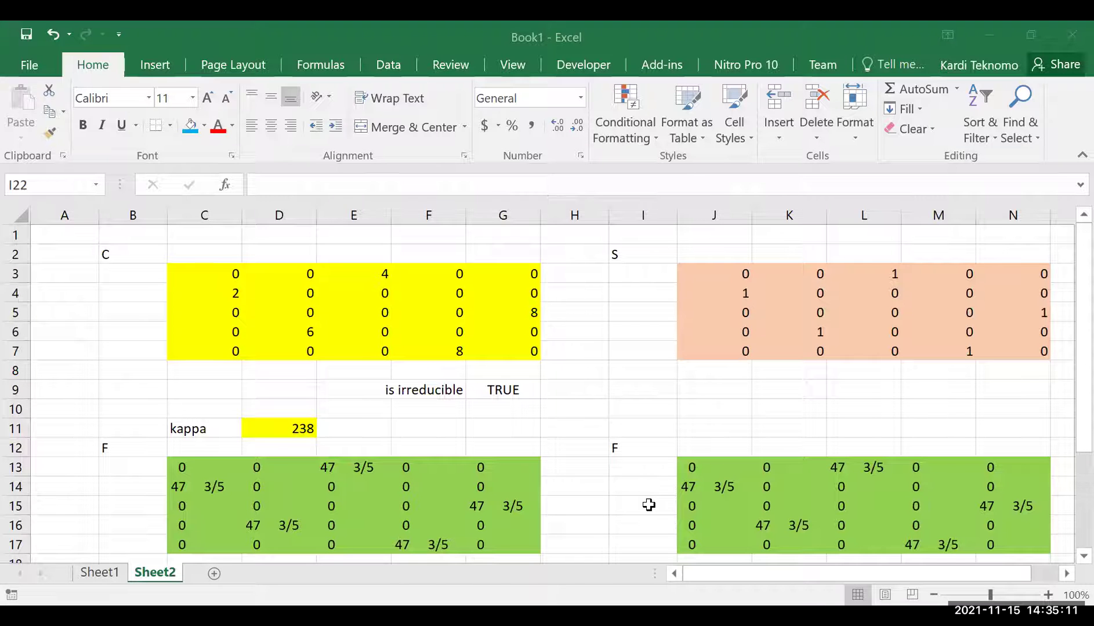
Step: Add a new worksheet, Sheet3, to the workbook and select its cell C3
key(shift+F11)
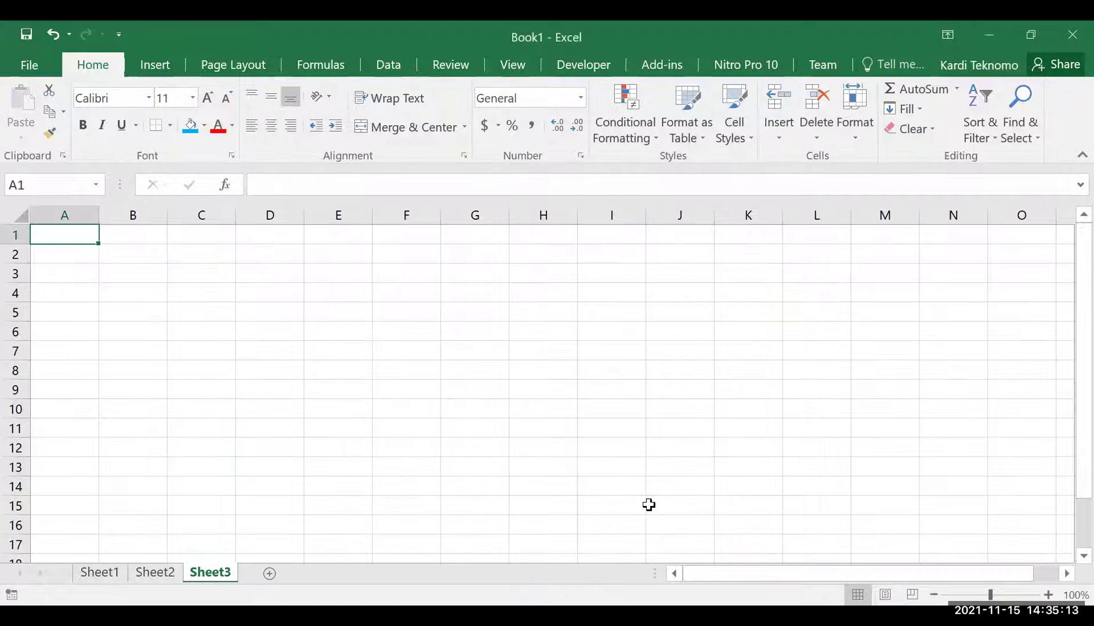
click(238, 275)
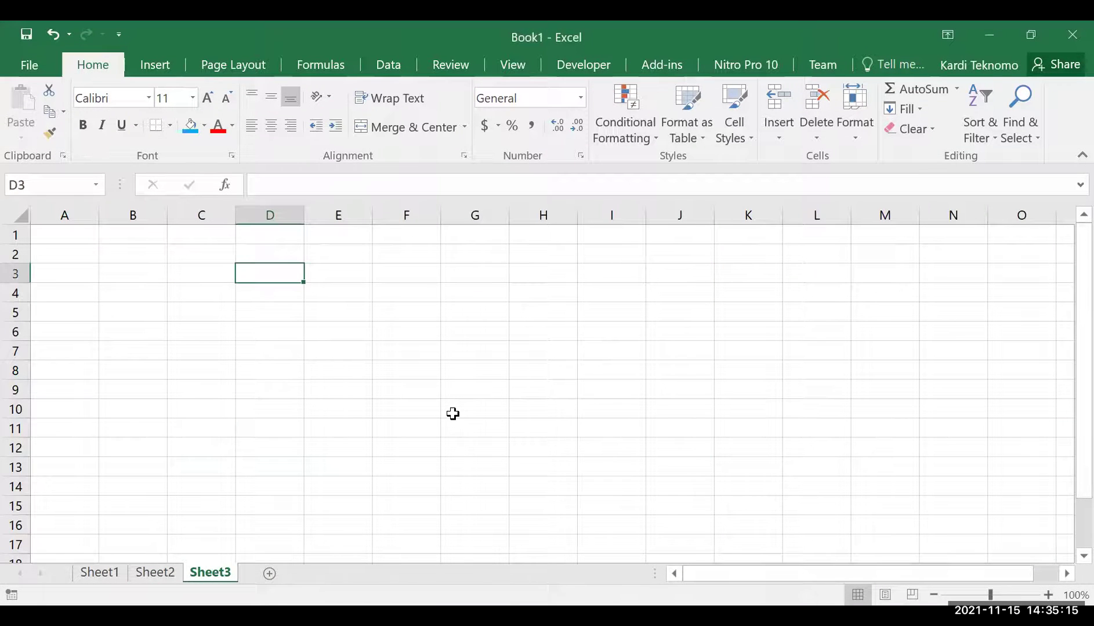
key(Left)
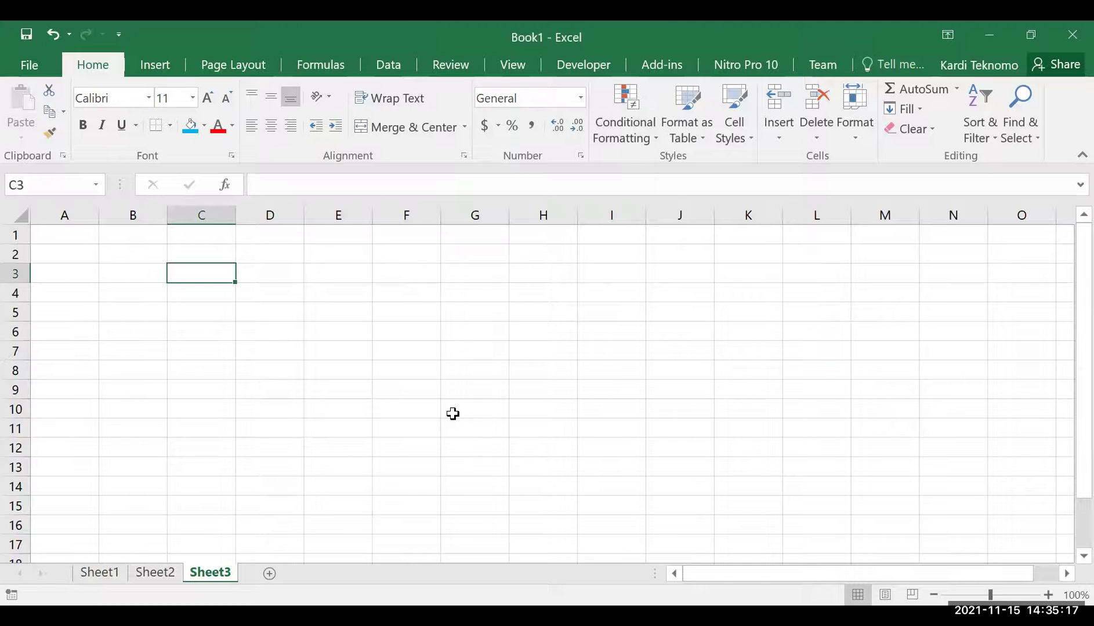
Step: Enter the formula =n_RndCapacity() in C3 to generate a random capacity matrix
text(=)
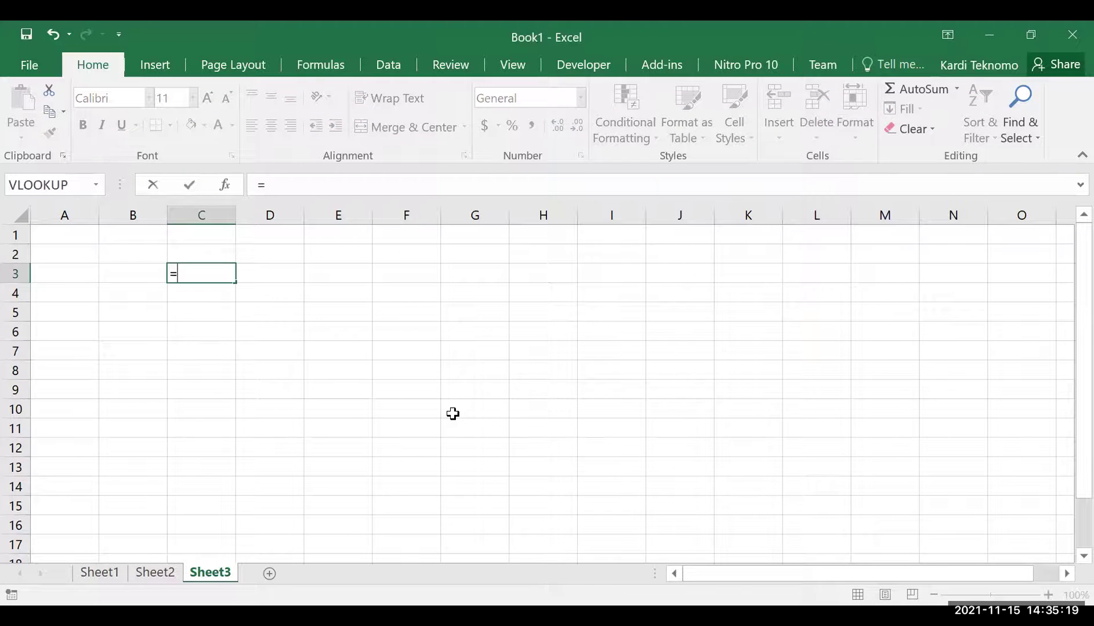
text(n_r)
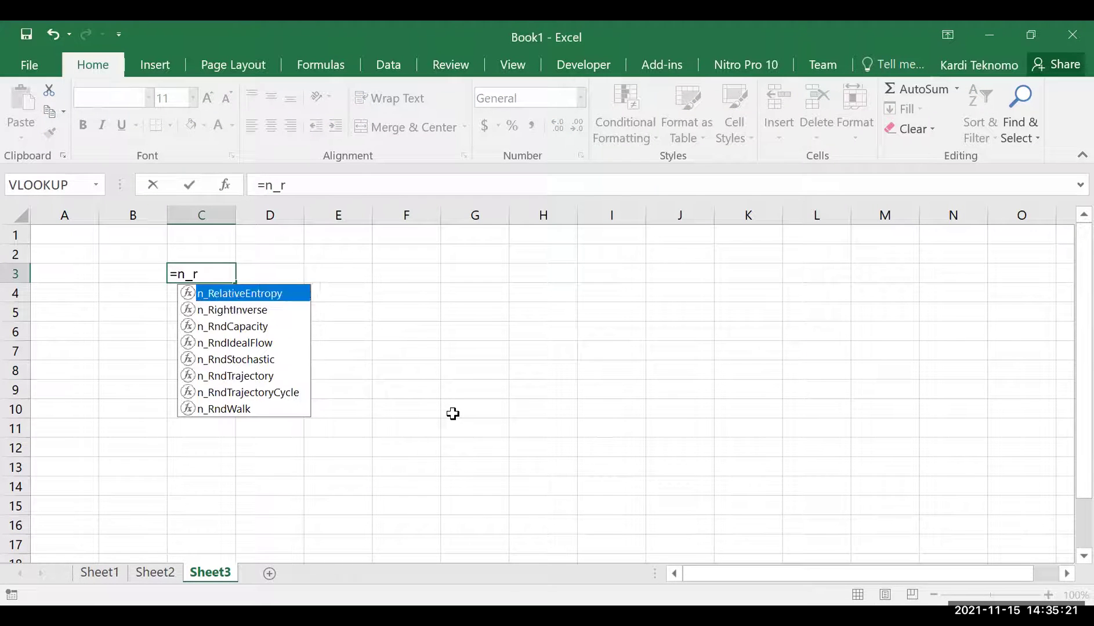
key(Down)
key(Down)
key(Tab)
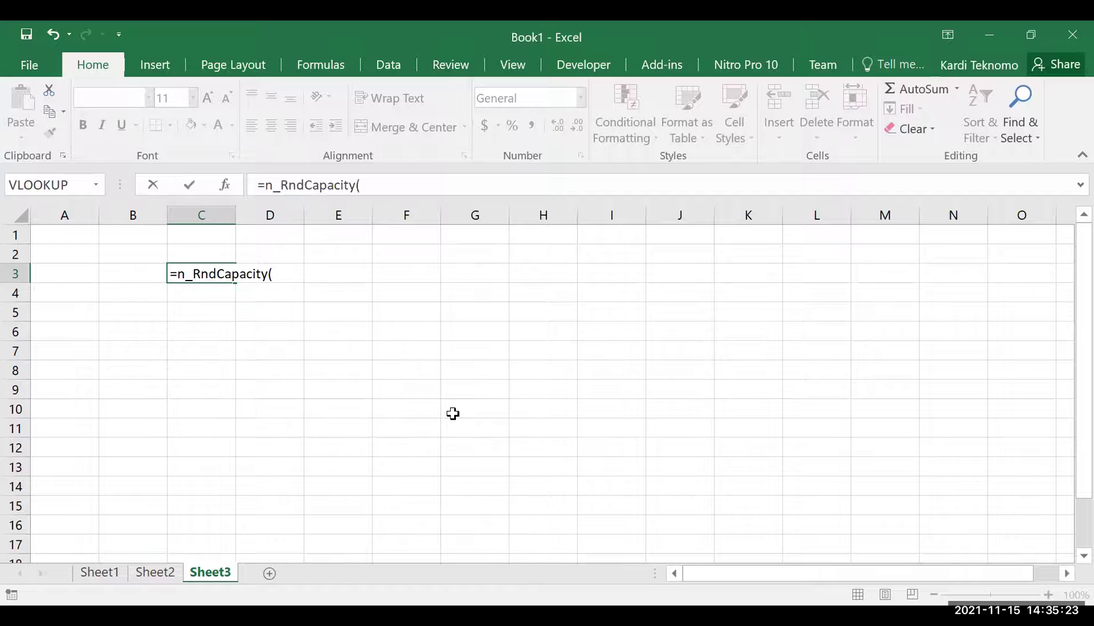
text())
key(Return)
Step: Apply the n_RndCapacity formula in C3 as an array formula across C3:F6 and fill the range with yellow
key(Up)
key(shift+Right)
key(shift+Right)
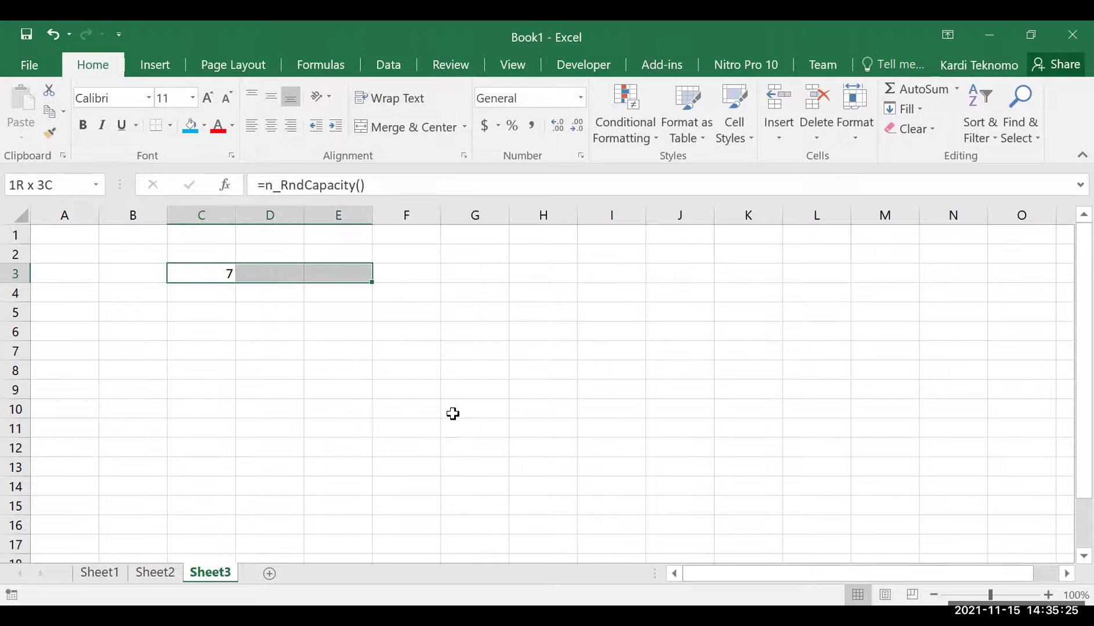
key(shift+Right)
key(shift+Down)
key(shift+Down)
key(shift+Down)
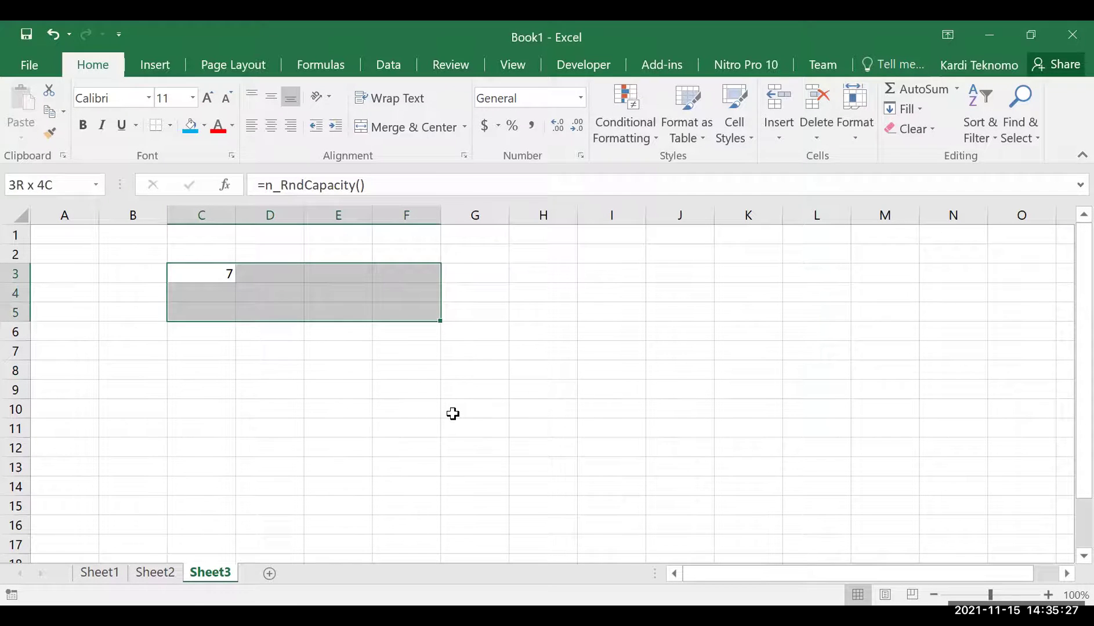
key(F2)
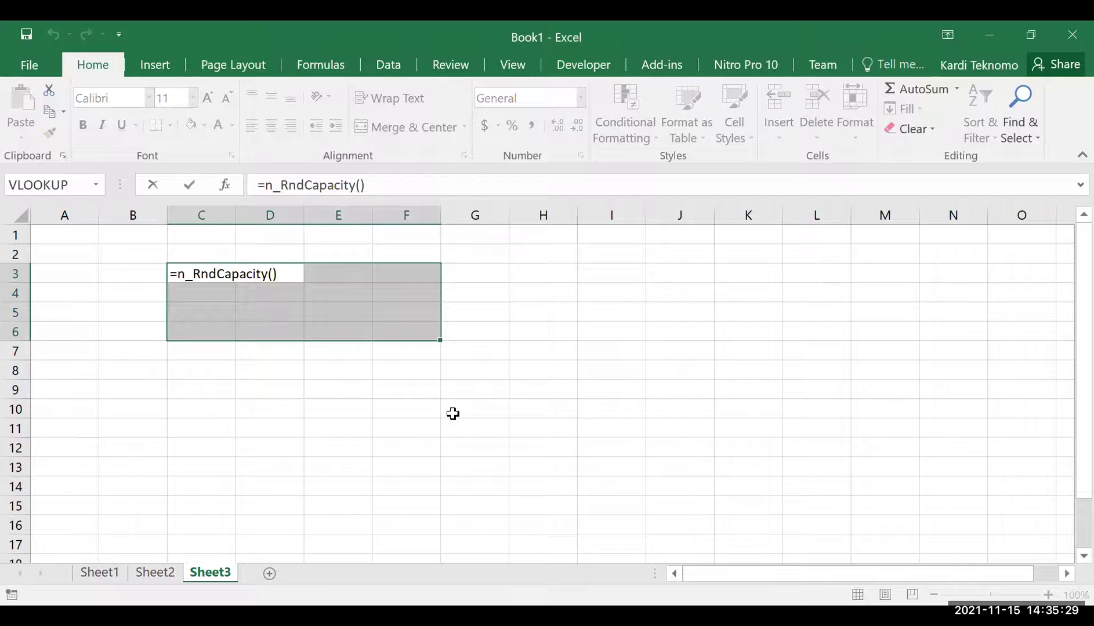
key(ctrl+shift+Return)
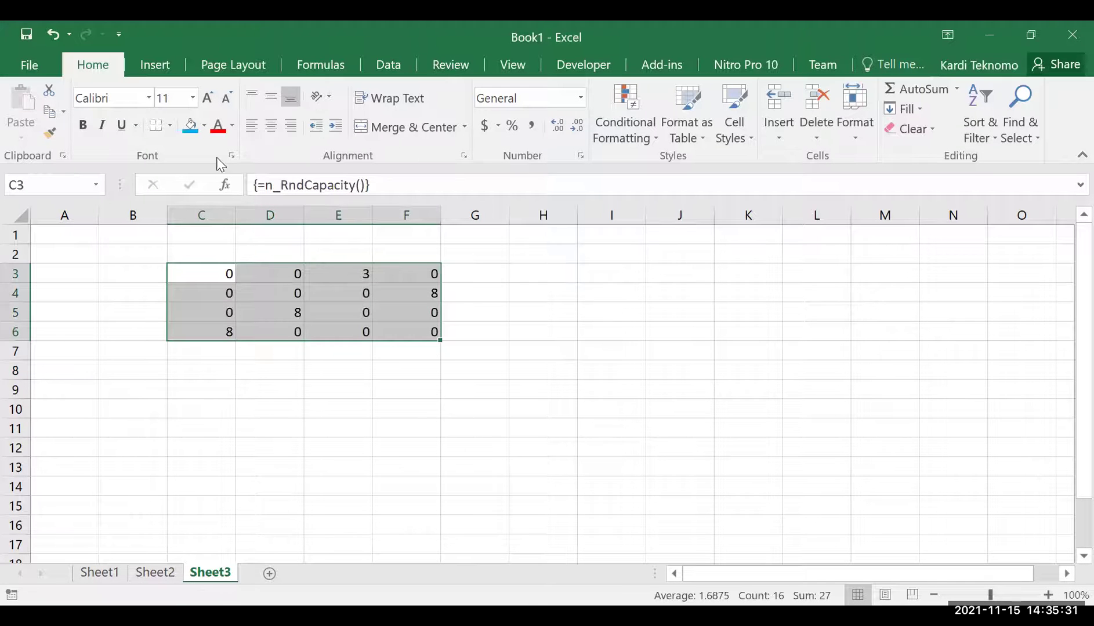
click(204, 135)
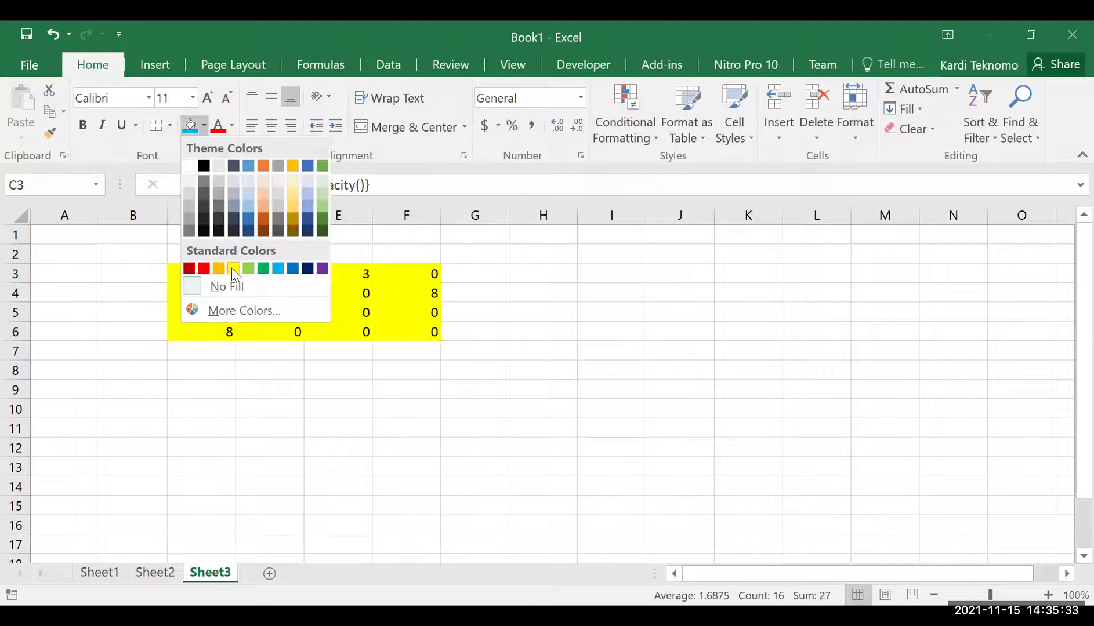
click(230, 269)
Step: Enter the formula =n_EqualOutflow(C3:F6) in C9 to compute the equal outflow matrix from the capacity matrix
click(202, 372)
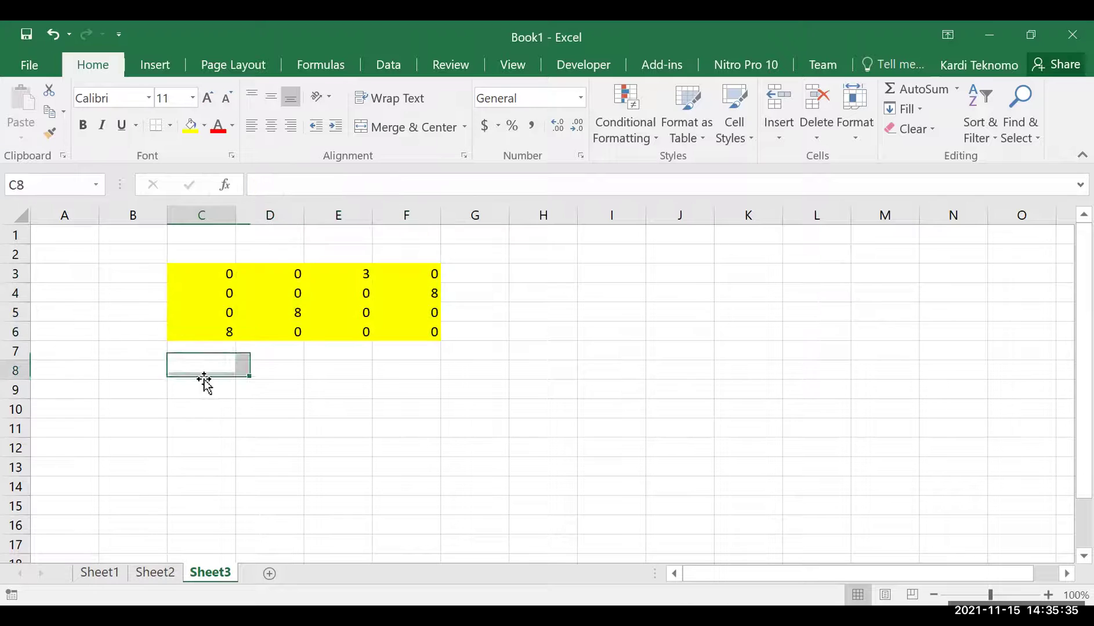
key(Down)
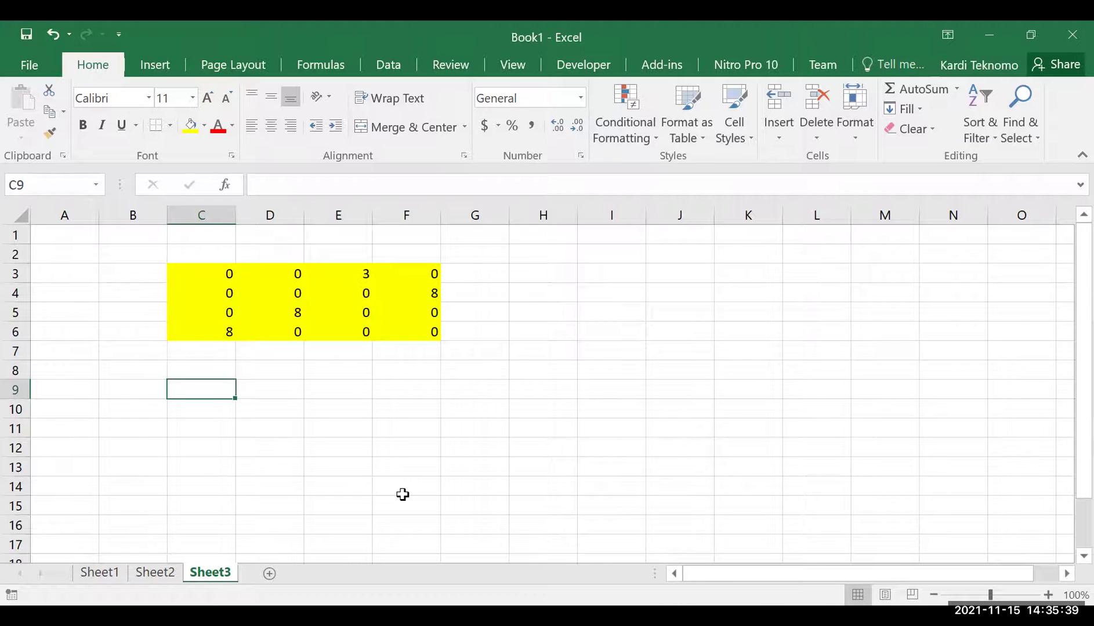
text(=)
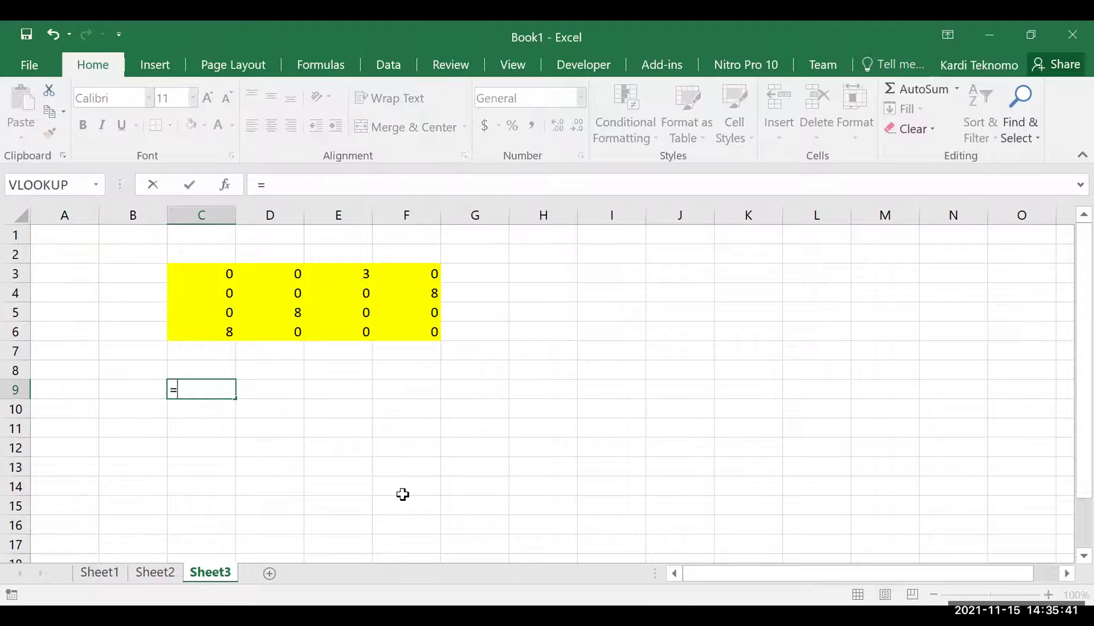
text(n)
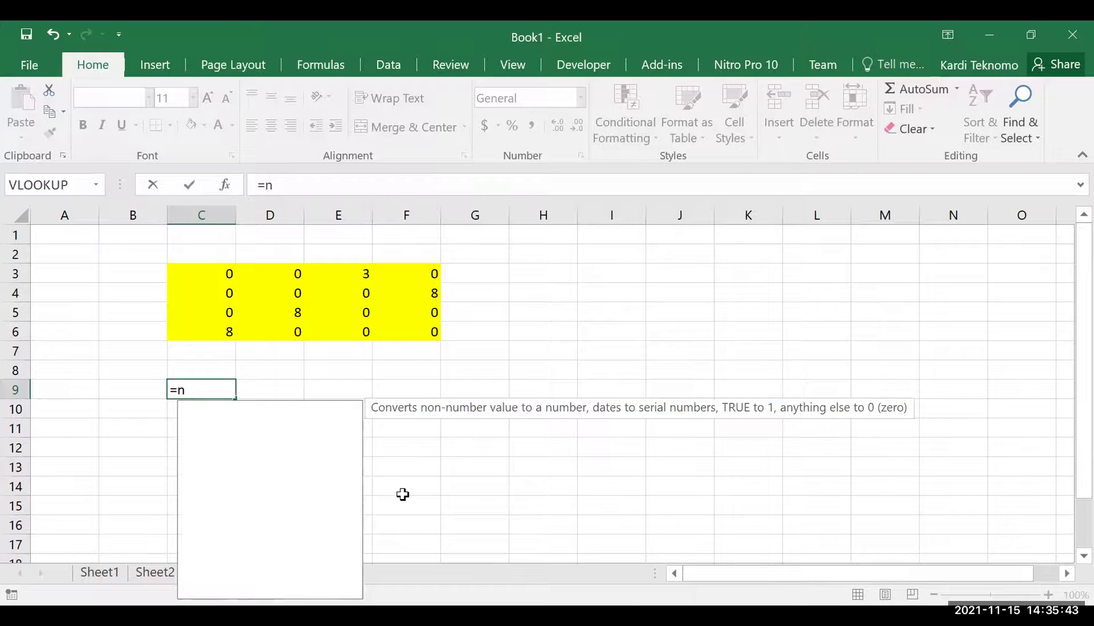
text(_e)
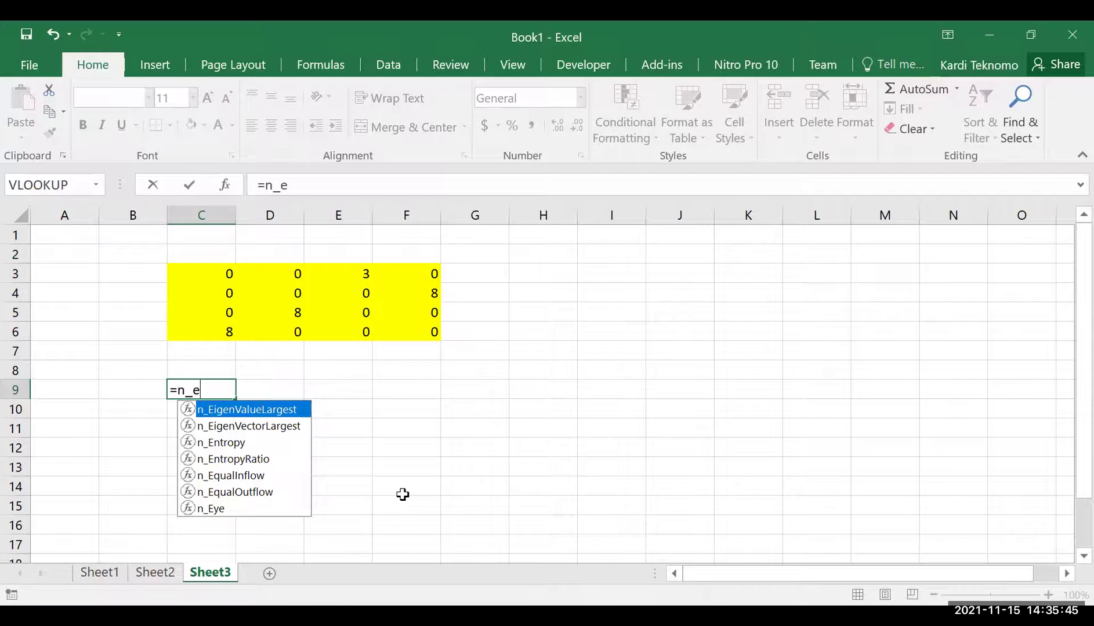
key(Down)
key(Down)
key(Down)
key(Down)
key(Down)
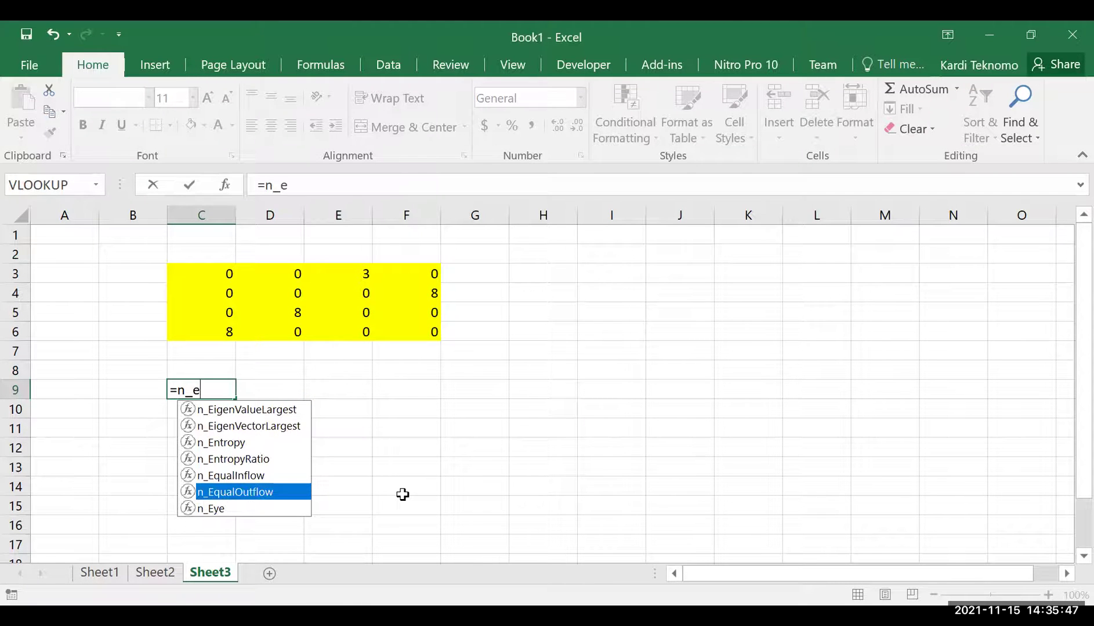
key(Tab)
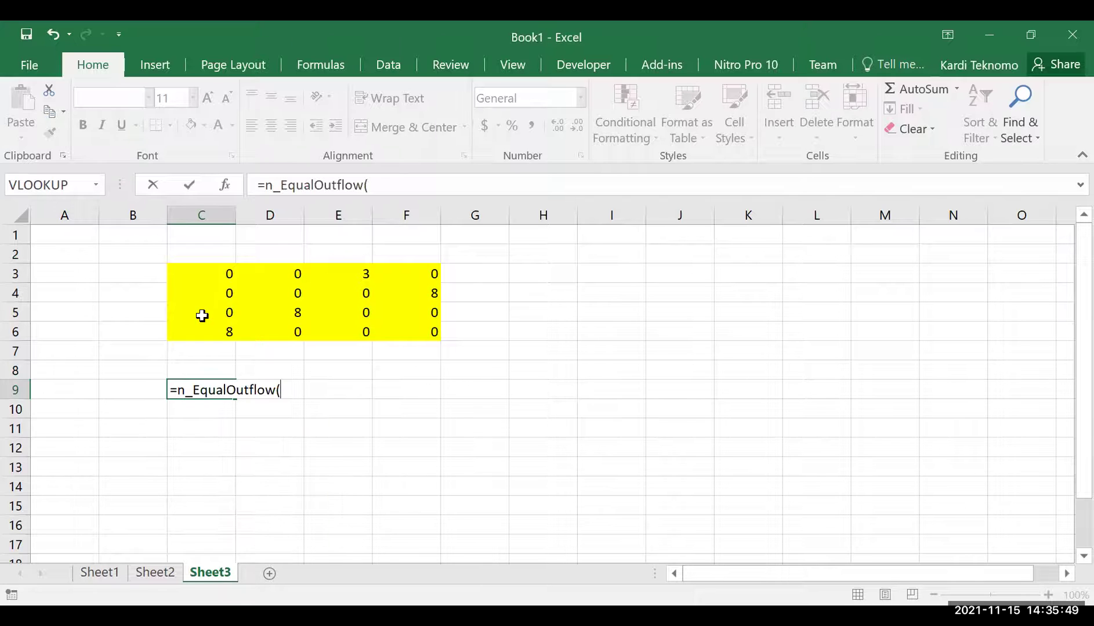
click(230, 276)
drag(231, 276, 364, 347)
text())
key(Up)
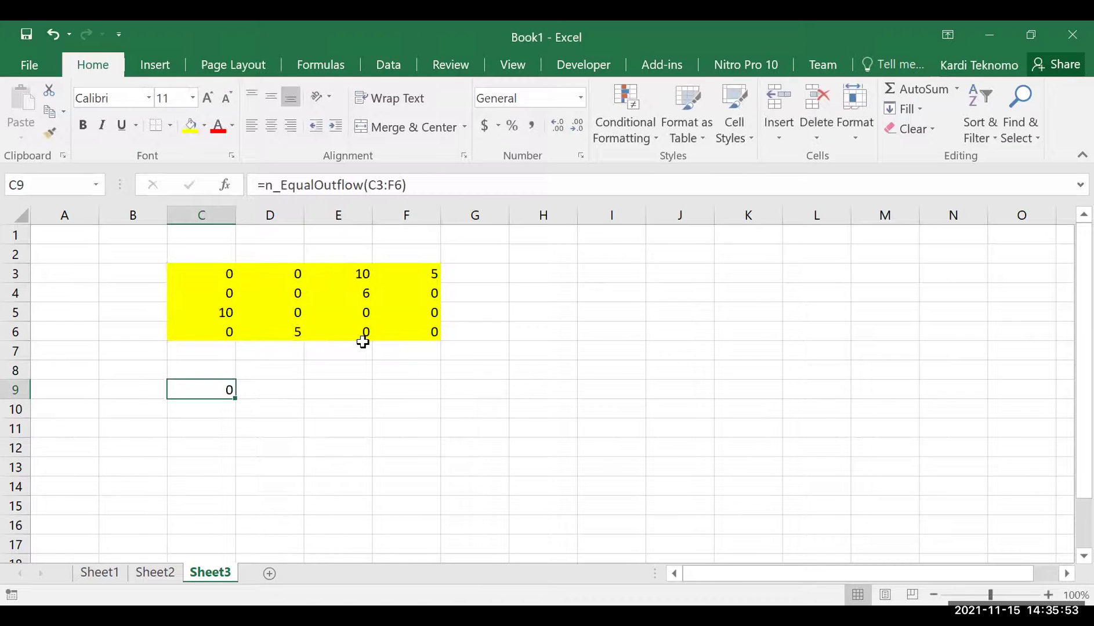
Step: Apply the n_EqualOutflow formula in C9 as an array formula across C9:F12 and fill the range with light green
key(shift+Right)
key(shift+Right)
key(shift+Right)
key(shift+Down)
key(shift+Down)
key(shift+Down)
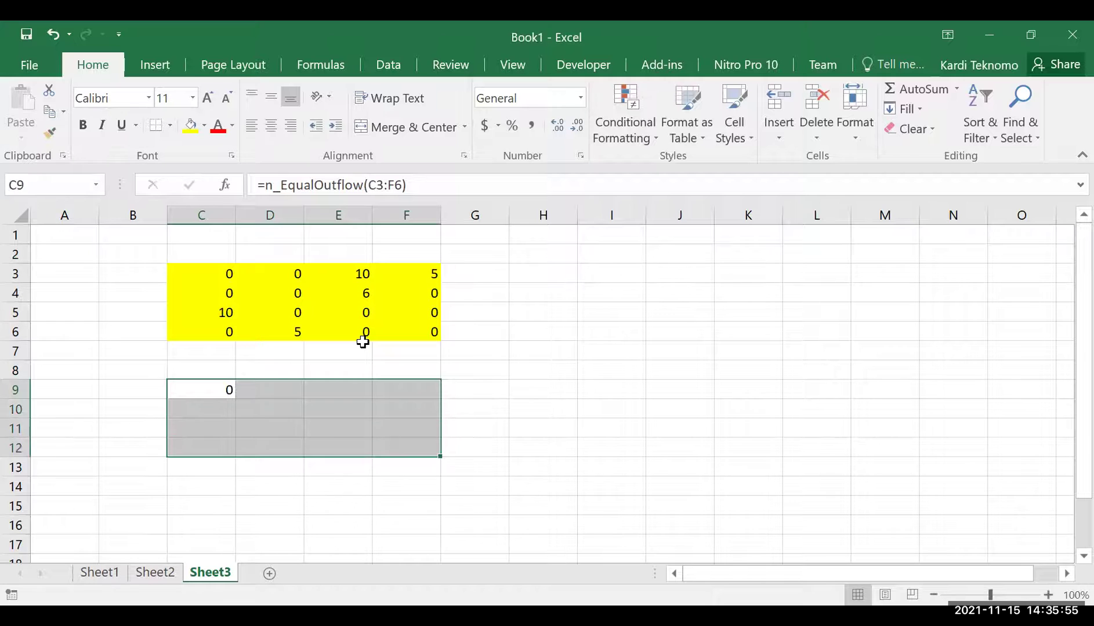
key(F2)
key(ctrl+shift+Return)
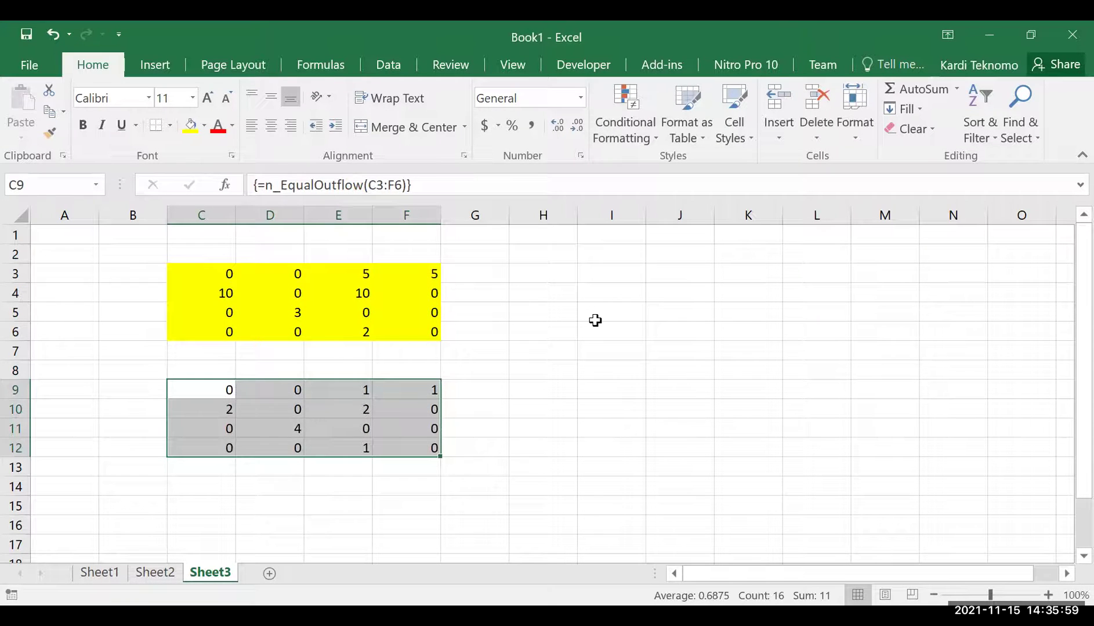
click(203, 129)
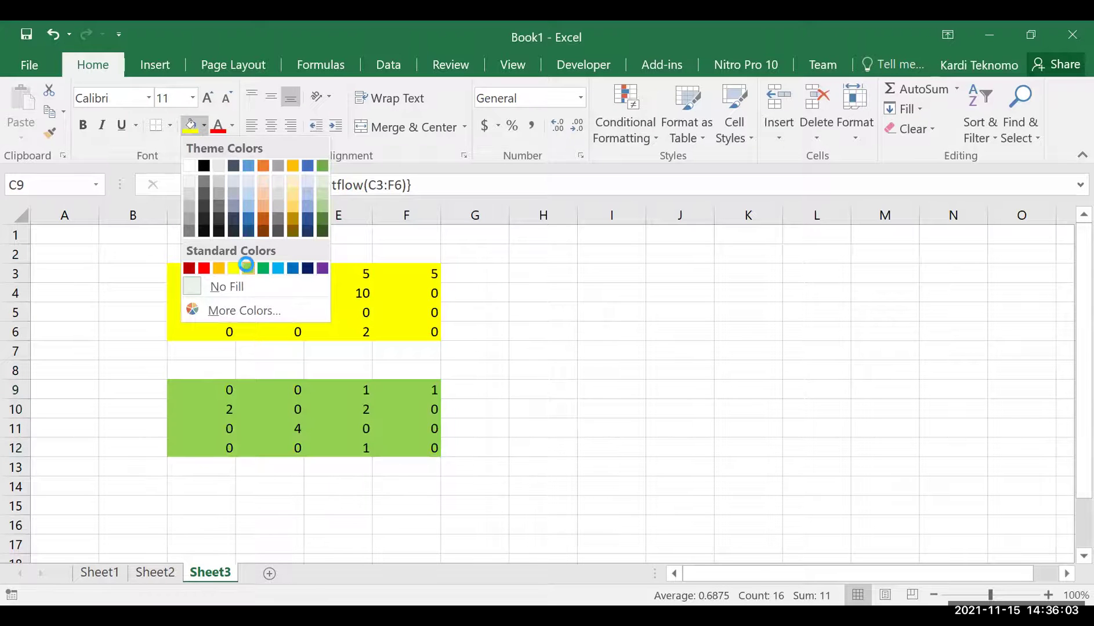
click(247, 265)
Step: Recalculate the sheet and compare the nonzero entries in row 6 of the capacity matrix with those in row 12 of the equal outflow matrix
click(572, 359)
key(F9)
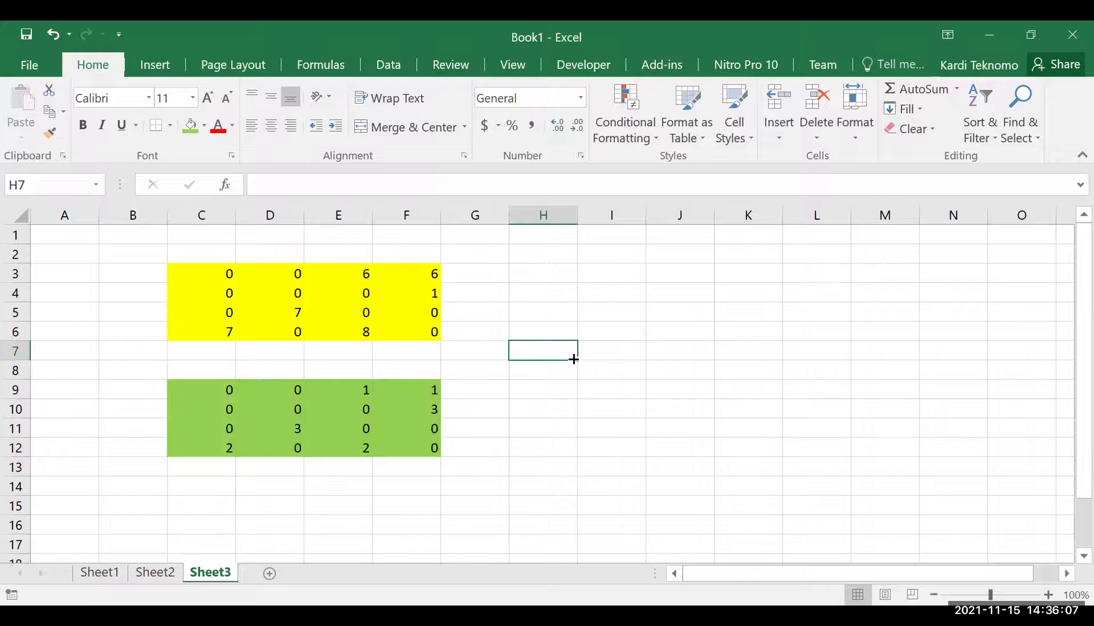
click(227, 328)
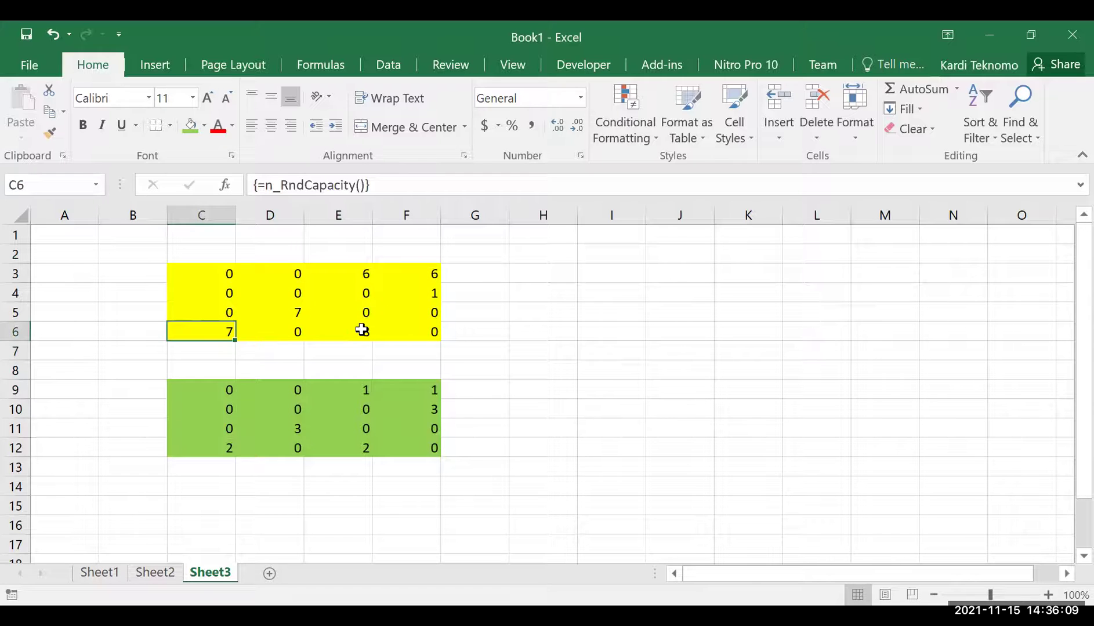
click(362, 330)
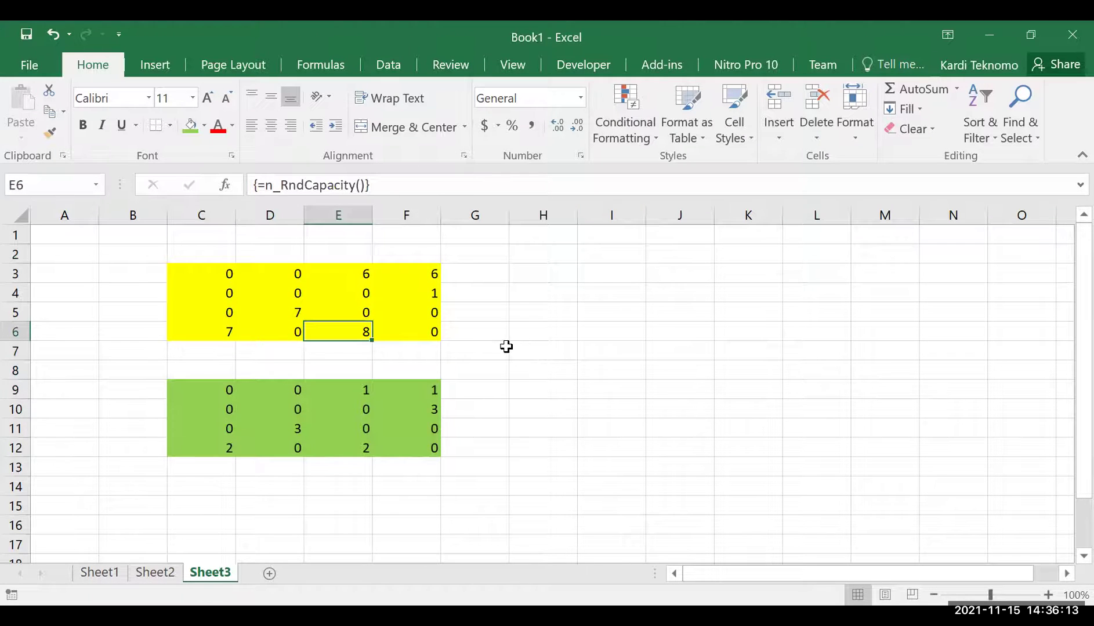
click(213, 332)
click(342, 333)
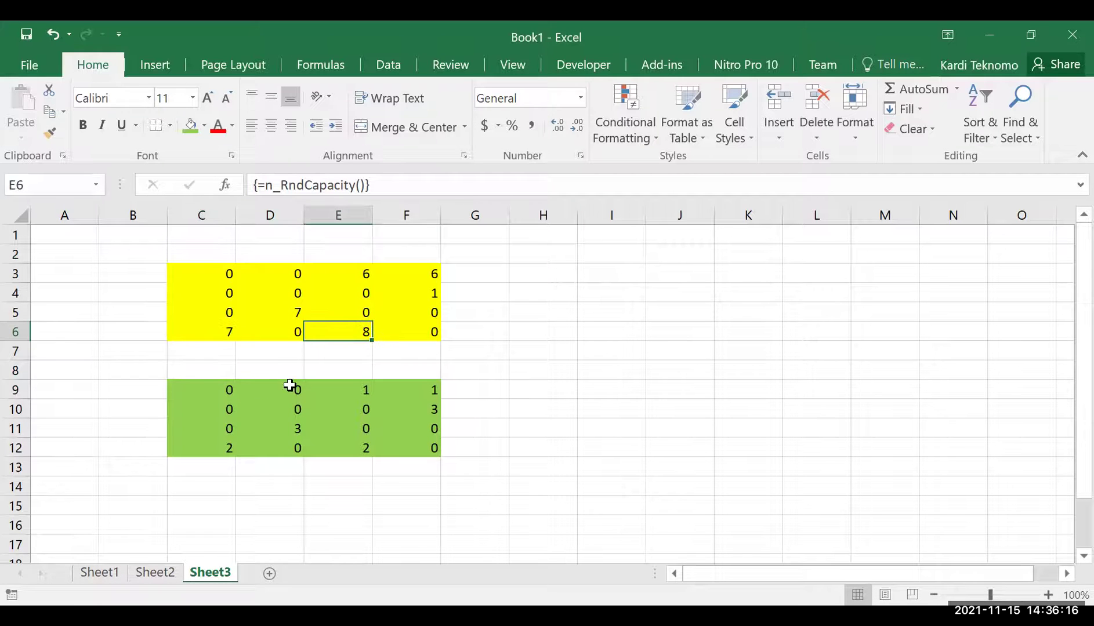
click(218, 449)
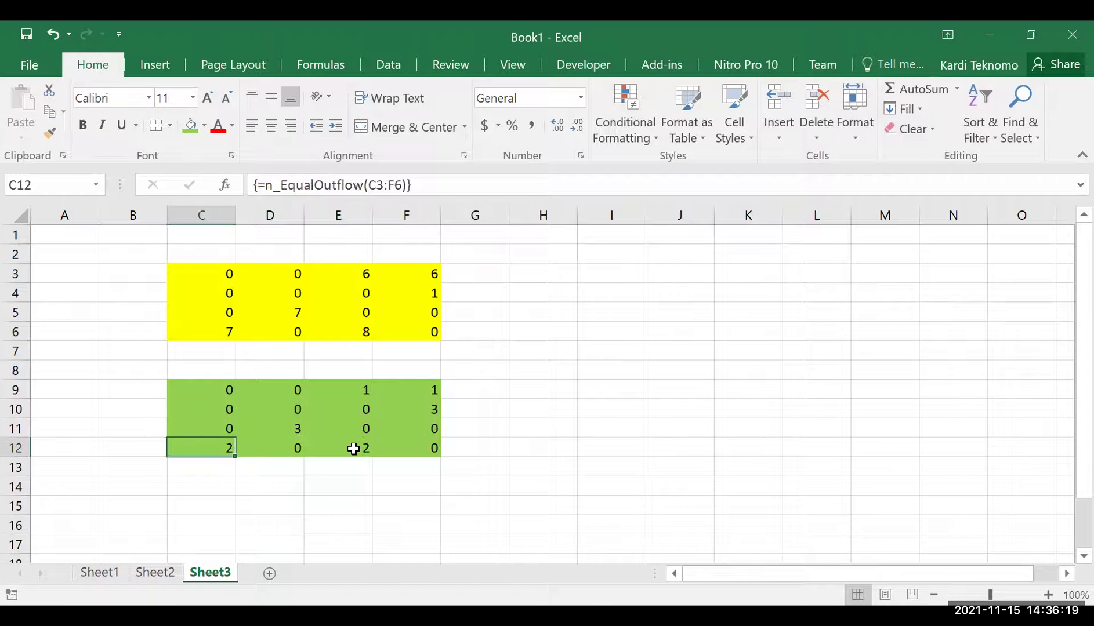
click(354, 449)
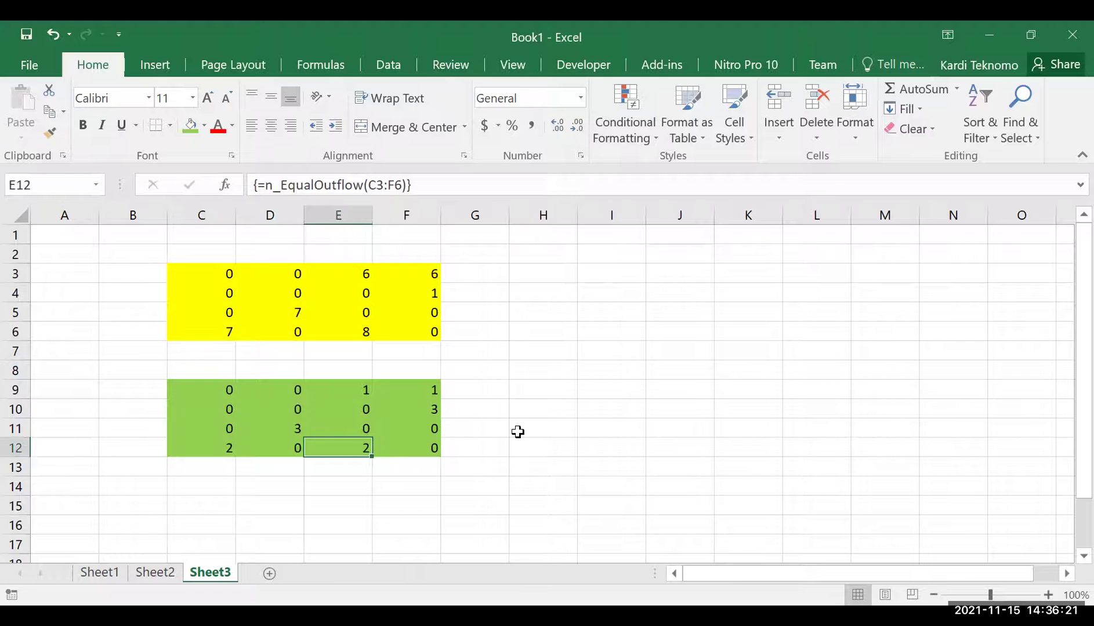
Step: Enter the formula =n_EqualInflow(C3:F6) in H9 to compute the equal inflow matrix from the capacity matrix
click(552, 392)
text(=)
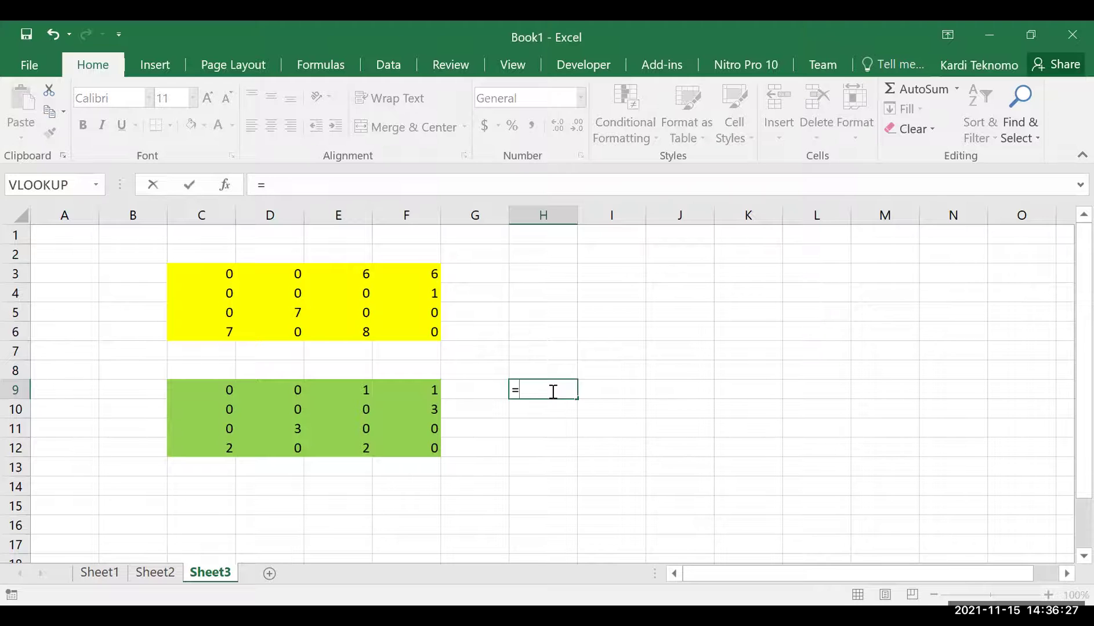
text(n_e)
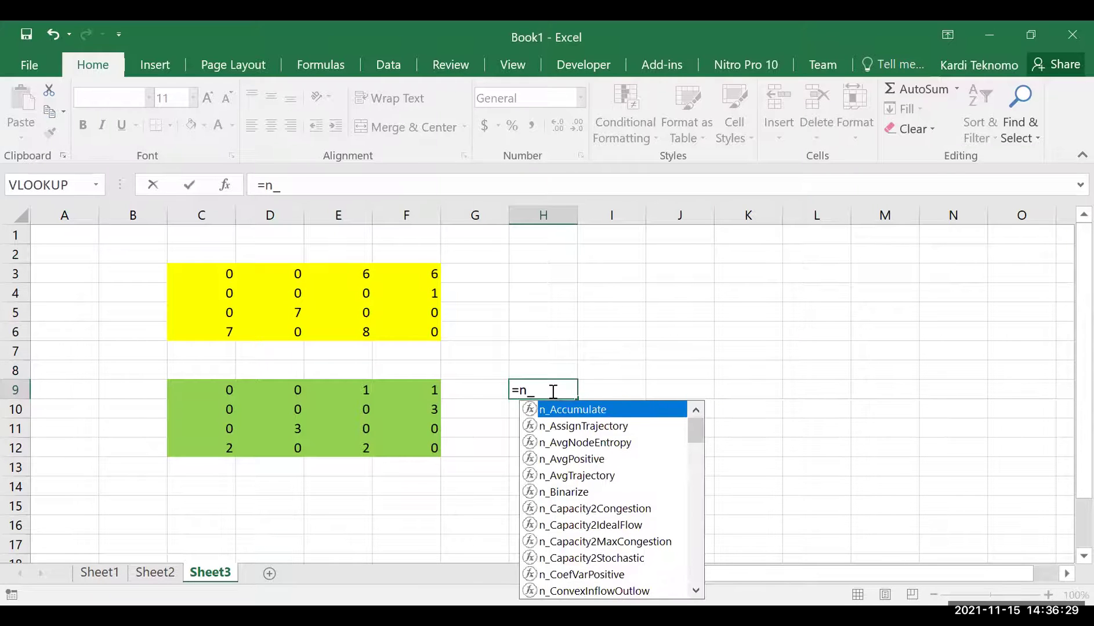
key(Down)
key(Down)
key(Down)
key(Down)
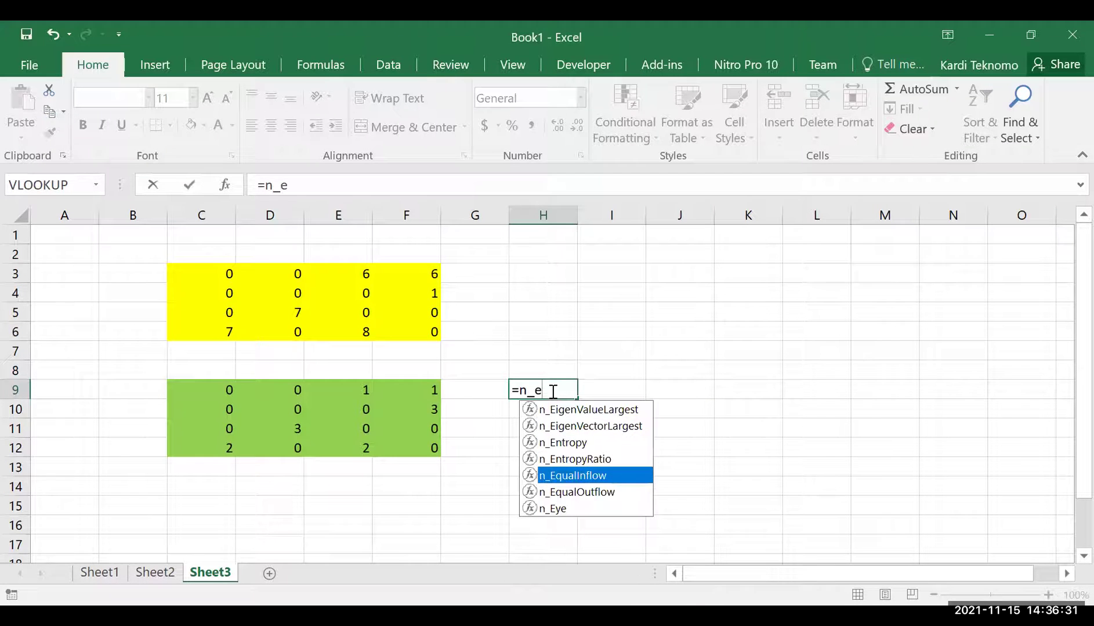
key(Tab)
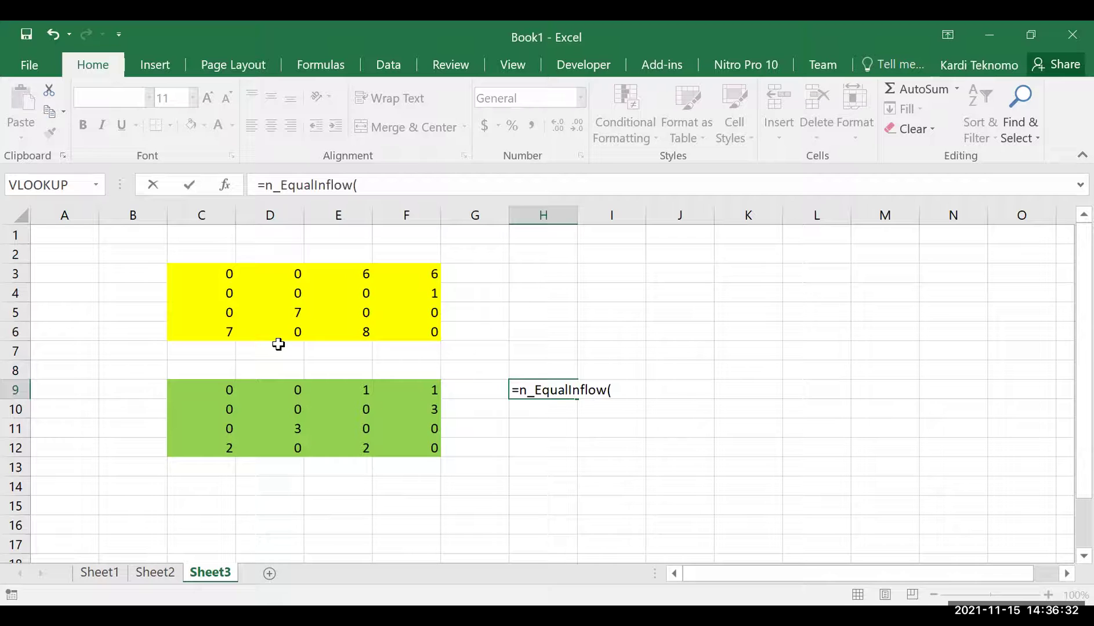
click(211, 275)
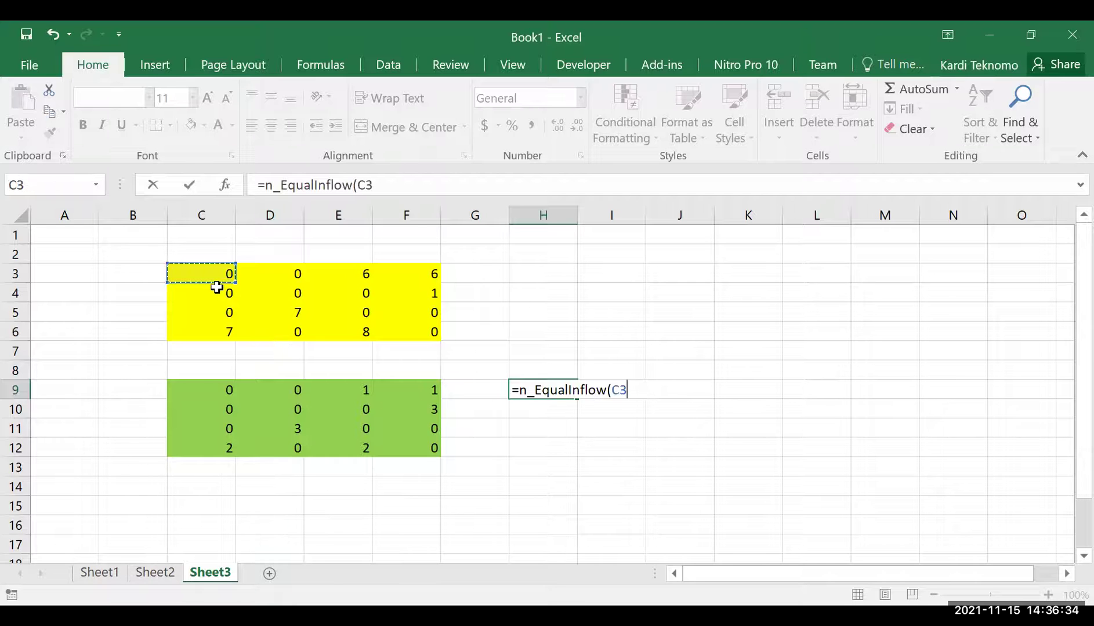
shift+click(382, 334)
text())
key(Return)
Step: Apply the n_EqualInflow formula in H9 as an array formula across H9:K12 and fill the range with light blue
key(Up)
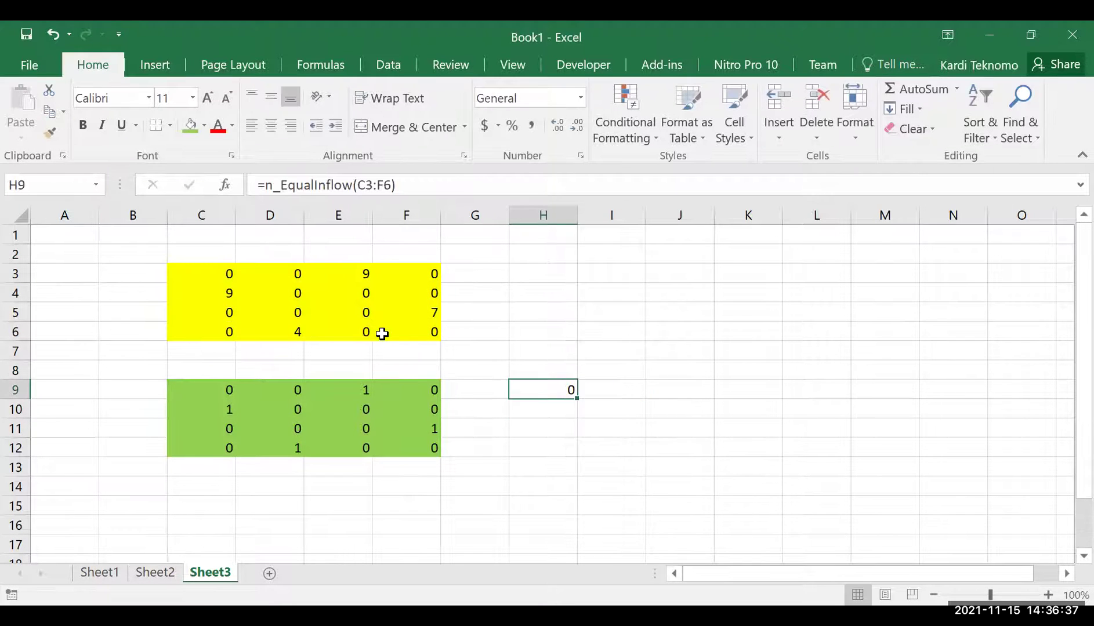
key(shift+Right)
key(shift+Right)
key(shift+Right)
key(shift+Down)
key(shift+Down)
key(shift+Down)
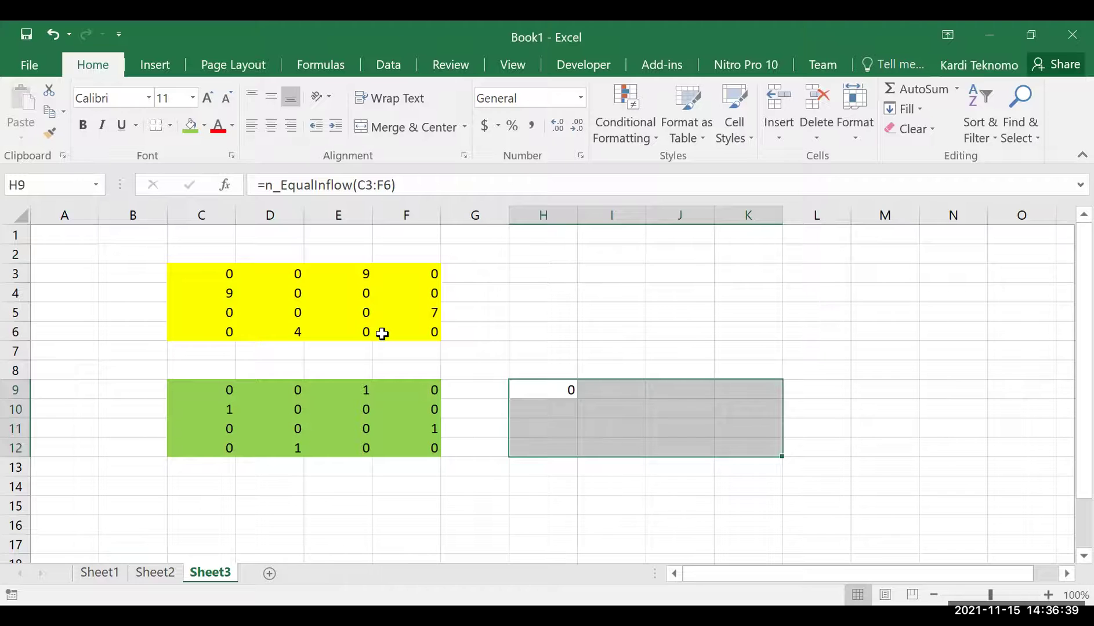
key(F2)
key(ctrl+shift+Return)
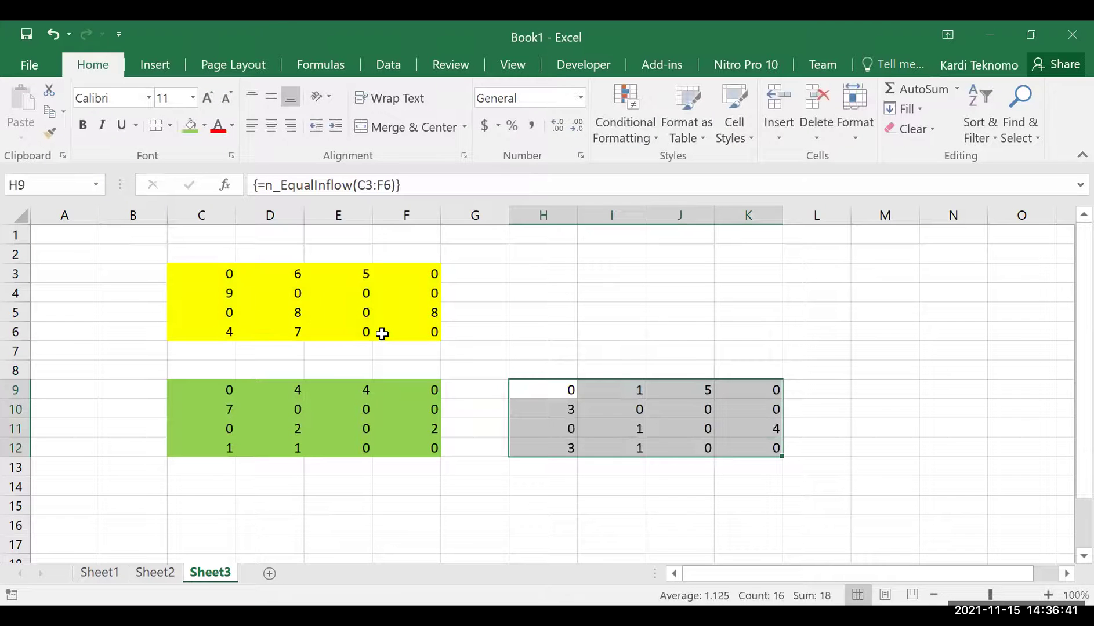
click(205, 126)
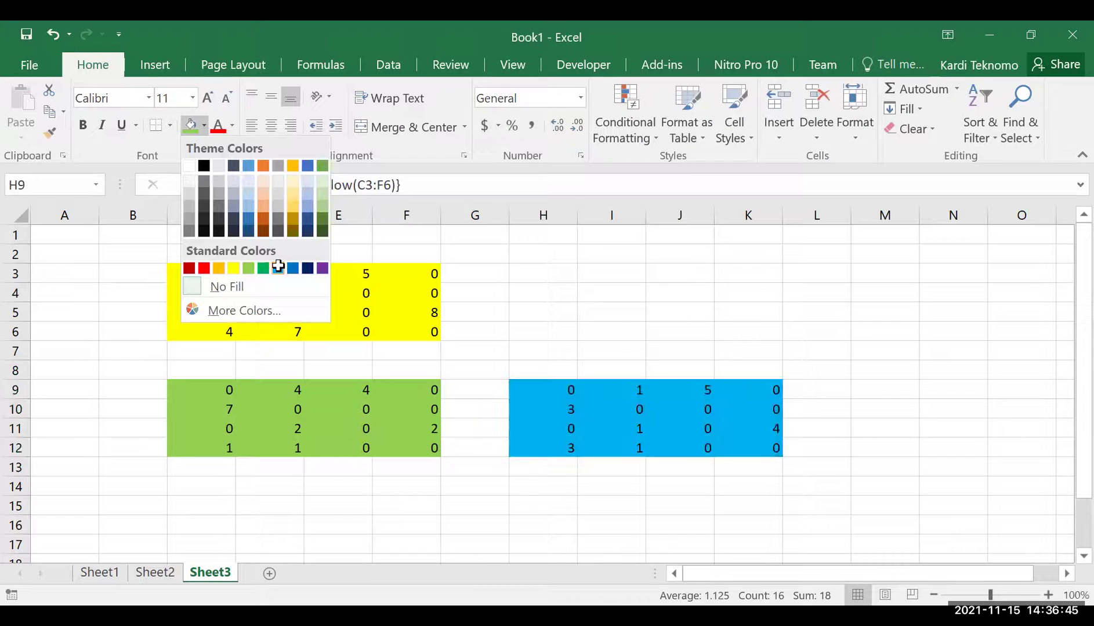
click(642, 290)
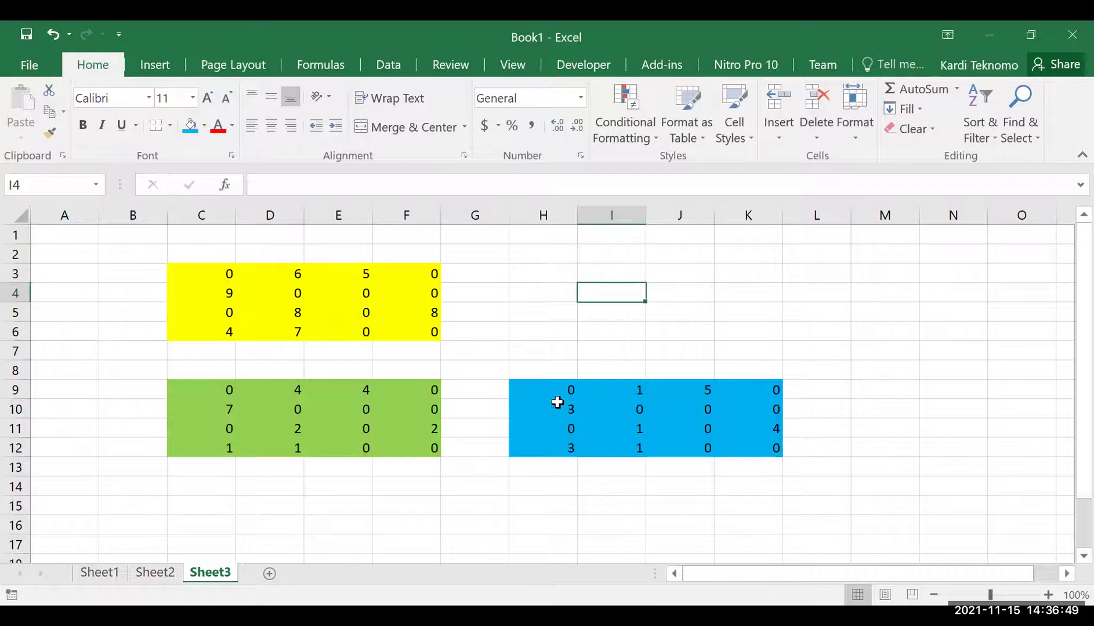
Step: Label the light blue matrix "Equal Inflow" in H8
click(538, 366)
text(E)
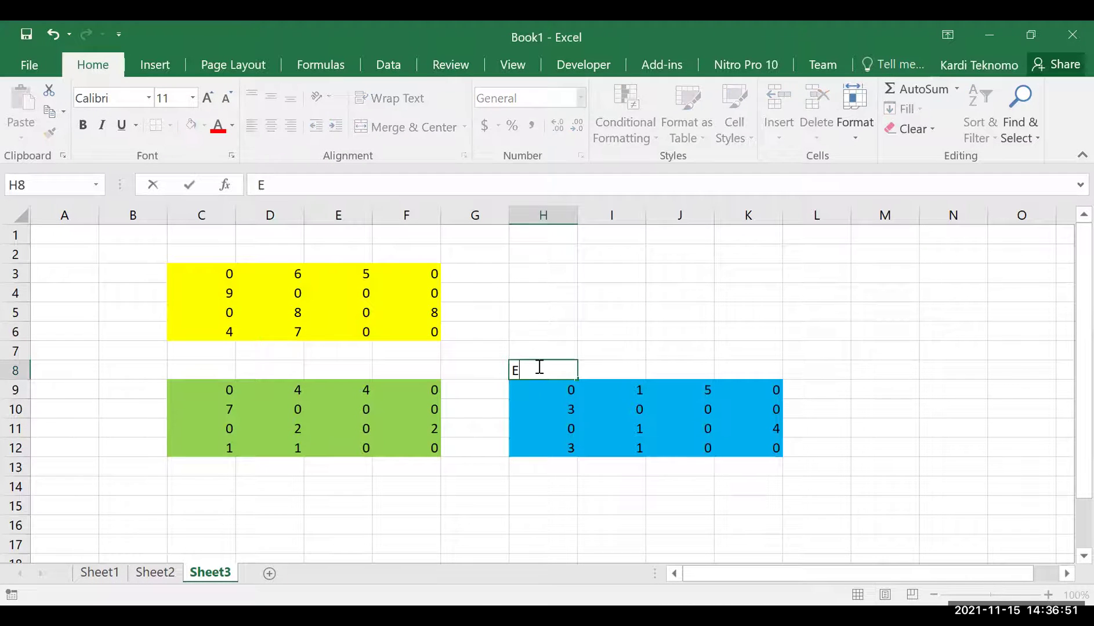
text(qual Inflow)
key(Return)
Step: Label the light green matrix "Equal Outflow" in C8
key(Left)
key(Left)
key(Left)
key(Left)
key(Left)
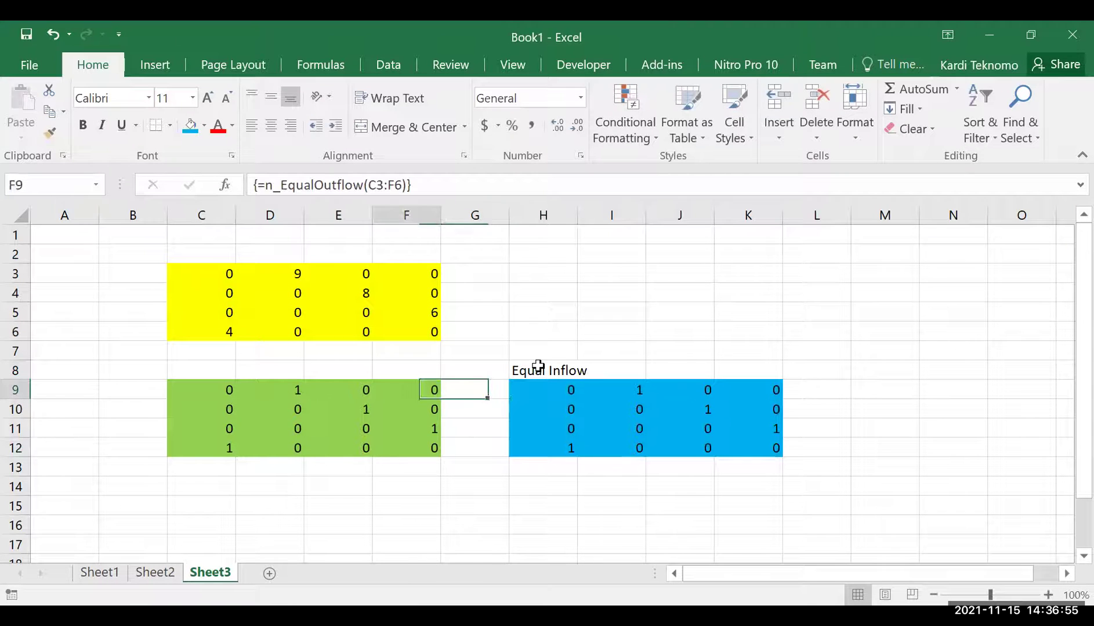
key(Up)
text(Equal Outflow)
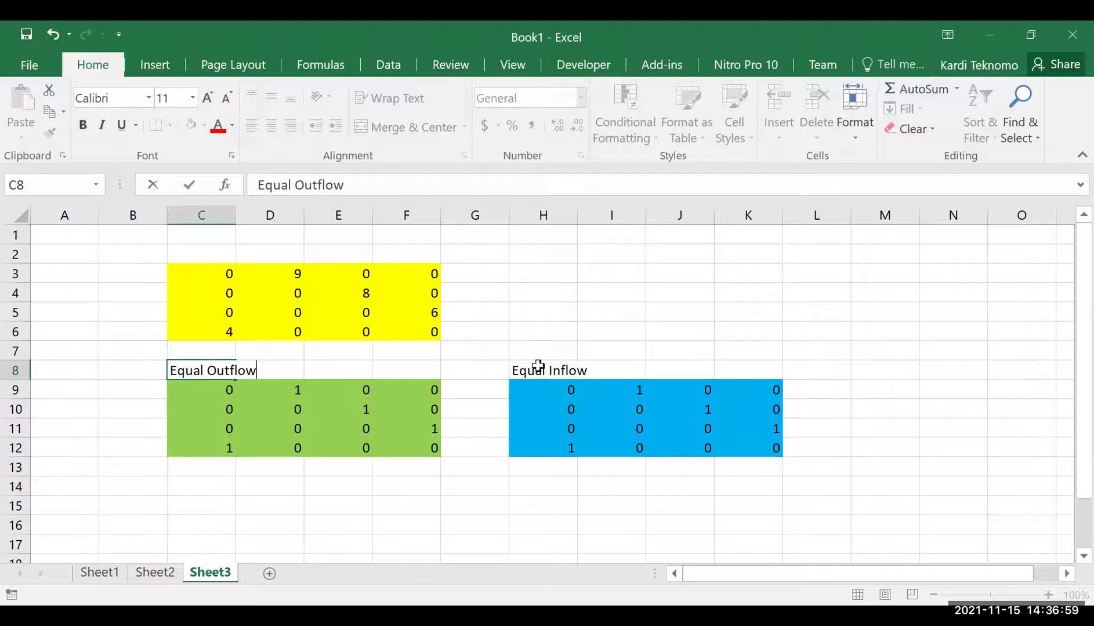
key(Return)
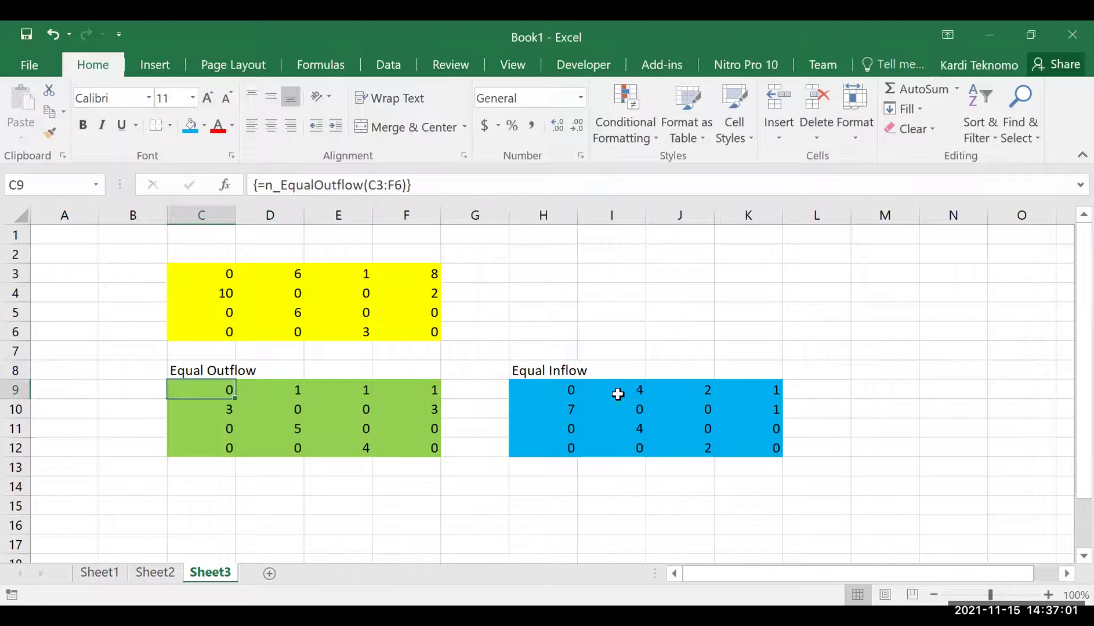
Step: Compare the nonzero entries down columns I, J and K of the Equal Inflow matrix with those across rows 10 and 11 of the Equal Outflow matrix
click(702, 323)
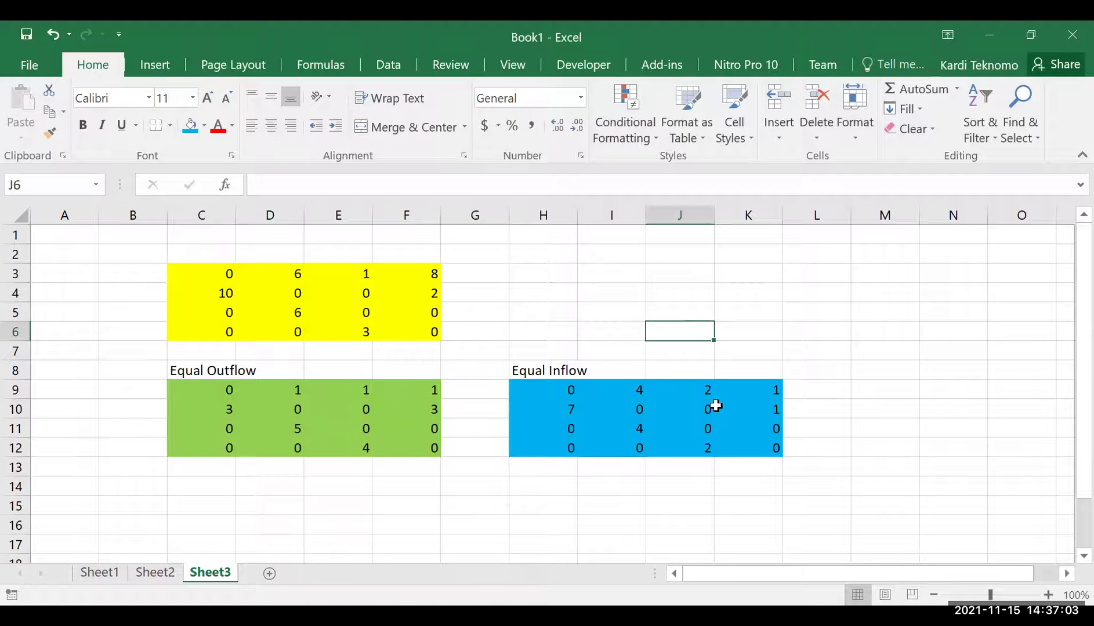
drag(705, 391, 699, 448)
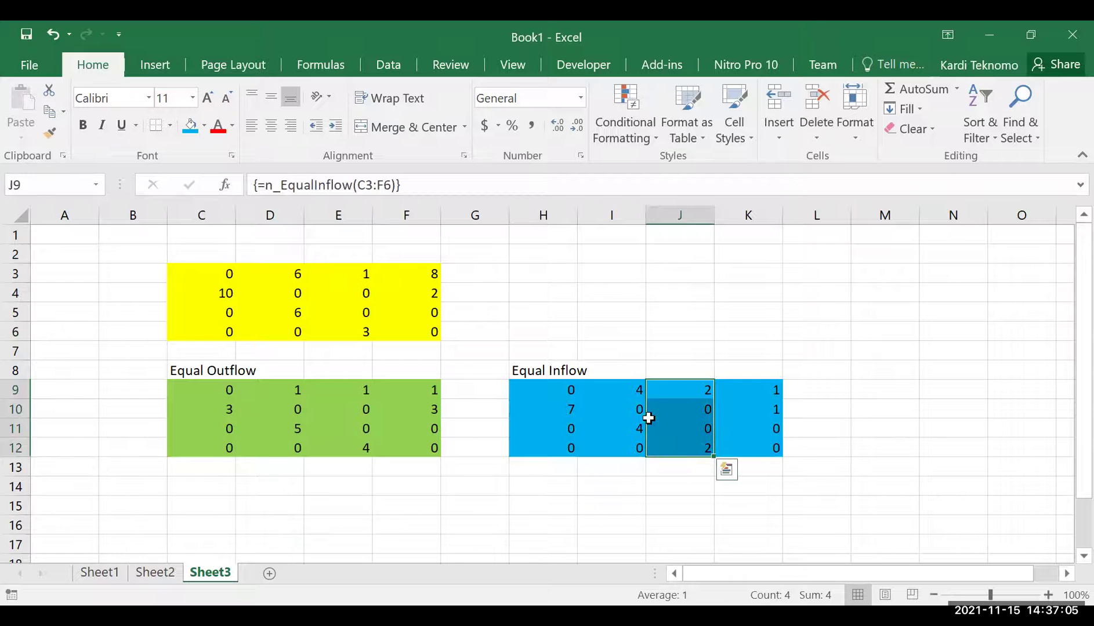
drag(629, 392, 630, 451)
drag(747, 390, 757, 448)
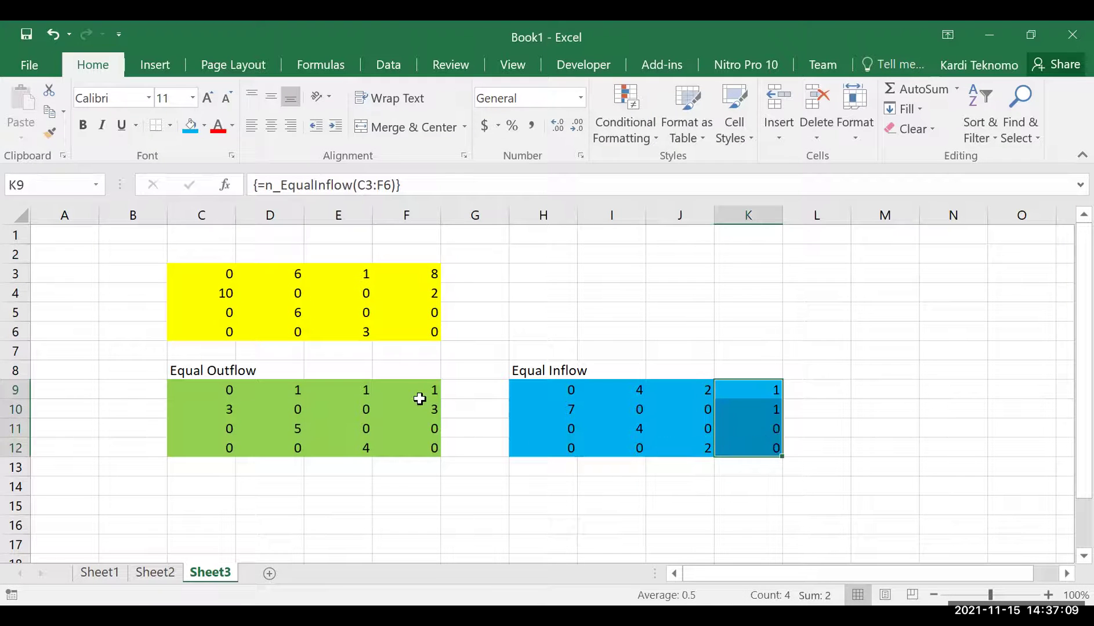
drag(212, 406, 386, 408)
click(227, 430)
drag(258, 429, 412, 429)
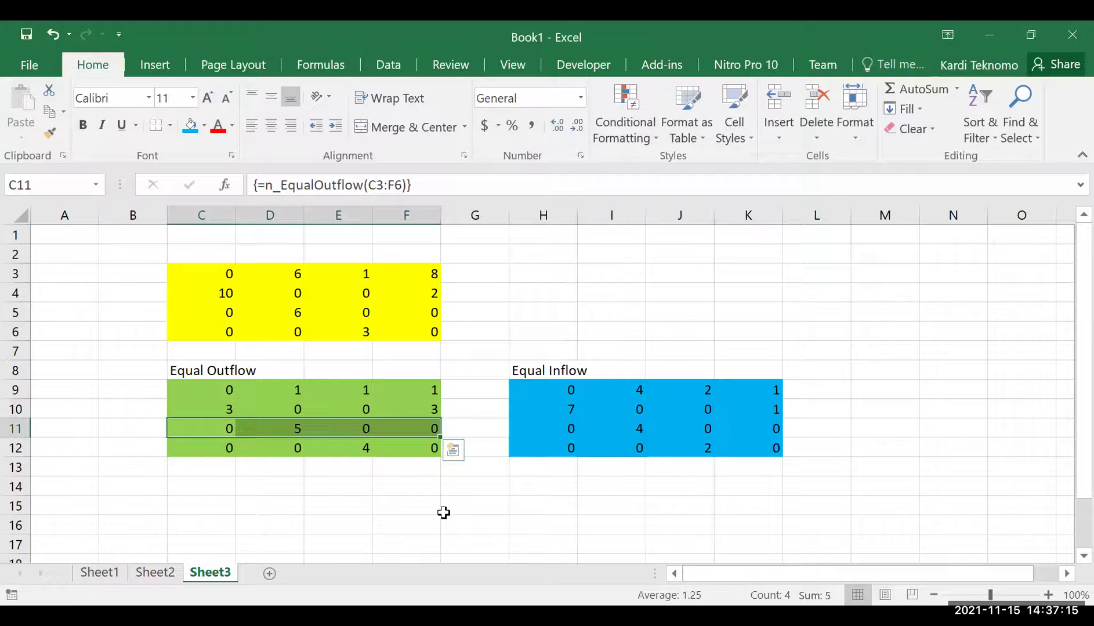
click(612, 505)
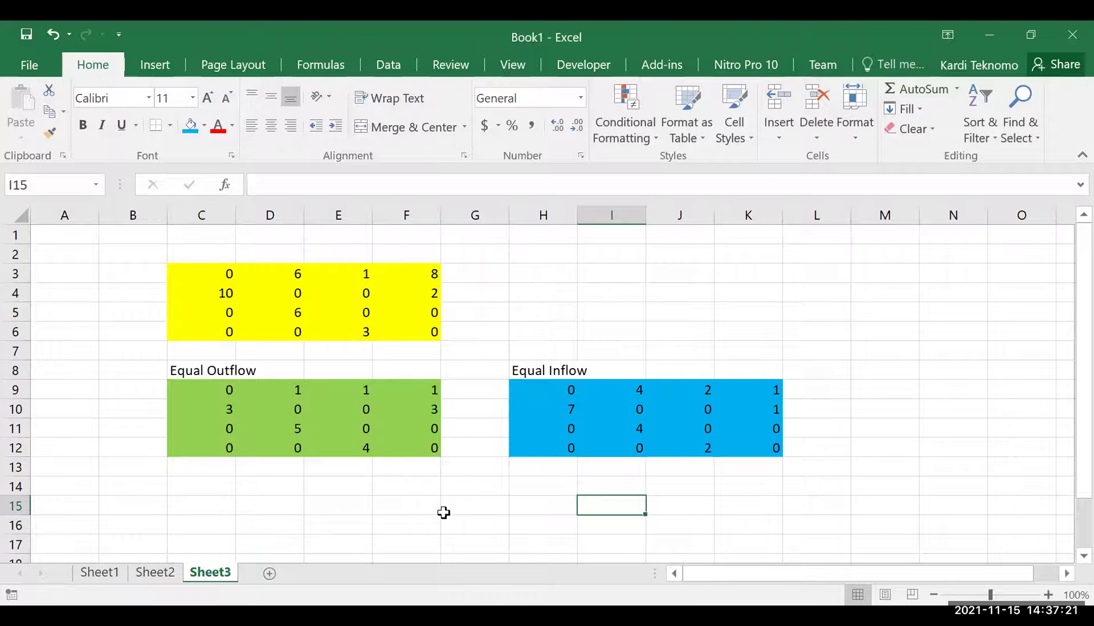
Step: Recalculate the sheet and examine columns J and K of the Equal Inflow matrix against the capacity matrix in C3:F6
key(F9)
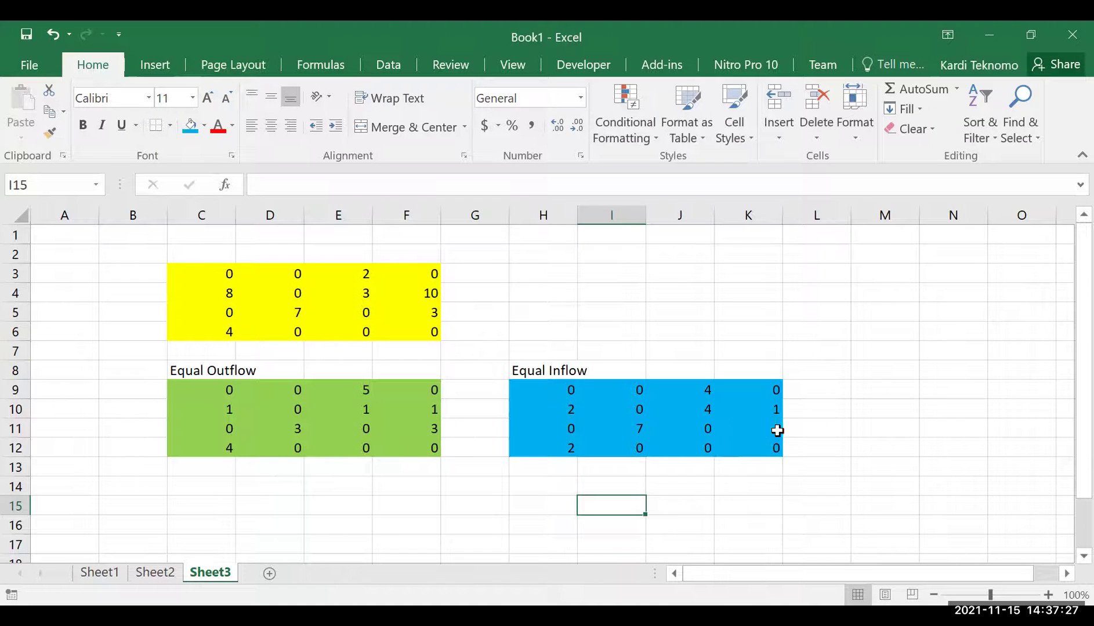
drag(713, 391, 751, 449)
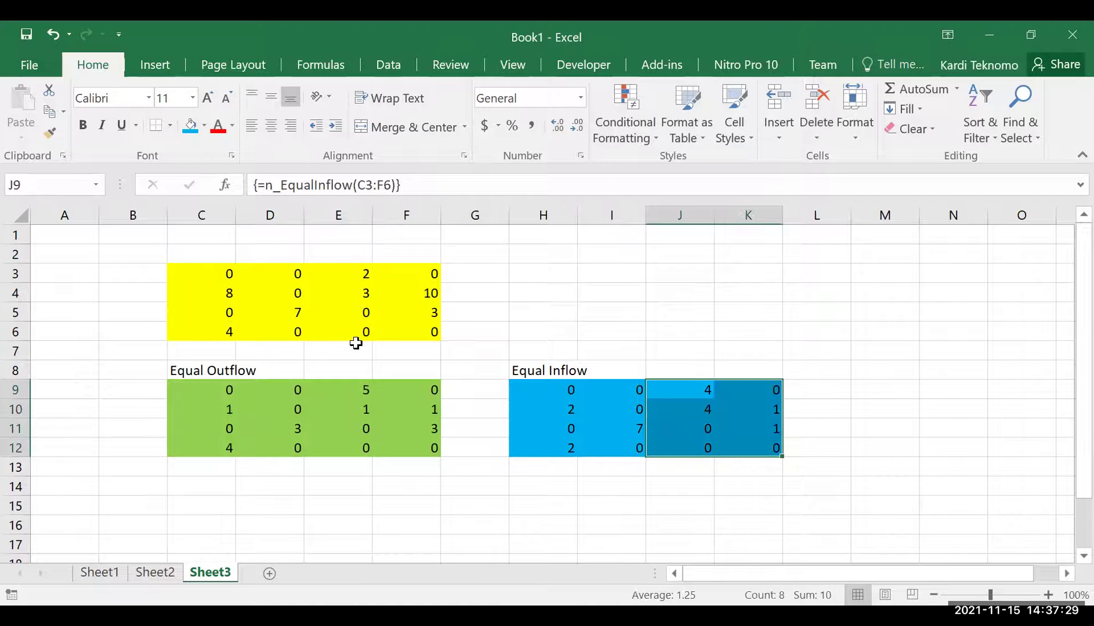
drag(225, 273, 423, 332)
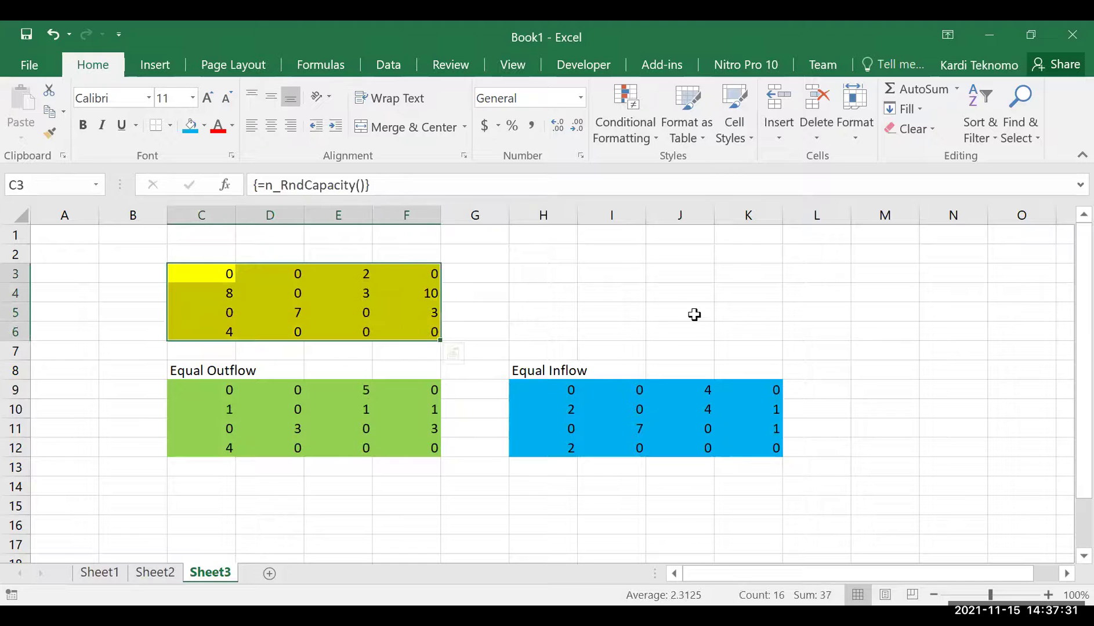
click(699, 305)
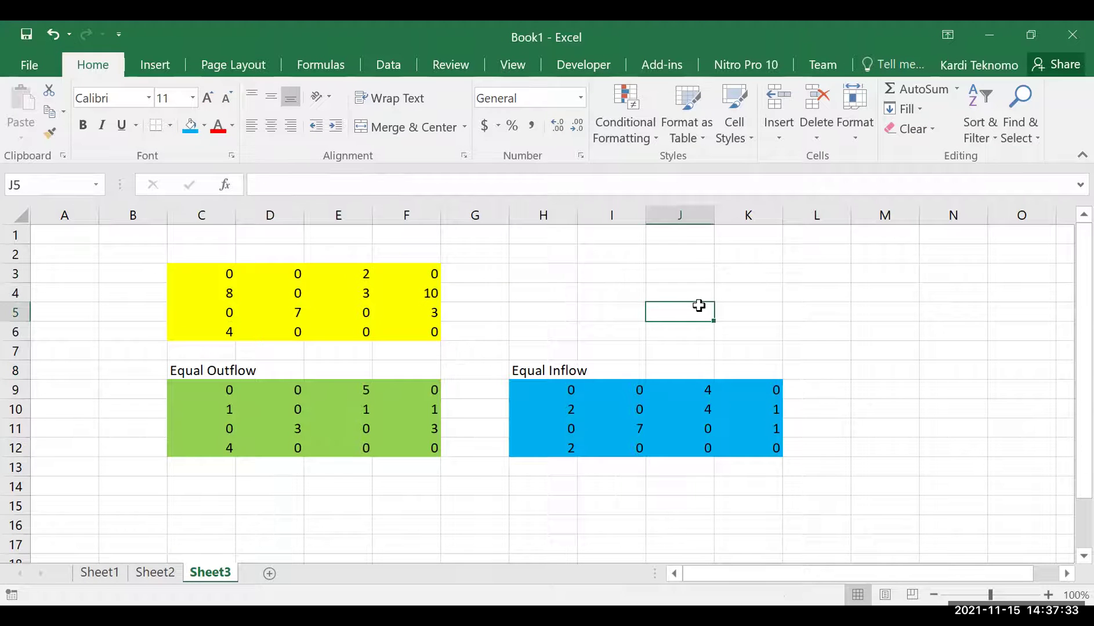
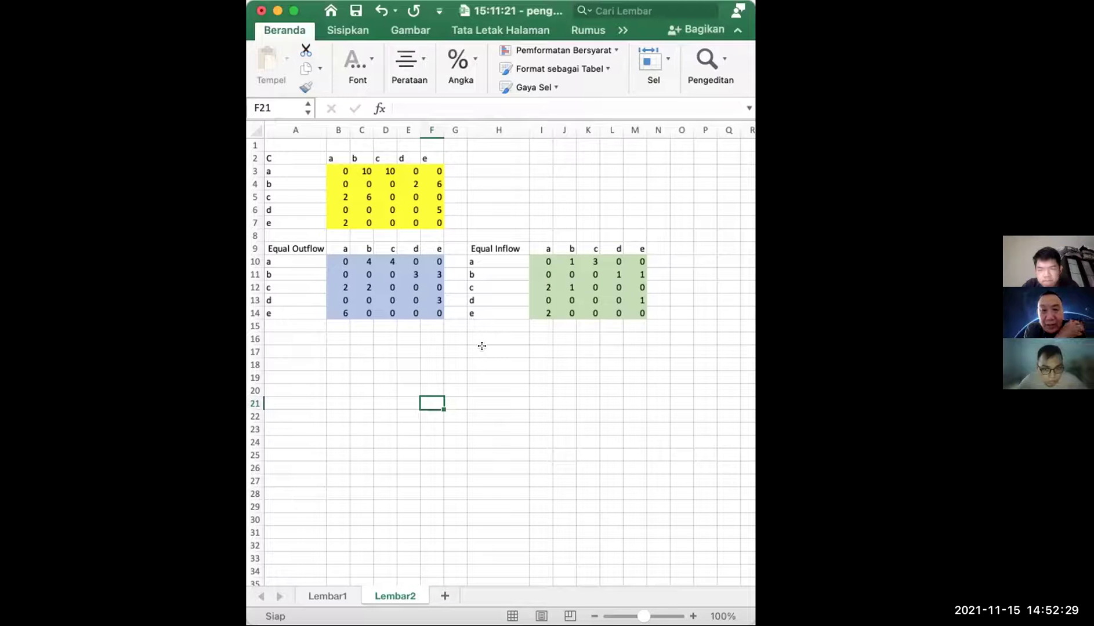
Step: On Lembar2 of the other workbook, enter the label F in A16 below the Equal Outflow matrix
click(308, 334)
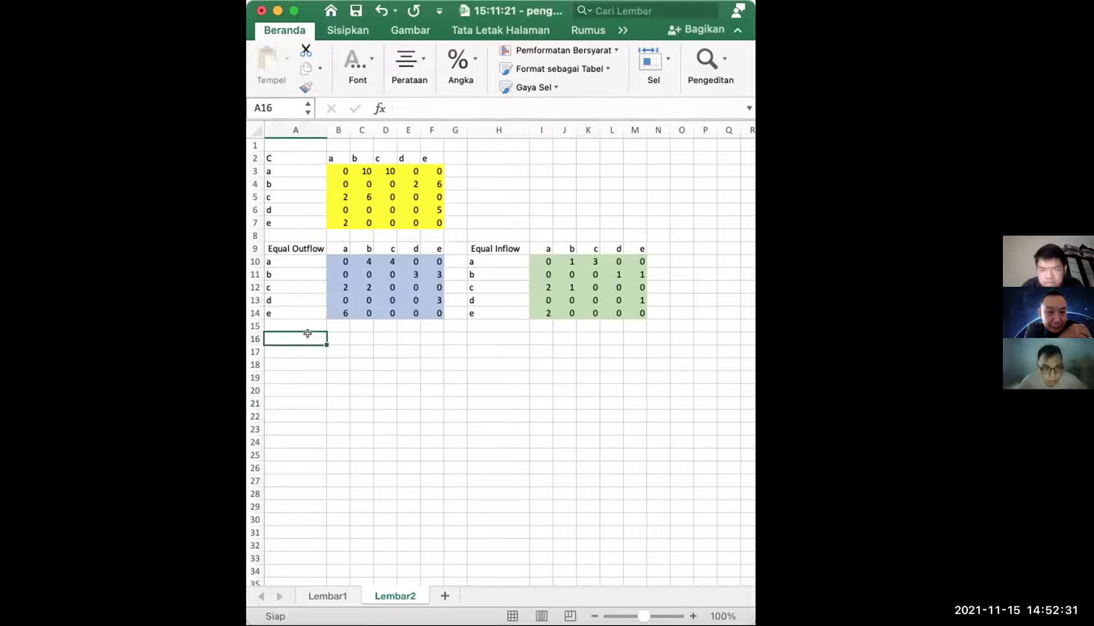
text(Idea)
key(BackSpace)
key(BackSpace)
key(BackSpace)
key(BackSpace)
text(F)
key(Return)
Step: Enter the formula =n_Capacity2IdealFlow(B3:F7) in B17 to compute the ideal flow matrix from the capacity matrix
key(Up)
key(Right)
key(Down)
text(=)
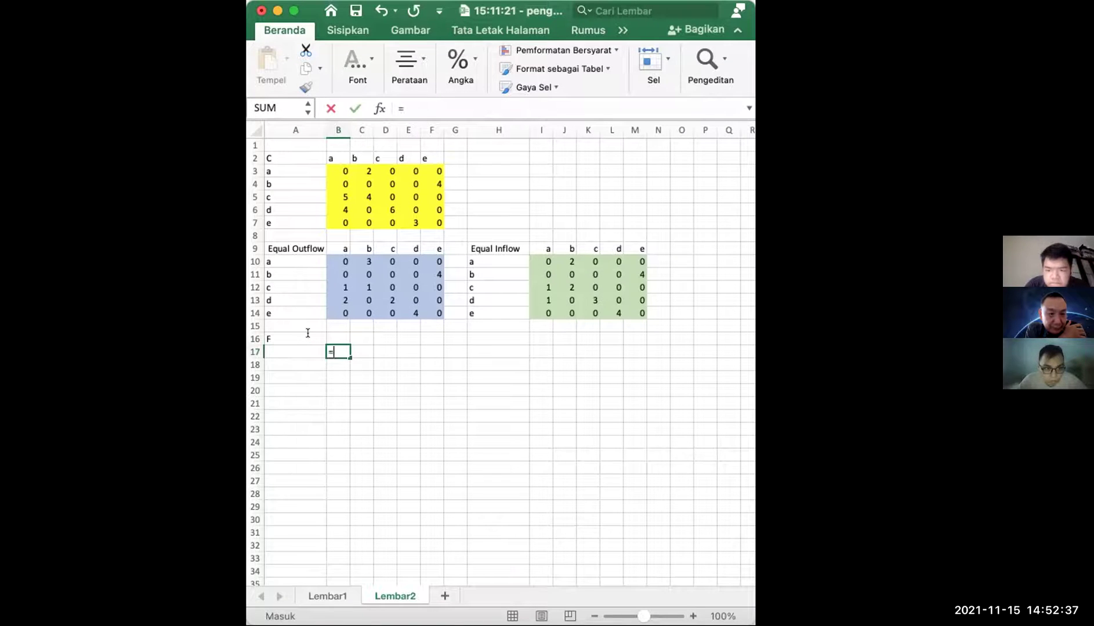
text(n_id\)
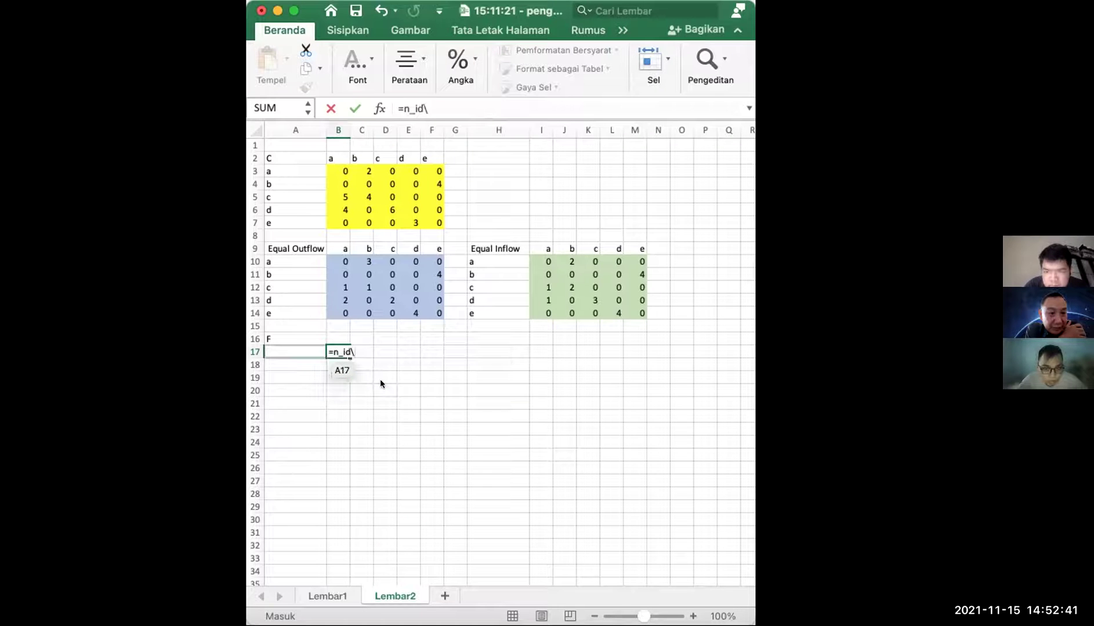
key(BackSpace)
key(BackSpace)
key(BackSpace)
text(ca)
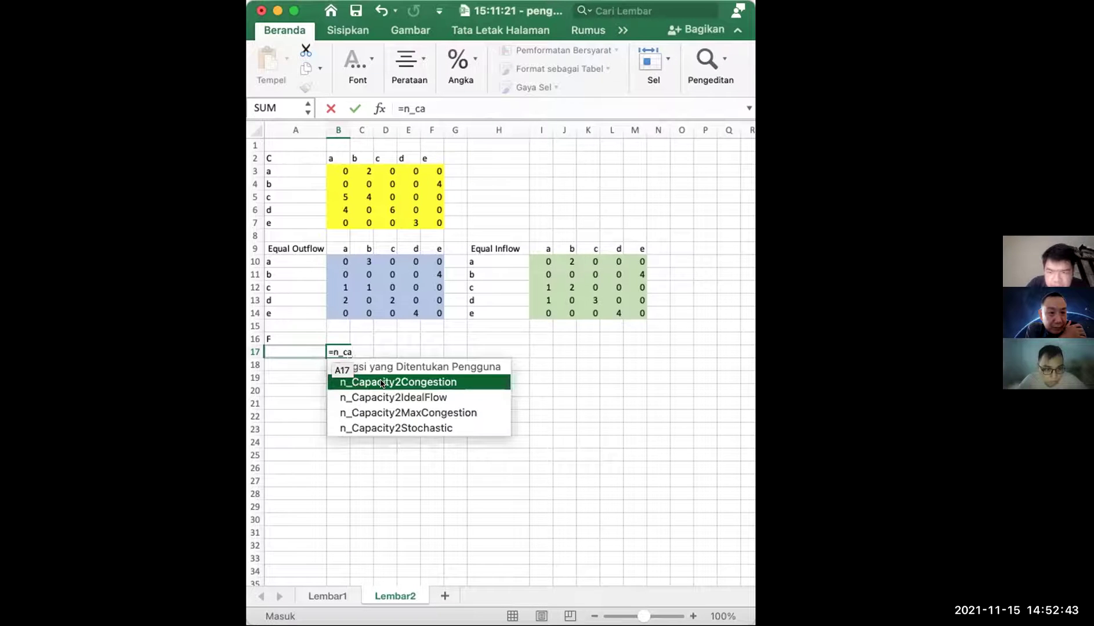
double_click(398, 397)
drag(346, 170, 439, 222)
key(Return)
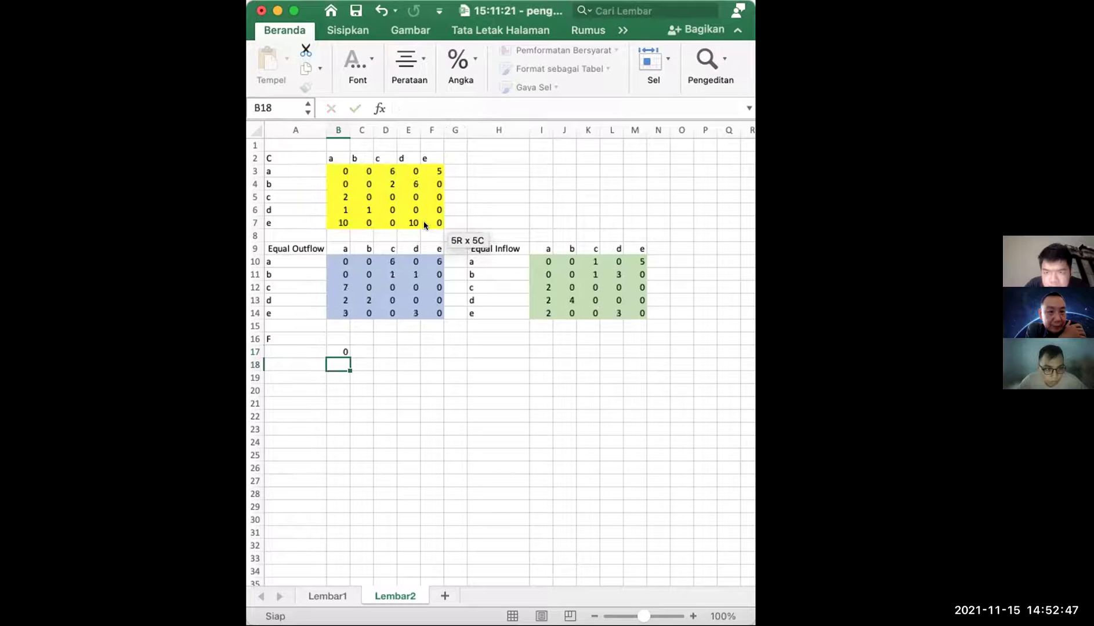
Step: Apply the n_Capacity2IdealFlow formula in B17 as an array formula across B17:F21
click(334, 346)
drag(333, 345, 425, 400)
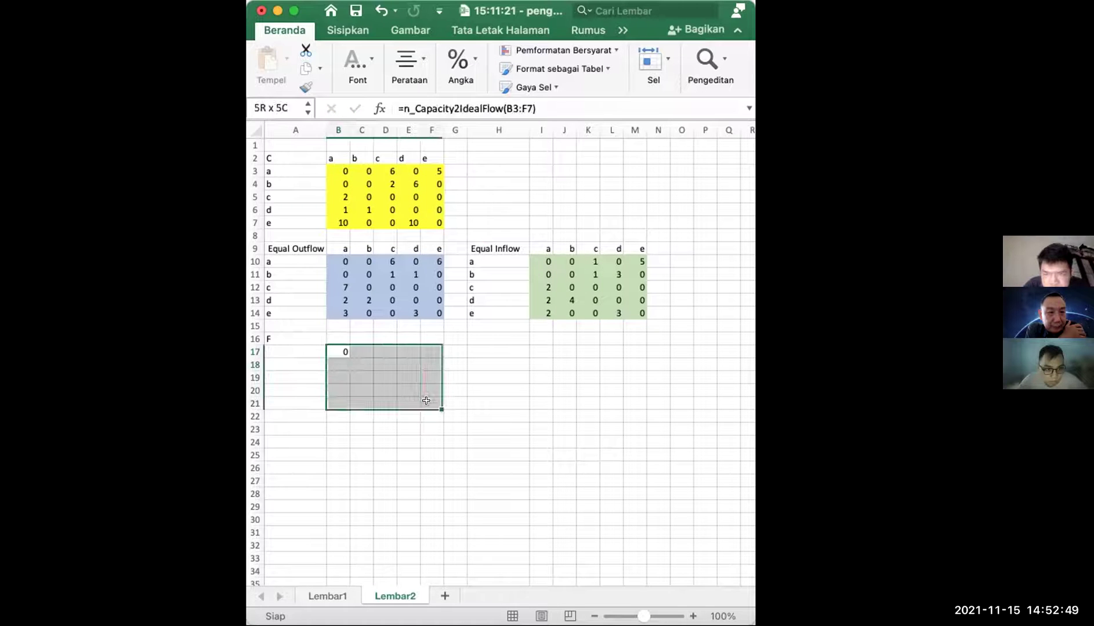
click(568, 108)
key(ctrl+shift+Return)
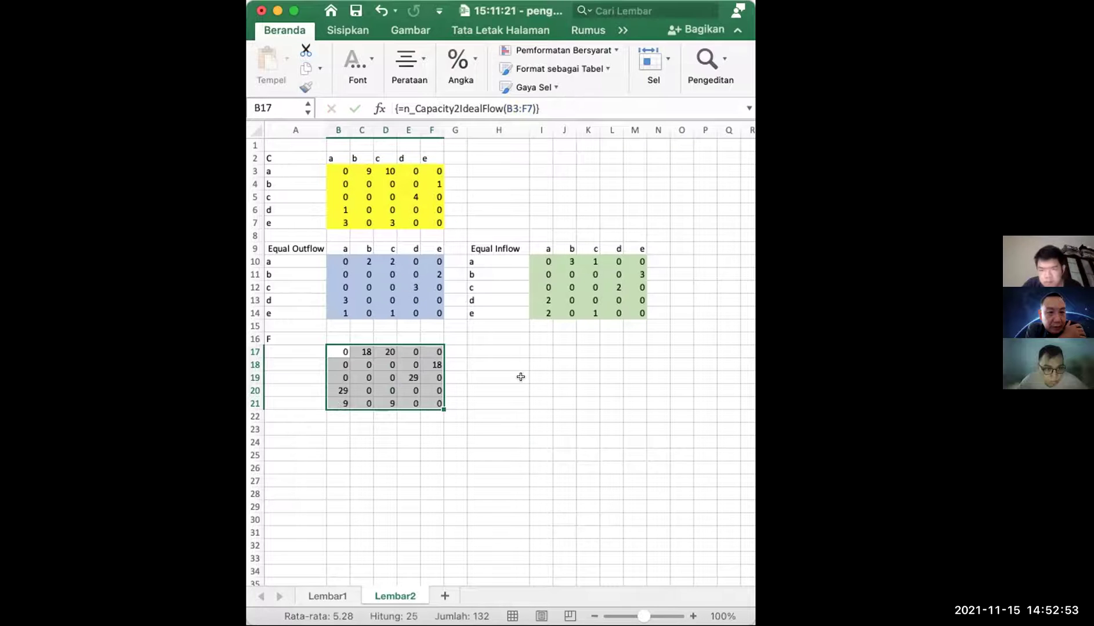
Step: Fill the ideal flow matrix B17:F21 with light gold and recalculate the sheet
click(539, 430)
drag(339, 351, 440, 404)
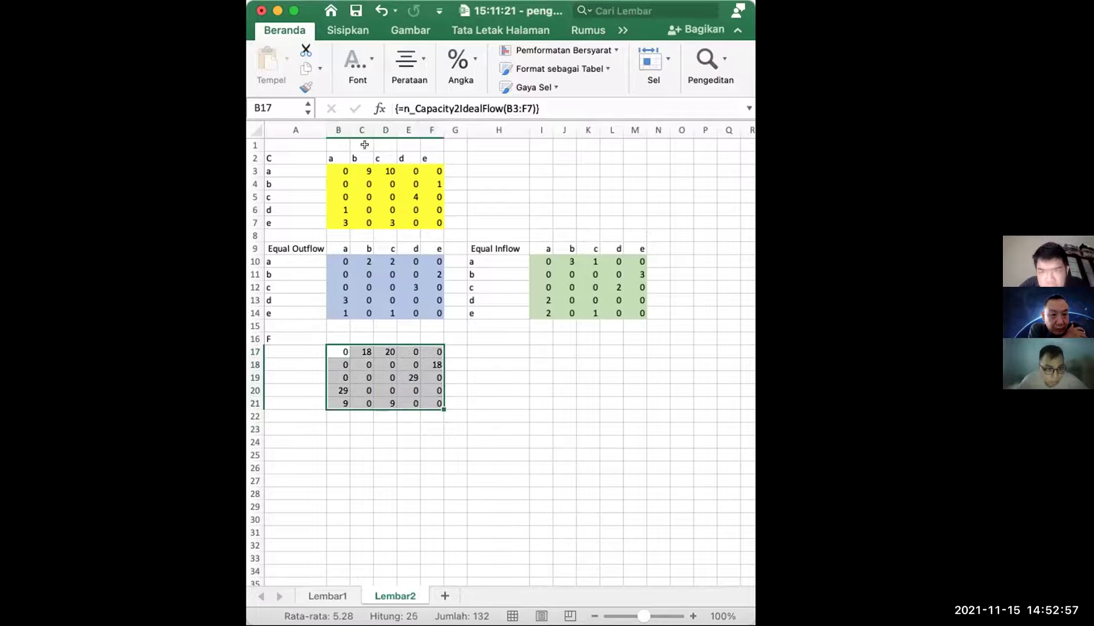
click(355, 69)
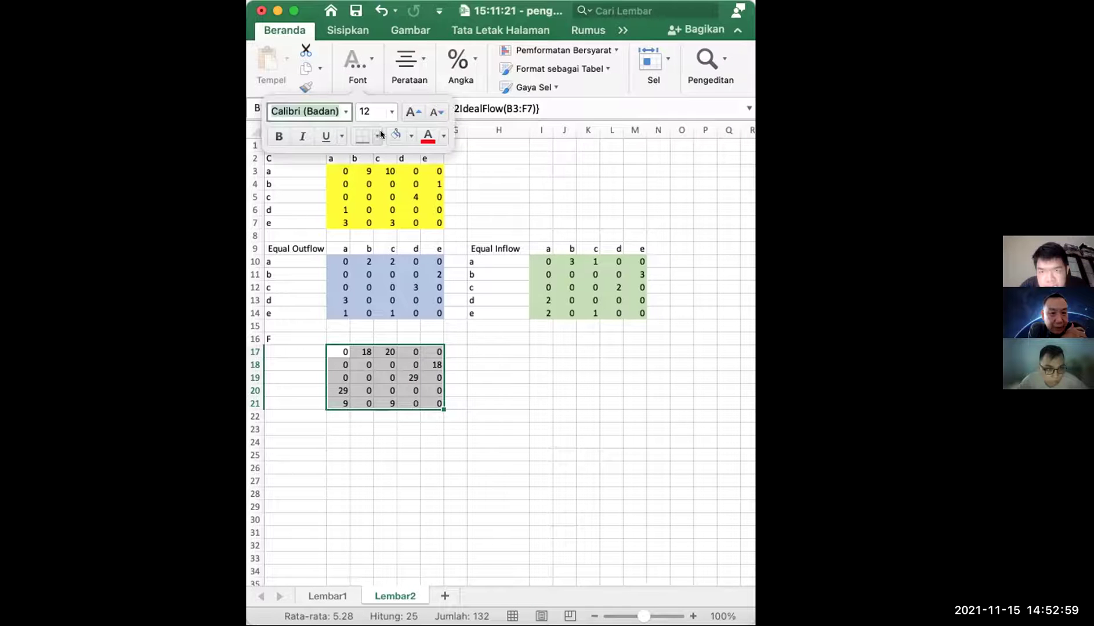
click(409, 135)
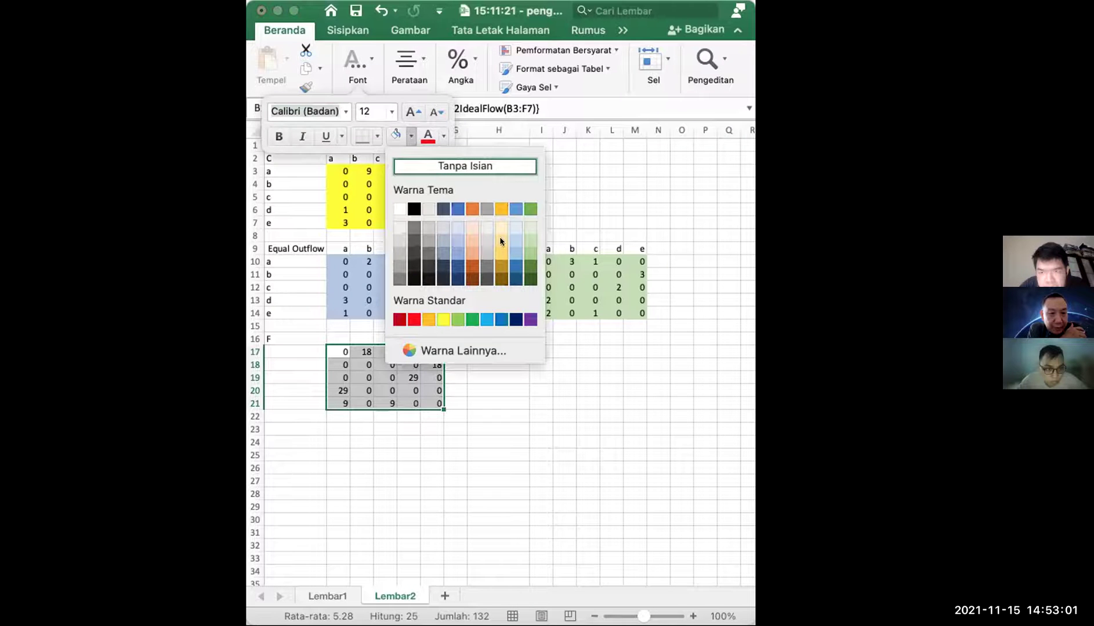
click(501, 241)
click(481, 441)
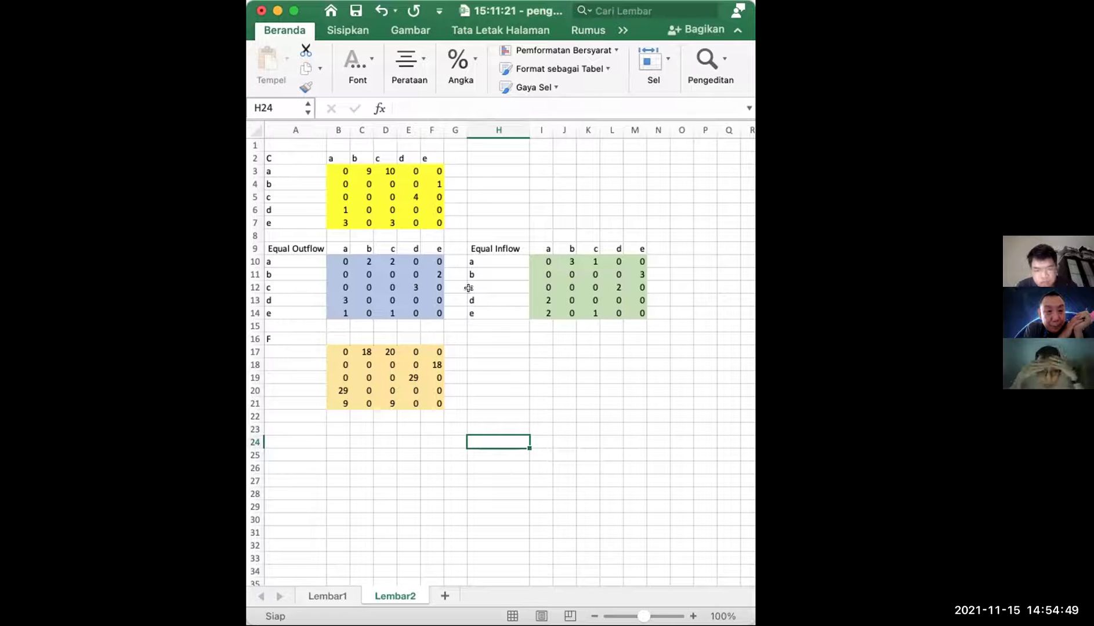
key(F9)
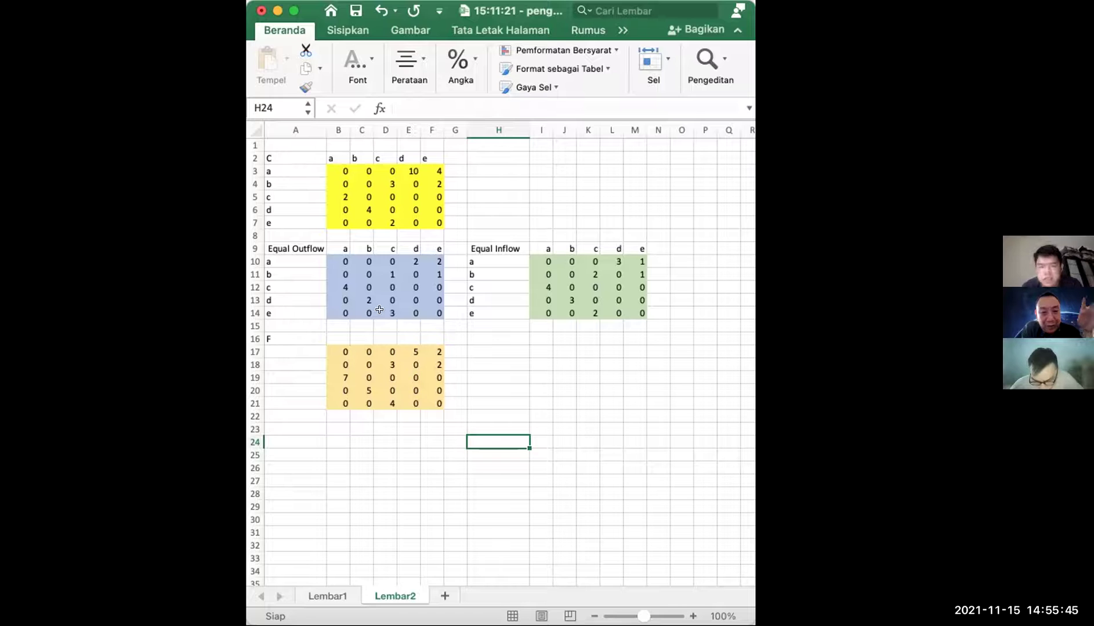
Step: Draw a thin vertical line arrow about 1.42 cm long pointing down at column c of the Equal Inflow matrix
click(343, 30)
click(328, 57)
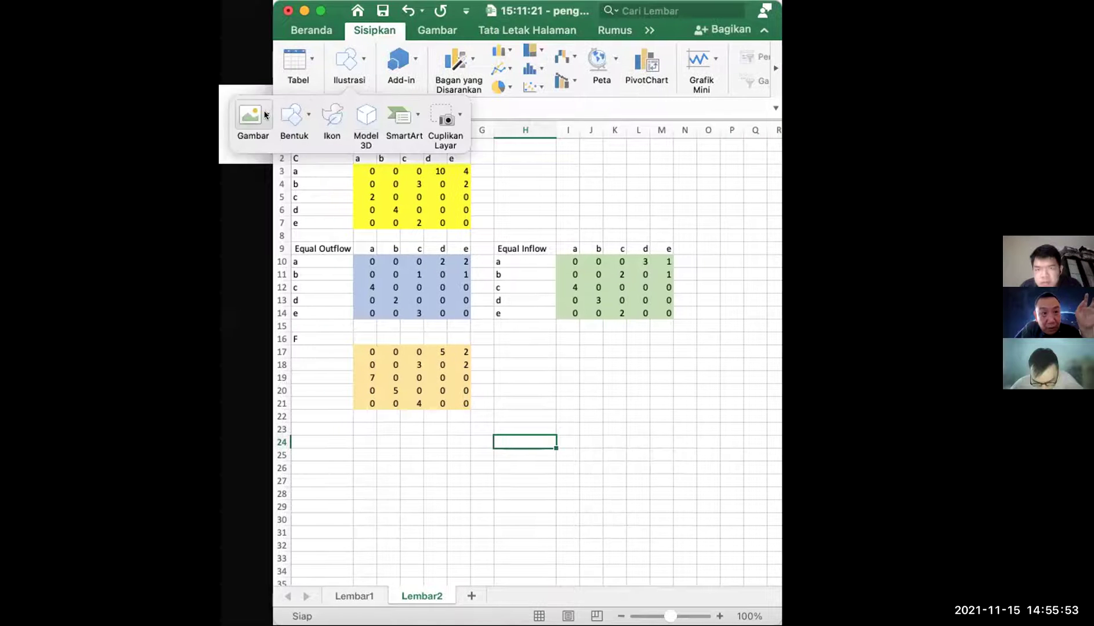
click(265, 114)
click(252, 113)
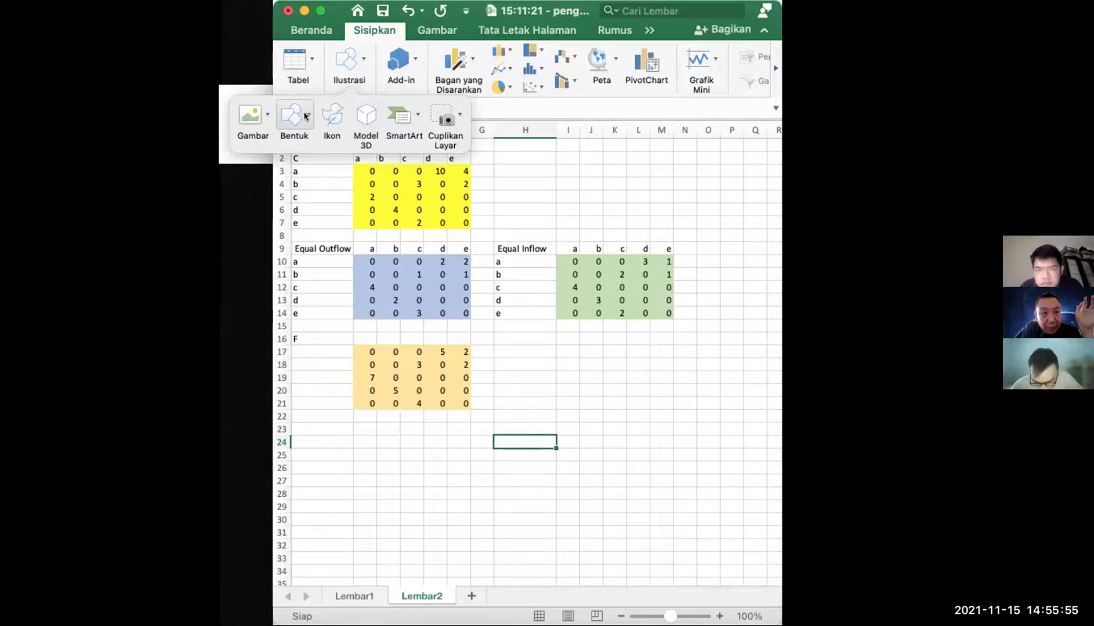
click(304, 116)
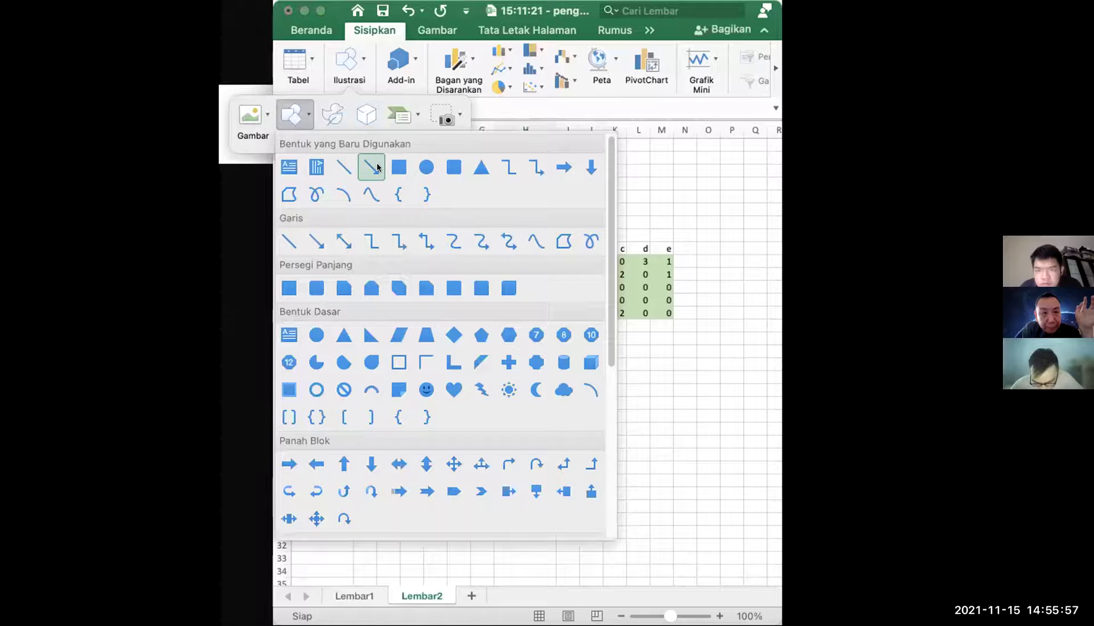
click(372, 167)
drag(581, 195, 515, 265)
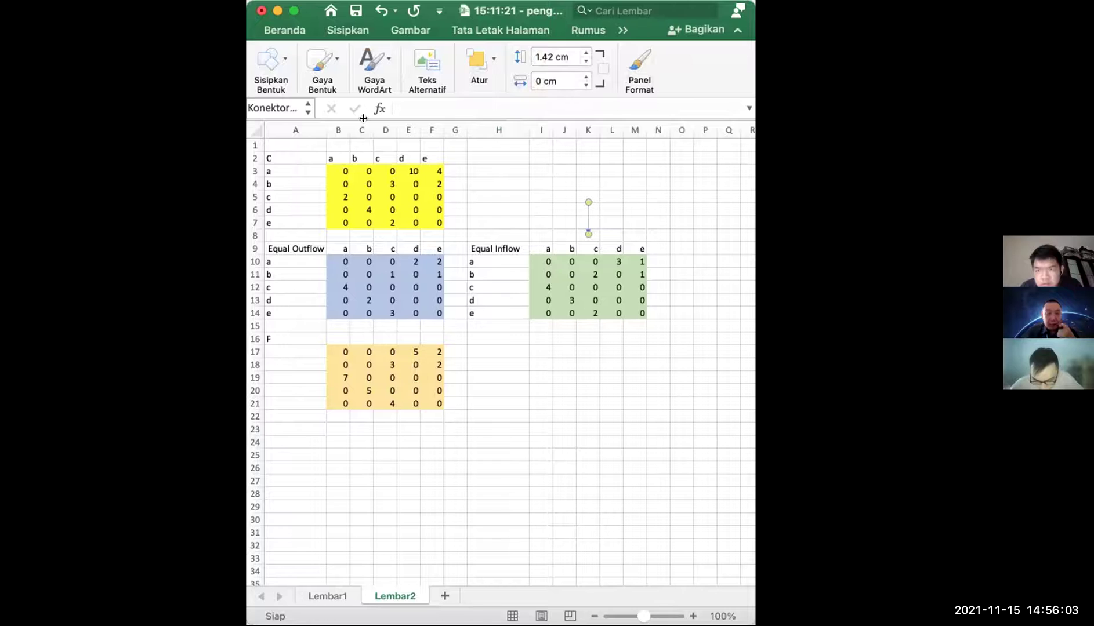
Step: Draw a small right block arrow in column A pointing at row c of the Equal Outflow matrix
click(267, 59)
click(302, 124)
drag(342, 276, 366, 293)
Step: Delete the thin line arrow above column c of the Equal Inflow matrix
drag(595, 193, 588, 203)
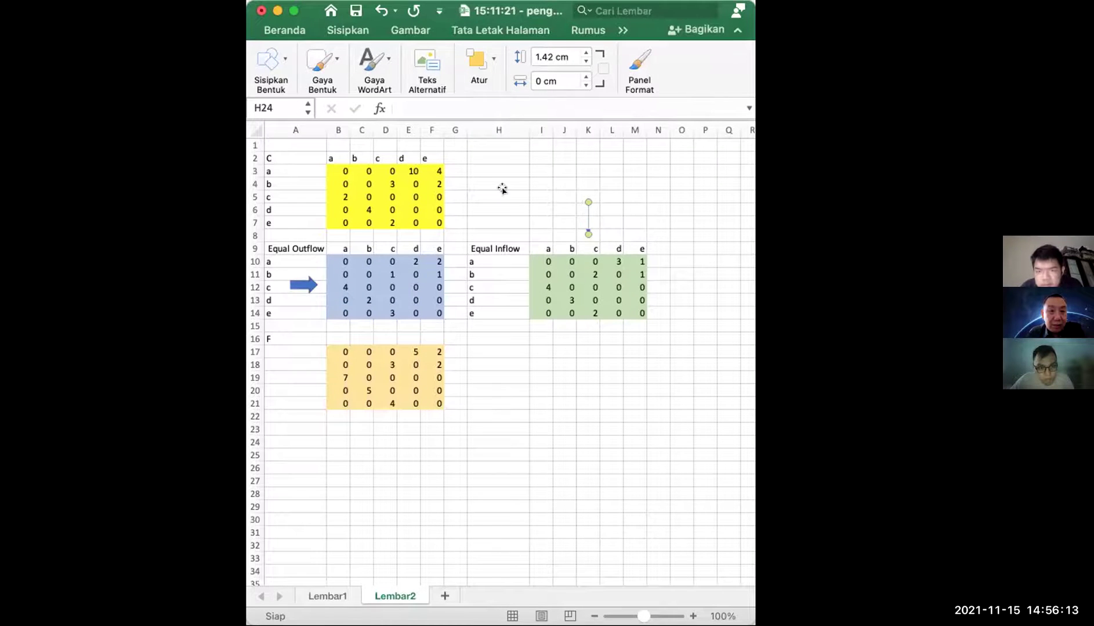
key(Delete)
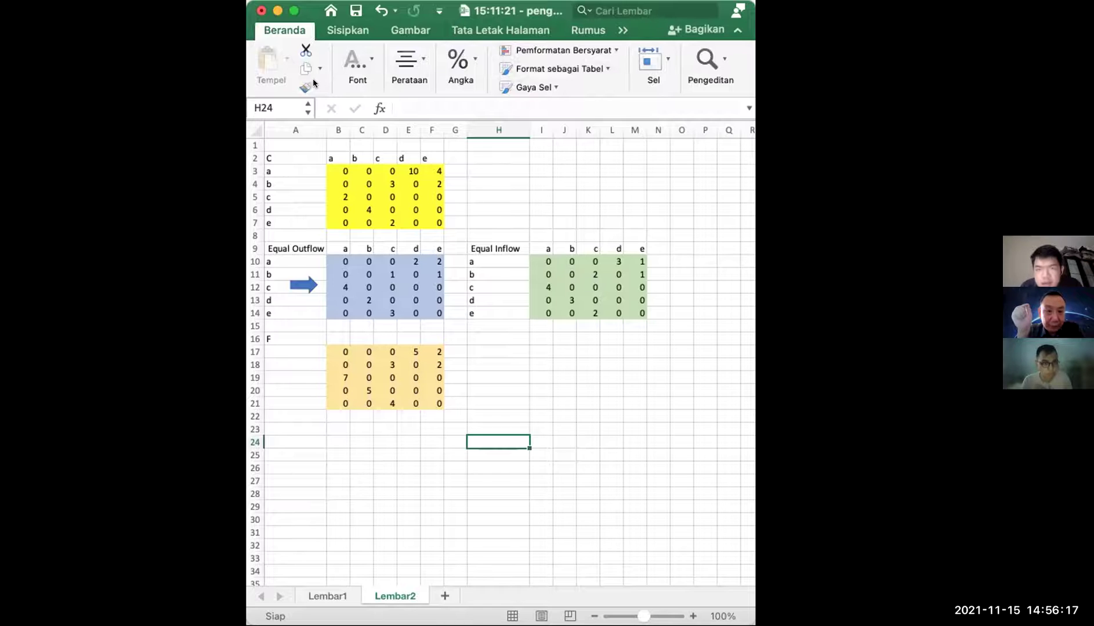
Step: Draw a down block arrow about 0.78 cm wide and 1.52 cm high pointing at column c of the Equal Inflow matrix
click(332, 32)
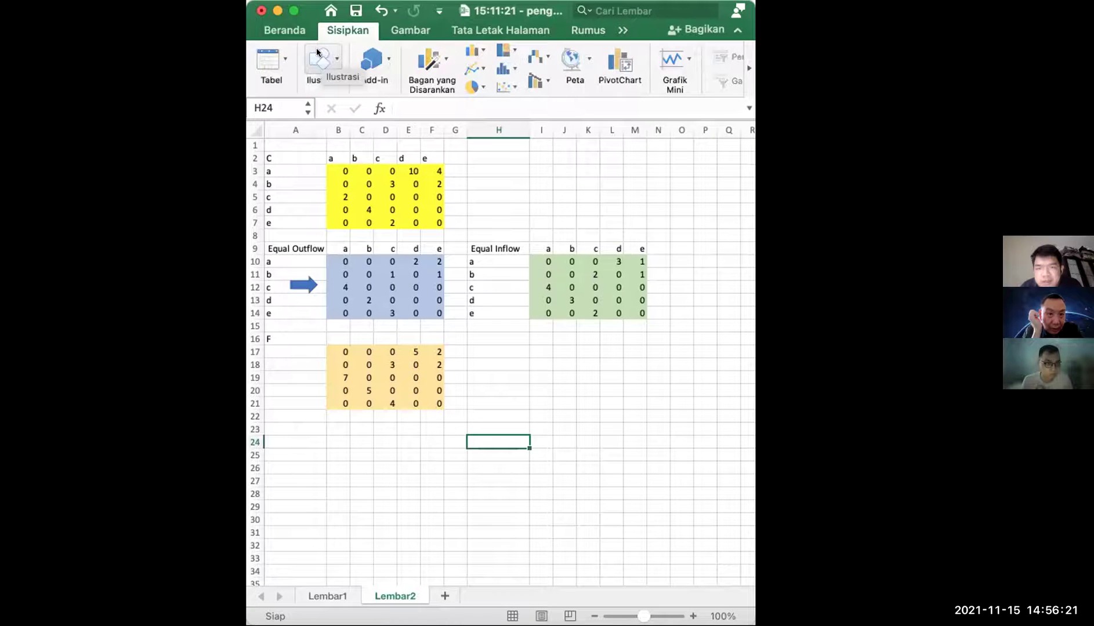
click(317, 55)
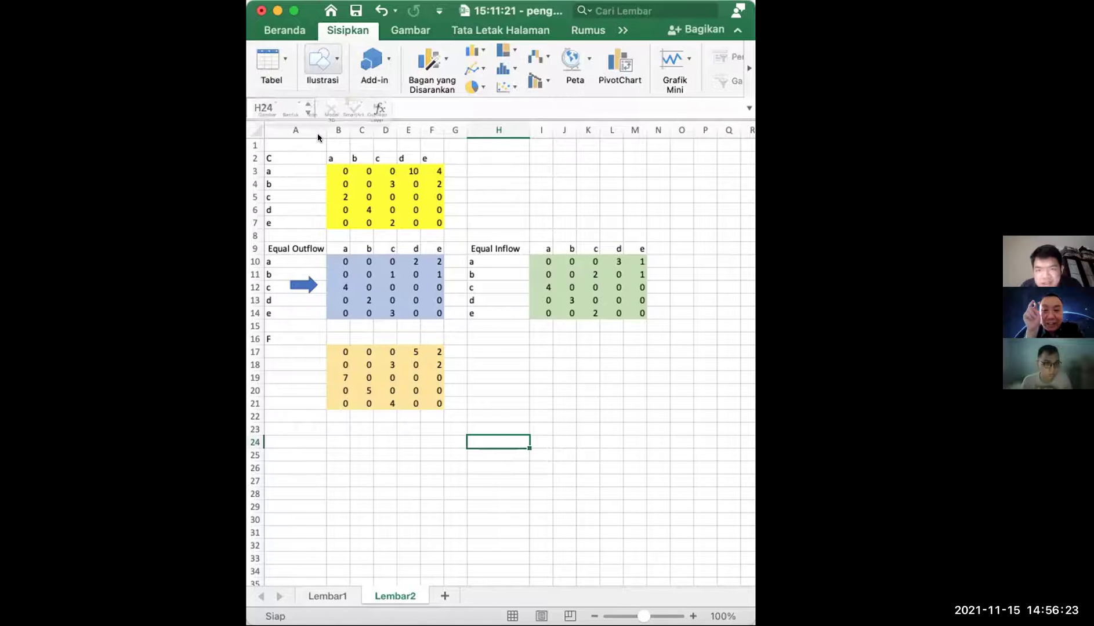
click(299, 116)
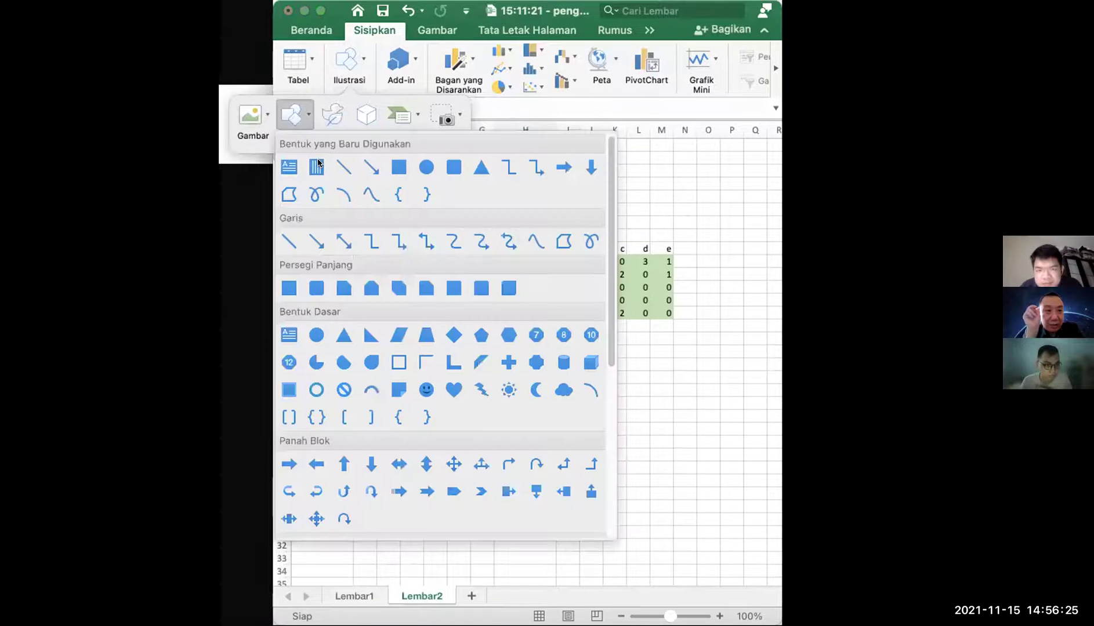
click(591, 167)
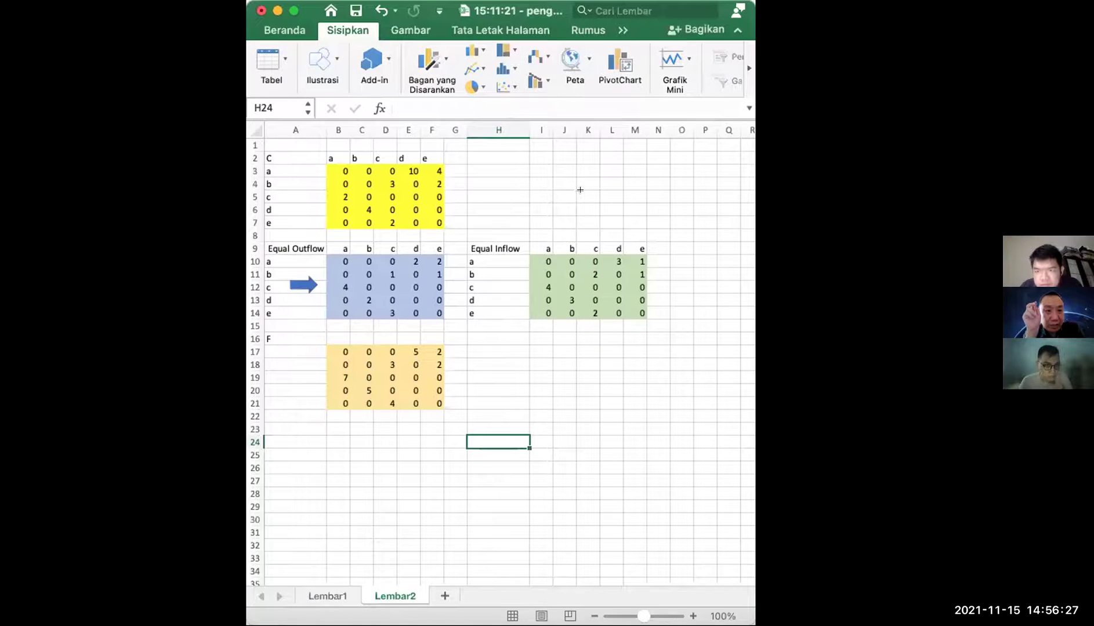
drag(585, 194, 604, 231)
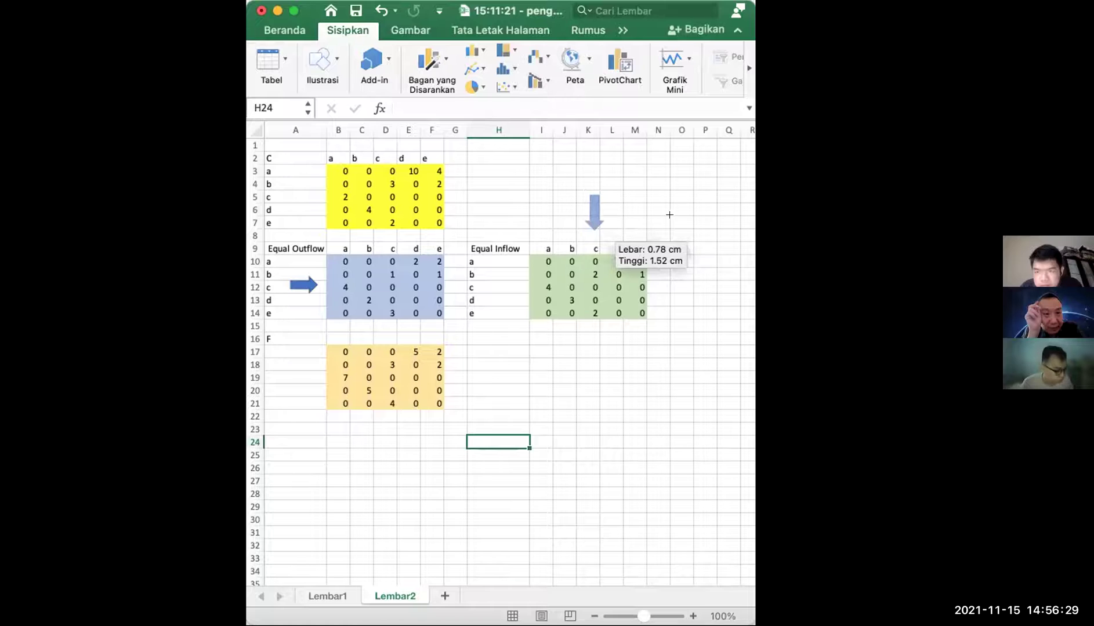
drag(586, 215, 583, 223)
click(558, 415)
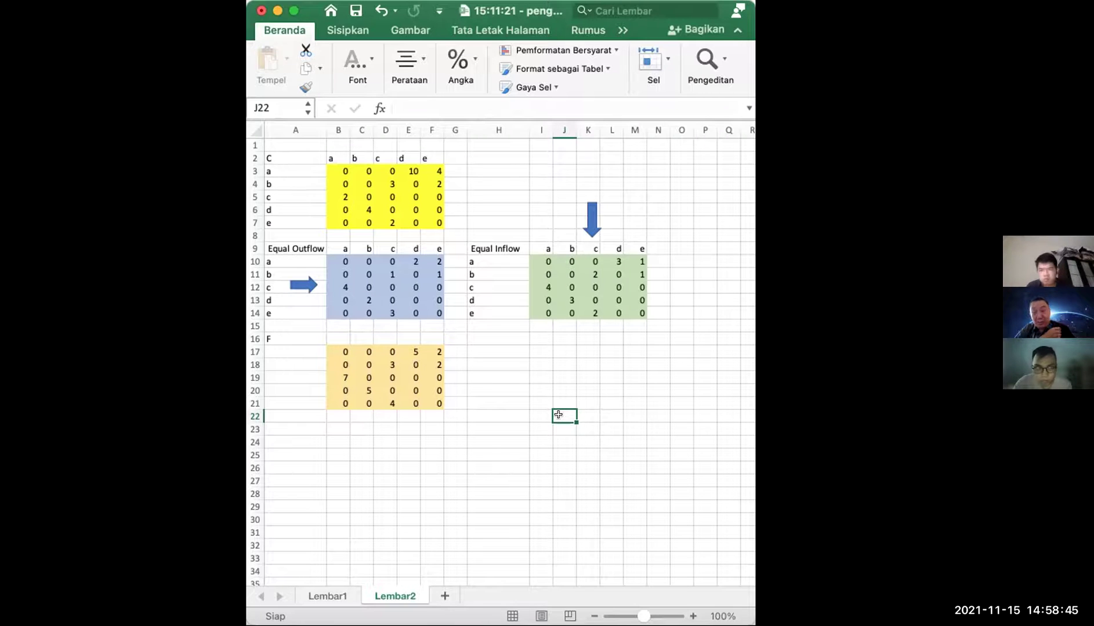
Step: Label cell H16 "Kappa" and select the adjacent cell I16
click(468, 333)
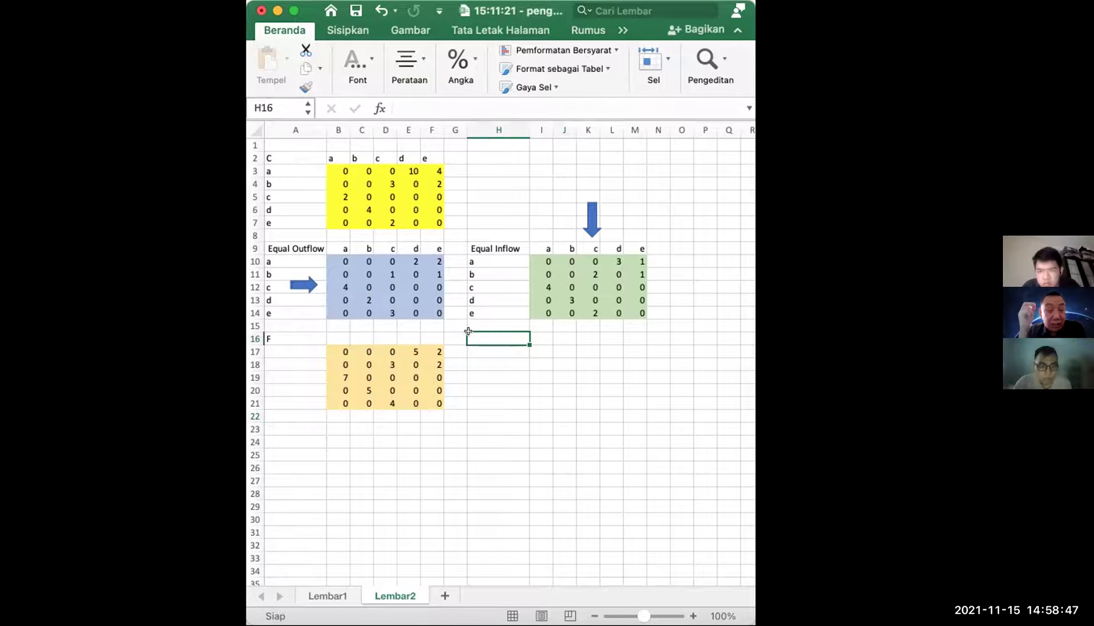
text(K)
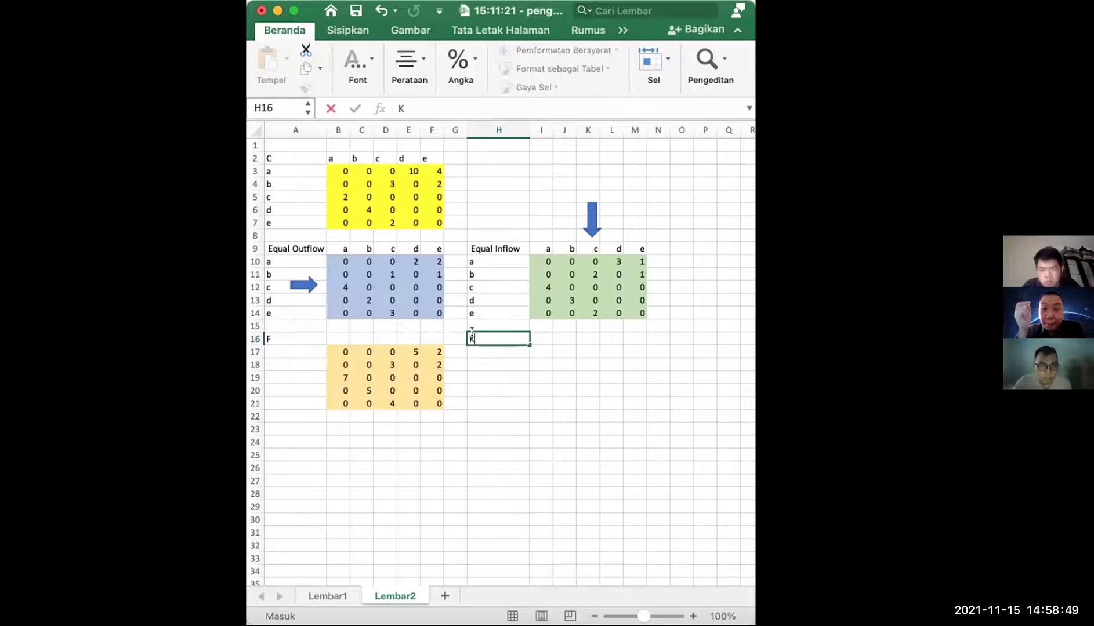
text(appa)
key(Return)
click(541, 336)
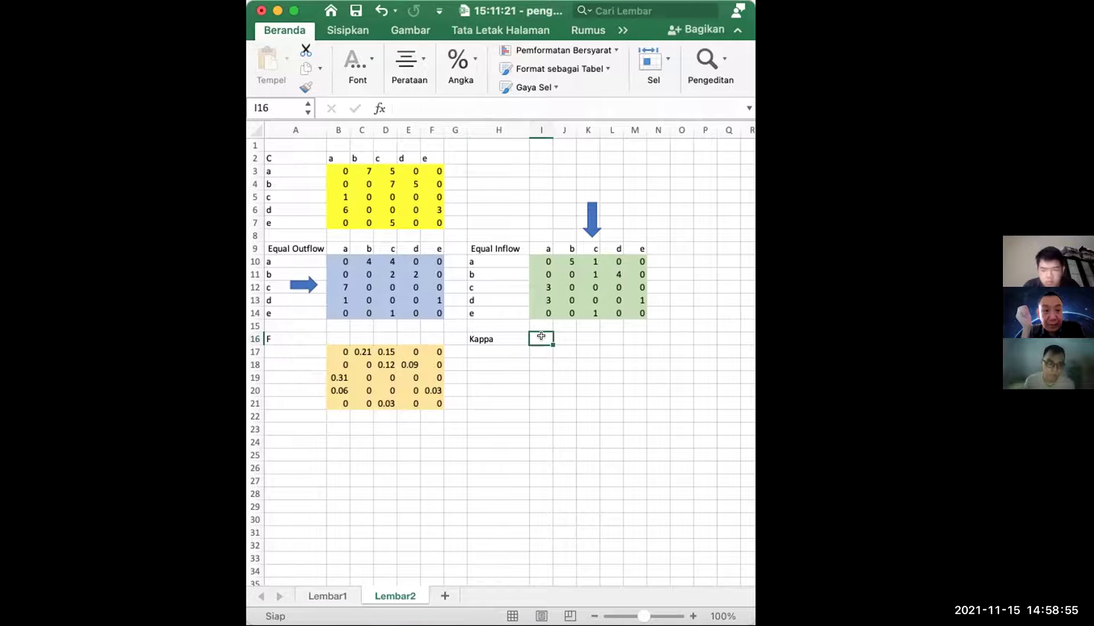
click(268, 102)
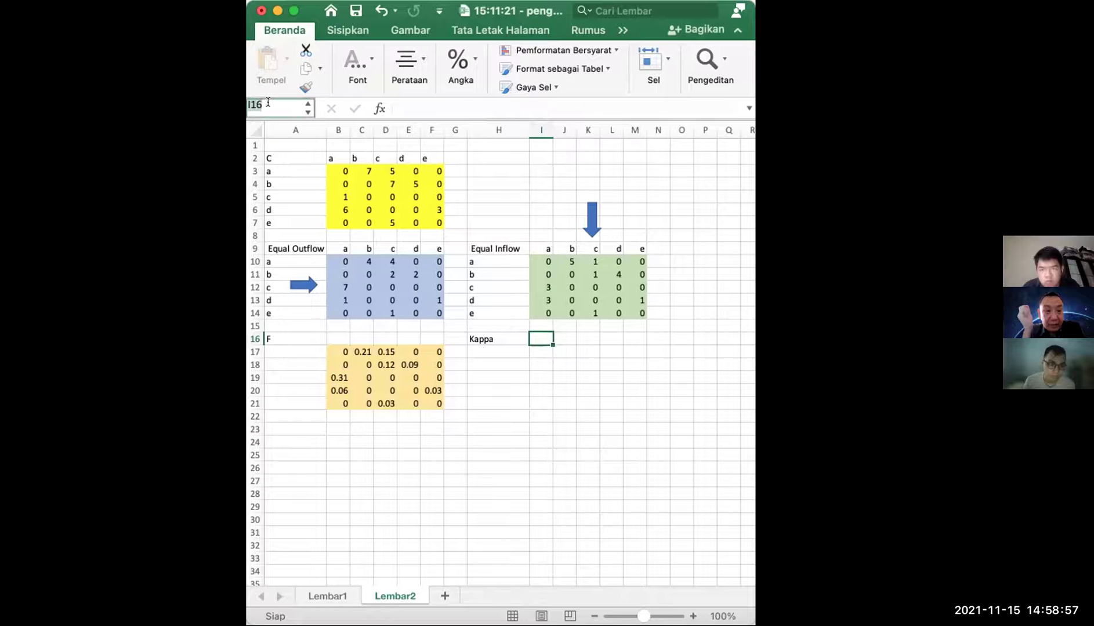
text(100)
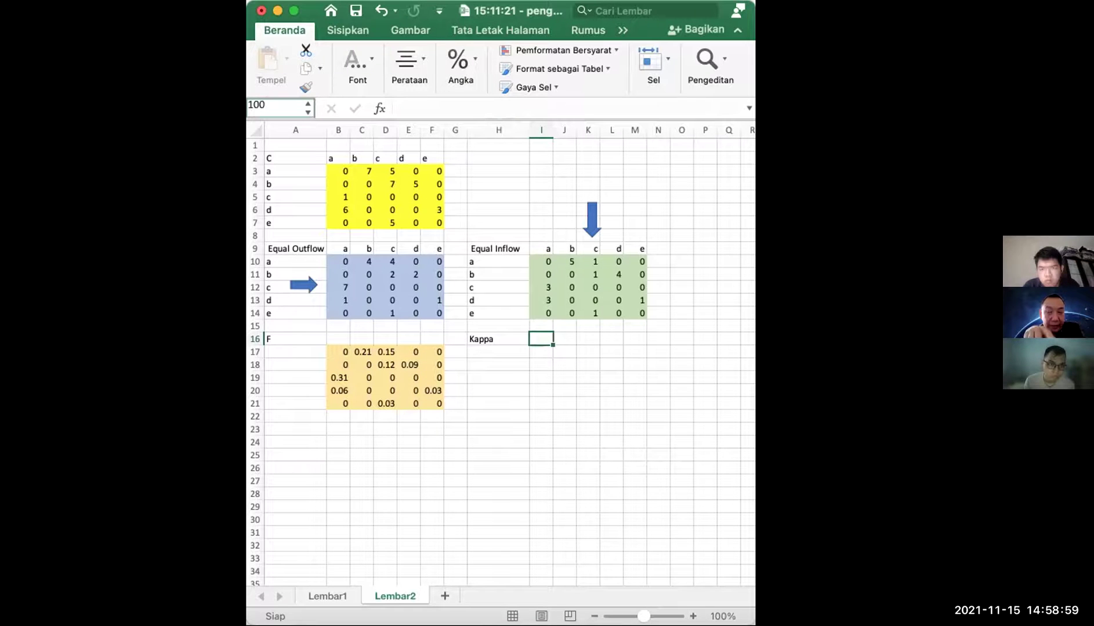
key(Return)
click(351, 306)
Step: Give cell I16 the defined name kappa
click(288, 99)
key(BackSpace)
text(kappa)
key(Return)
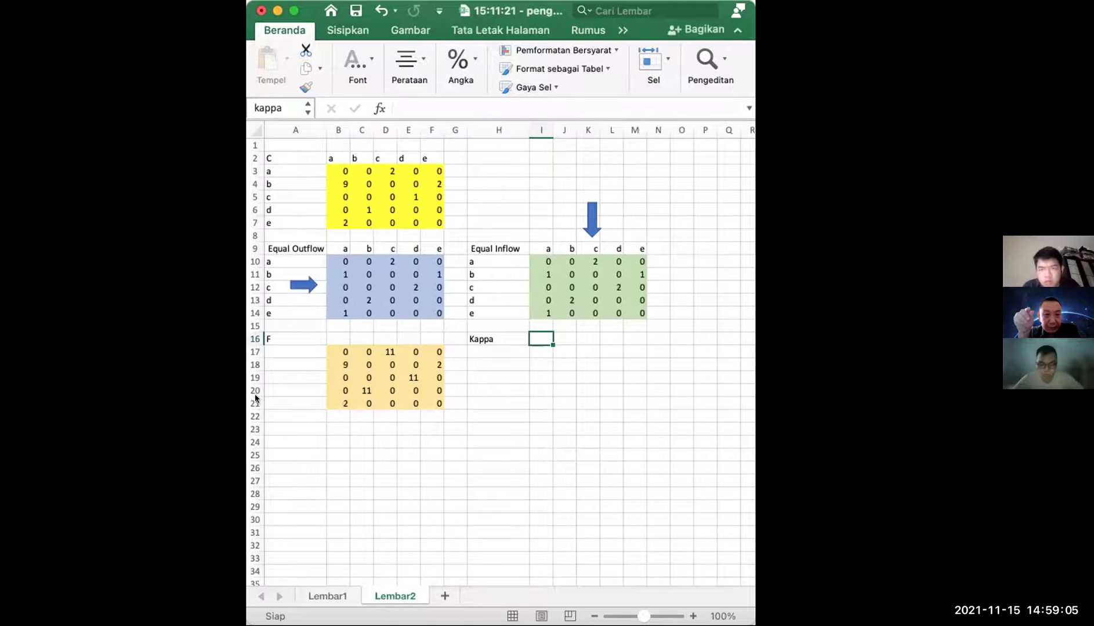
Step: Label cell A23 "N" below the ideal flow matrix
click(307, 426)
text(N)
key(Return)
Step: Calculate the entropy of the ideal flow matrix in B24 with =n_Entropy(B17:F21)
key(Right)
text(=)
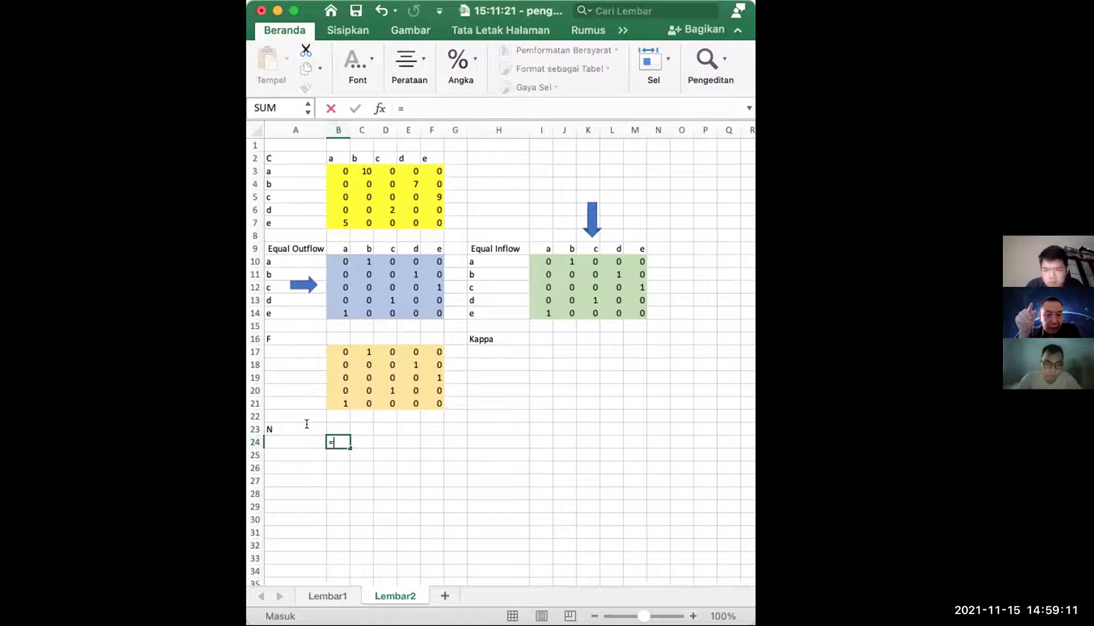
text(n_e)
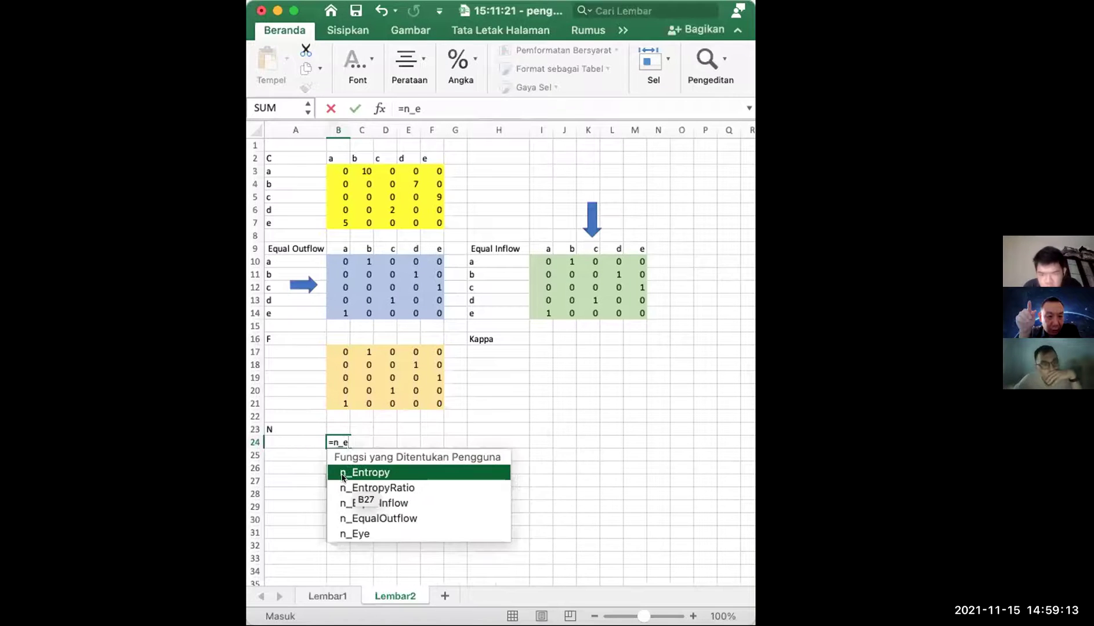
double_click(342, 477)
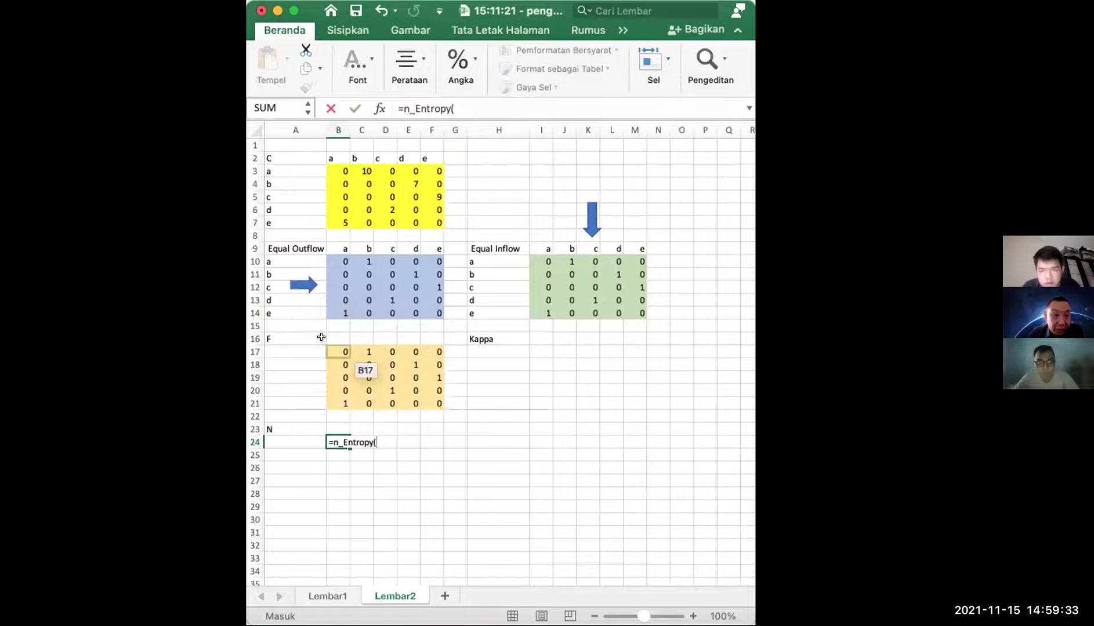
click(339, 351)
mouse_move(418, 391)
mouse_down()
mouse_move(444, 409)
mouse_move(411, 408)
mouse_up()
key(Return)
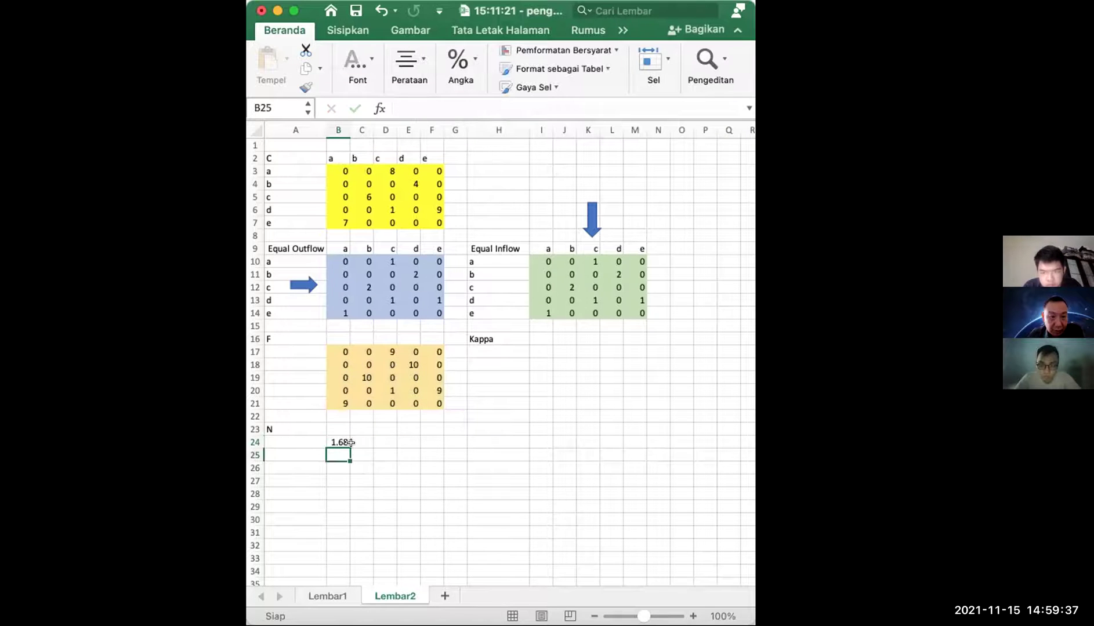
drag(338, 443, 411, 491)
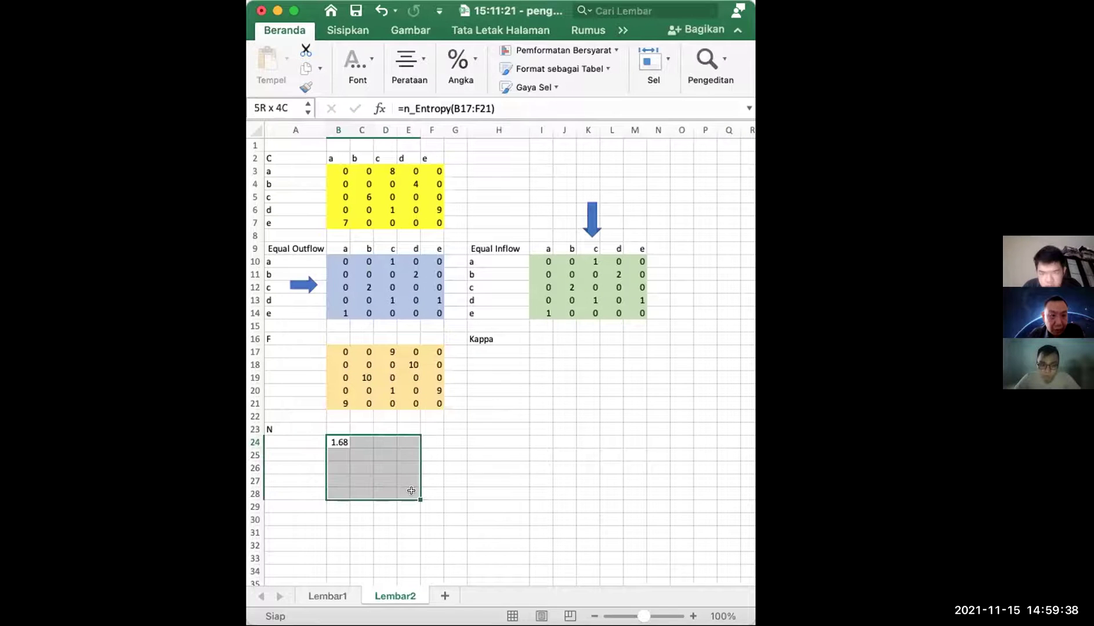
click(426, 454)
click(326, 439)
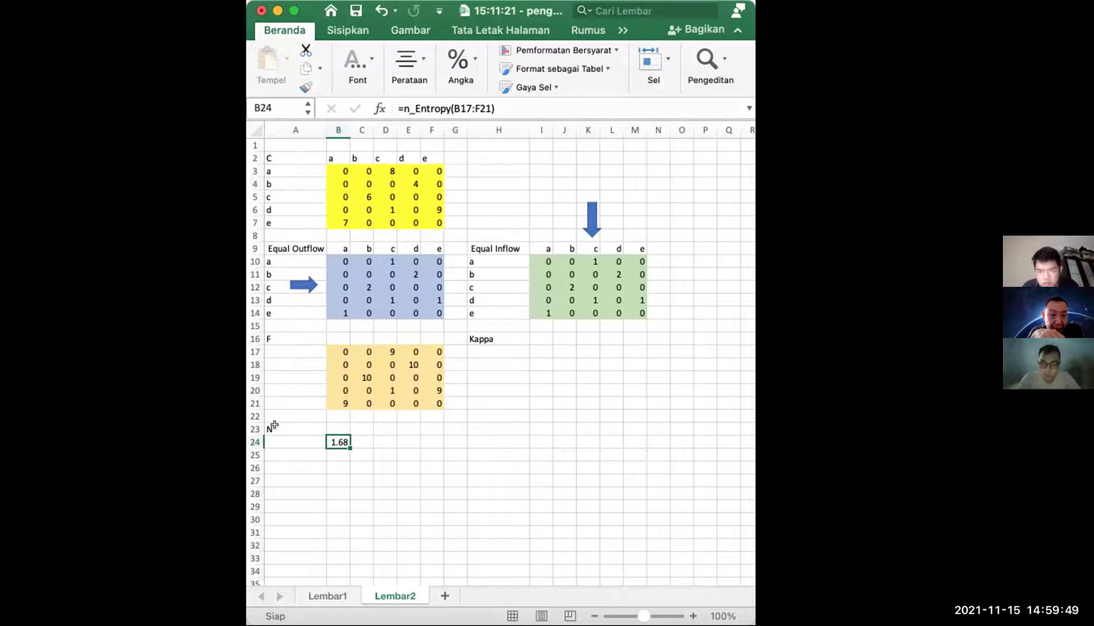
Step: Label cell H23 "N out" for the entropy of the Equal Outflow matrix
drag(490, 416, 492, 429)
key(Down)
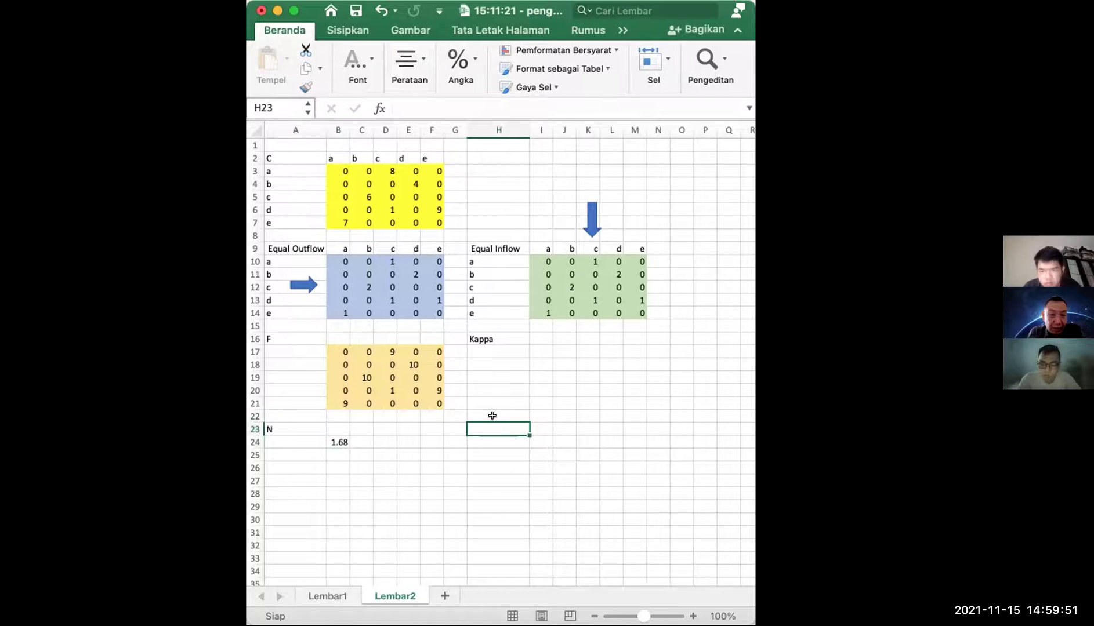
text(N out)
key(Return)
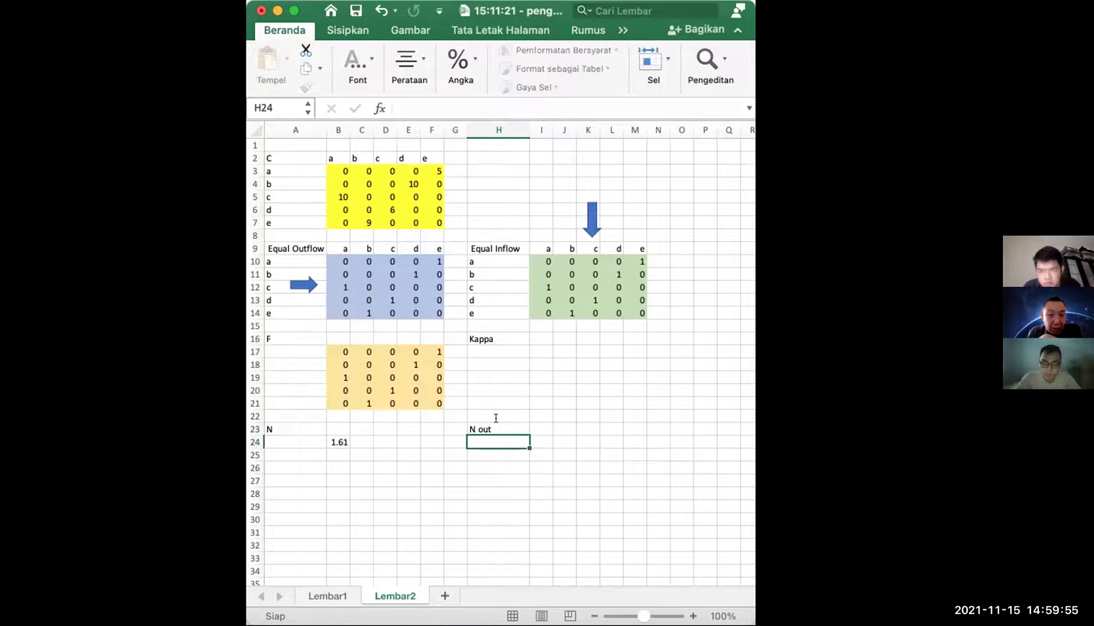
Step: Calculate the entropy of the Equal Outflow matrix B10:F14 in cell I23 with the n_Entropy function
key(Up)
key(Right)
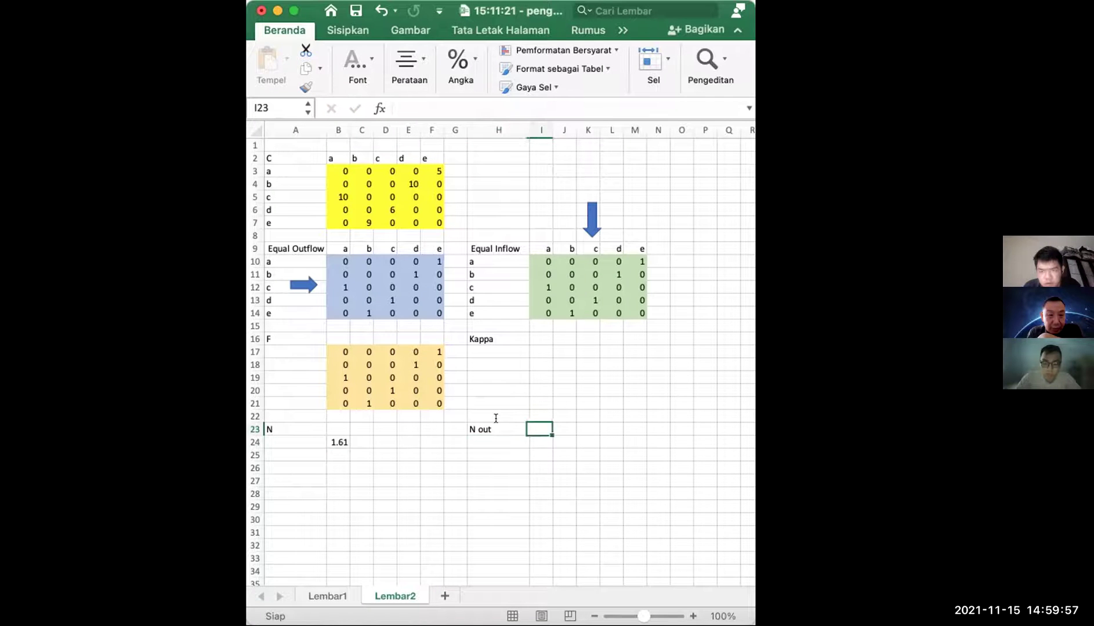
text(=n)
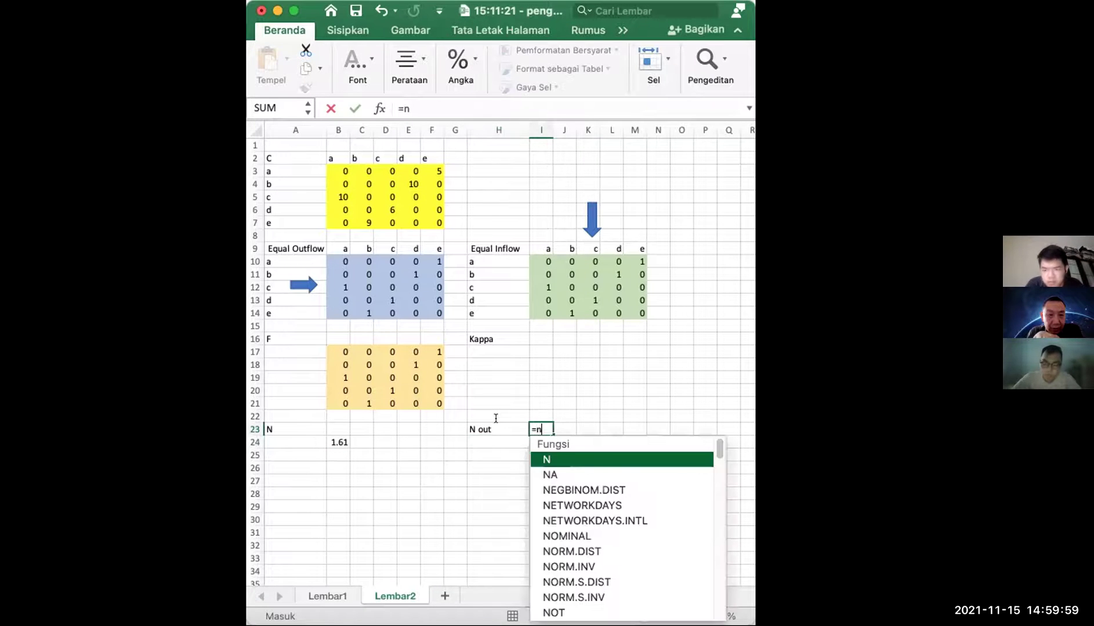
text(_e)
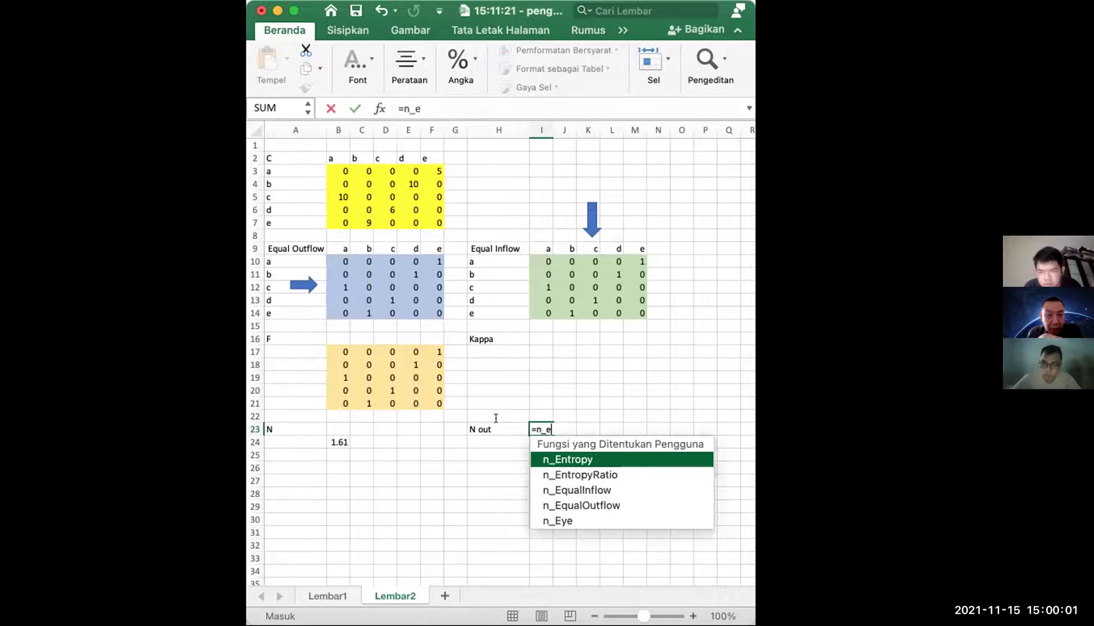
double_click(548, 458)
drag(336, 260, 433, 316)
key(Return)
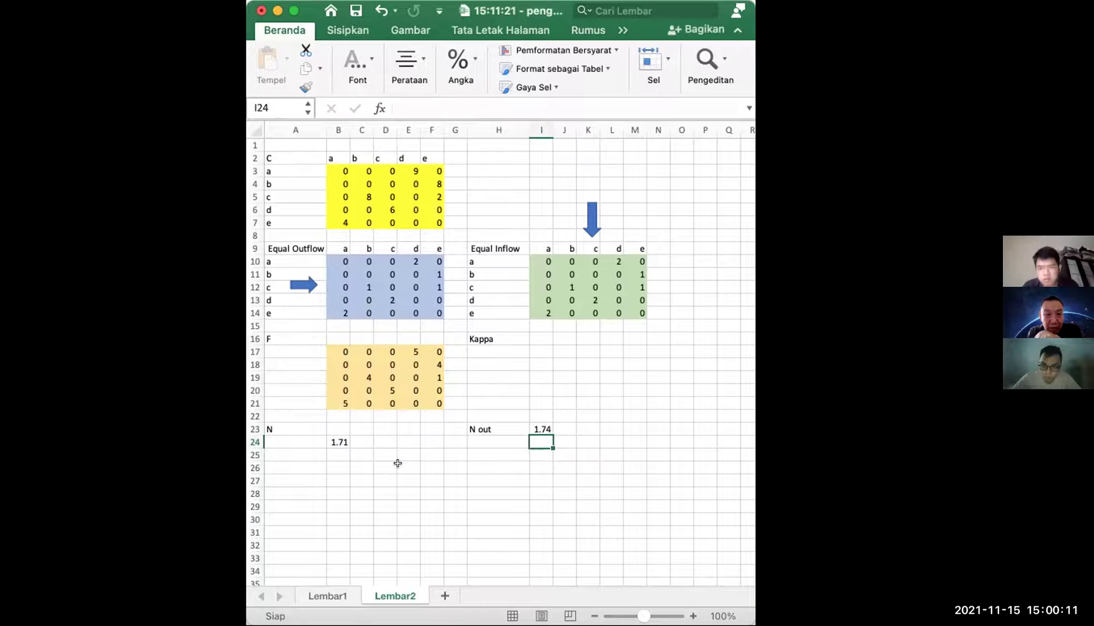
Step: Label cell H24 "N in" and select the adjacent cell I24
click(489, 442)
text(N in)
key(Return)
key(Up)
key(Right)
text(=m)
key(Return)
text(-)
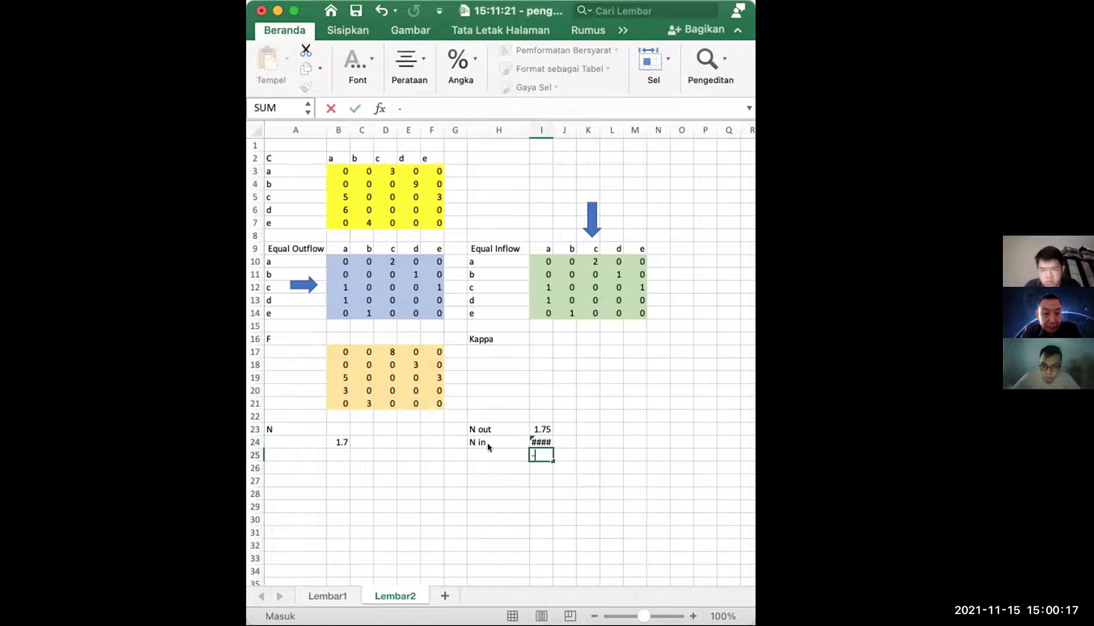
key(Escape)
key(Up)
Step: Calculate the entropy of the Equal Inflow matrix I10:M14 in cell I24 with the n_Entropy function
text(n_en)
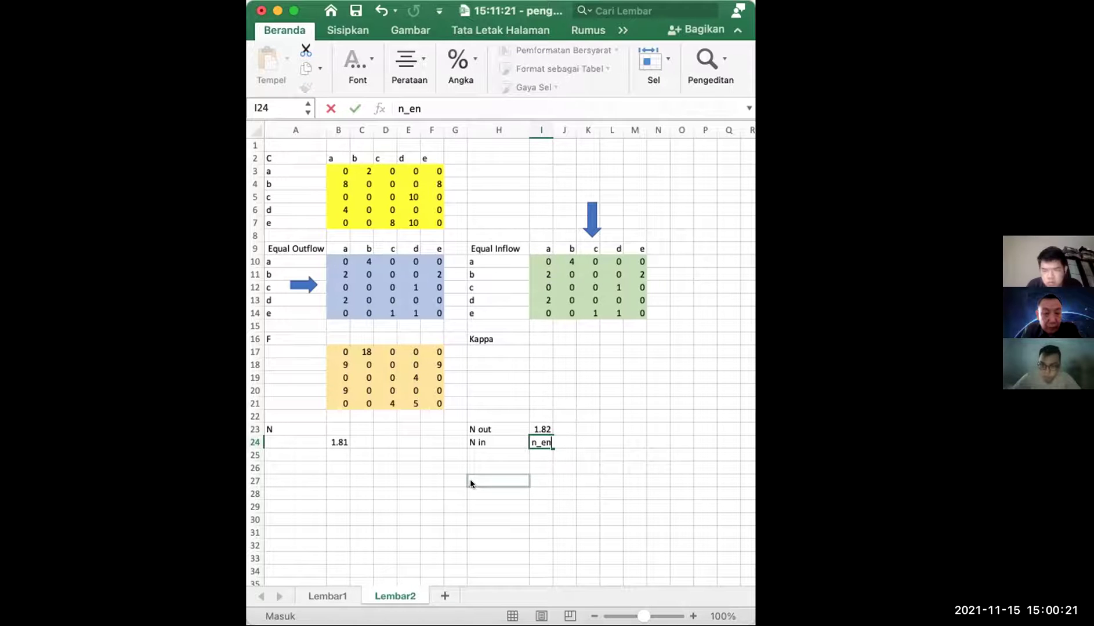
drag(447, 109, 397, 109)
text(=en)
key(BackSpace)
key(BackSpace)
text(n_)
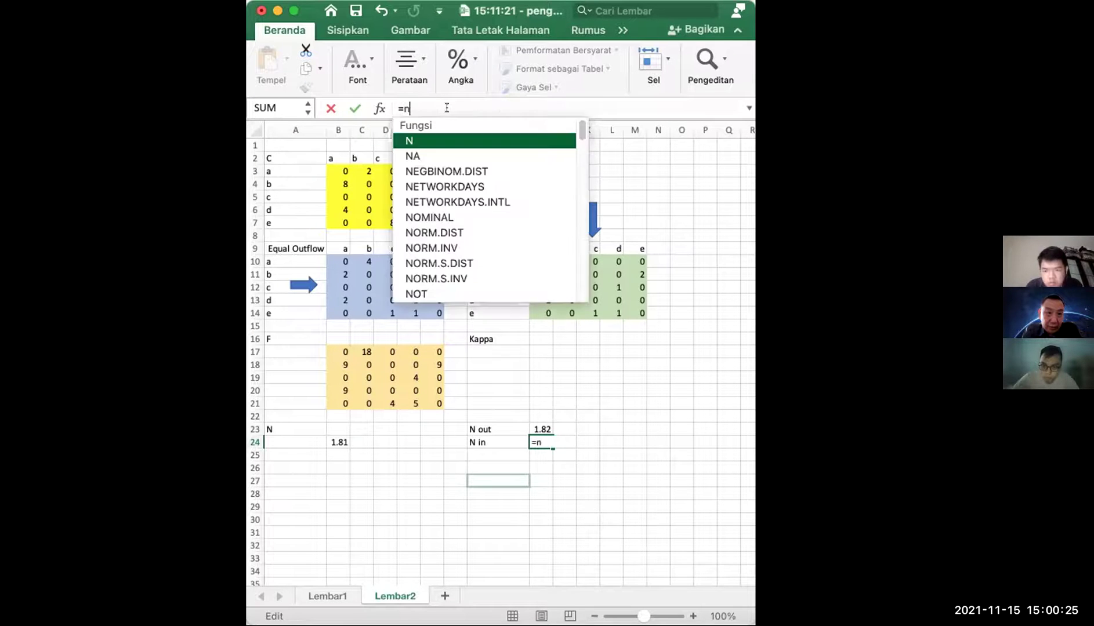
text(en)
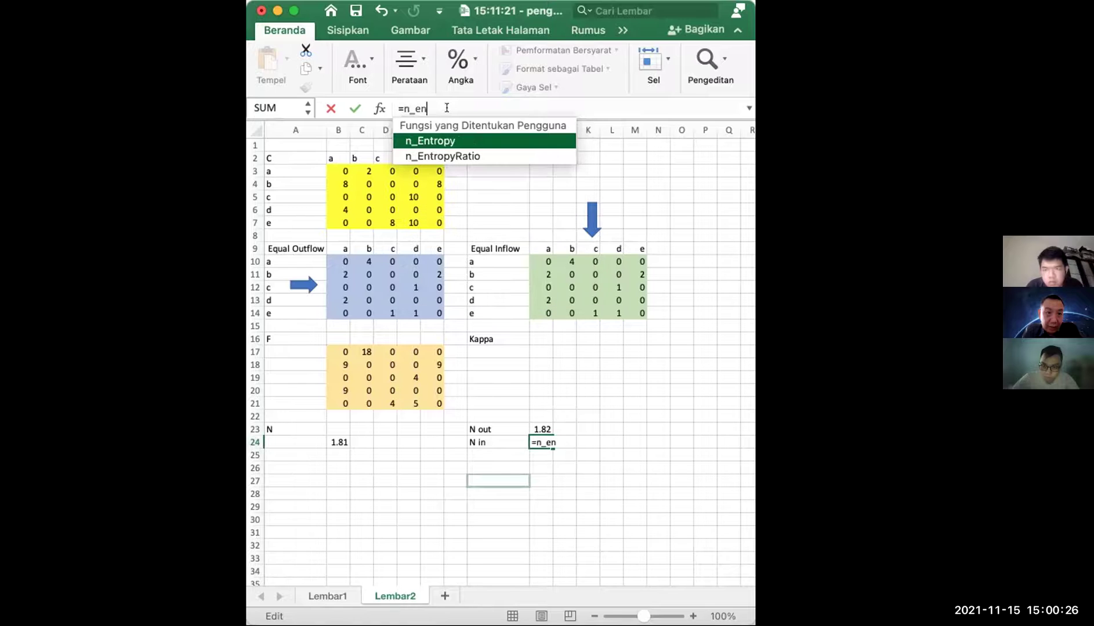
double_click(459, 141)
drag(548, 262, 641, 313)
key(Return)
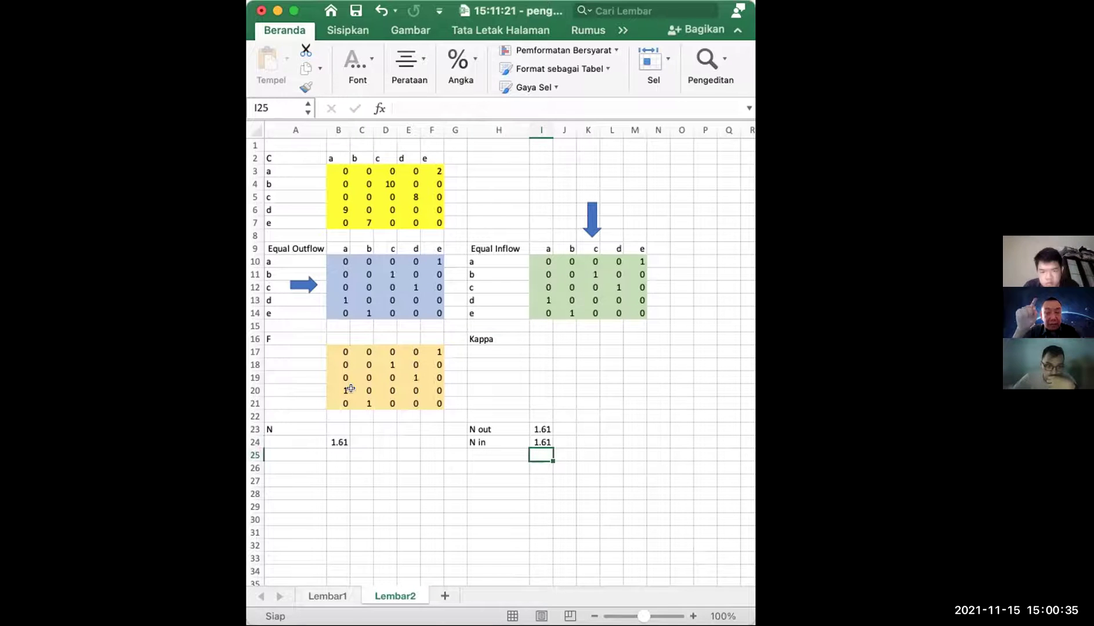
Step: Recalculate the sheet repeatedly to compare N, N out and N in across new random capacity matrices
key(F9)
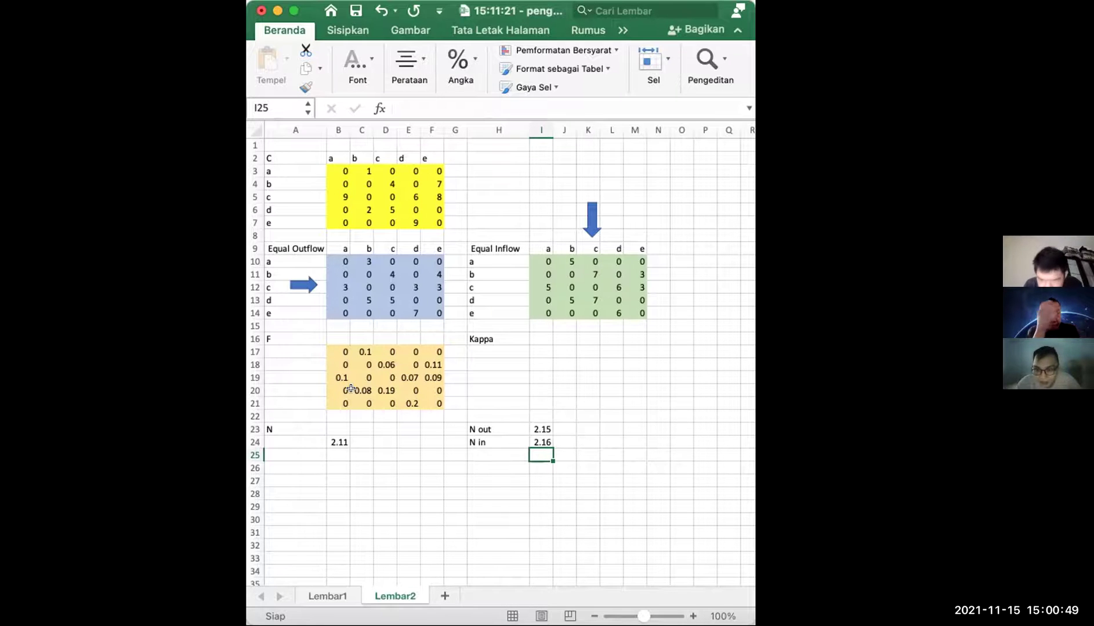
key(F9)
key(F9)
key(F9)
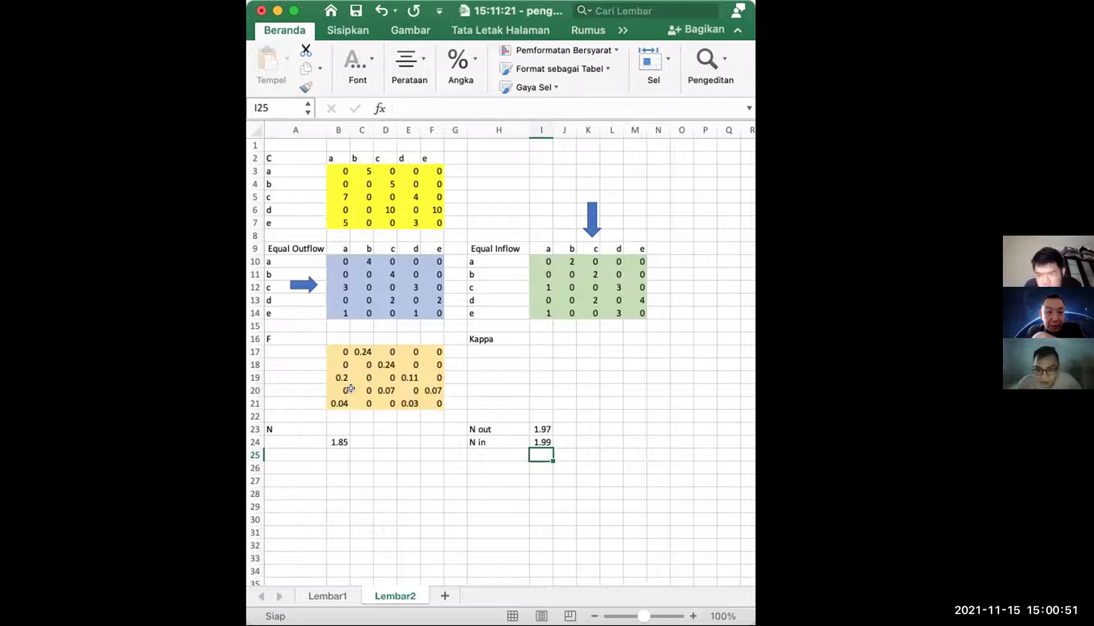
key(F9)
key(F9)
key(F9)
key(F9)
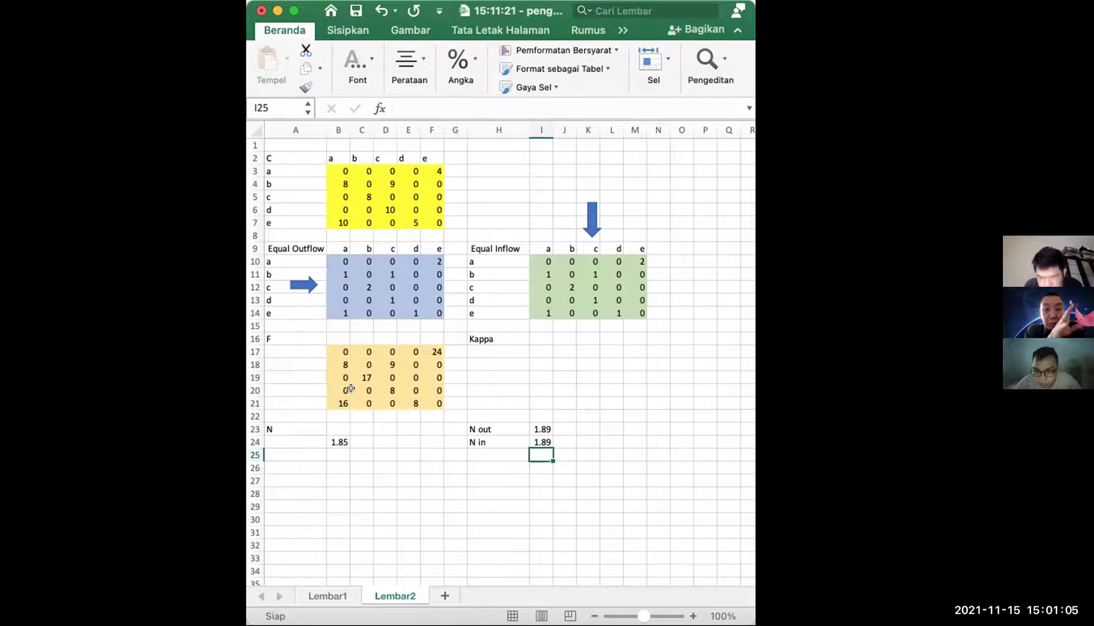
key(F9)
key(F9)
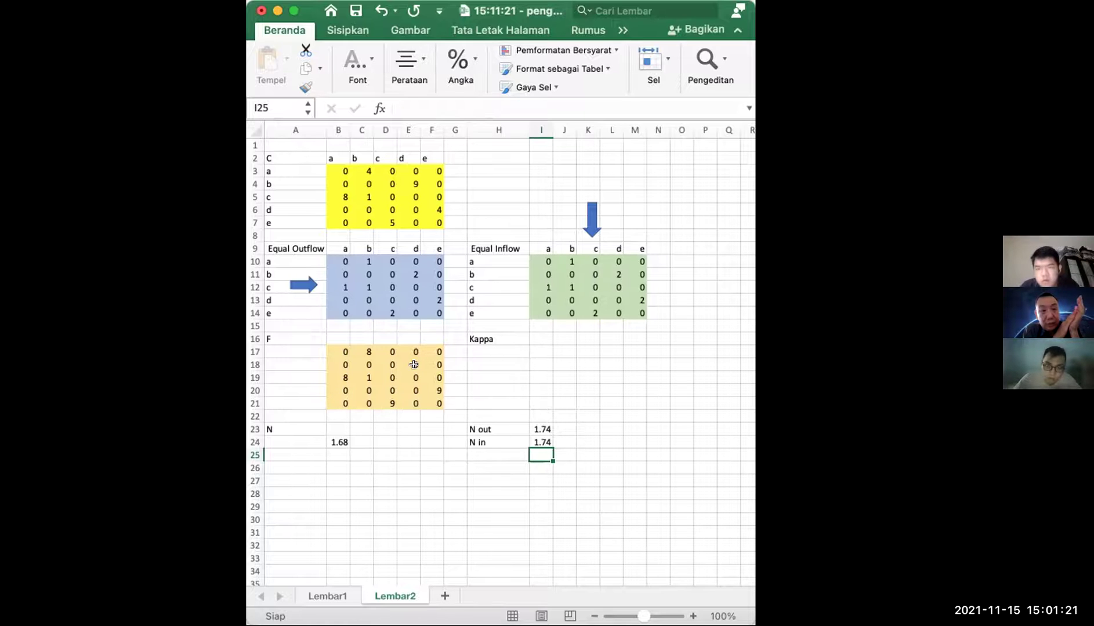
click(532, 338)
click(476, 442)
click(432, 416)
click(506, 399)
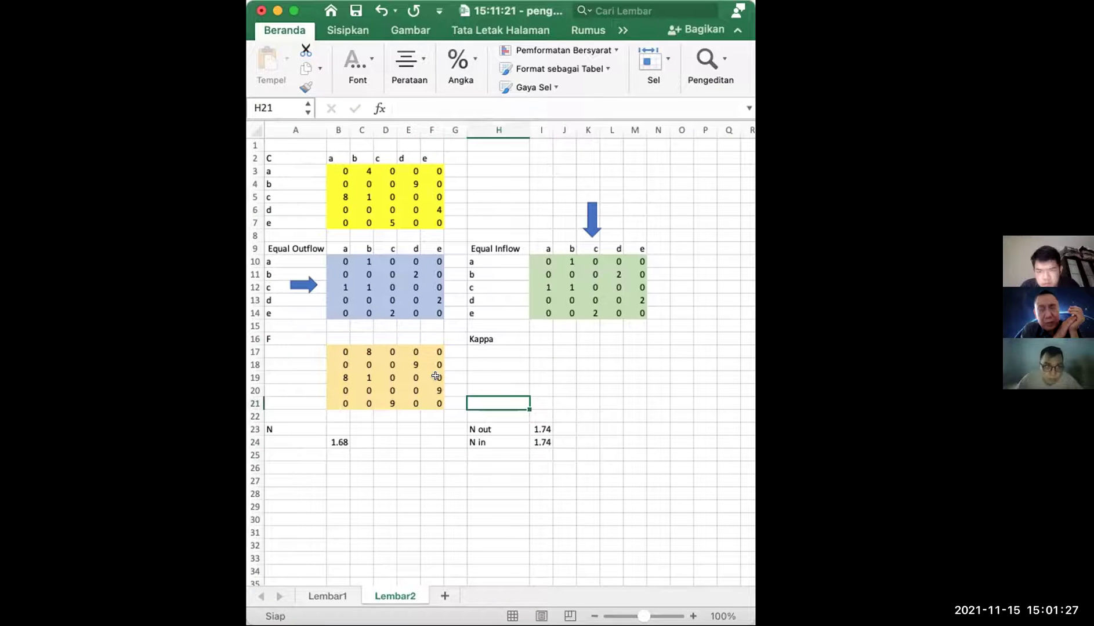
Step: Enter 100 as the Kappa value in cell I16
click(345, 350)
drag(345, 352, 438, 403)
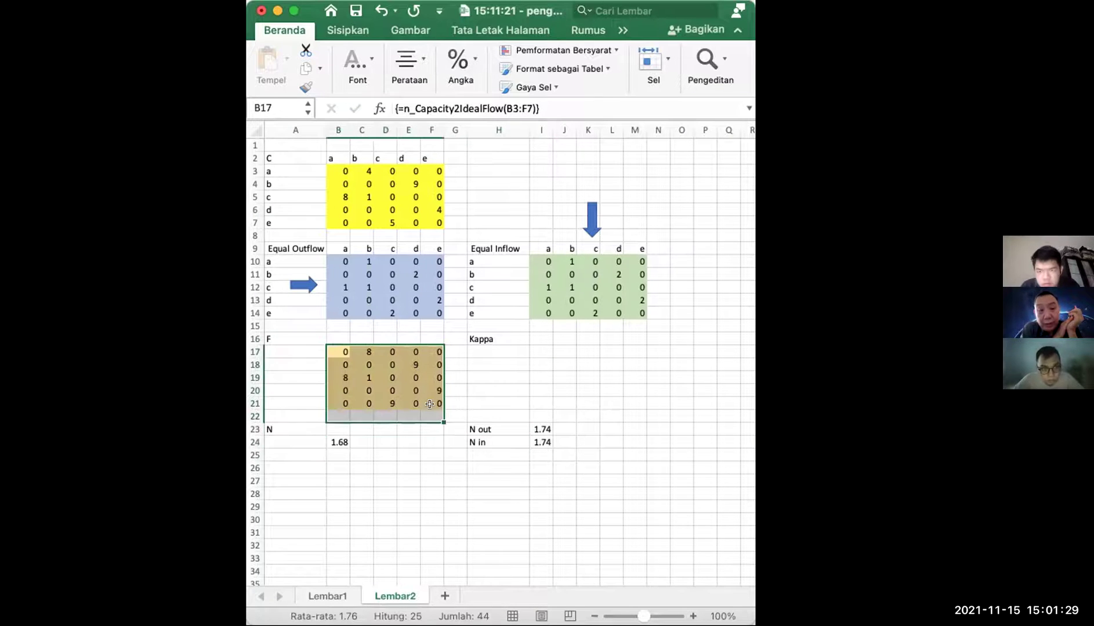
click(514, 400)
click(540, 334)
text(100)
key(Return)
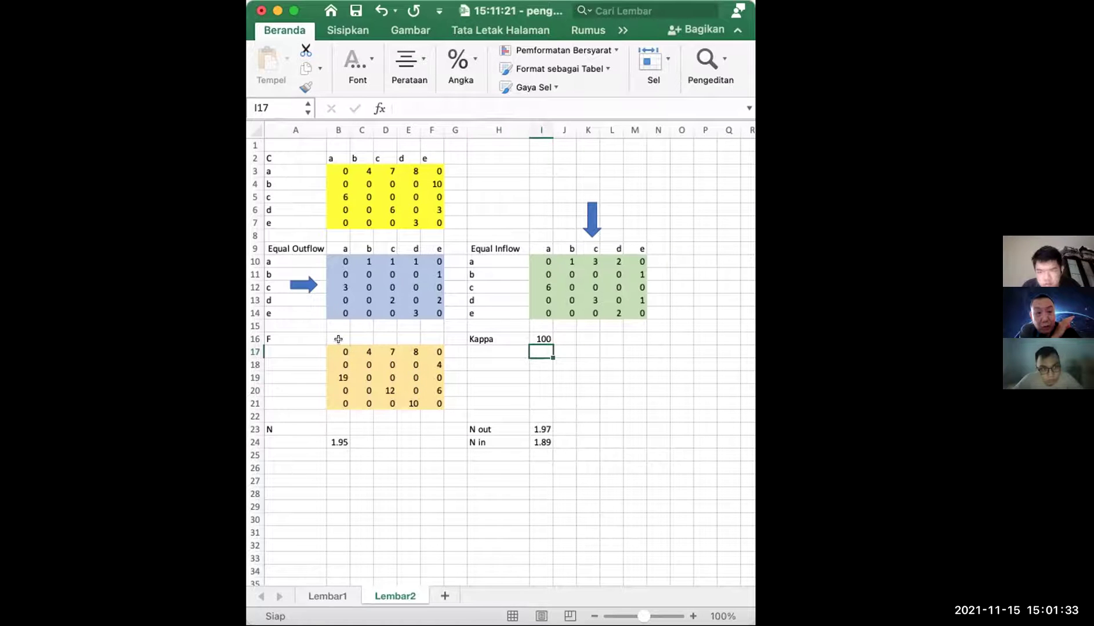
Step: Try to add the Kappa cell I16 to the n_Capacity2IdealFlow array formula in B17:F21, appending ;I16 after the closing parenthesis
drag(339, 351, 438, 404)
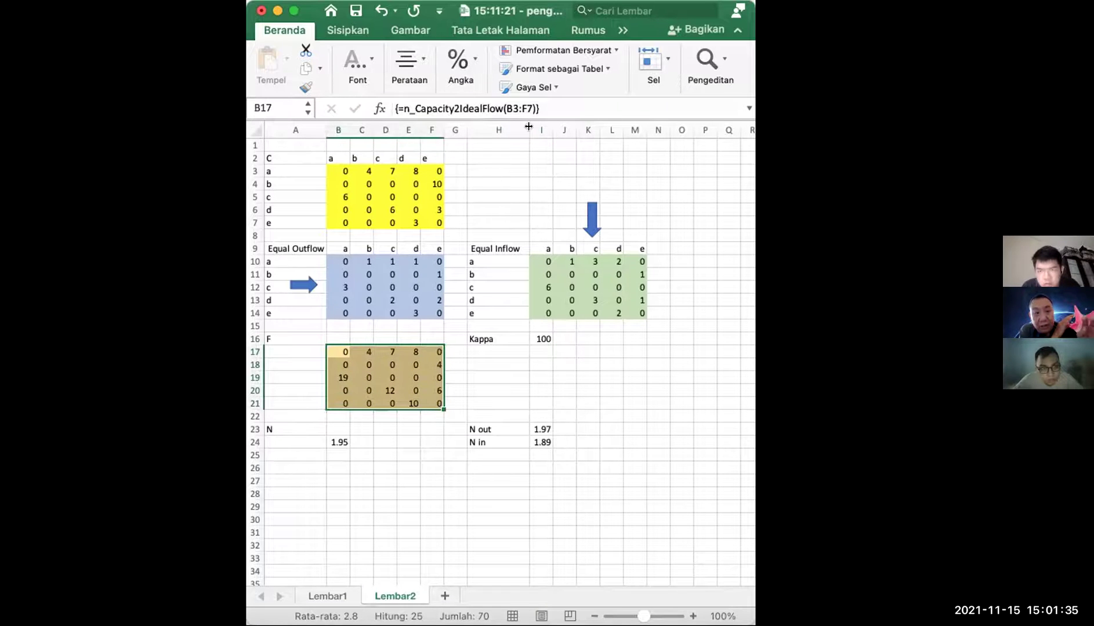
click(529, 108)
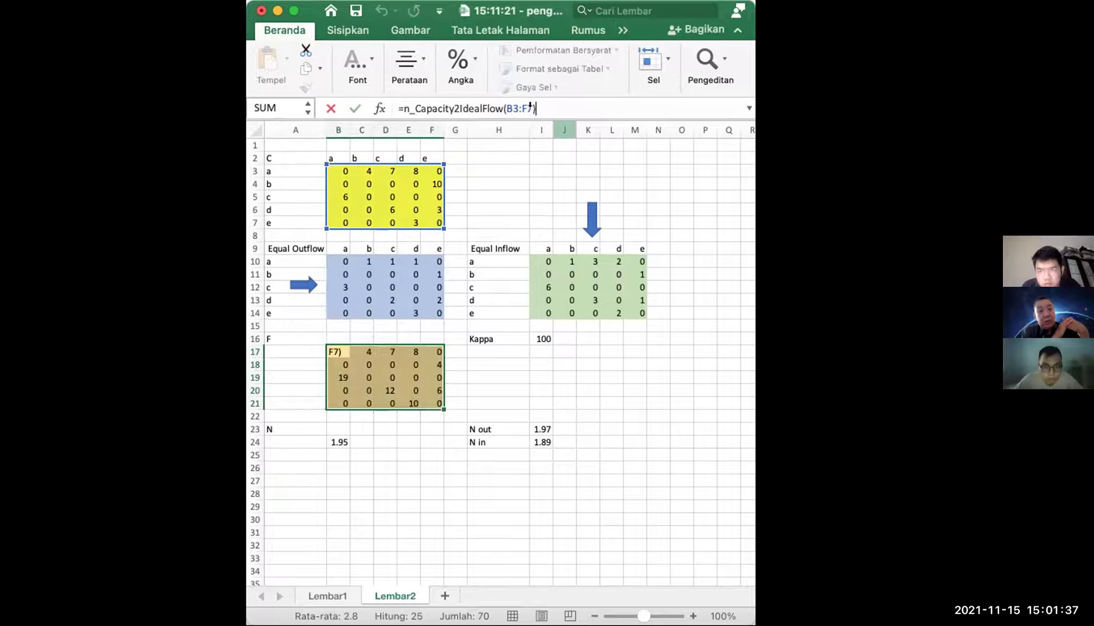
text(;)
click(541, 337)
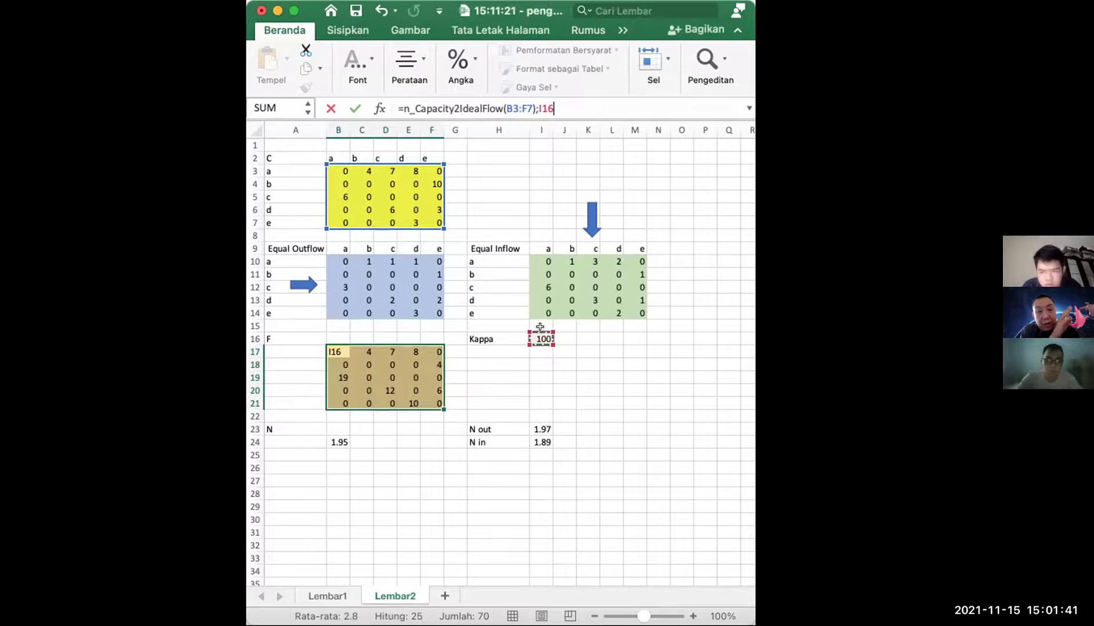
key(ctrl+shift+Return)
Step: Widen column B slightly and undo the widening
drag(350, 130, 367, 131)
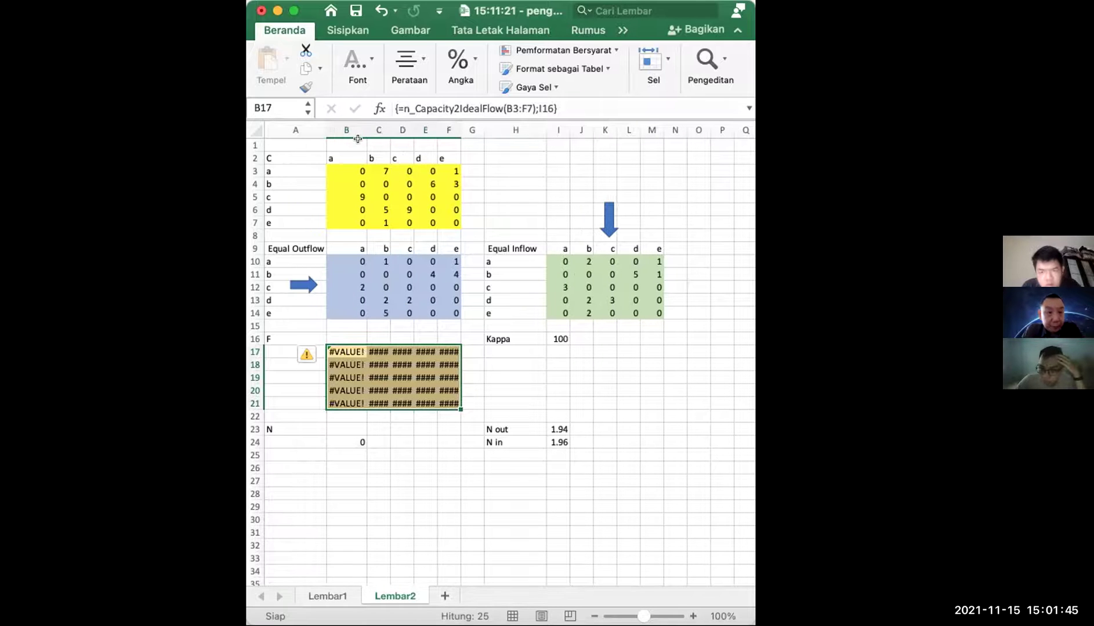
key(super+z)
Step: Try to use a comma instead of the semicolon before I16 in the ideal flow formula of B17:F21
click(481, 104)
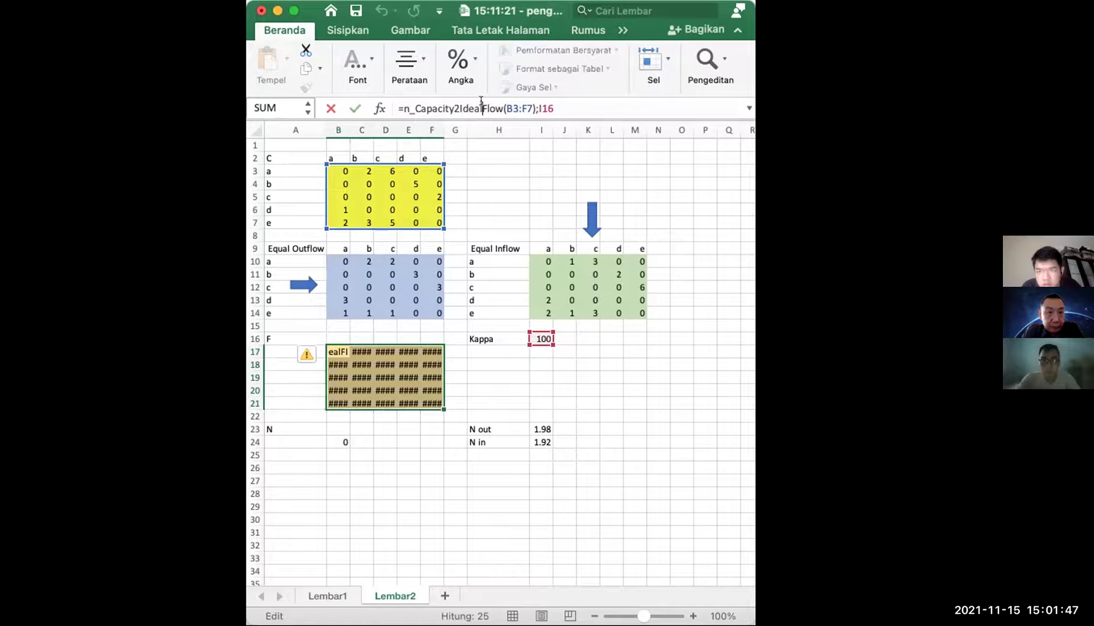
click(553, 108)
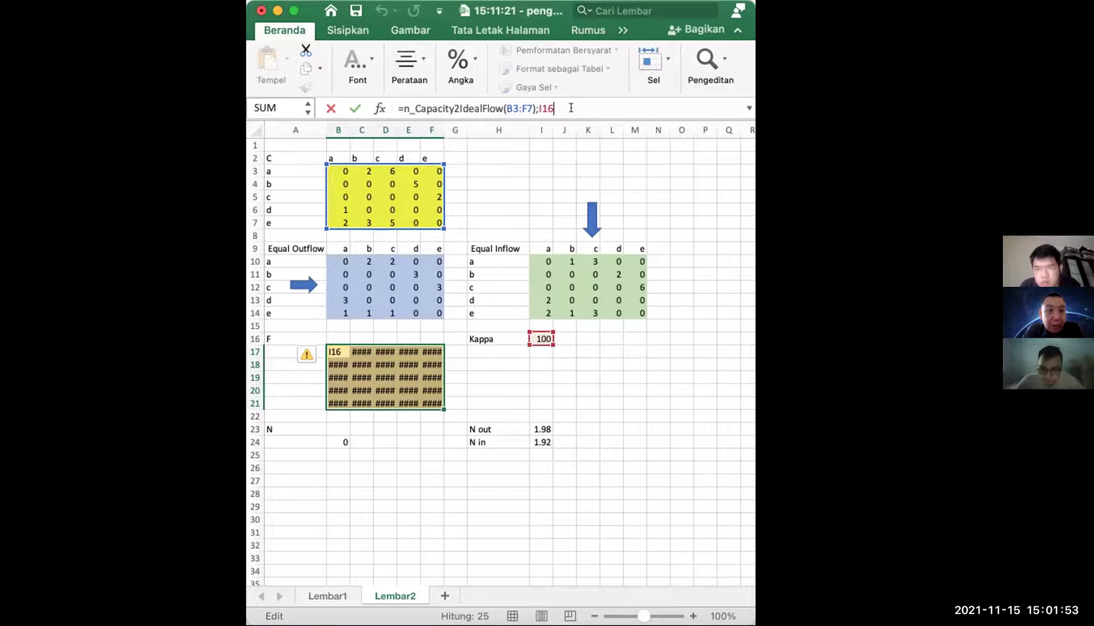
click(540, 109)
key(BackSpace)
text(,)
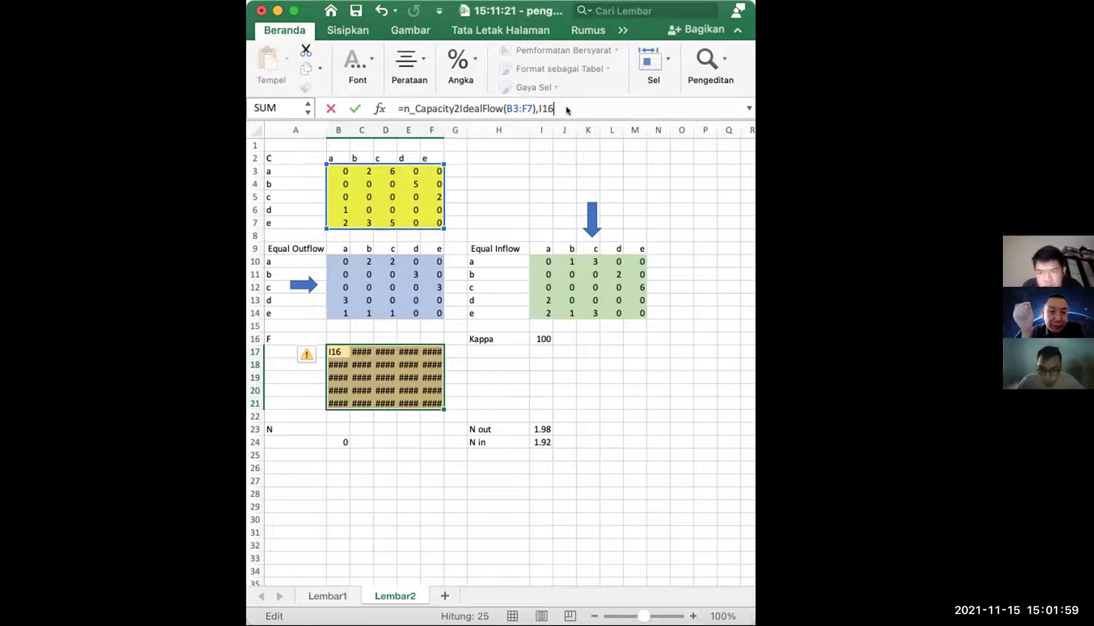
key(Return)
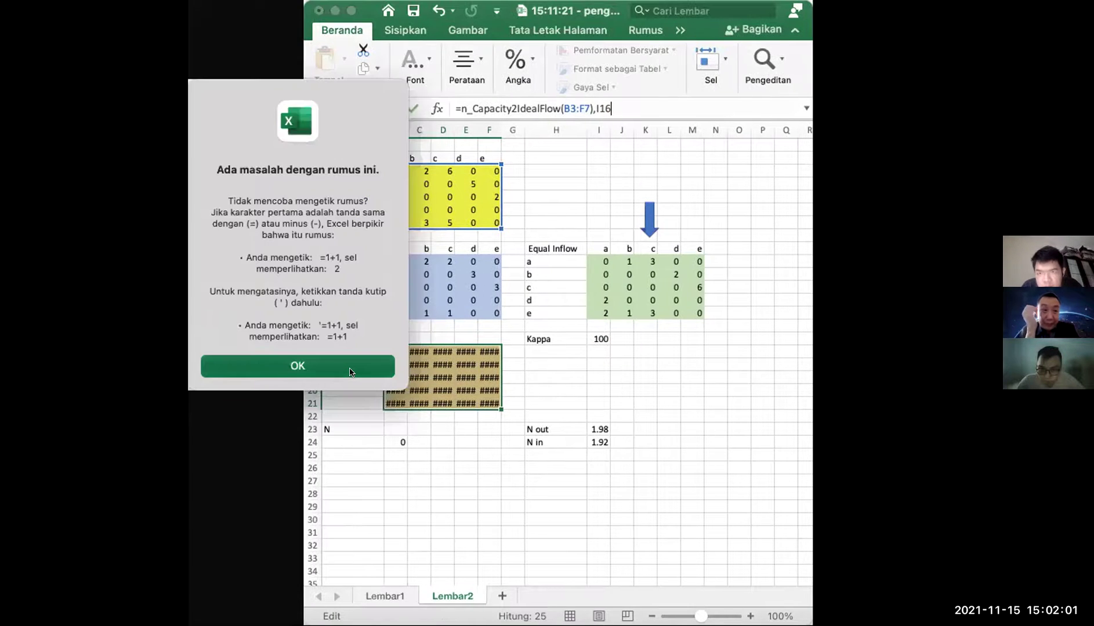
Step: Correct the array formula in B17:F21 to =n_Capacity2IdealFlow(B3:F7;I16), with the Kappa cell inside the parentheses
click(350, 371)
click(532, 108)
text())
key(Delete)
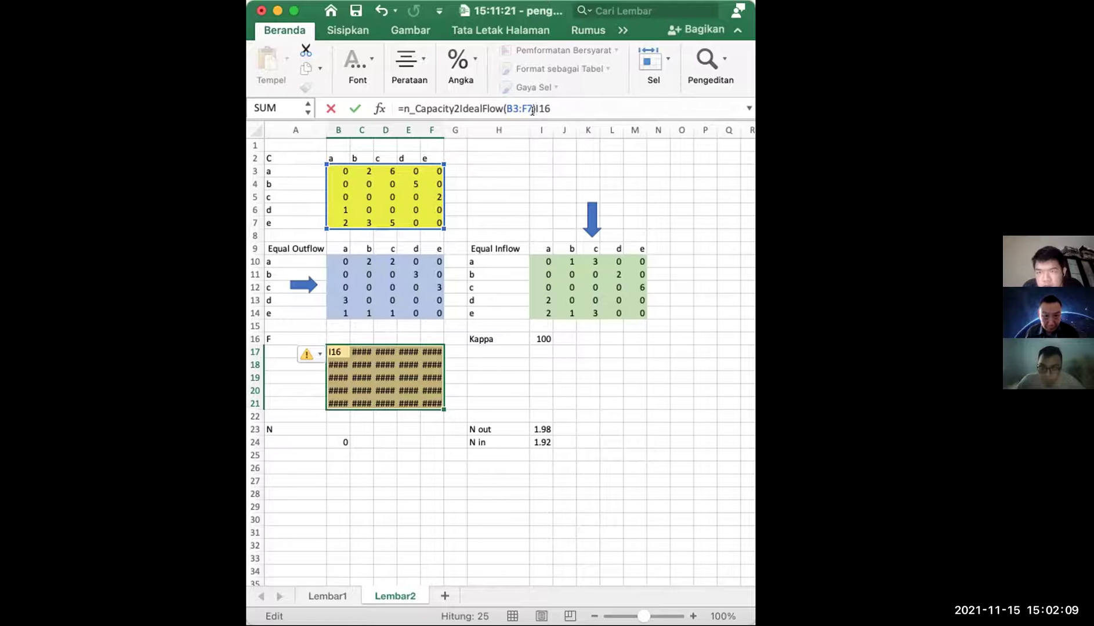
key(BackSpace)
key(Delete)
text(;I16)
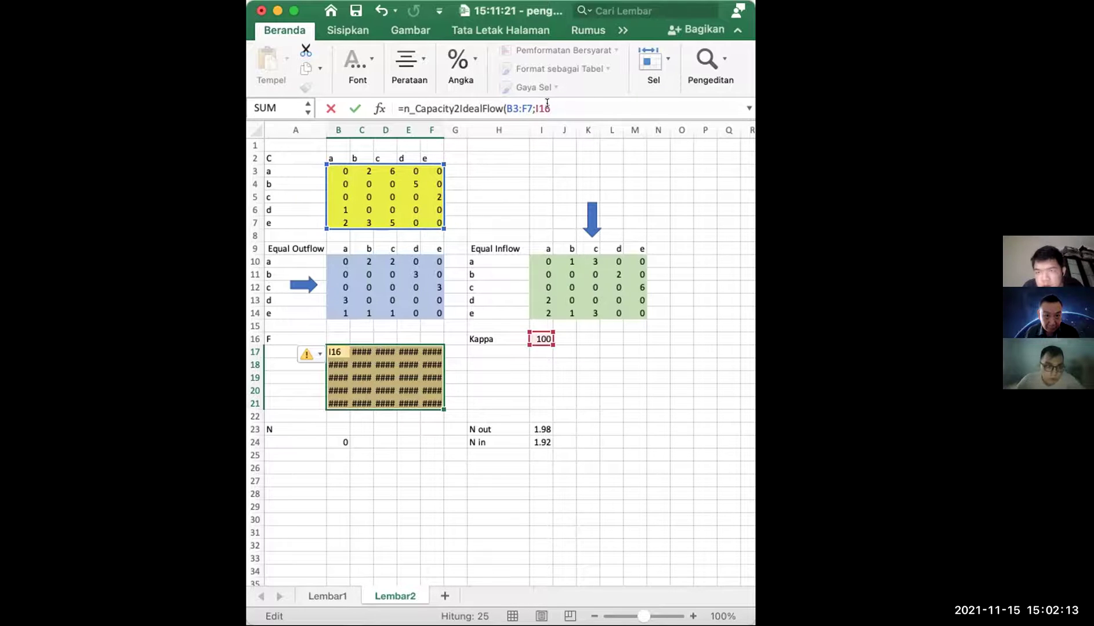
text())
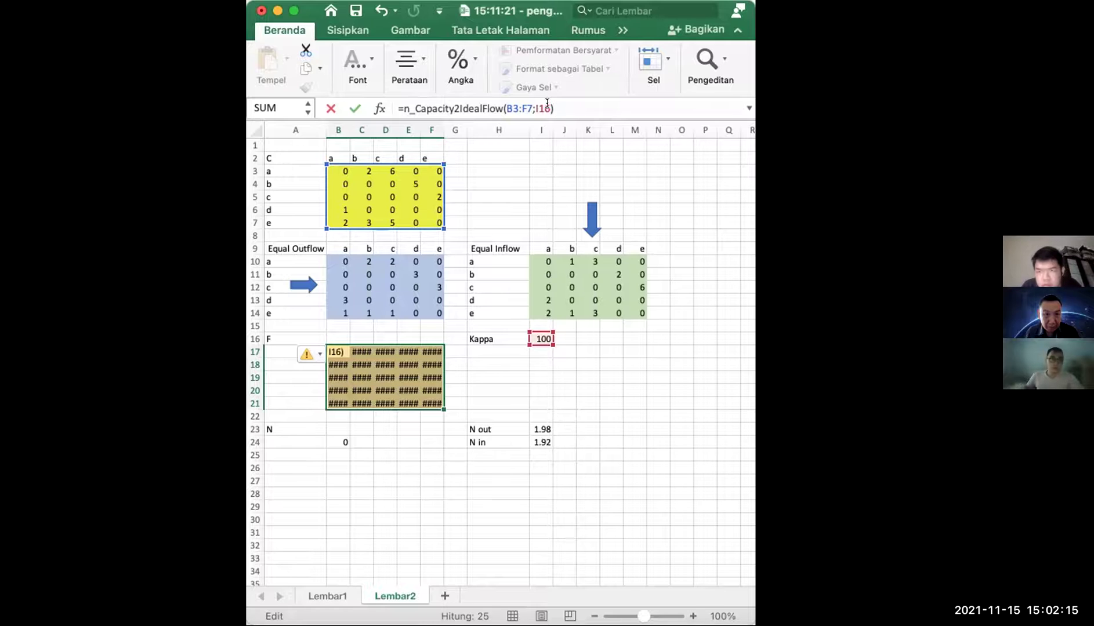
key(ctrl+shift+Return)
Step: Inspect the array formula in cell F20 of the F matrix, and leave cell H19 selected
click(553, 361)
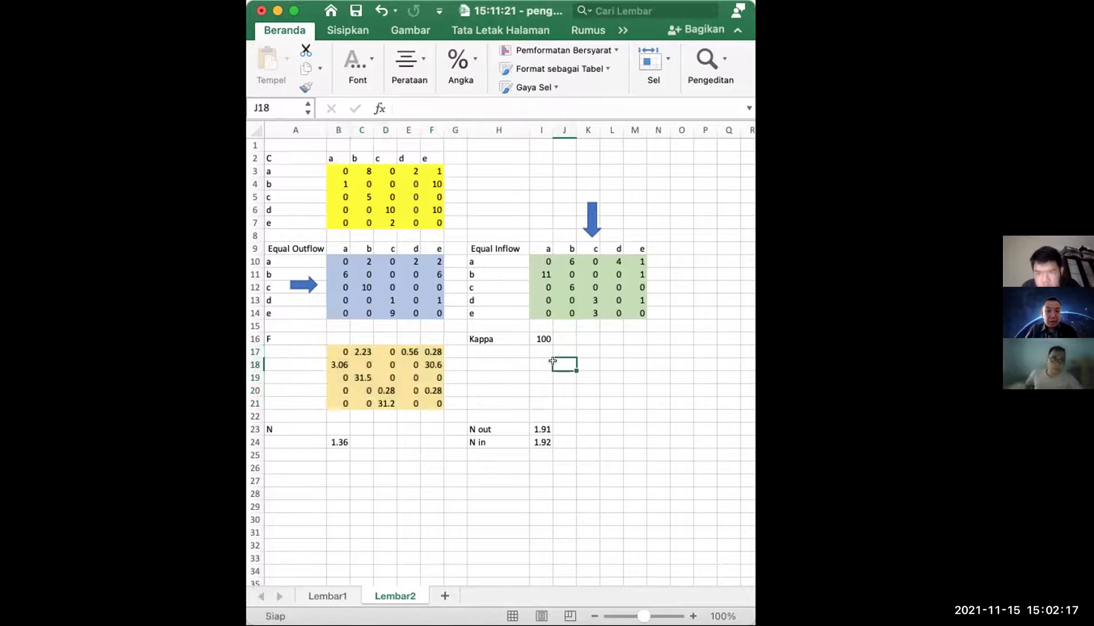
click(431, 389)
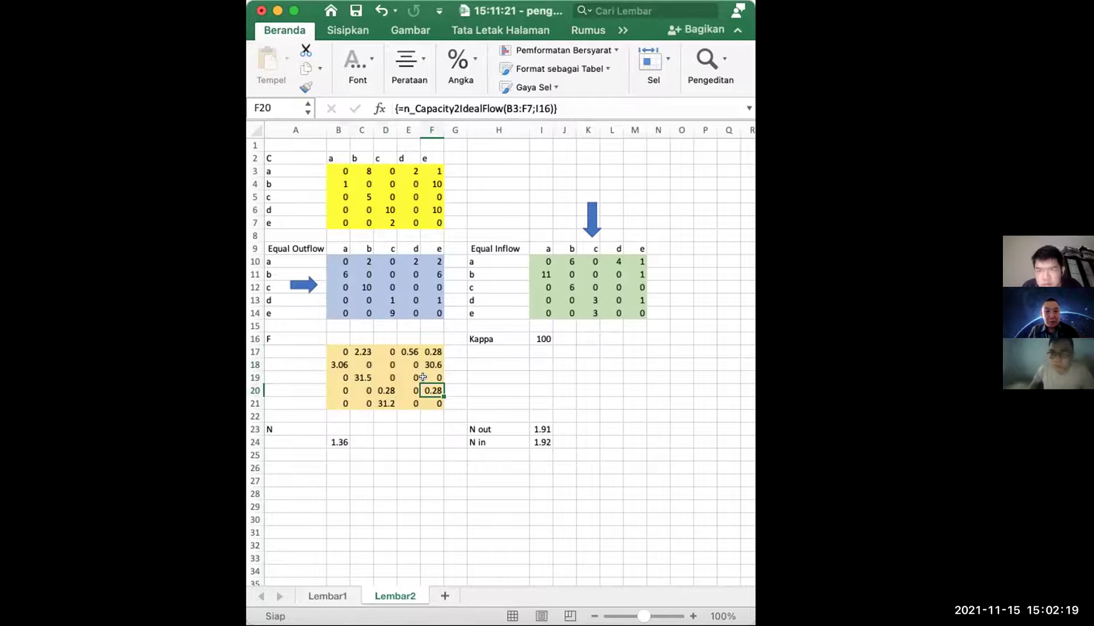
click(478, 374)
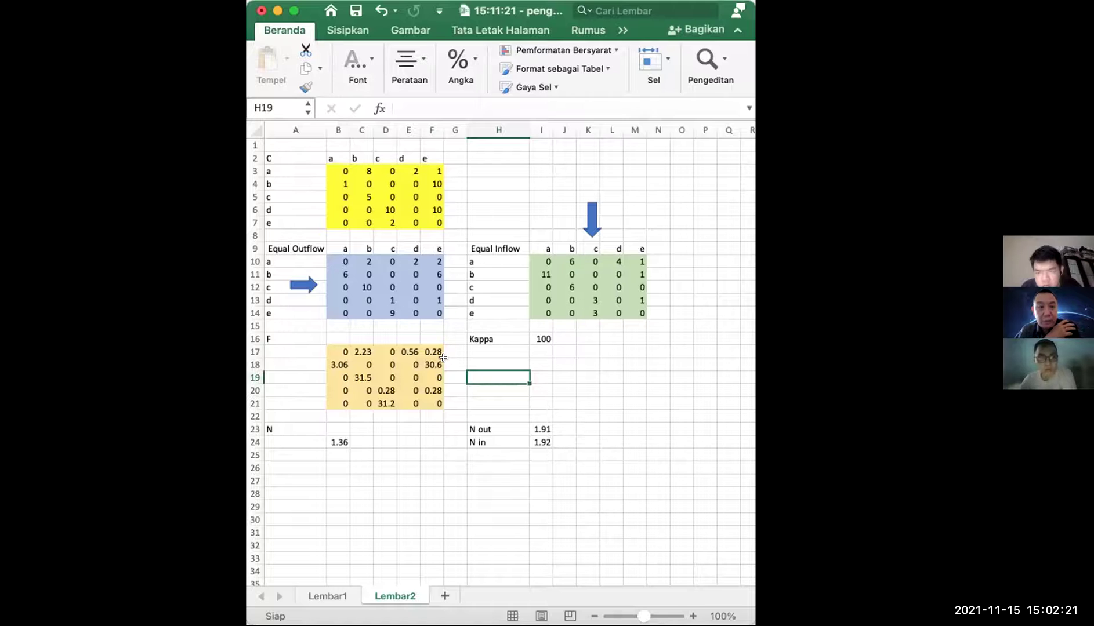